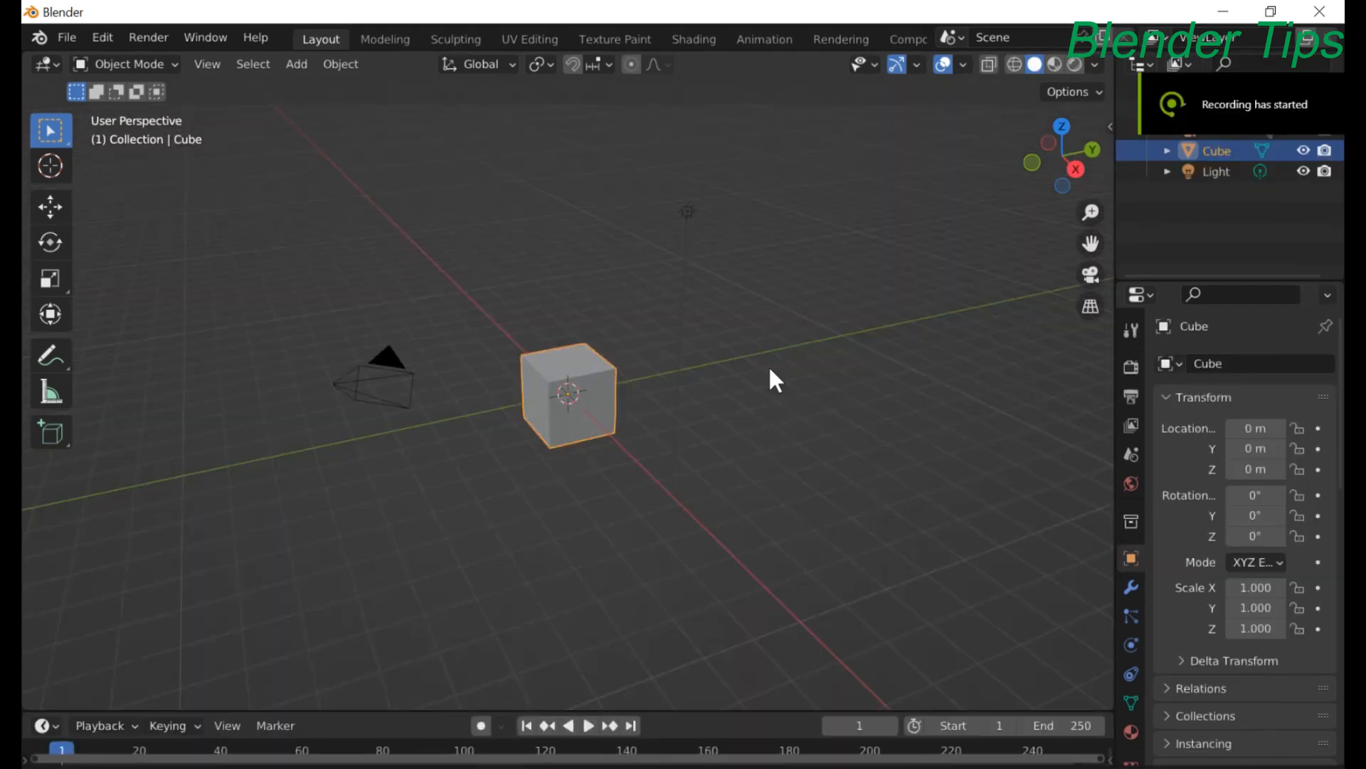
- Delete the default camera, cube and light from the scene
middle_drag(769, 365, 687, 364)
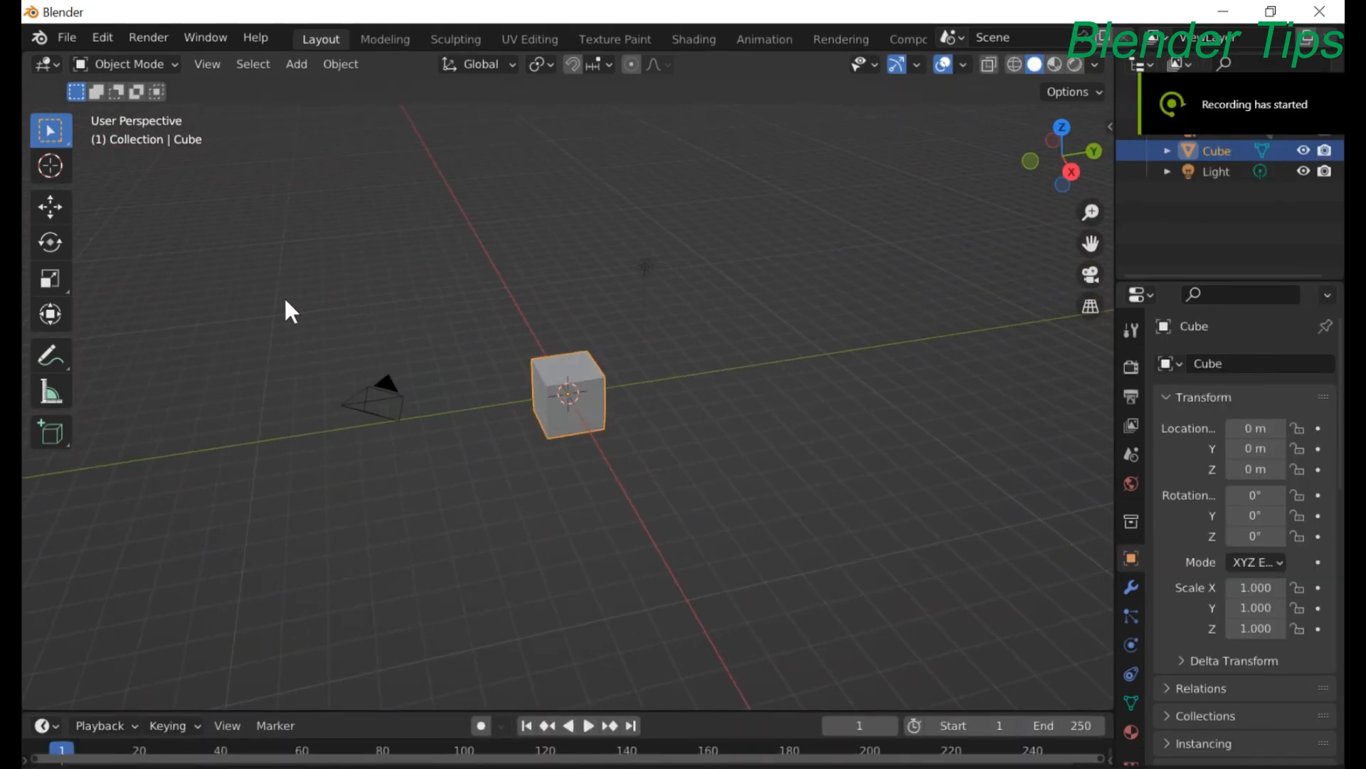
drag(361, 340, 727, 476)
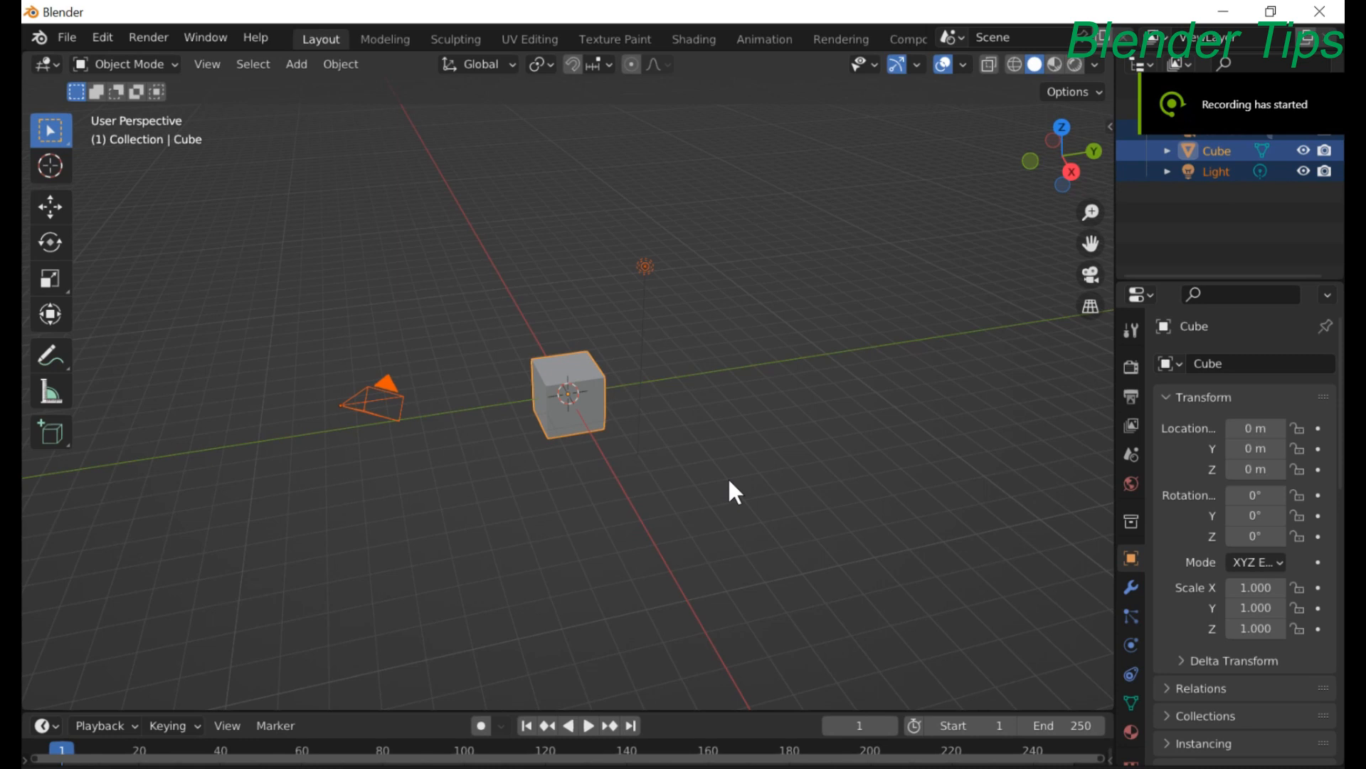
key(Delete)
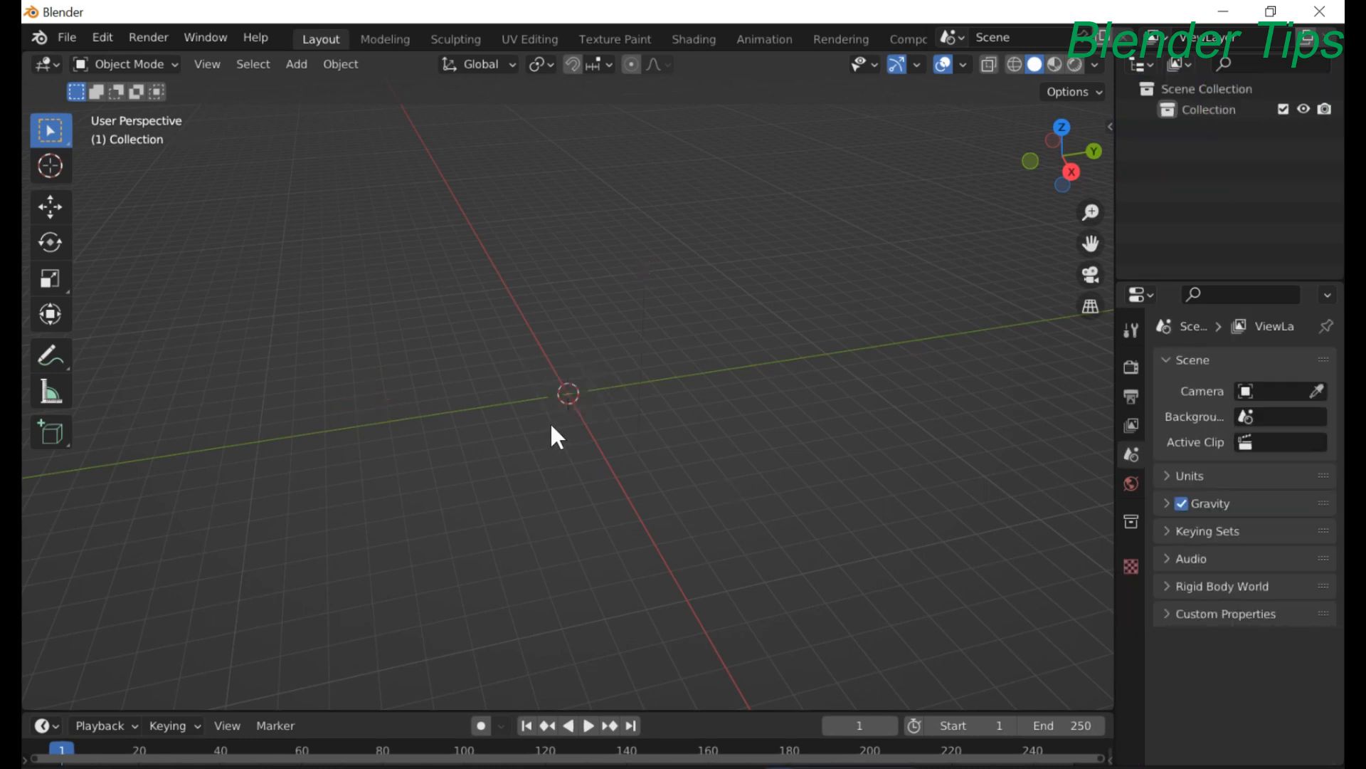
- Add a mesh plane at the origin and scale it uniformly to about 2.687
key(shift+a)
mouse_move(549, 381)
click(658, 368)
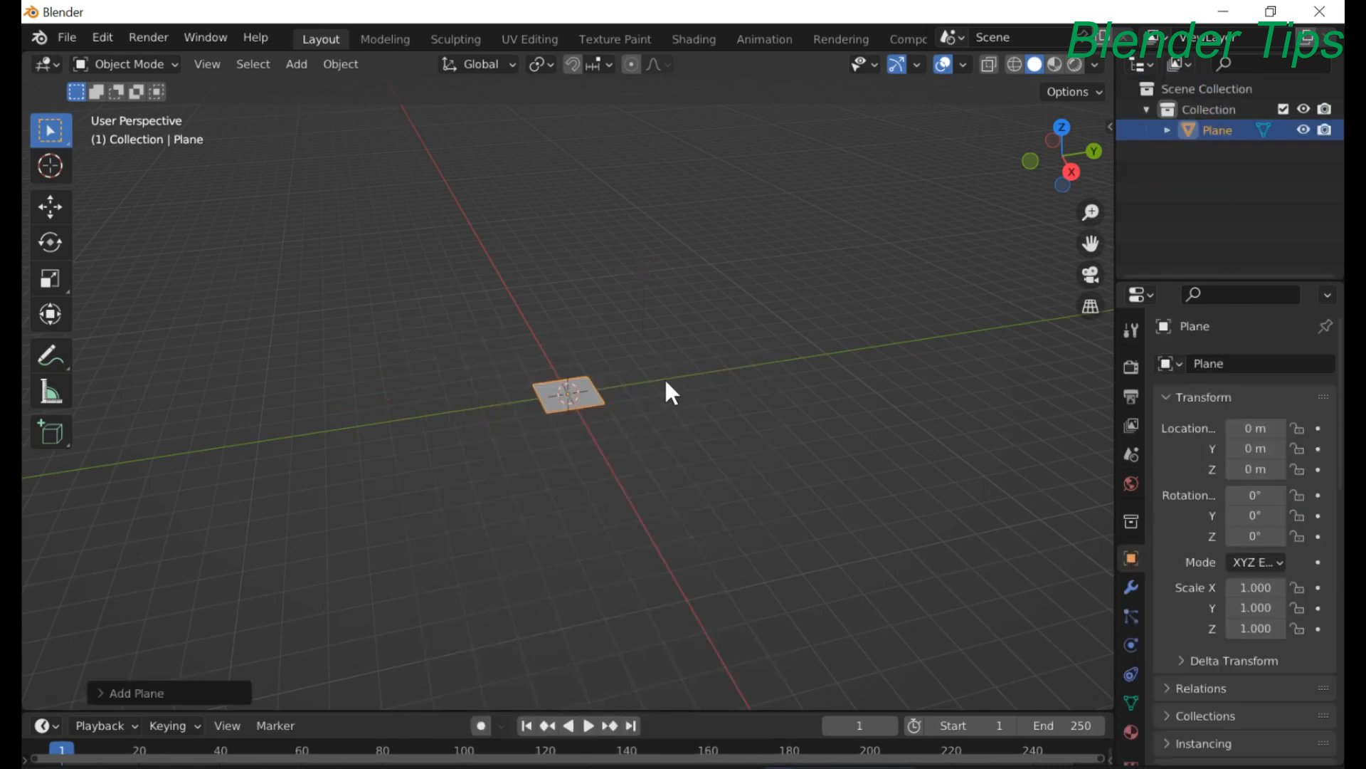
key(s)
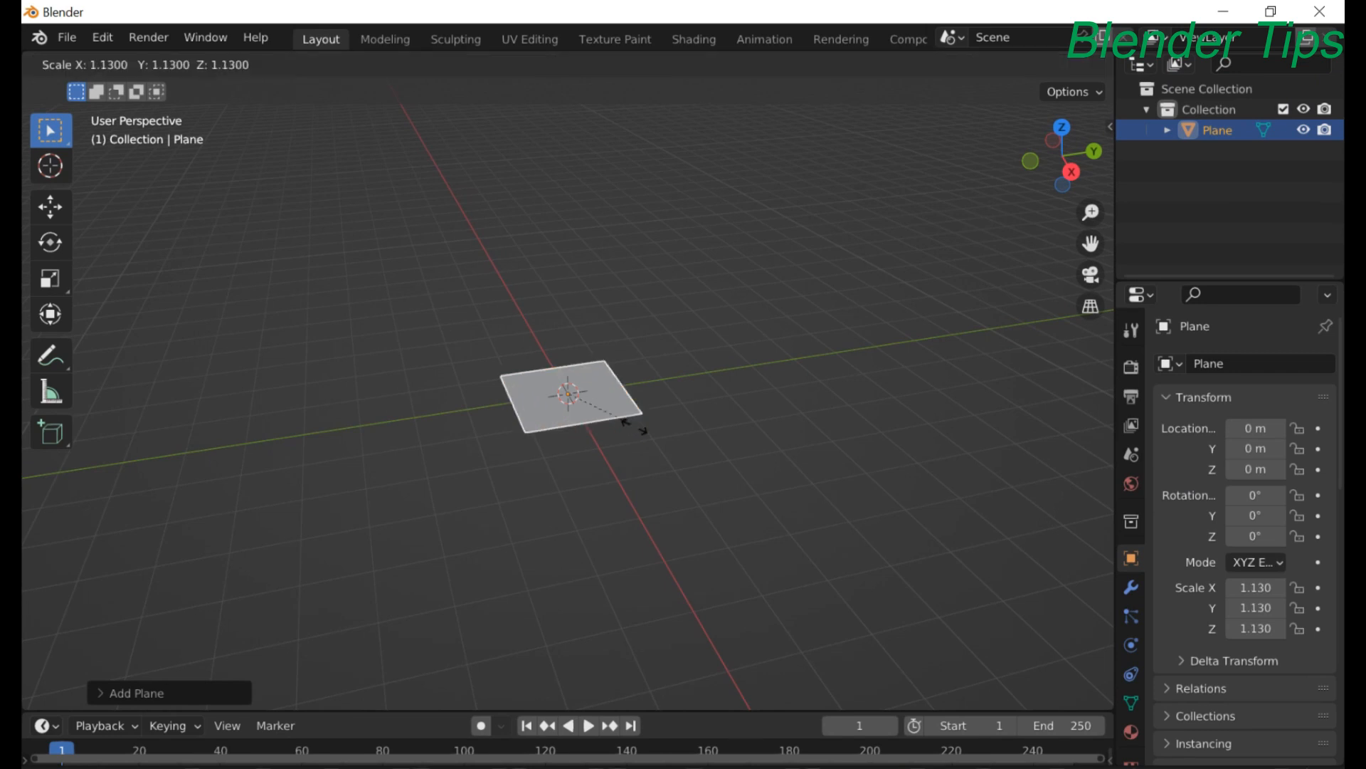
click(694, 500)
- Extrude the plane's face upward in Edit Mode to form a shallow box
middle_drag(714, 441, 645, 450)
key(Tab)
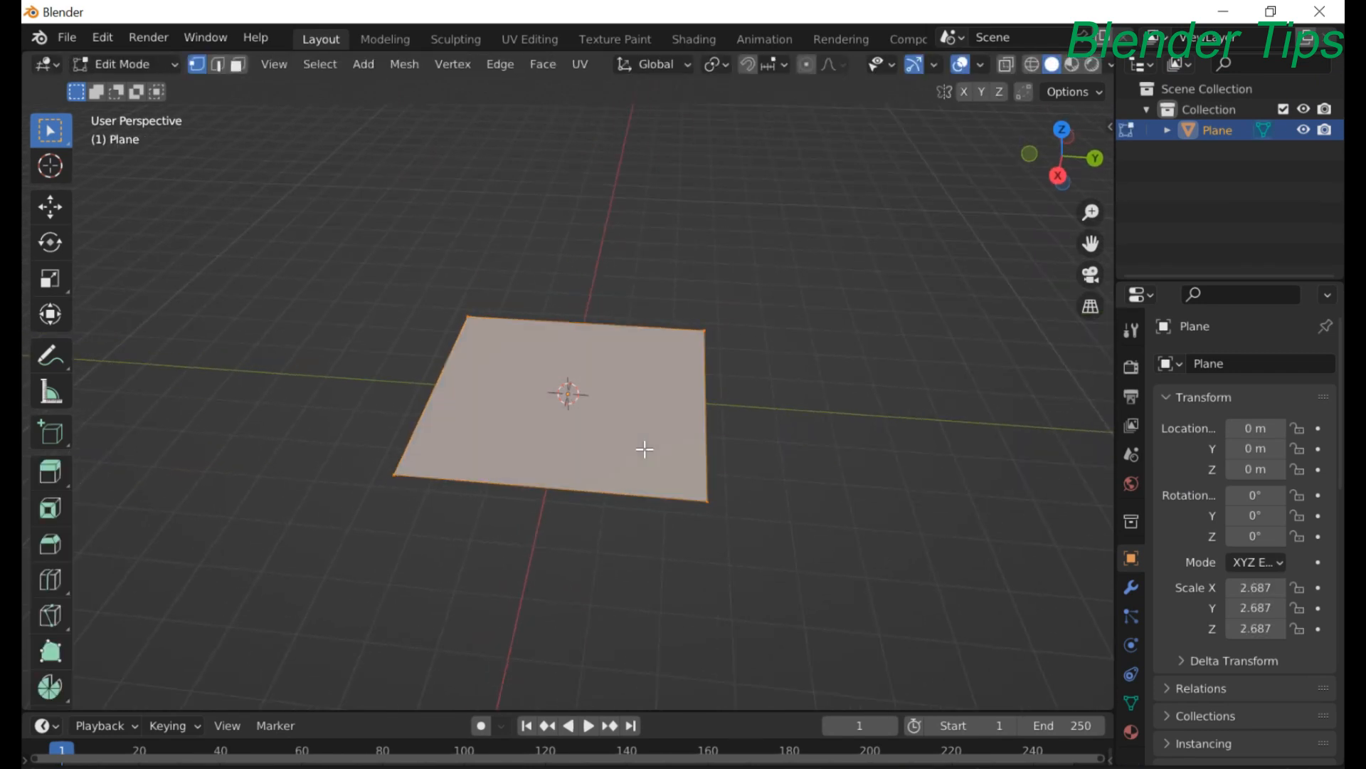
key(e)
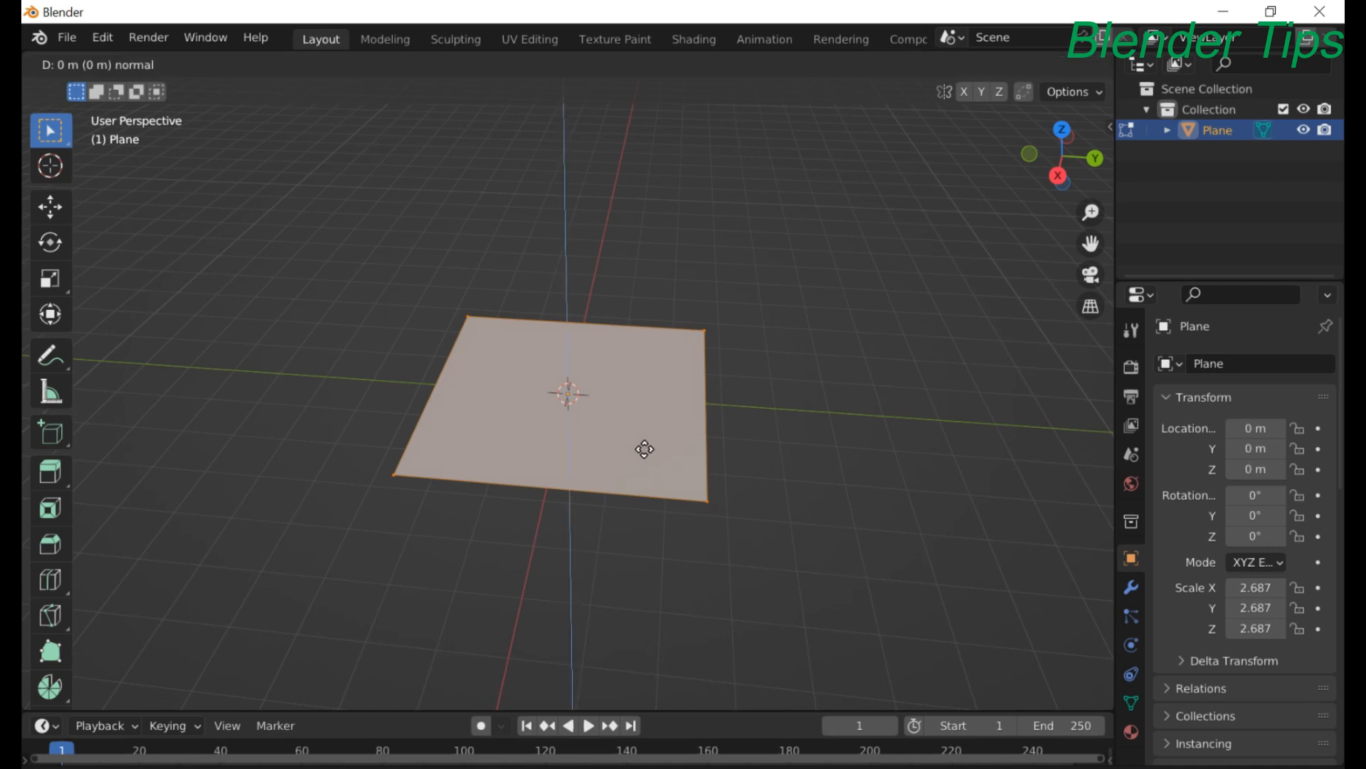
click(644, 412)
middle_drag(698, 473, 719, 417)
scroll(642, 417, up, 3)
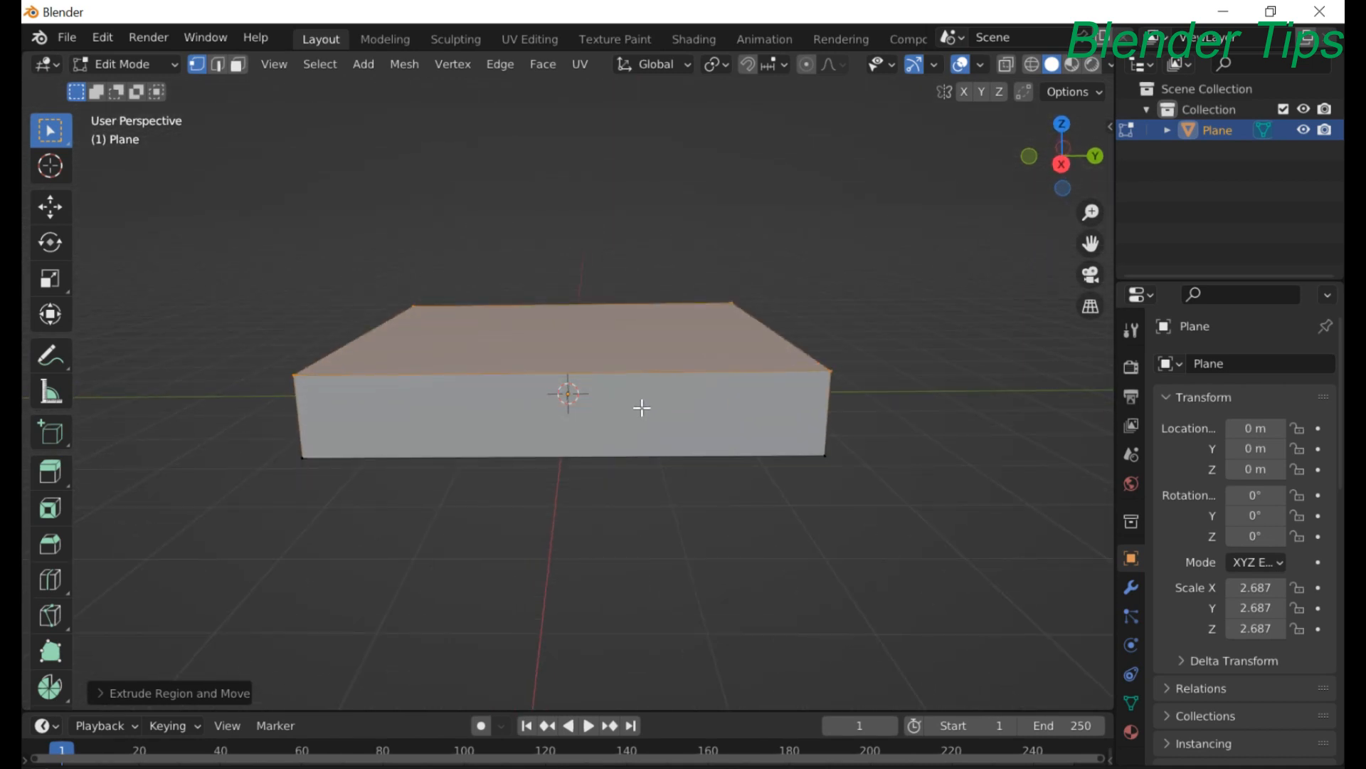
- Delete the box's top face to leave an open tray
key(3)
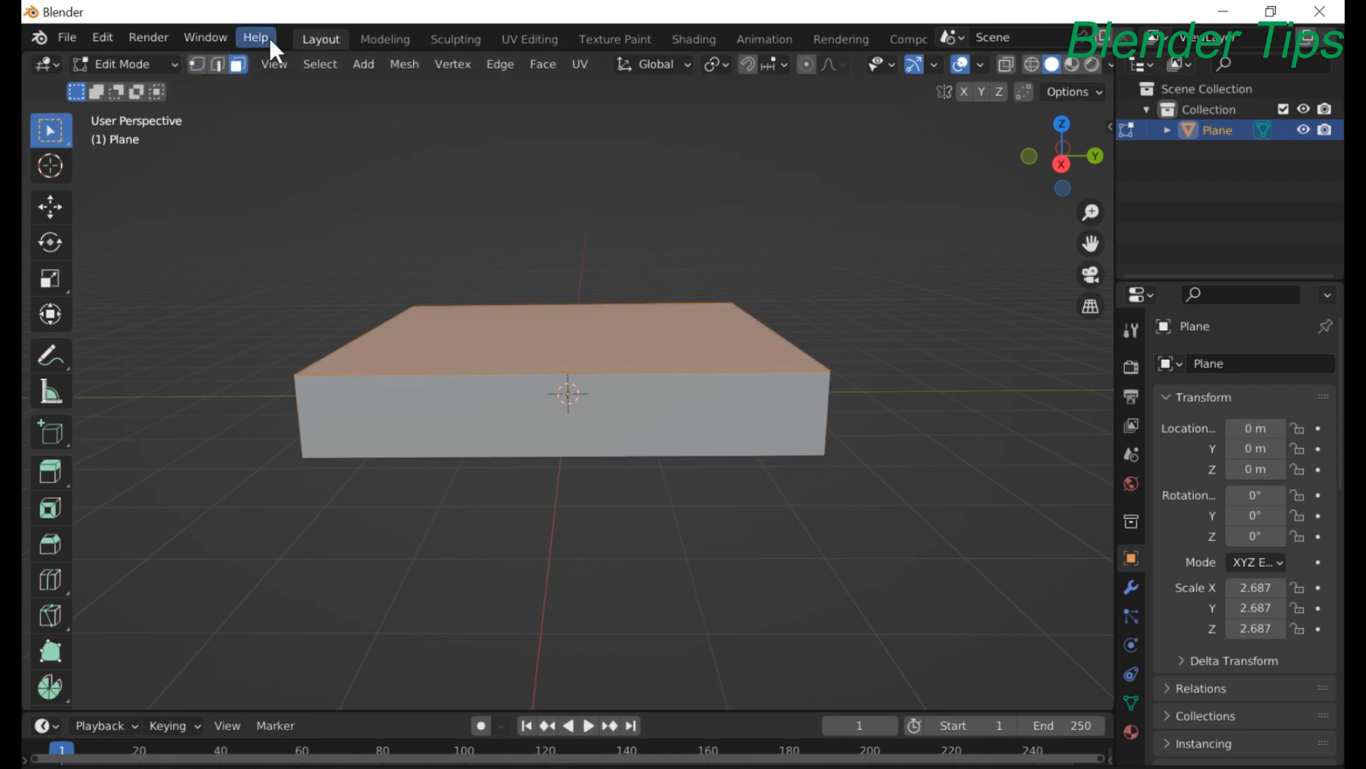
middle_drag(577, 212, 604, 281)
key(alt+a)
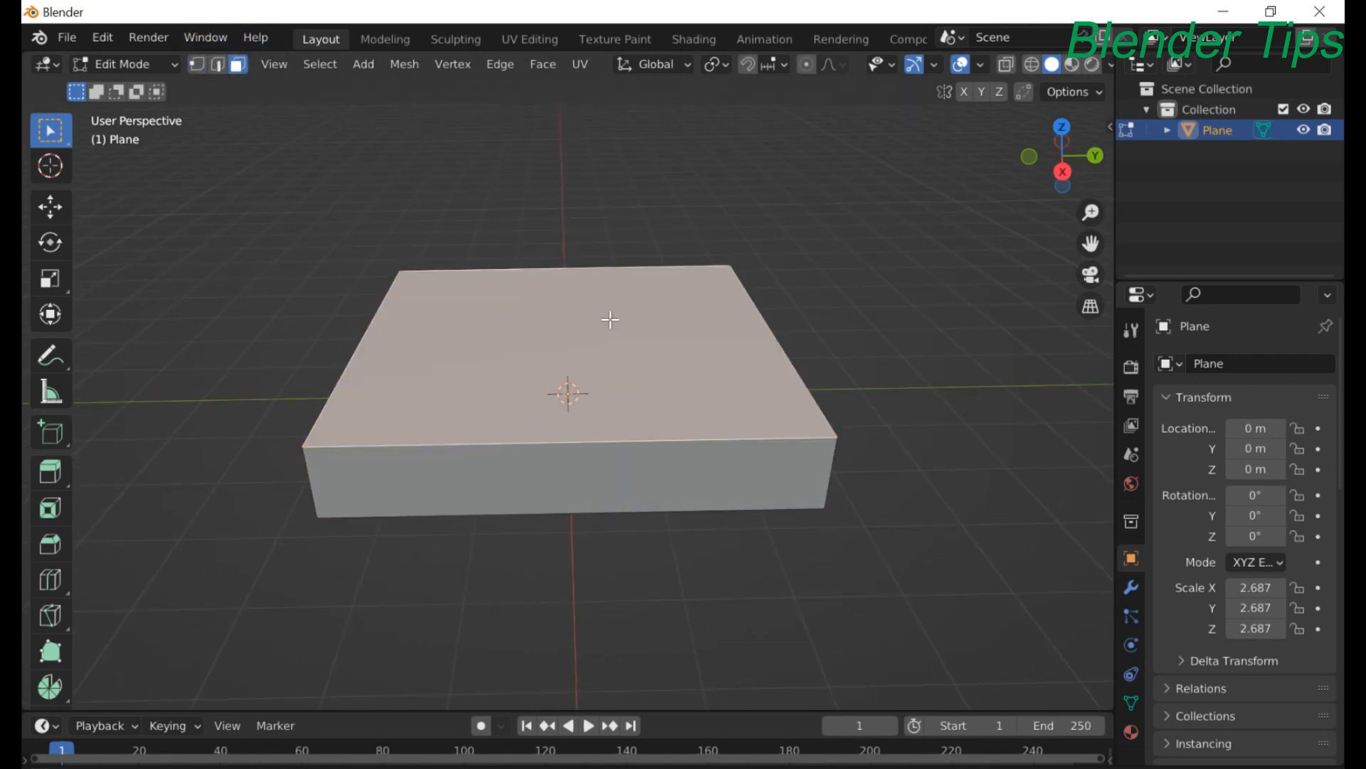
key(x)
click(575, 360)
scroll(605, 360, up, 2)
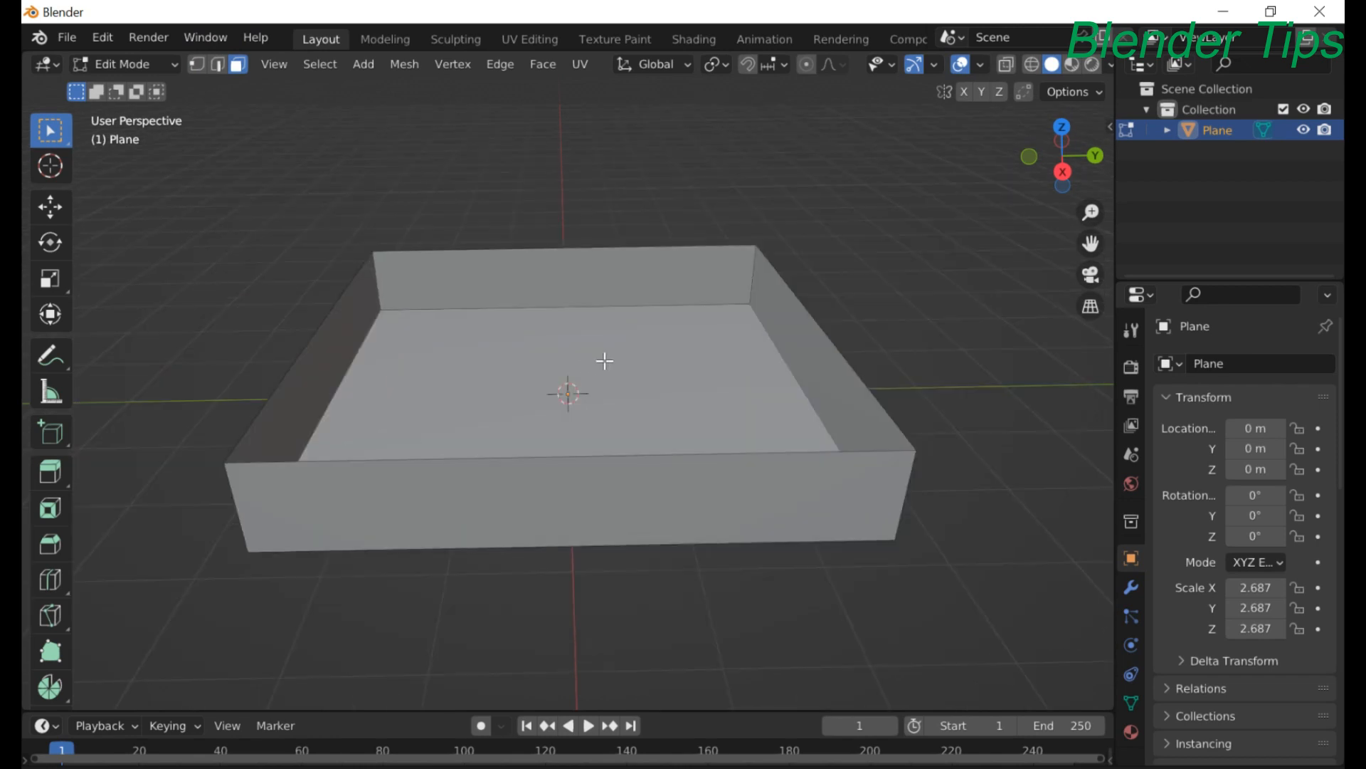
- Scale the tray's four upper rim edges outward so the walls flare, and return to Object Mode
middle_drag(605, 361, 614, 336)
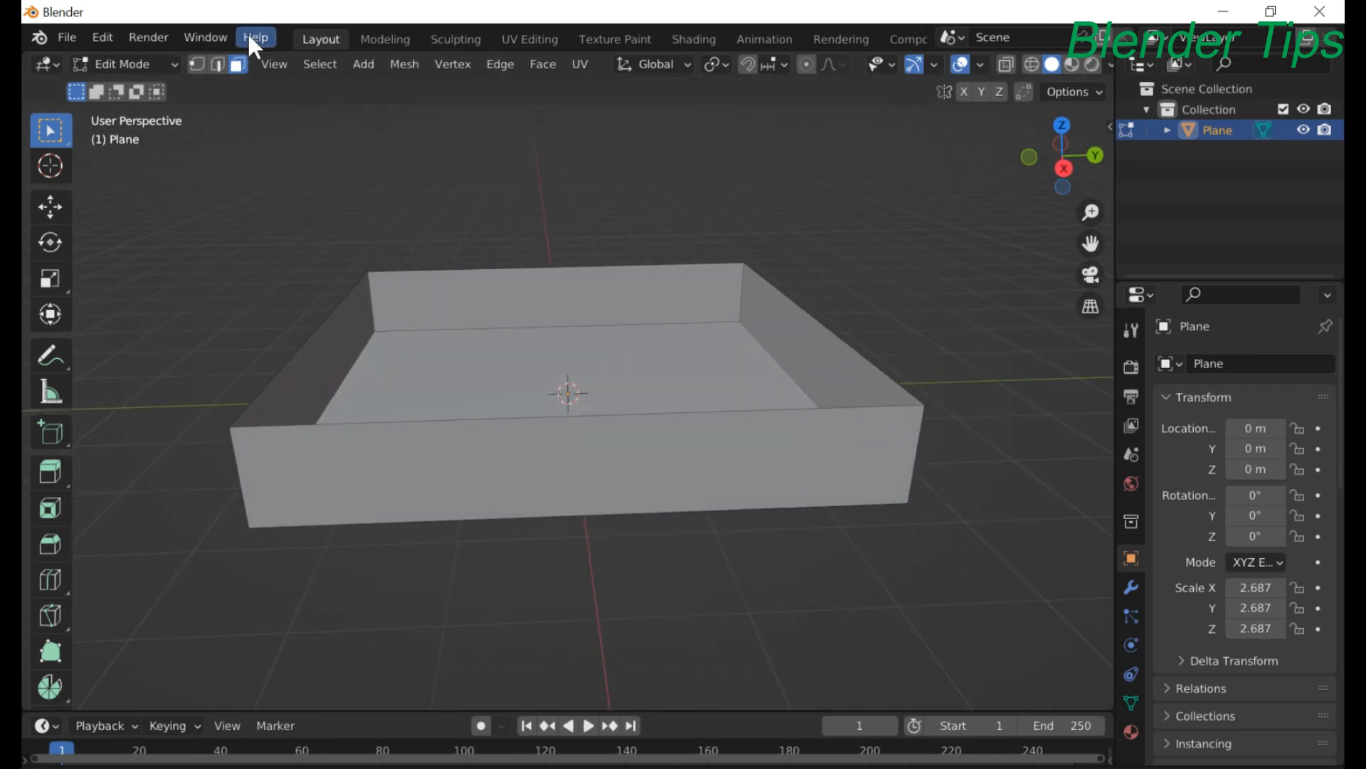
click(217, 66)
middle_drag(457, 125, 455, 168)
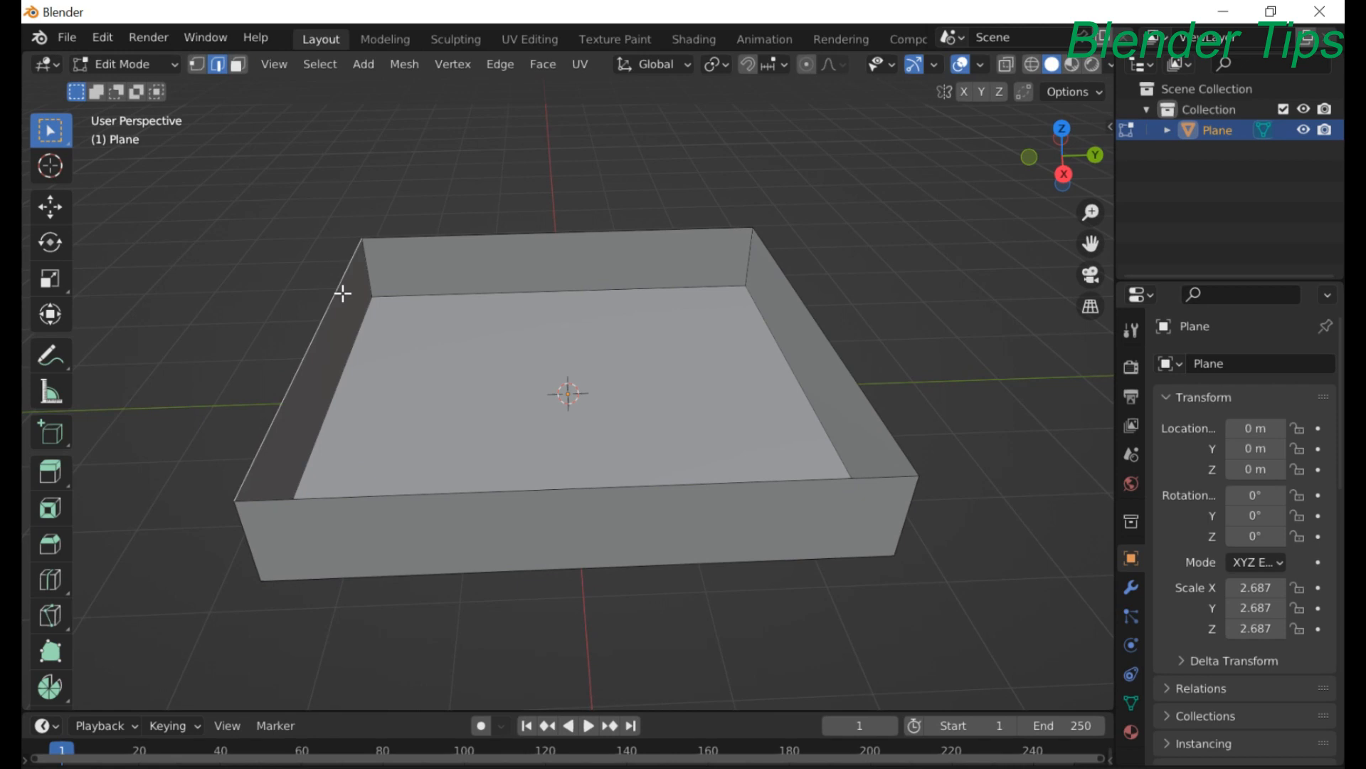
shift+click(443, 236)
shift+click(798, 290)
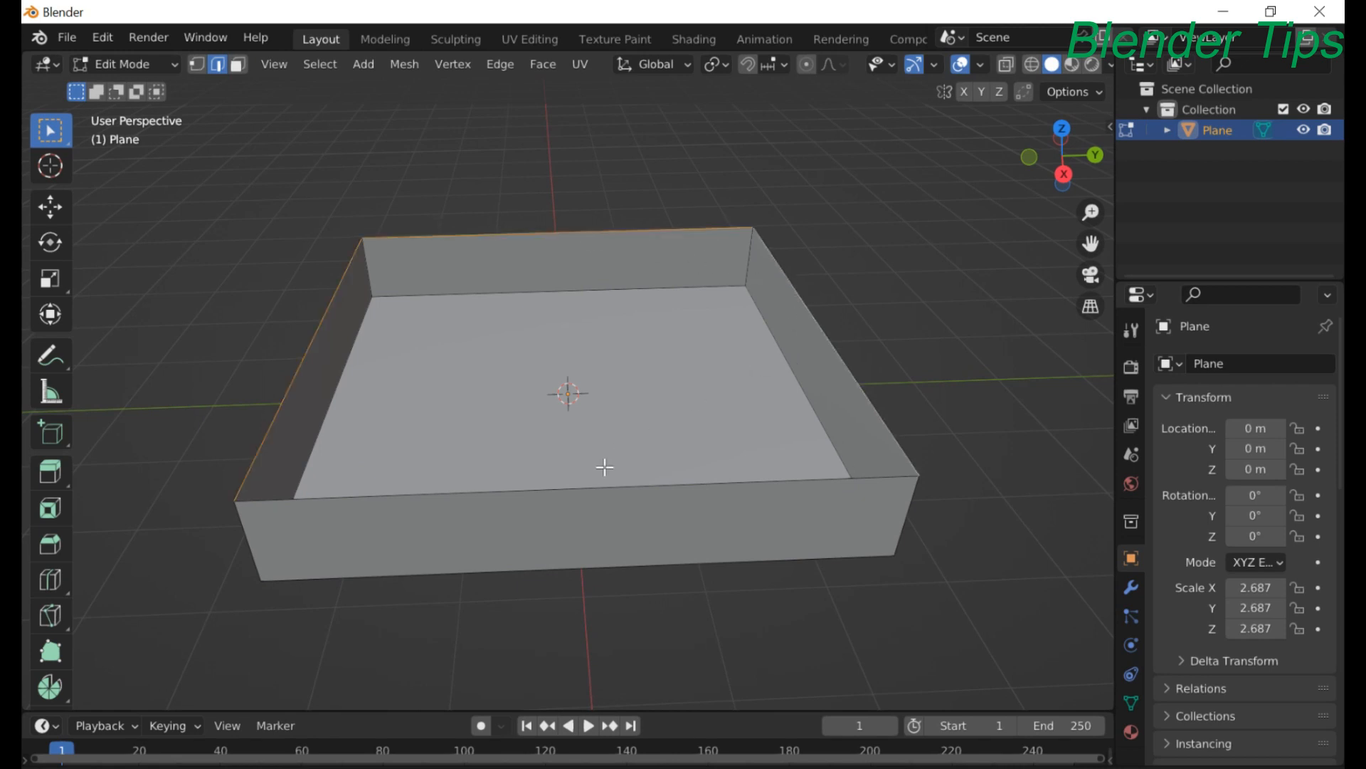
shift+click(592, 487)
middle_drag(738, 359, 726, 341)
key(s)
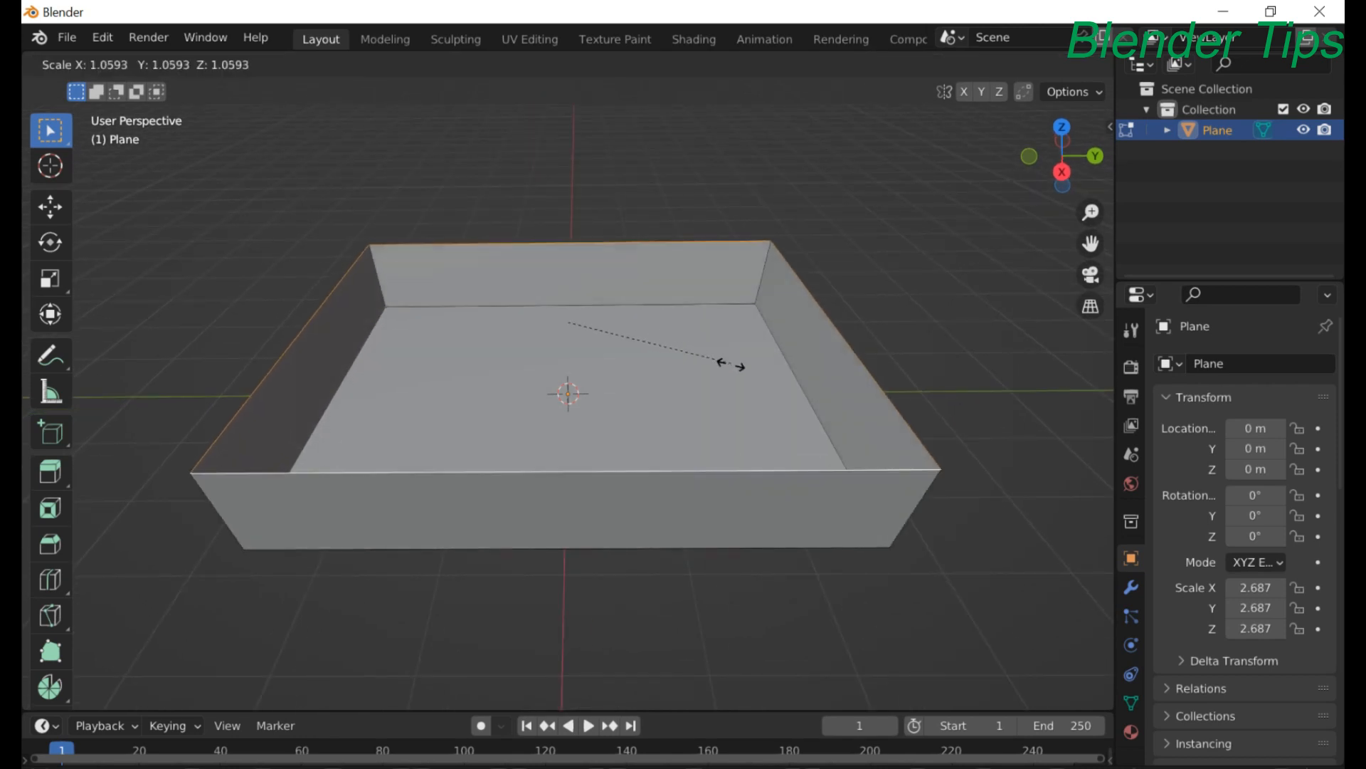
click(740, 392)
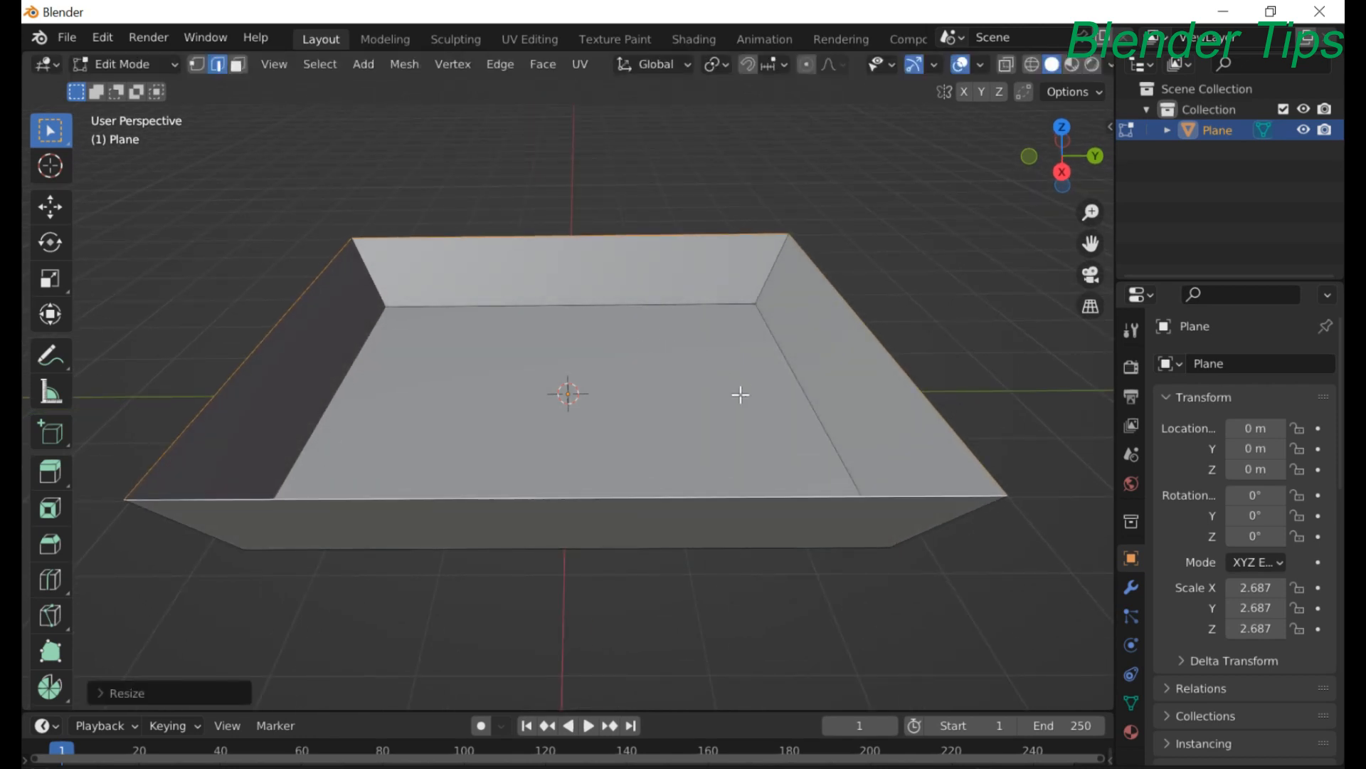
middle_drag(741, 391, 727, 348)
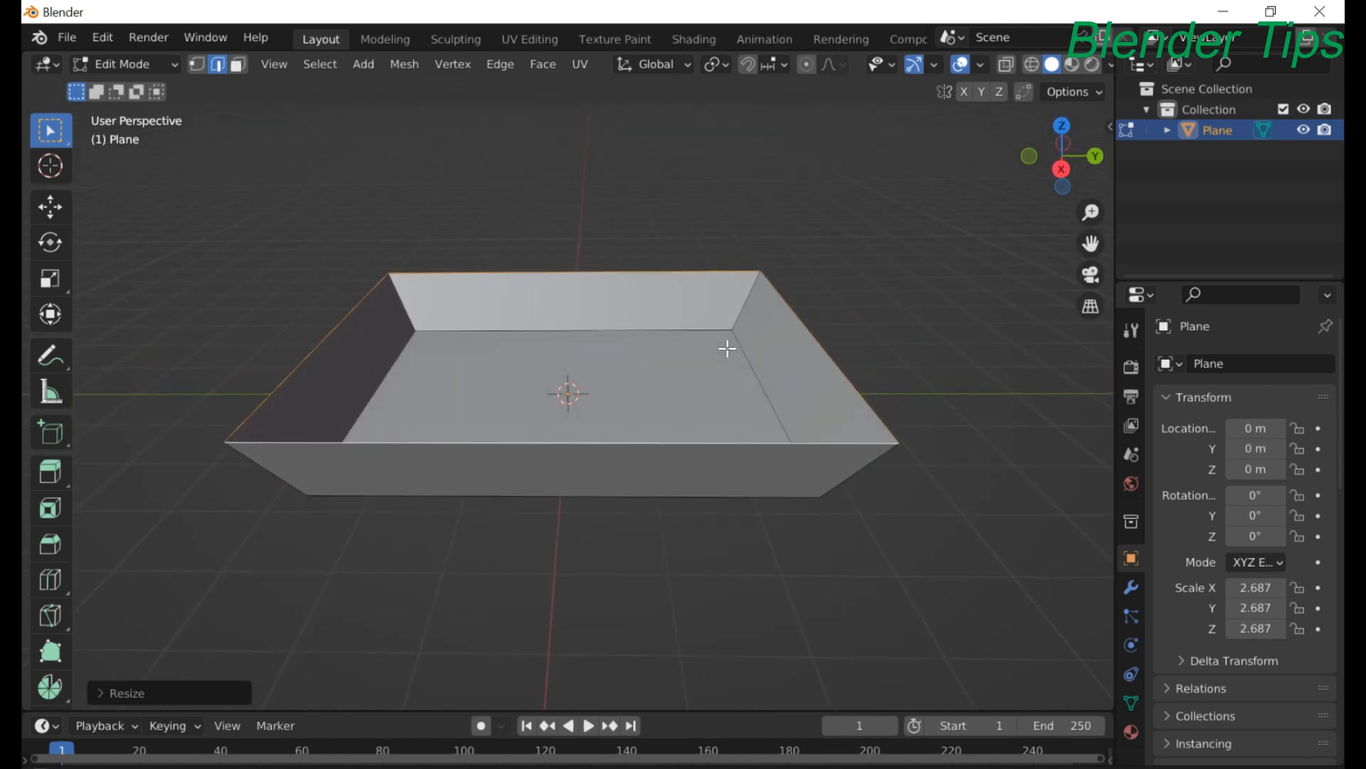
key(Tab)
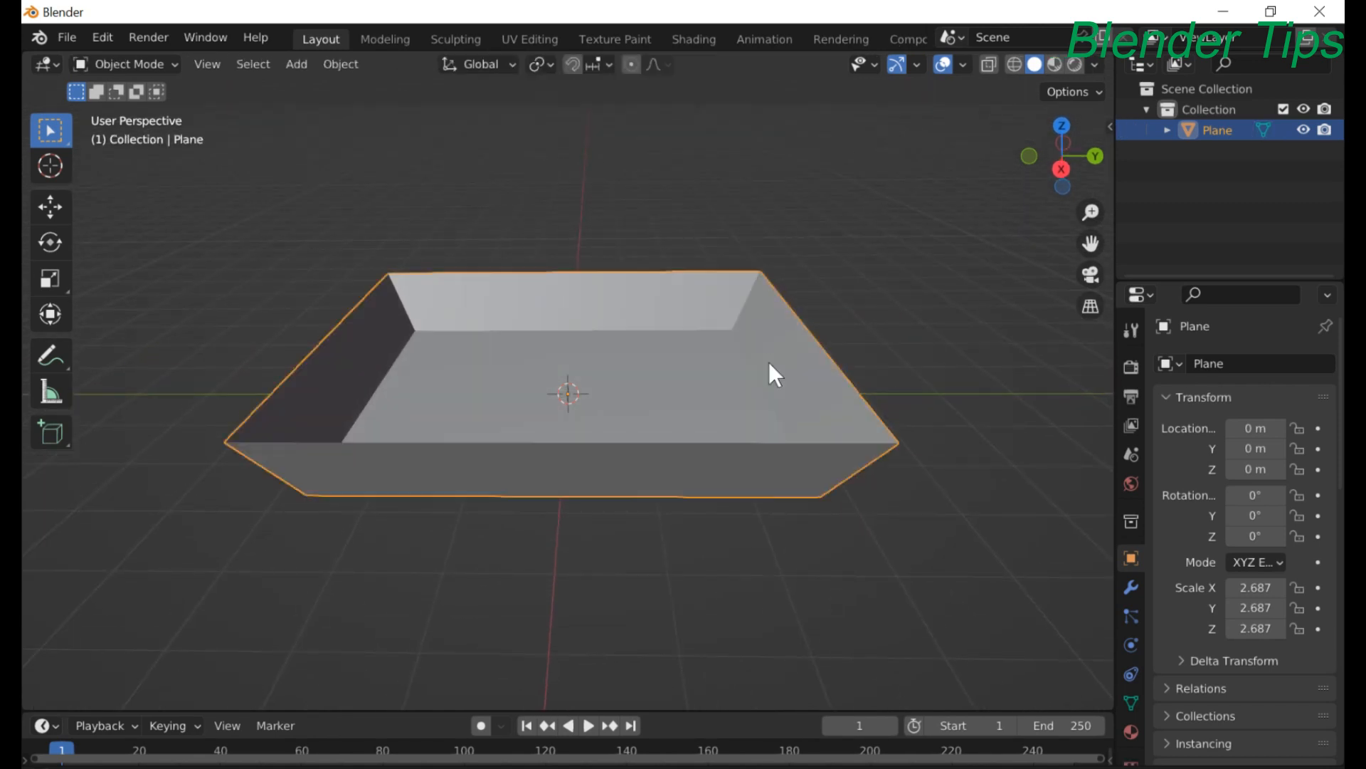
- Add a Solidify modifier to the tray and set its thickness to 0.03 m
middle_drag(843, 409, 849, 390)
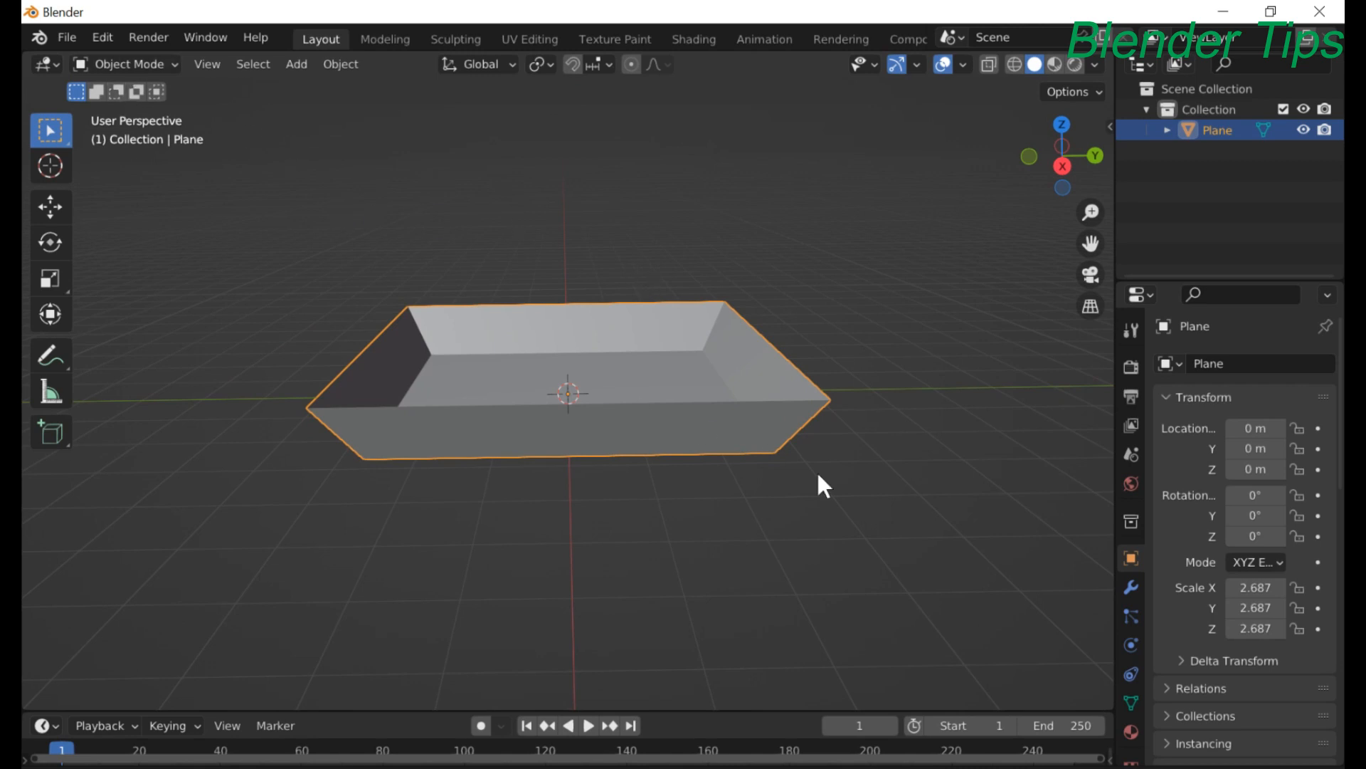
click(1131, 590)
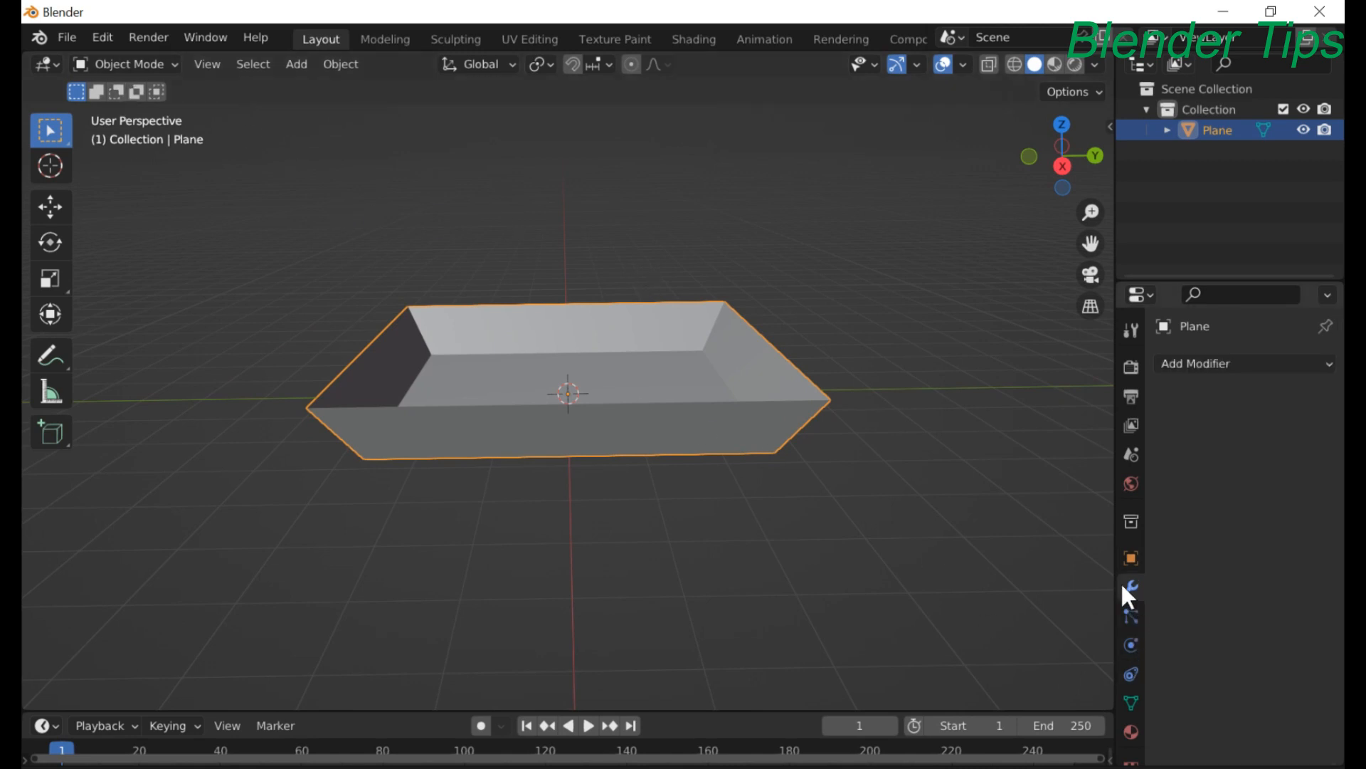
click(1174, 365)
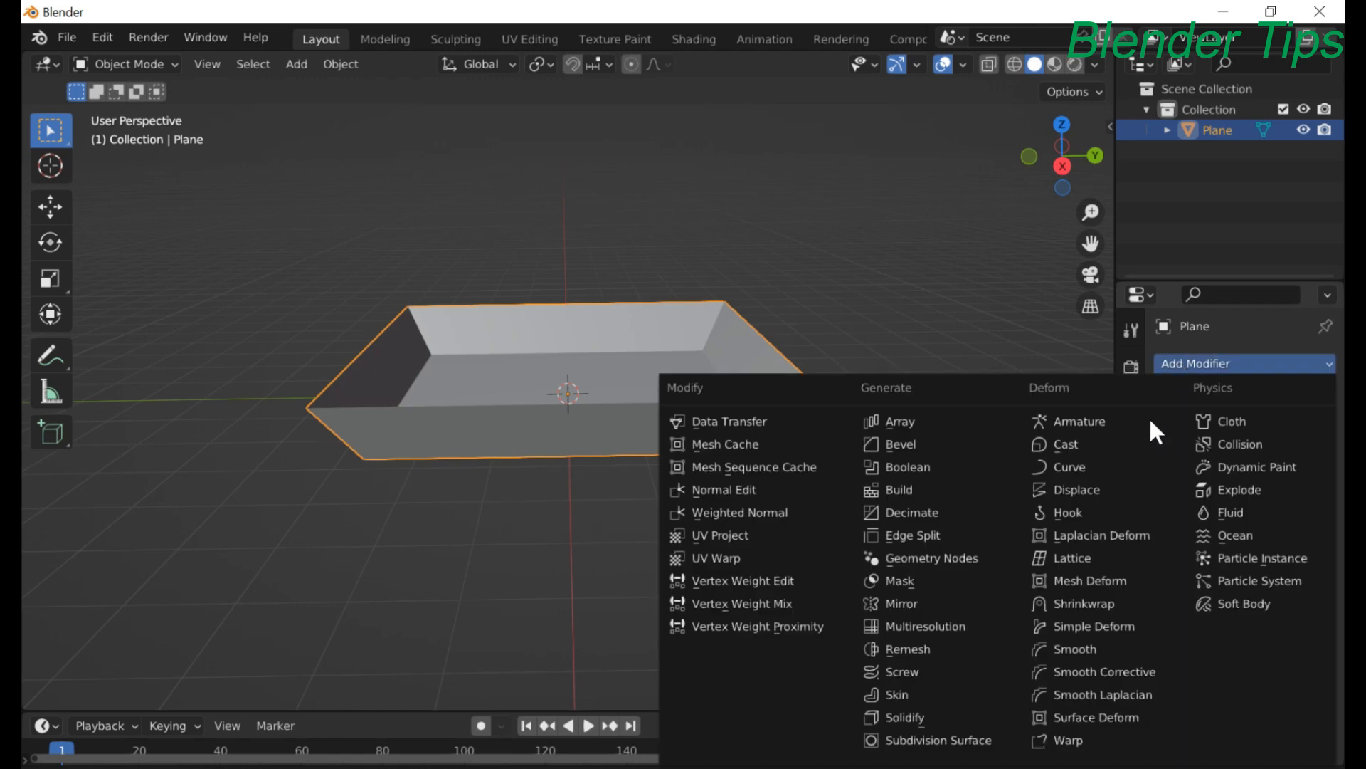
click(894, 718)
scroll(835, 431, up, 5)
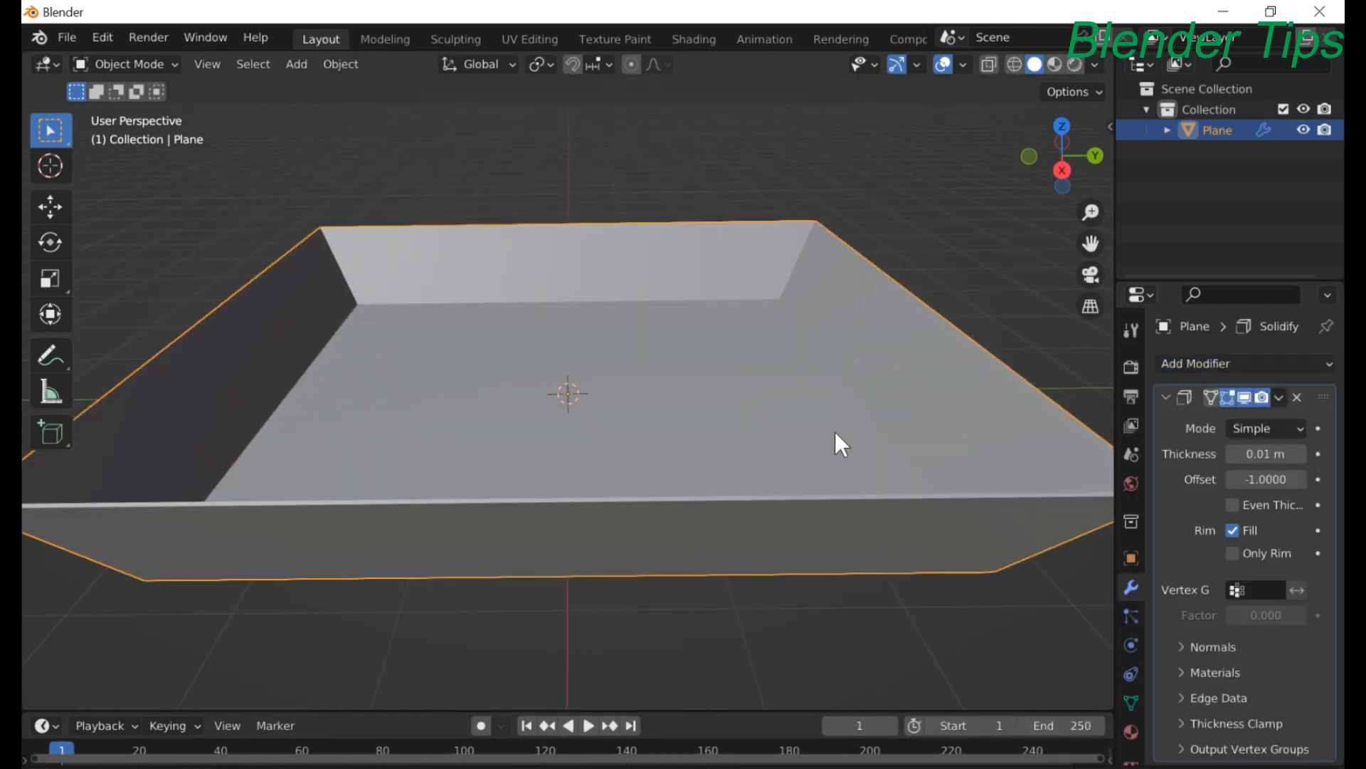
scroll(835, 431, down, 2)
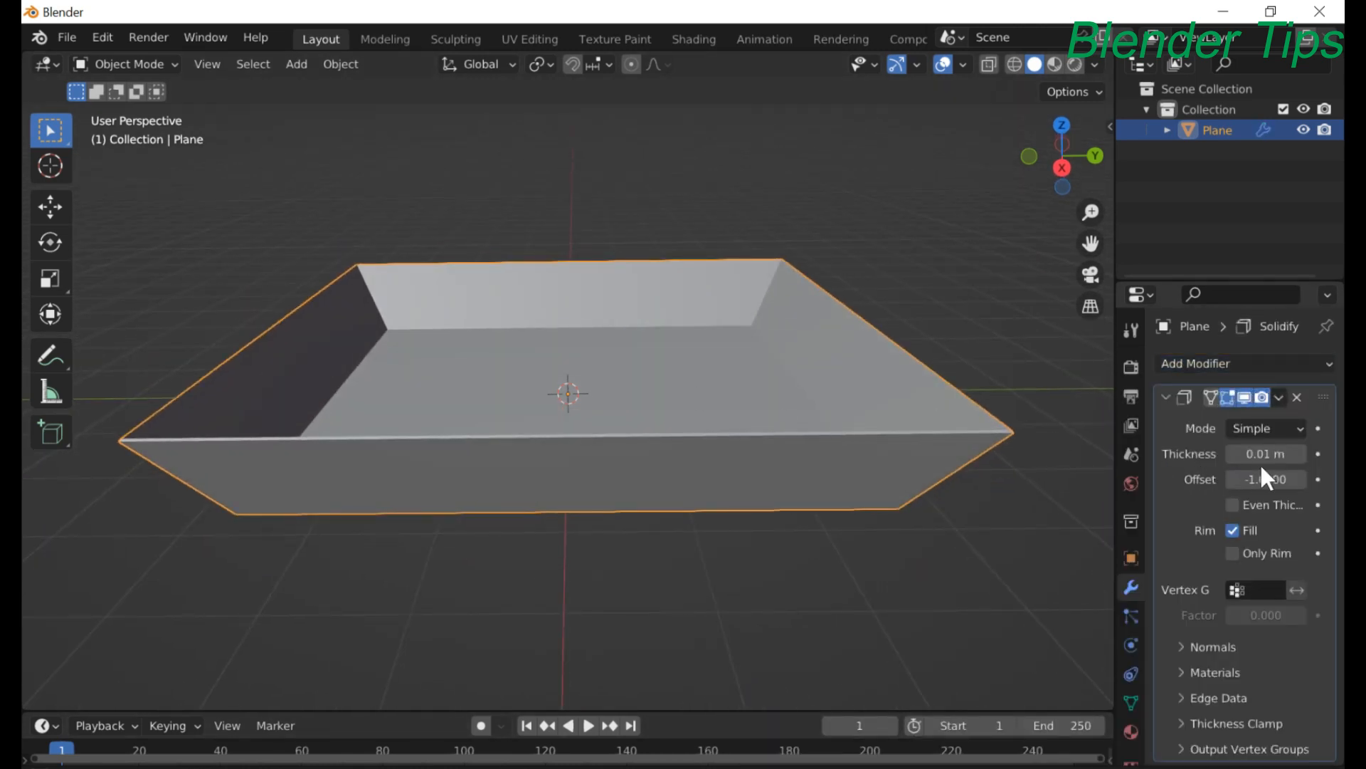
click(1299, 453)
click(1299, 453)
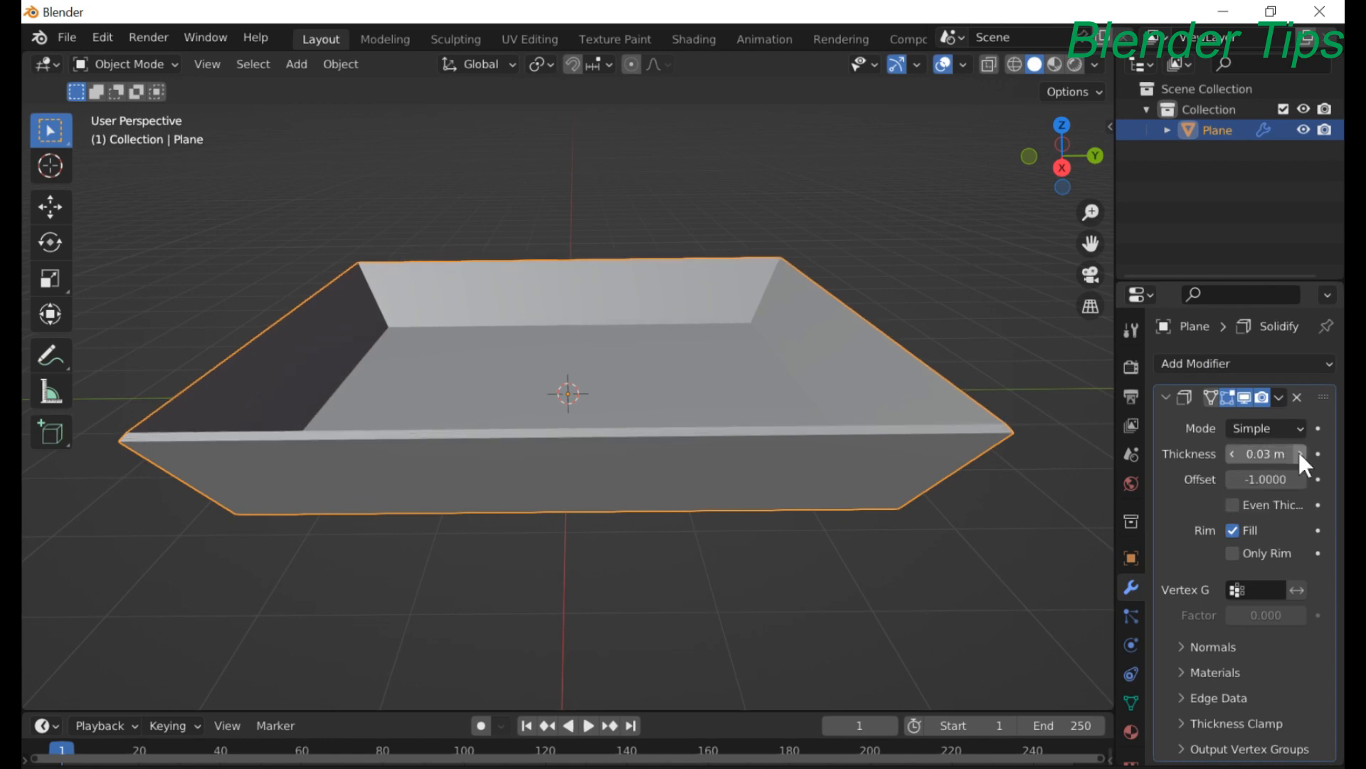
scroll(831, 336, up, 4)
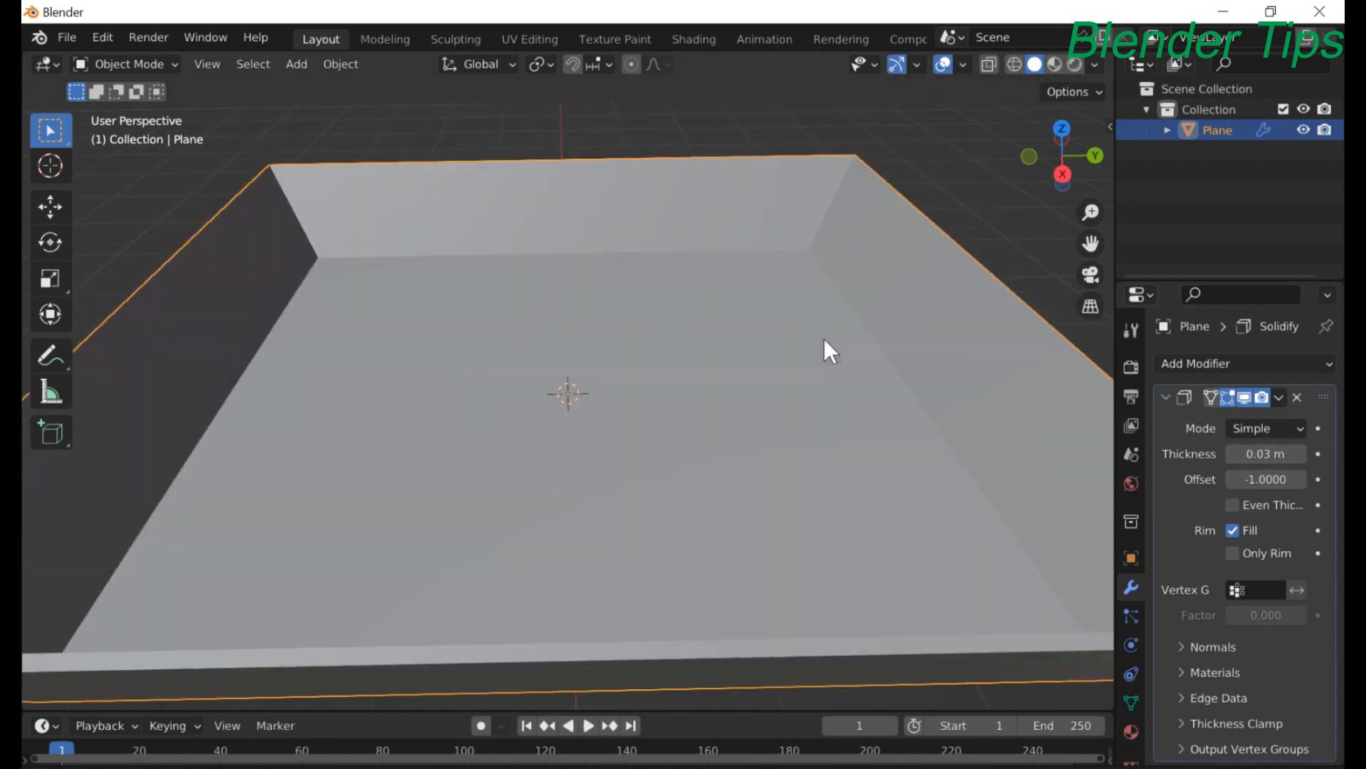
scroll(824, 339, down, 5)
scroll(801, 312, down, 2)
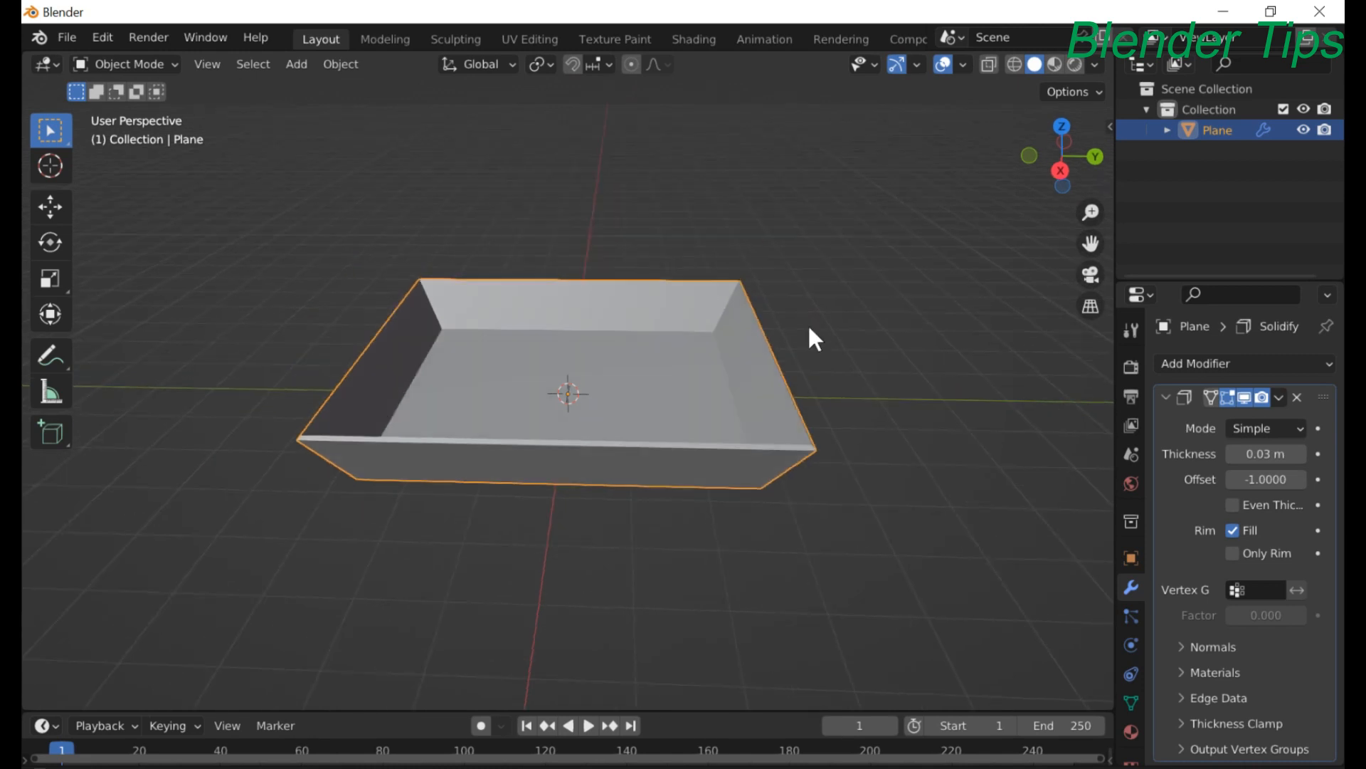
- Add a second mesh plane and scale it up in top view to sit just inside the edges of the tray's floor
middle_drag(809, 326, 816, 328)
click(847, 318)
scroll(632, 328, up, 3)
scroll(632, 327, down, 3)
middle_drag(632, 327, 621, 323)
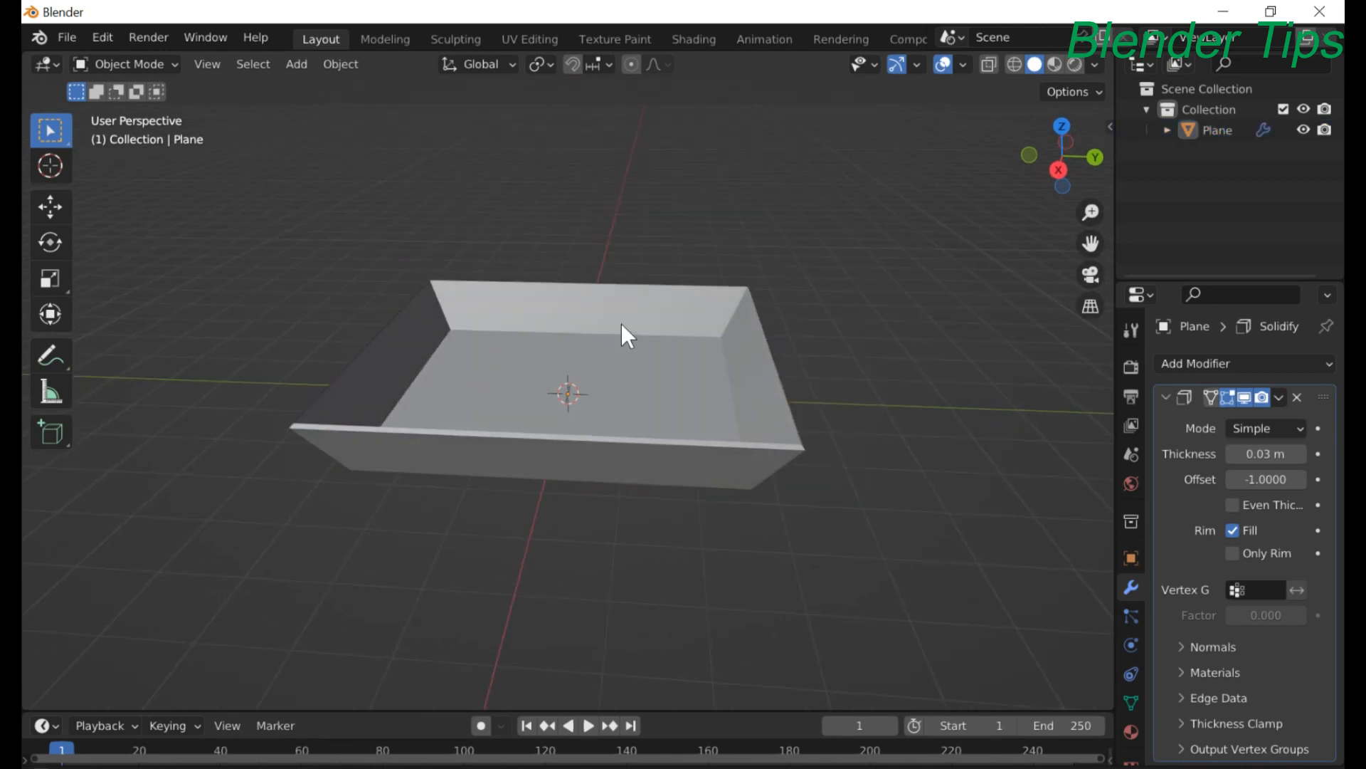
key(shift+a)
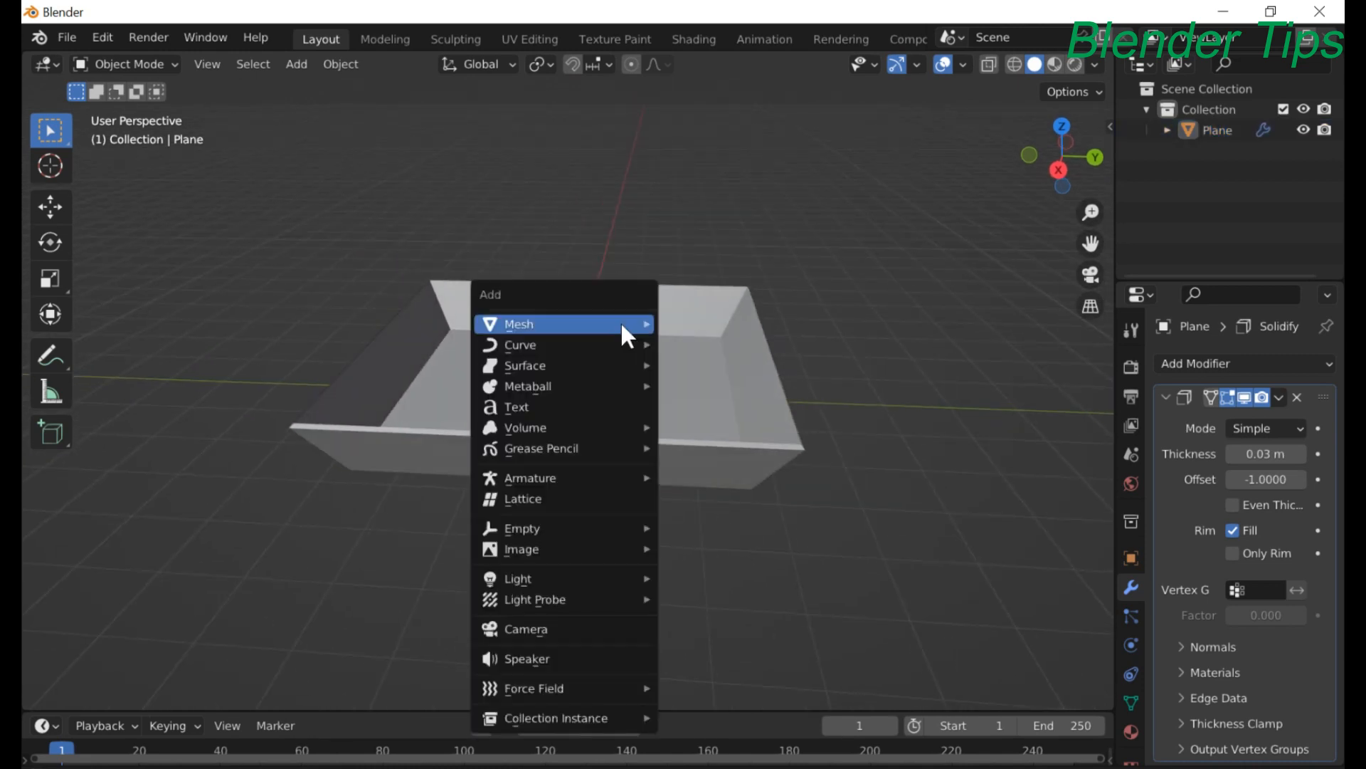
mouse_move(620, 320)
click(693, 326)
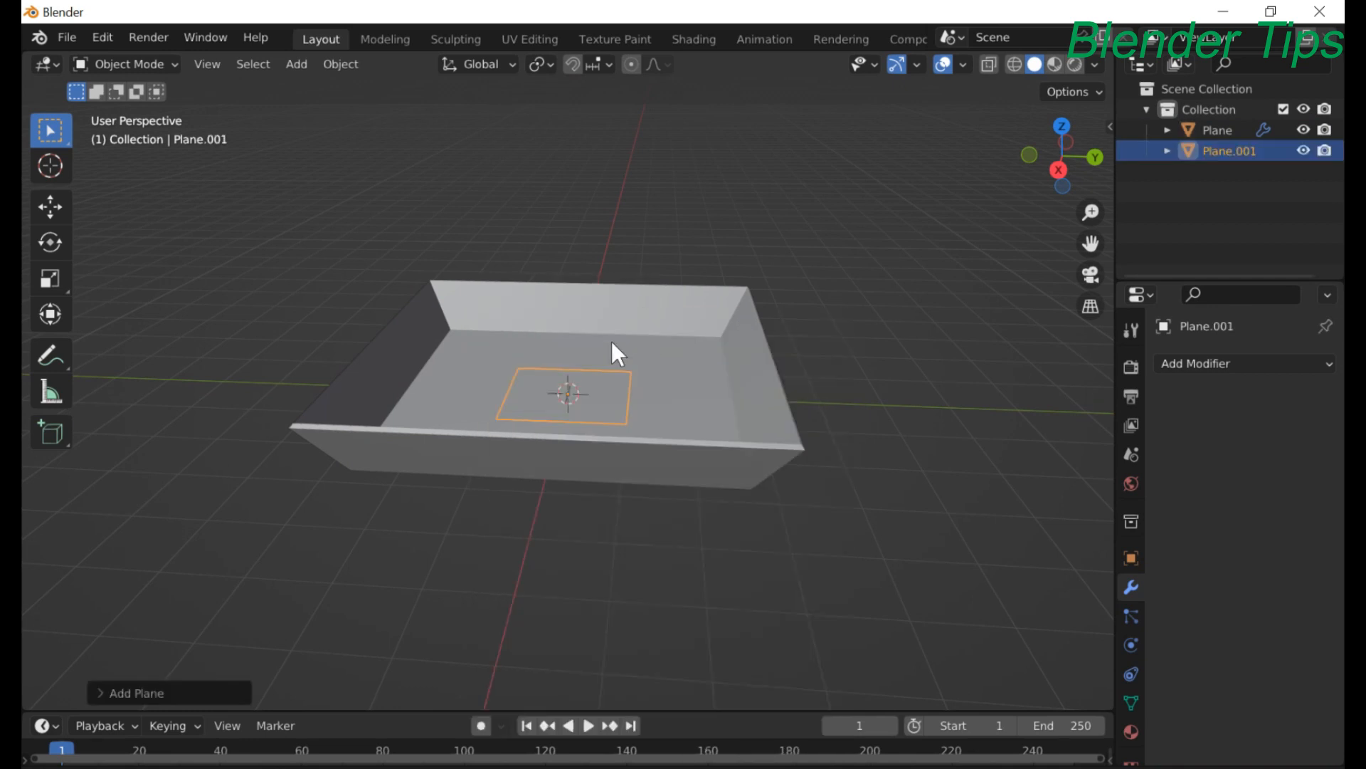
key(KP_7)
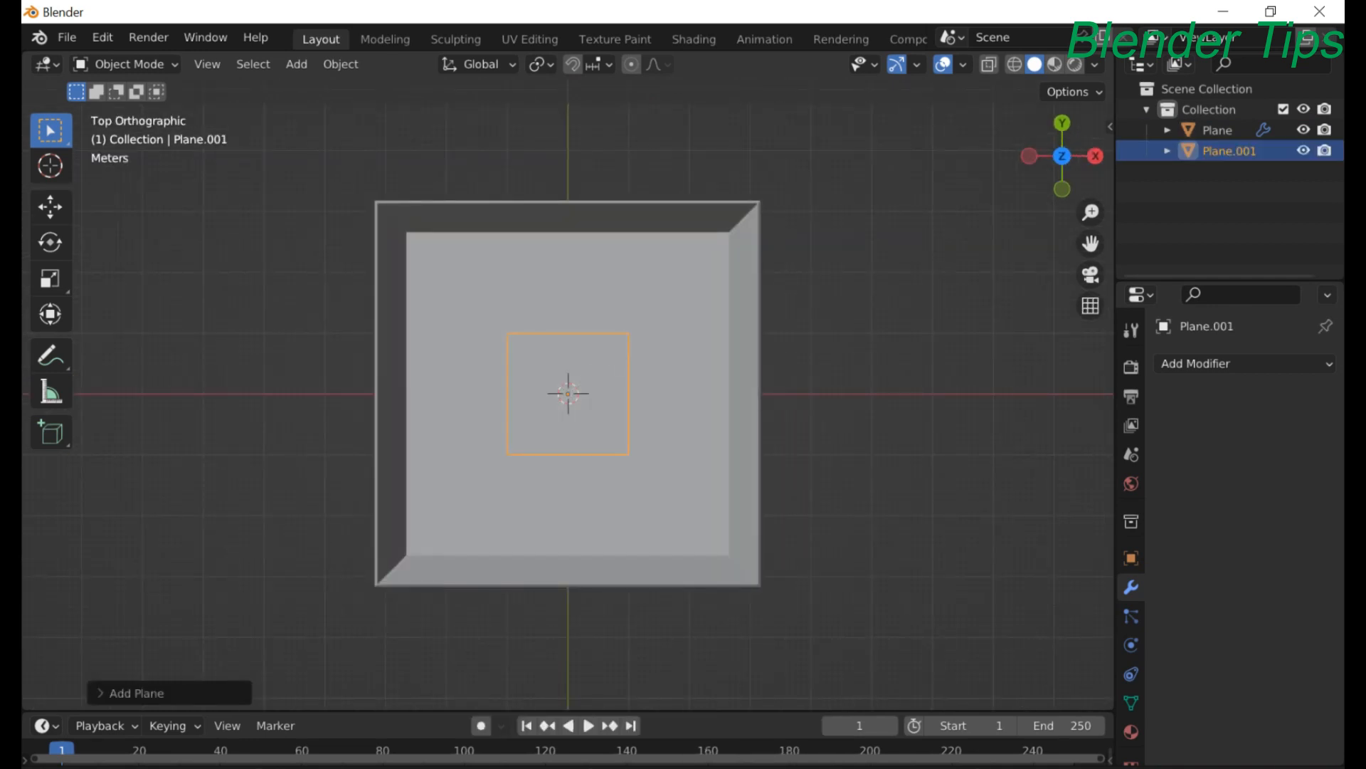
key(s)
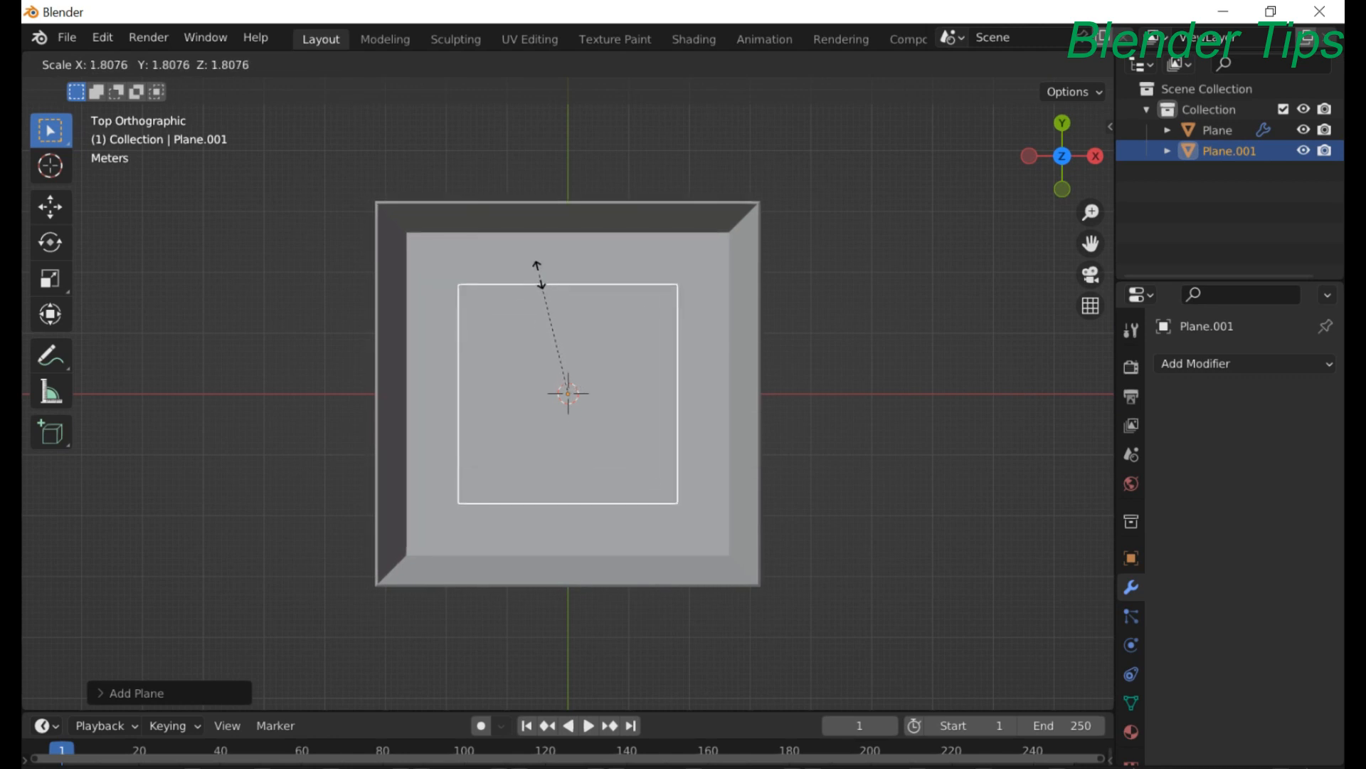
click(512, 237)
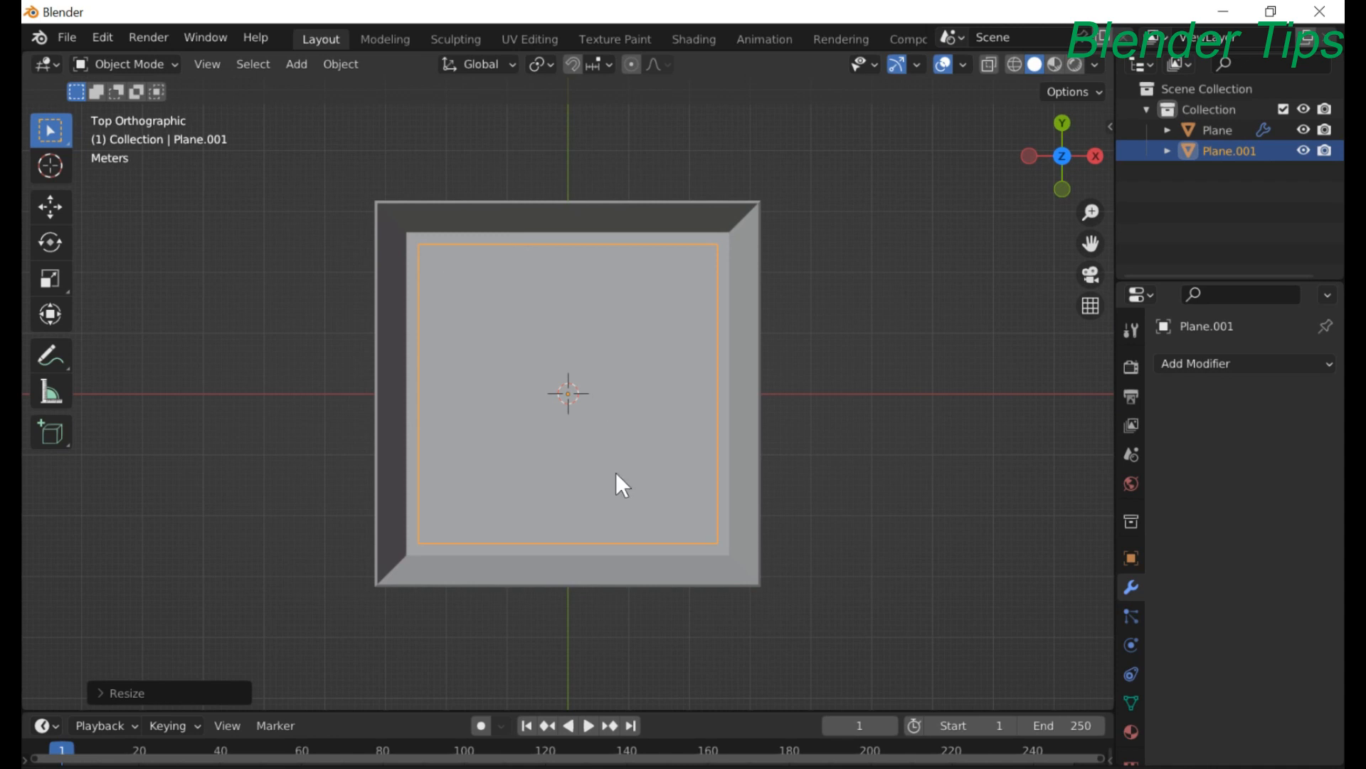
- Move the second plane about 3.5 m straight up along Z so it sits above the tray
scroll(616, 471, down, 2)
middle_drag(626, 505, 563, 312)
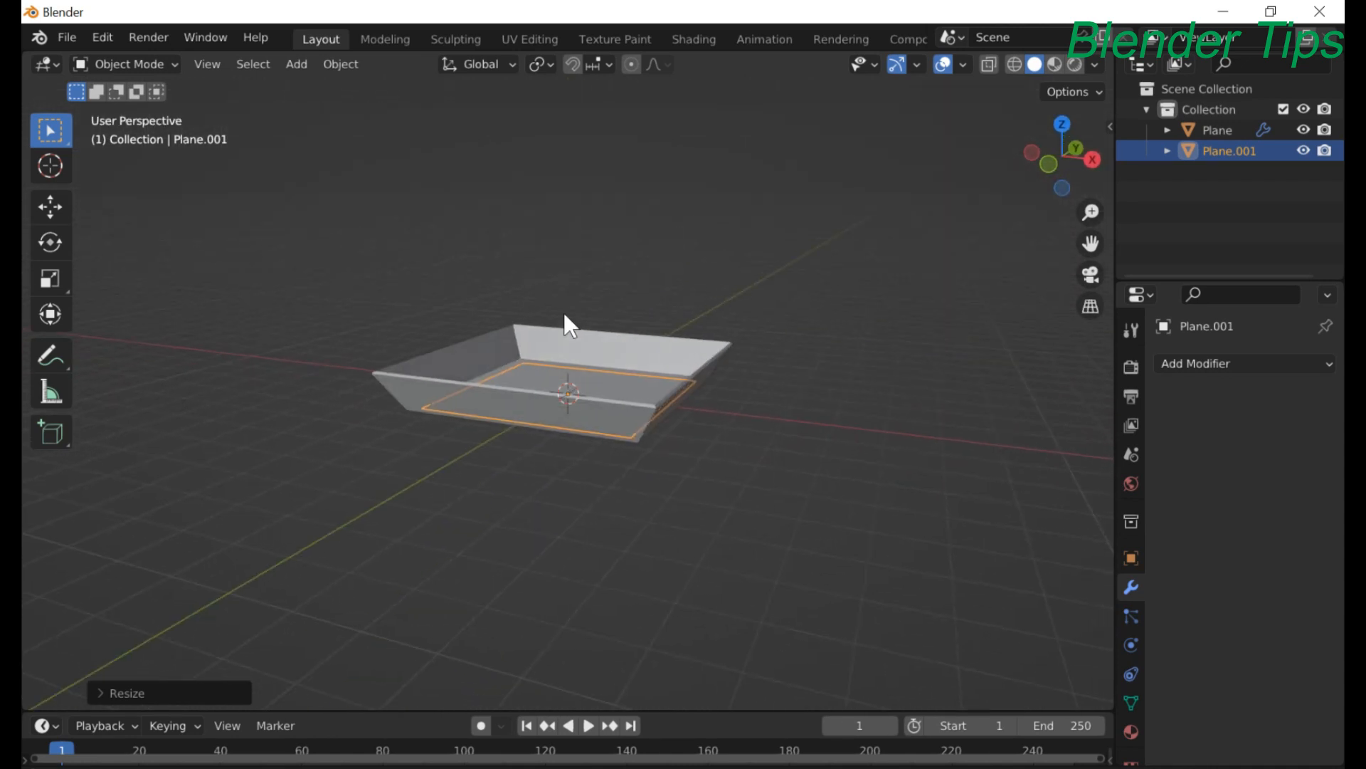
key(KP_1)
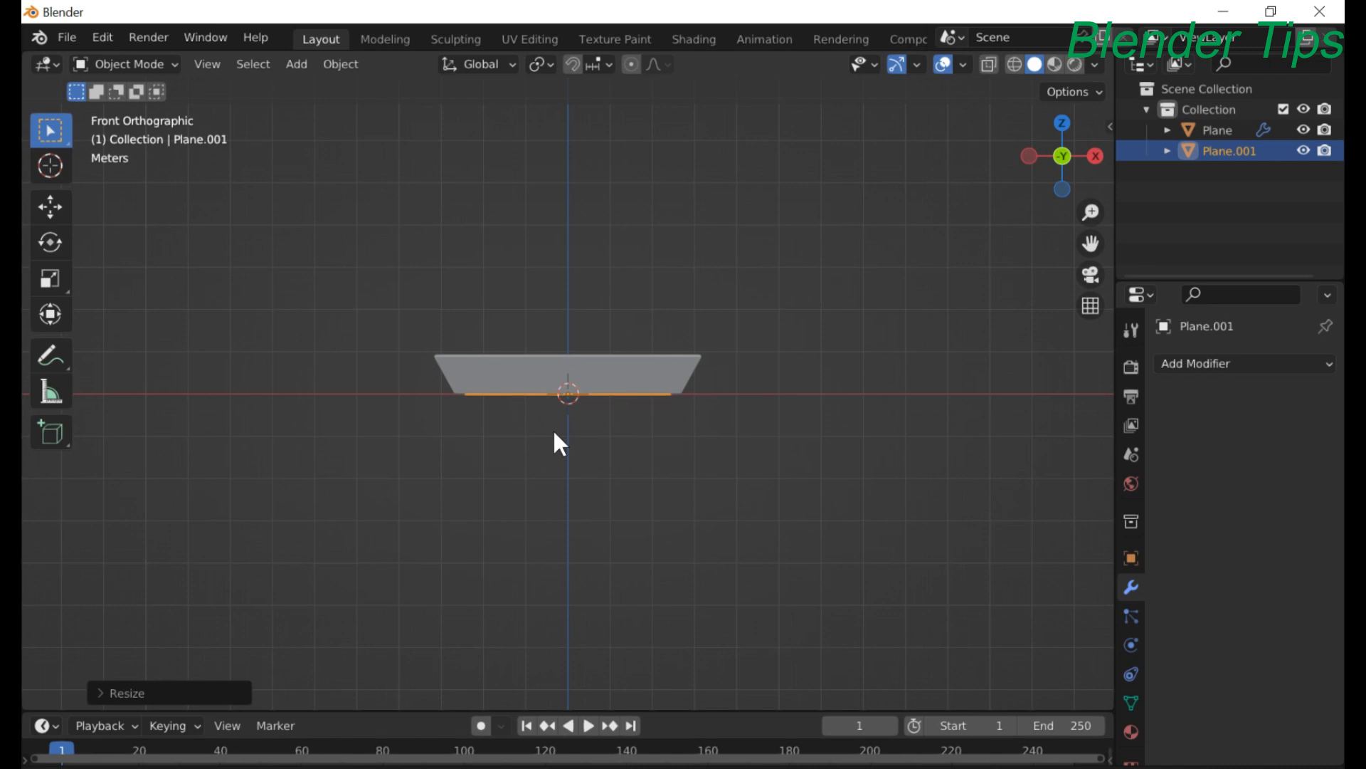
key(g)
key(z)
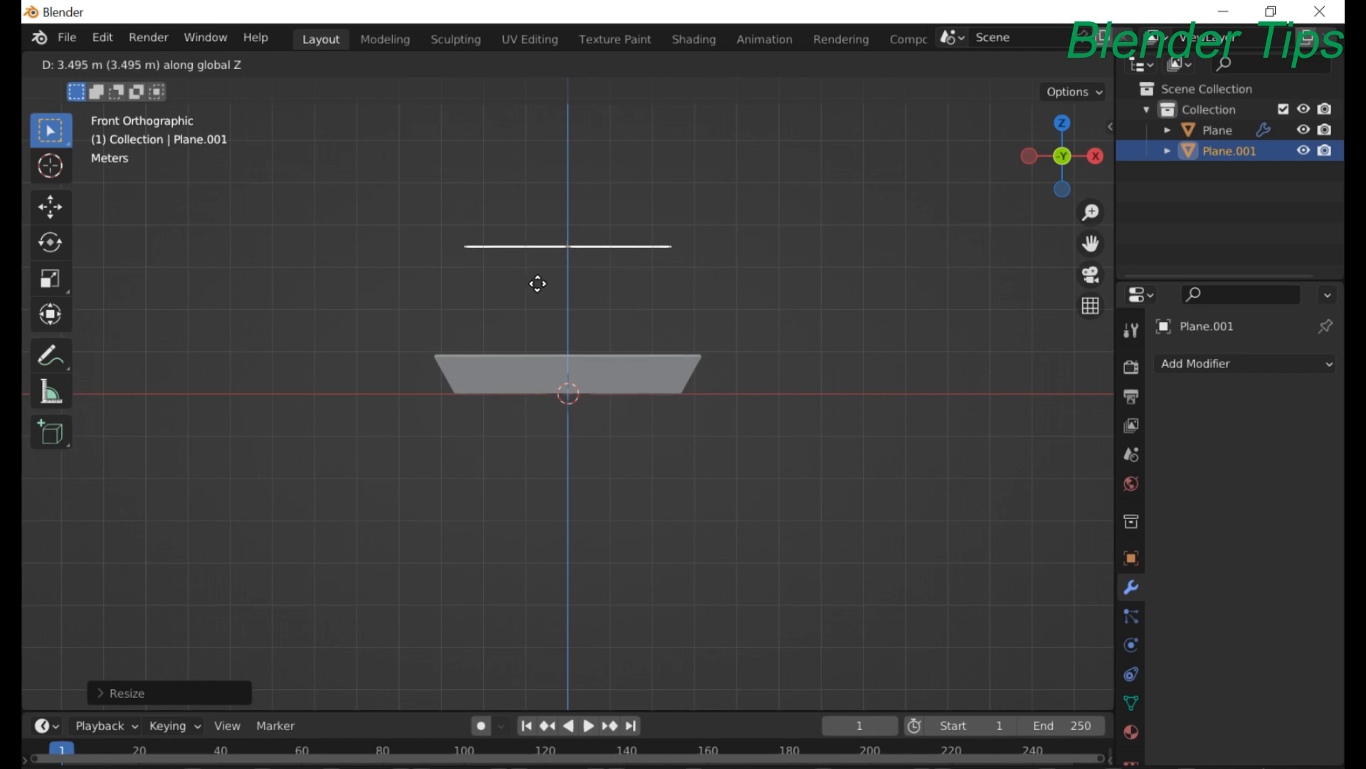
click(537, 284)
- Extrude the raised plane upward in Edit Mode to form a shallow box
middle_drag(541, 278, 642, 360)
scroll(629, 383, up, 2)
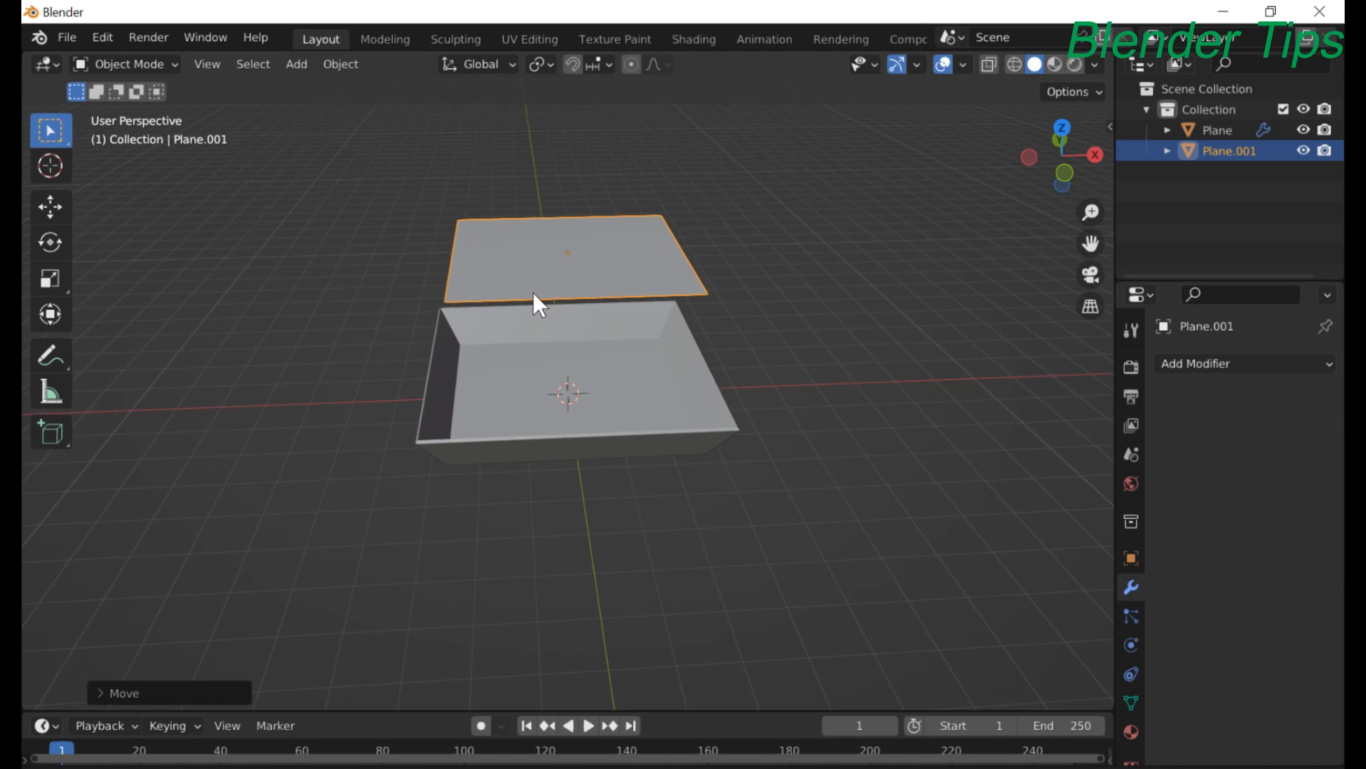
key(Tab)
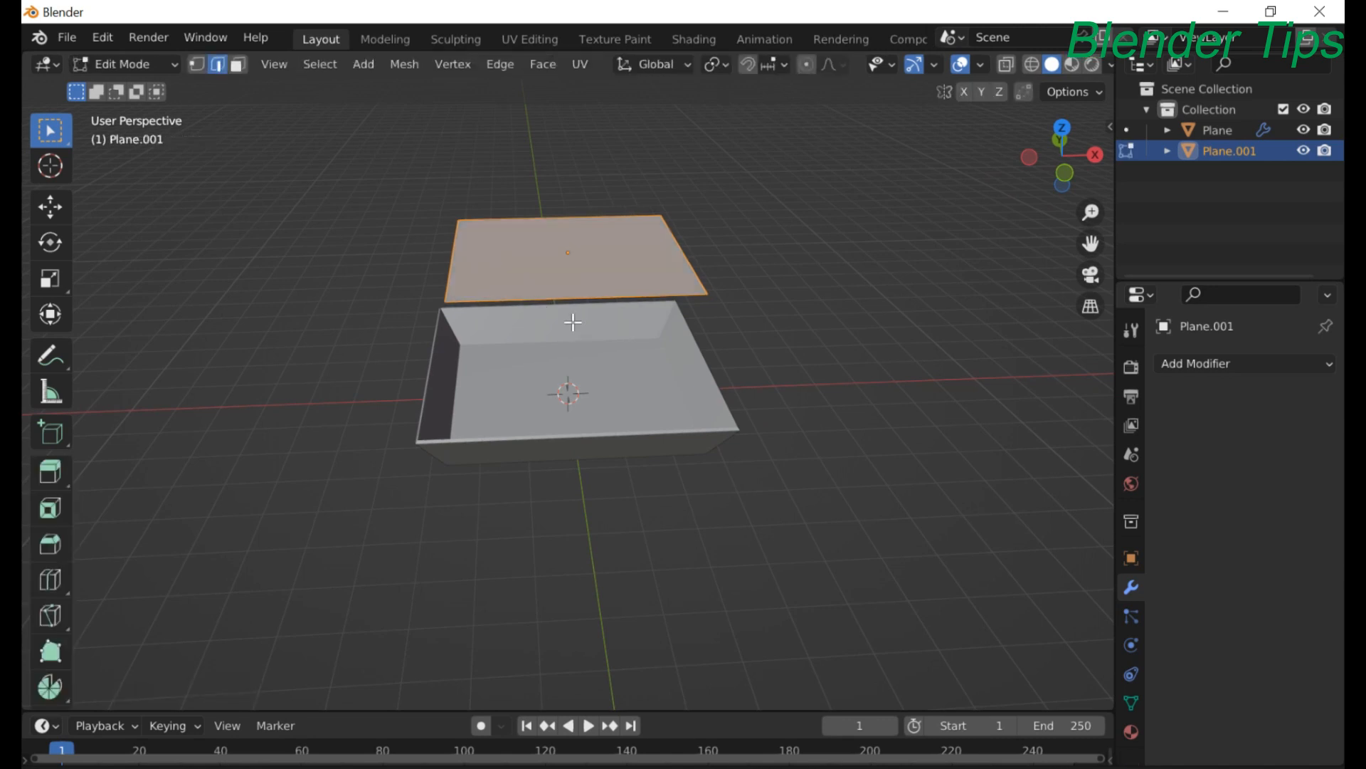
key(e)
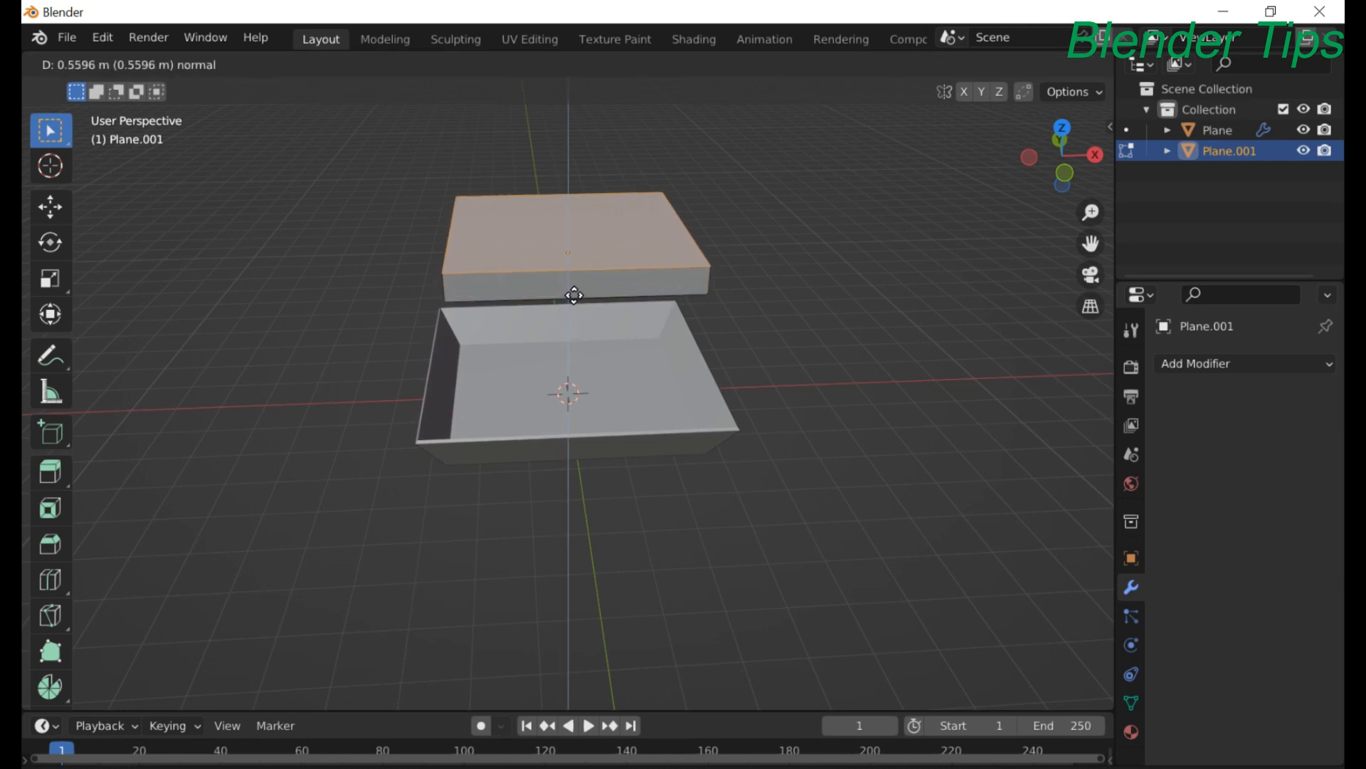
click(570, 281)
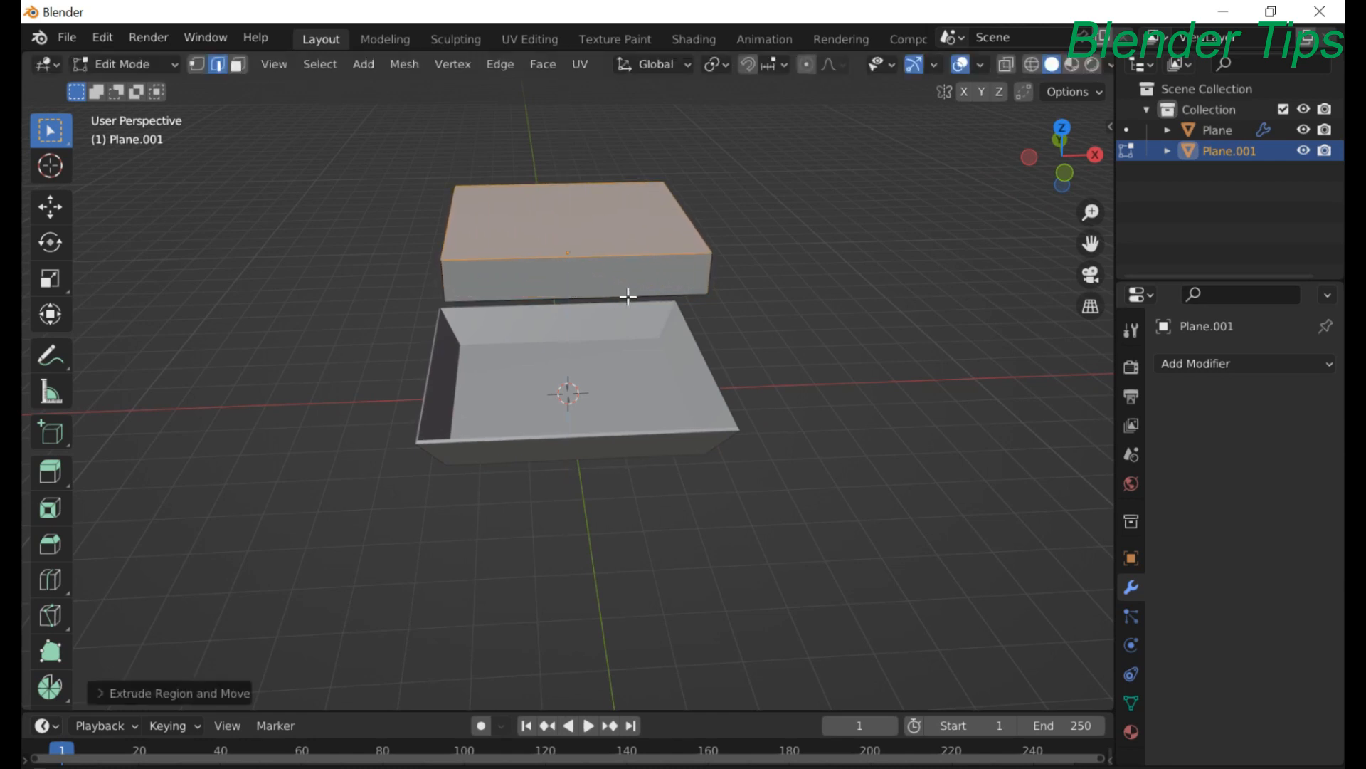
- Delete the top face of the upper box to open it
middle_drag(628, 296, 585, 246)
key(alt+a)
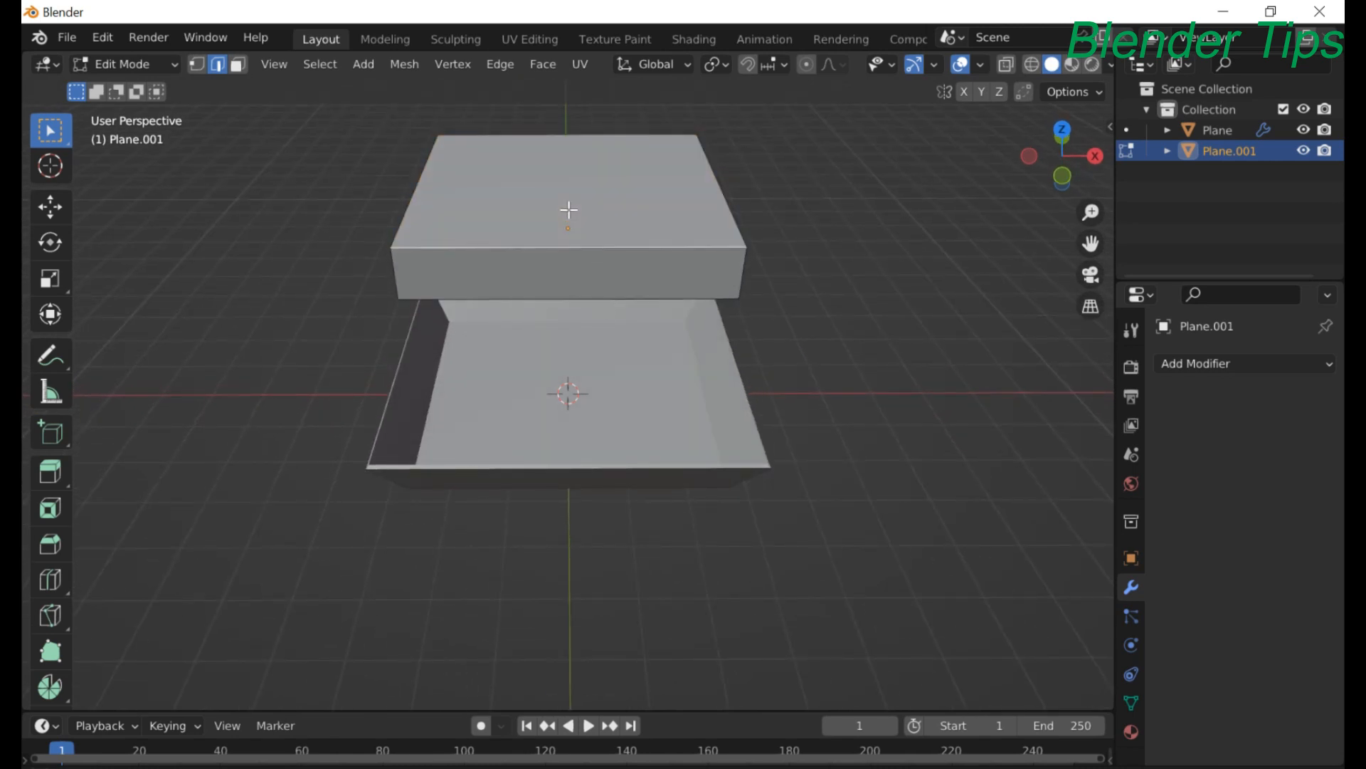
click(237, 64)
click(593, 202)
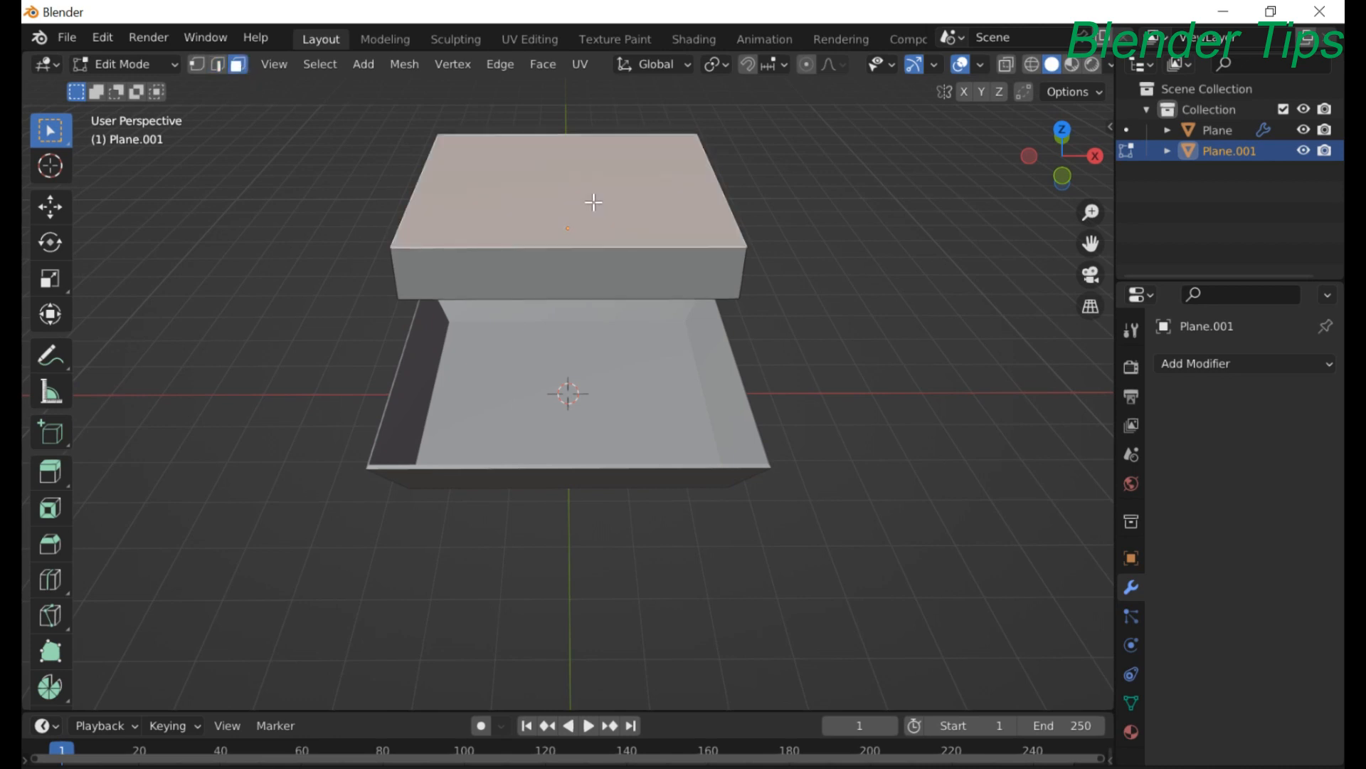
key(x)
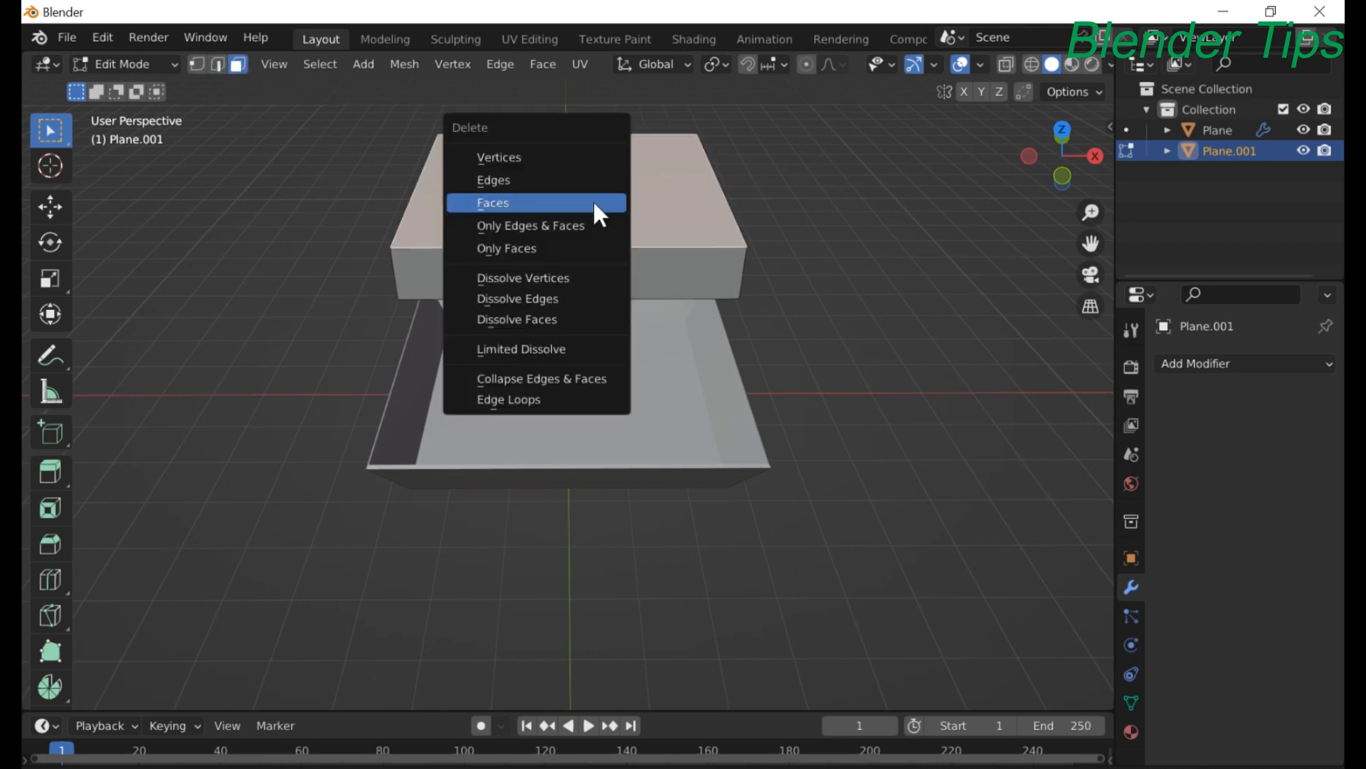
click(595, 204)
scroll(648, 267, up, 4)
scroll(648, 267, down, 4)
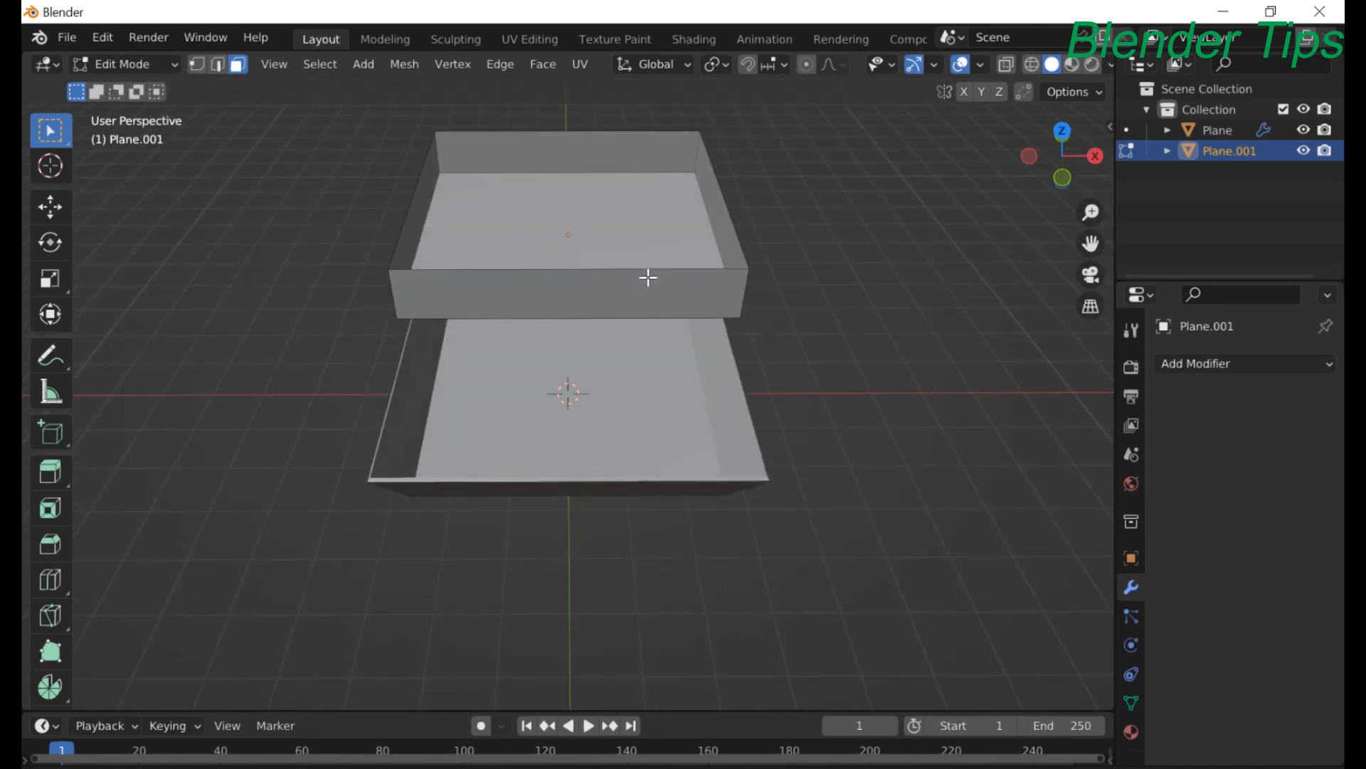
- Scale the upper box's four rim edges outward so its walls flare, and return to Object Mode
click(418, 204)
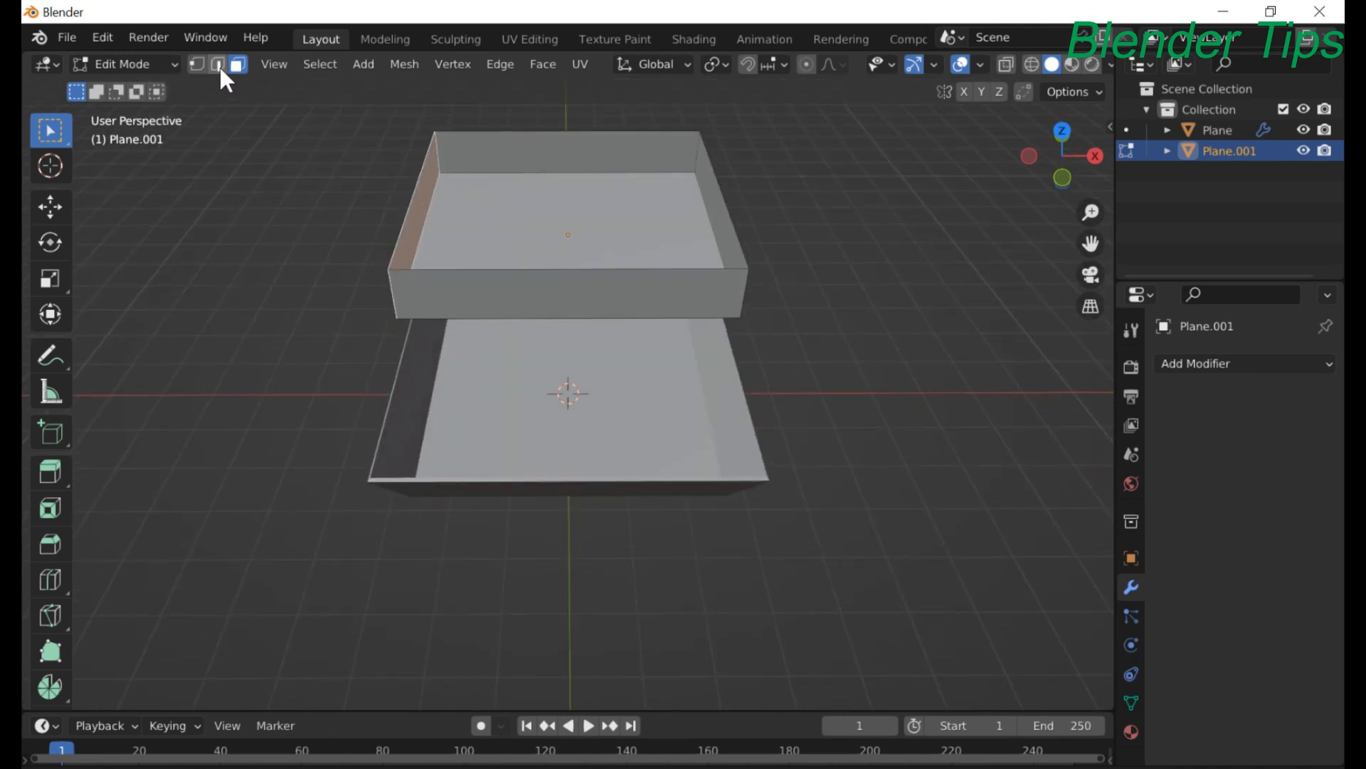
click(218, 64)
click(407, 206)
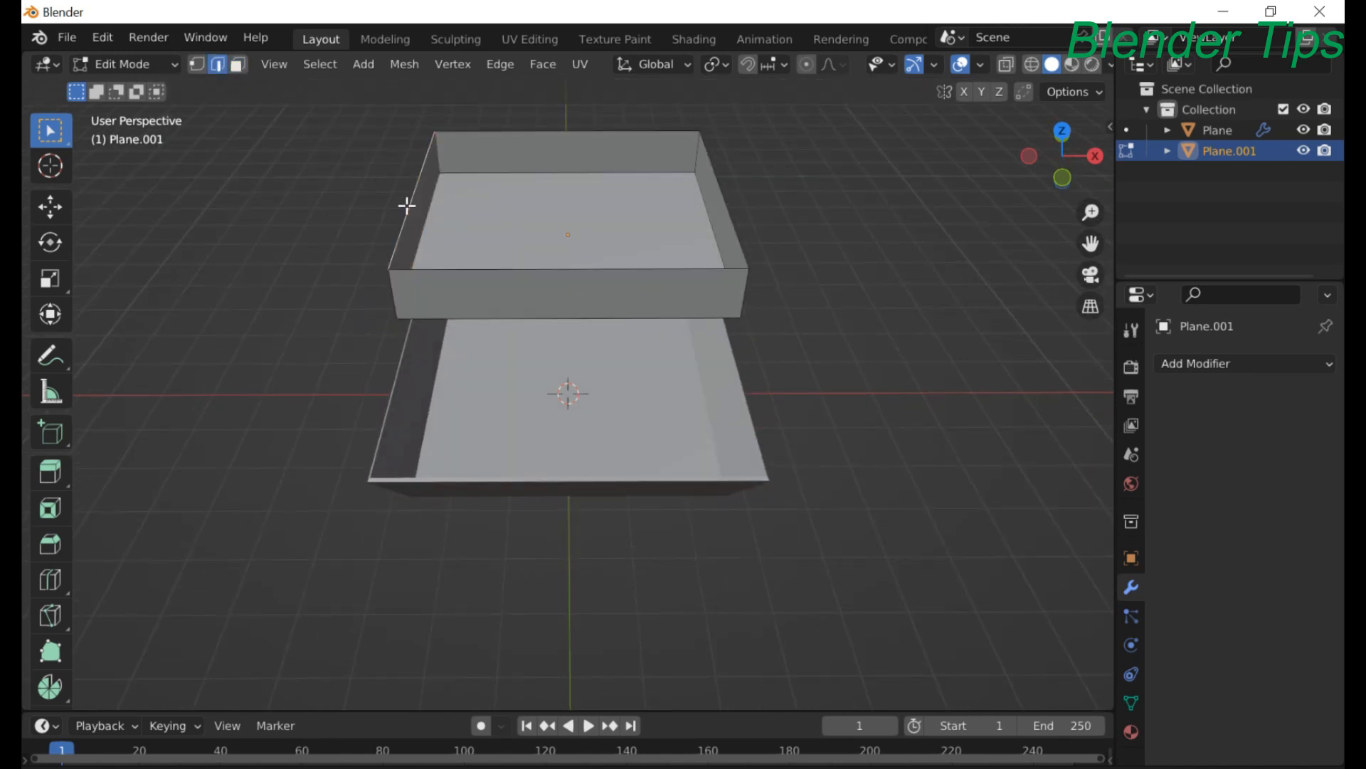
shift+click(564, 133)
shift+click(724, 188)
shift+click(588, 270)
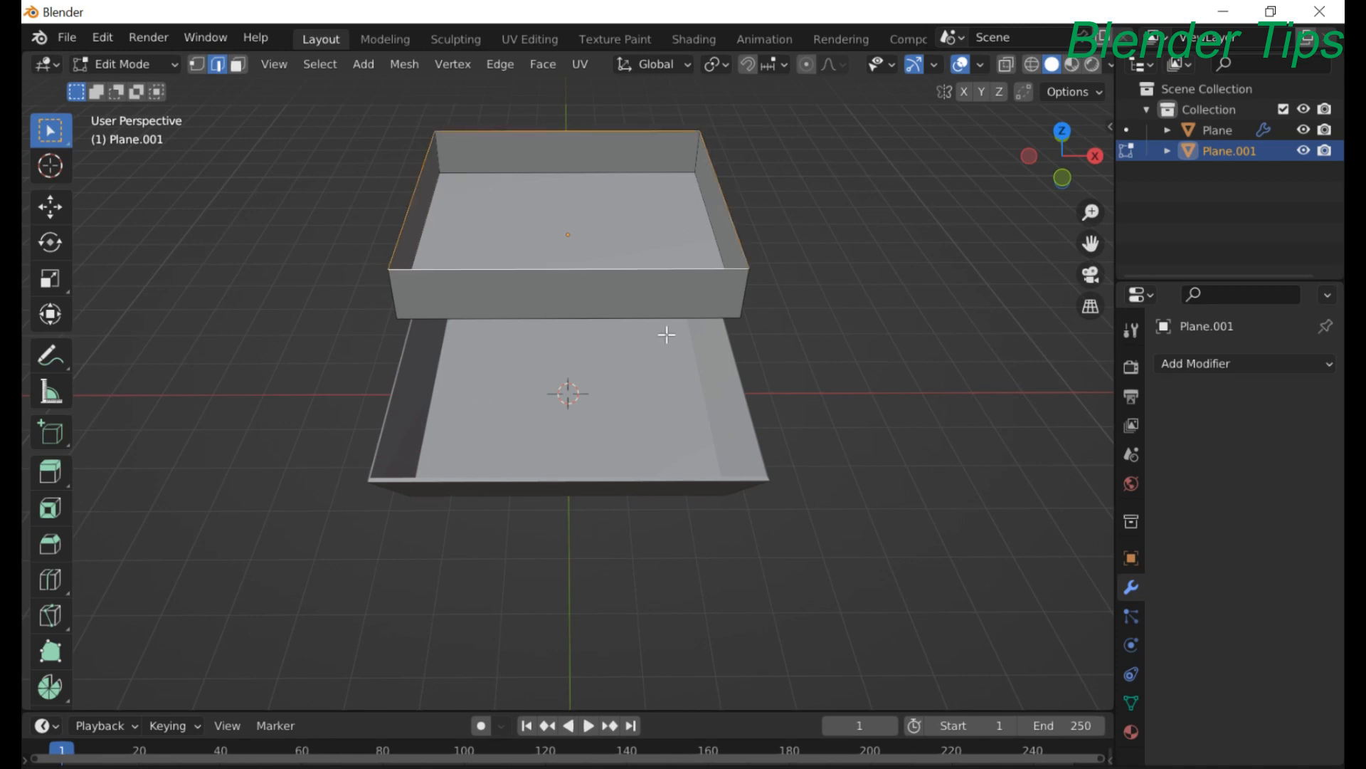
middle_drag(664, 330, 666, 302)
key(s)
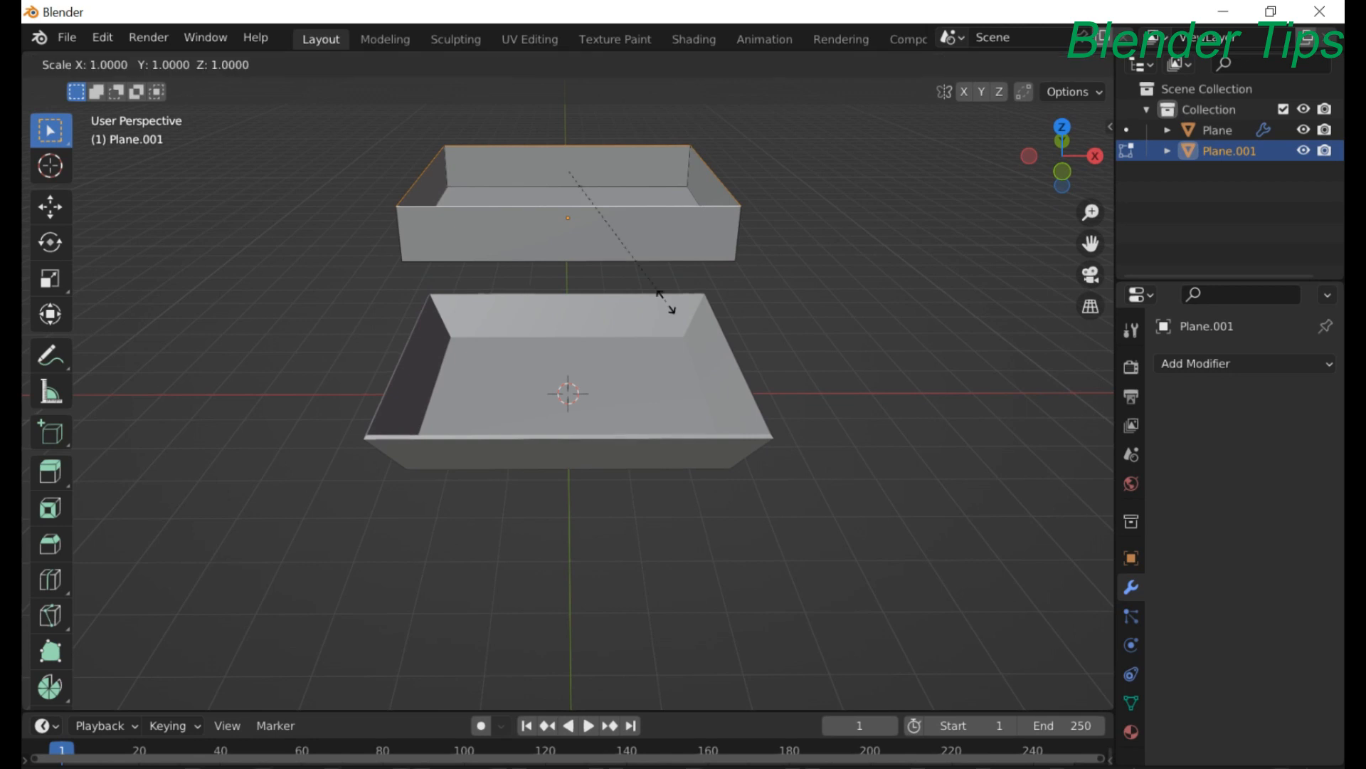
click(676, 337)
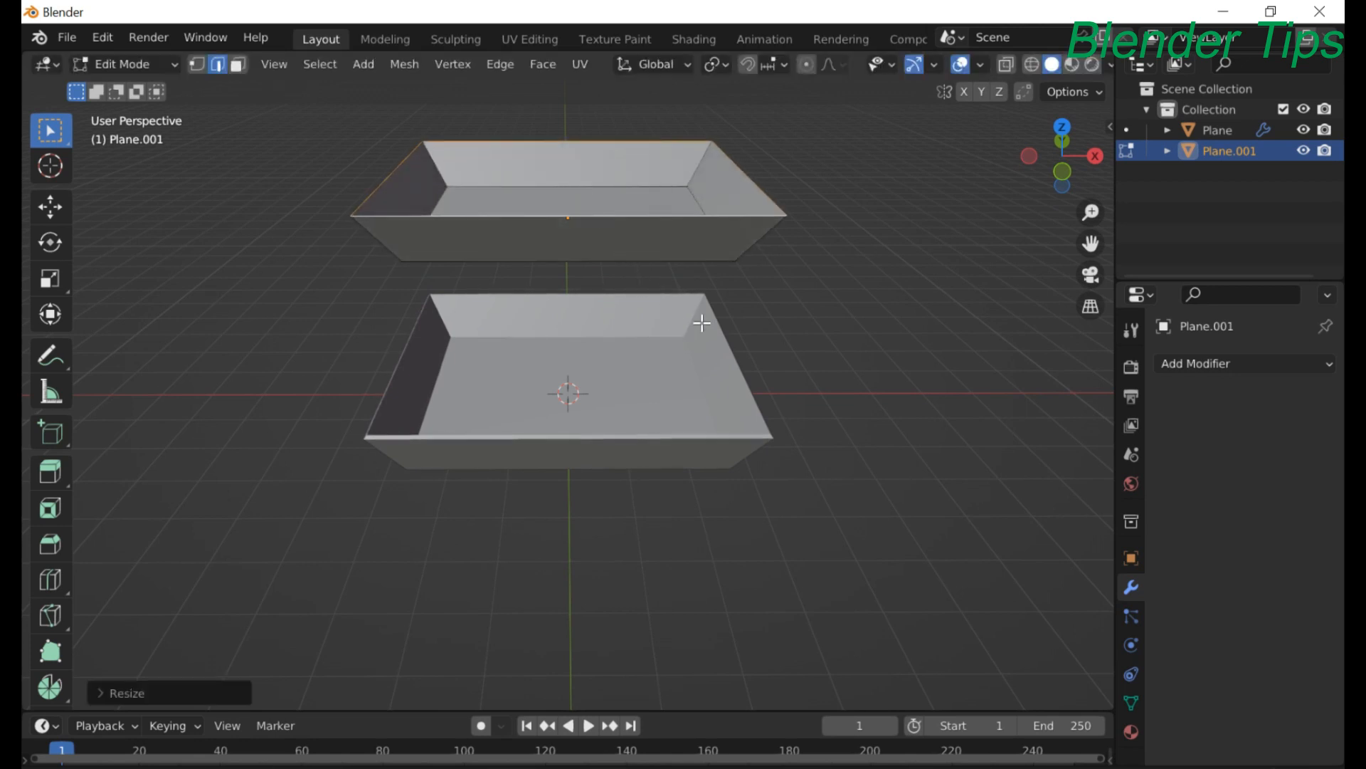
scroll(742, 325, down, 2)
key(Tab)
- Add a Solidify modifier to the upper tray and set its thickness to 0.05 m
middle_drag(786, 390, 786, 354)
click(1197, 362)
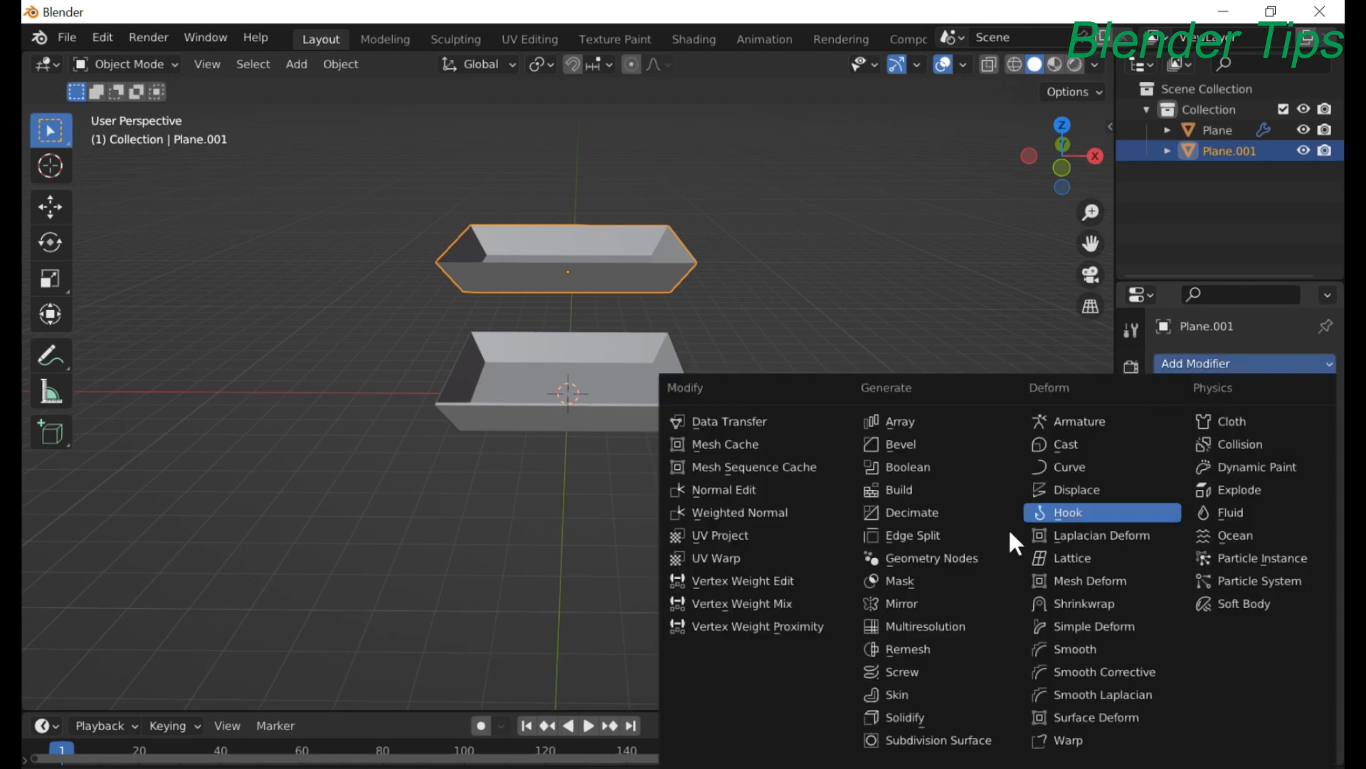
click(920, 719)
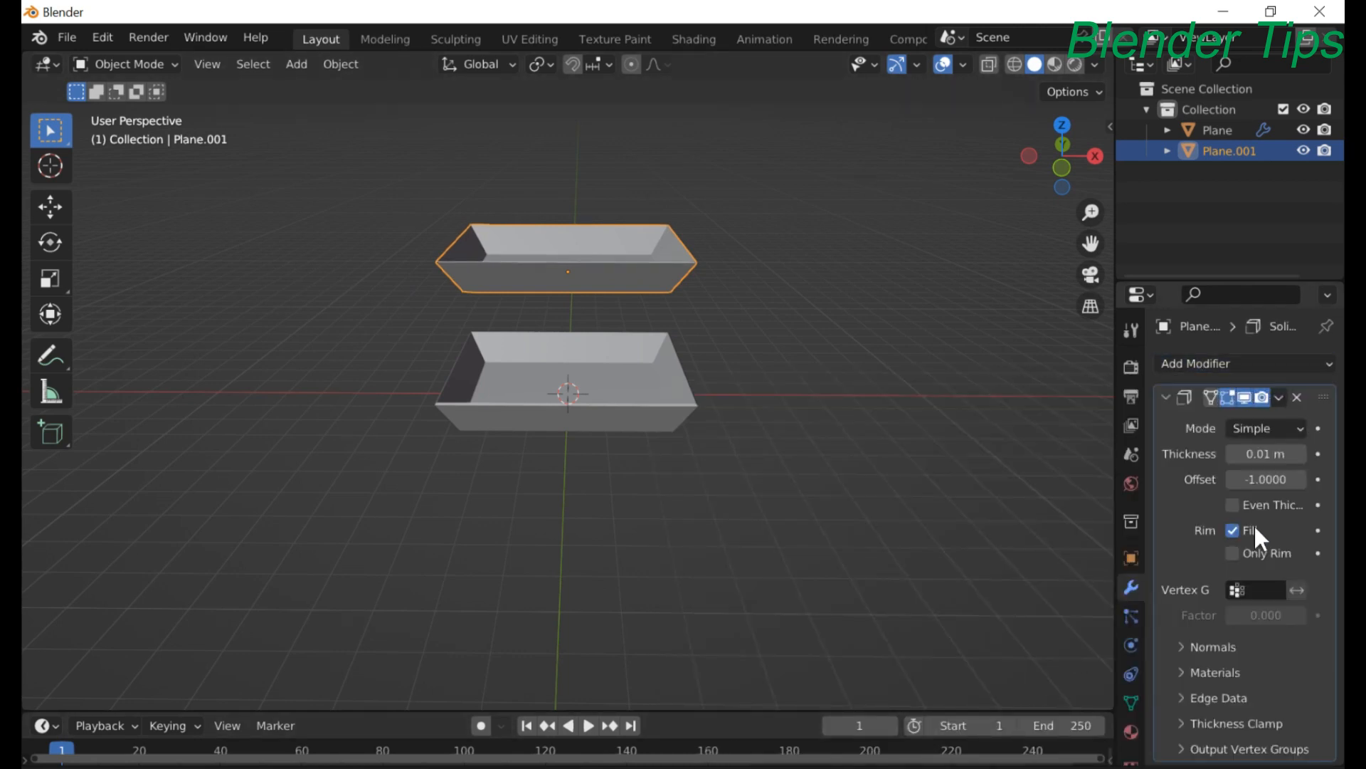
click(1300, 454)
click(1300, 454)
click(1301, 454)
click(1300, 454)
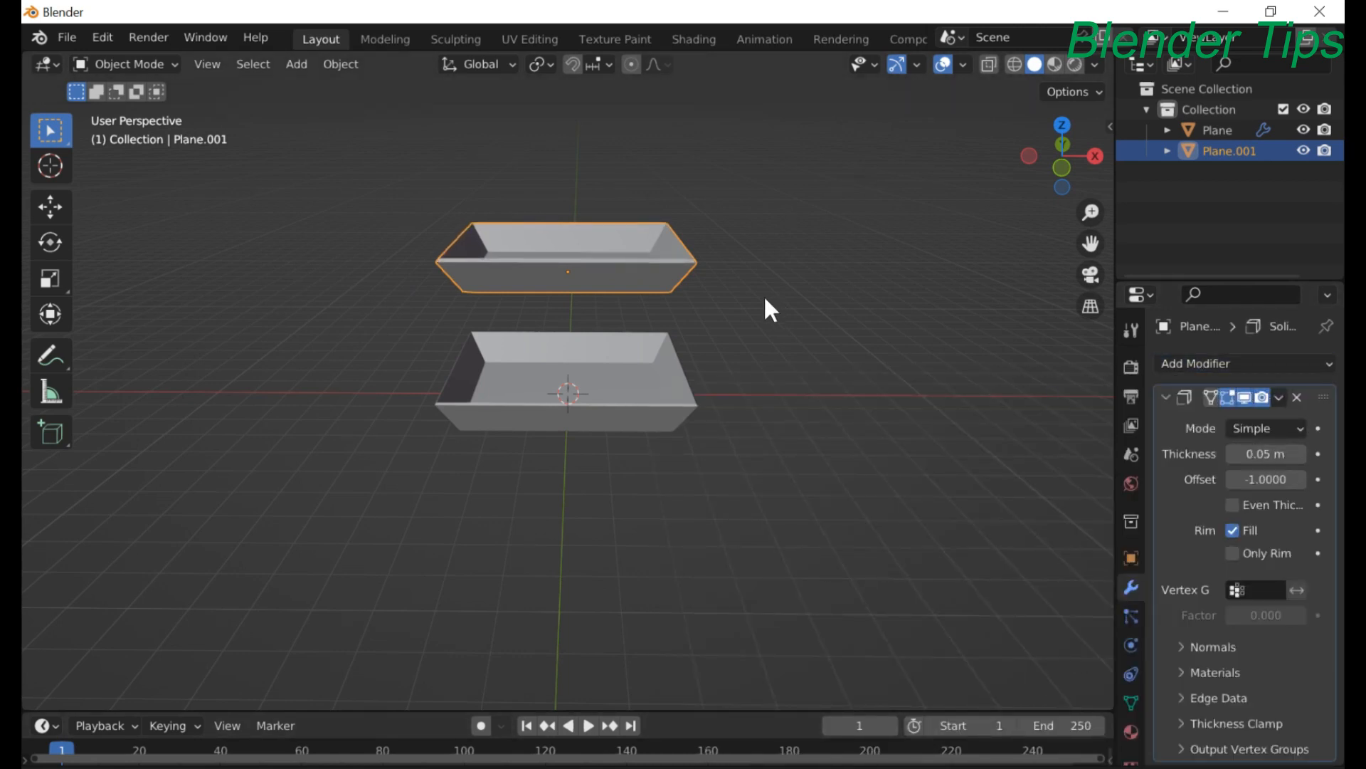
- Remove the upper tray's Solidify modifier and select its floor face in Edit Mode
middle_drag(763, 294, 760, 367)
key(Tab)
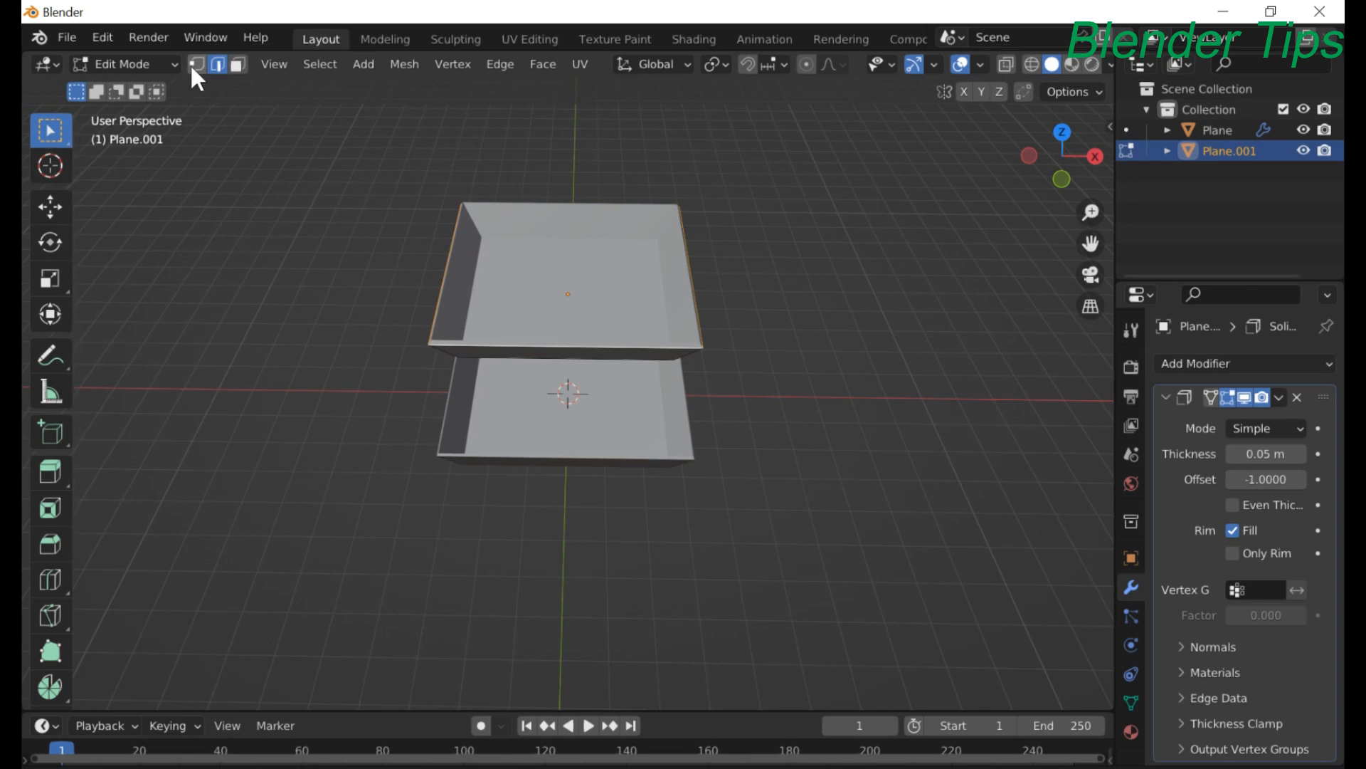
click(233, 67)
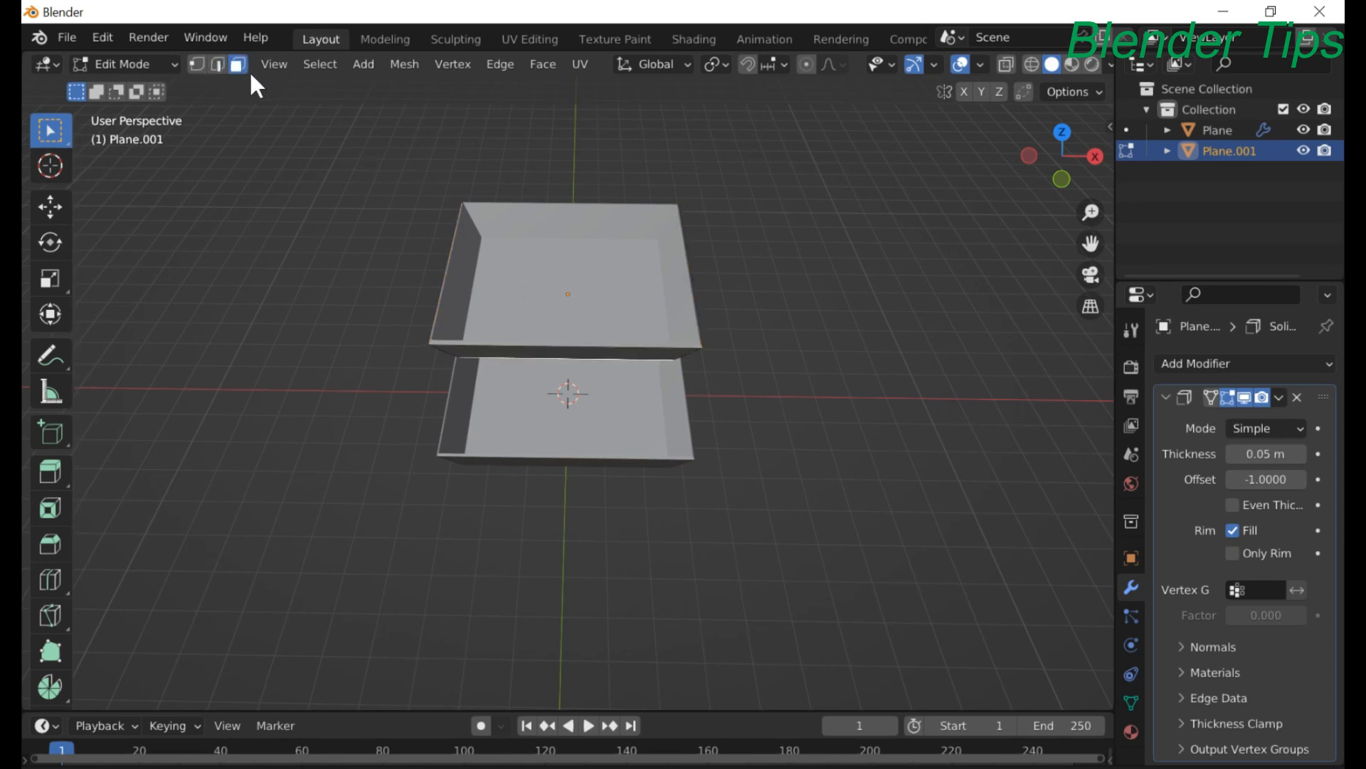
middle_drag(543, 283, 501, 276)
scroll(544, 250, up, 2)
scroll(544, 252, down, 3)
scroll(498, 296, up, 2)
scroll(498, 297, up, 1)
scroll(497, 296, down, 4)
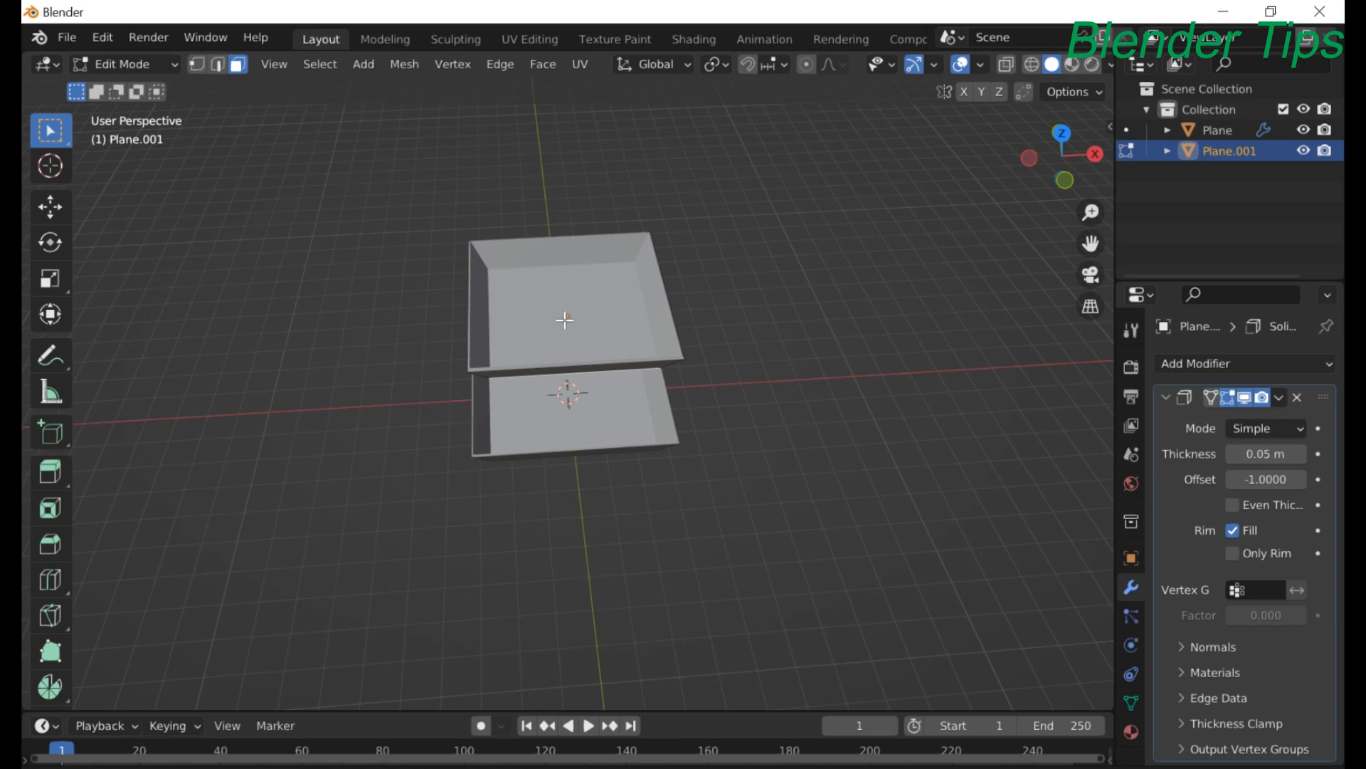
middle_drag(562, 323, 475, 216)
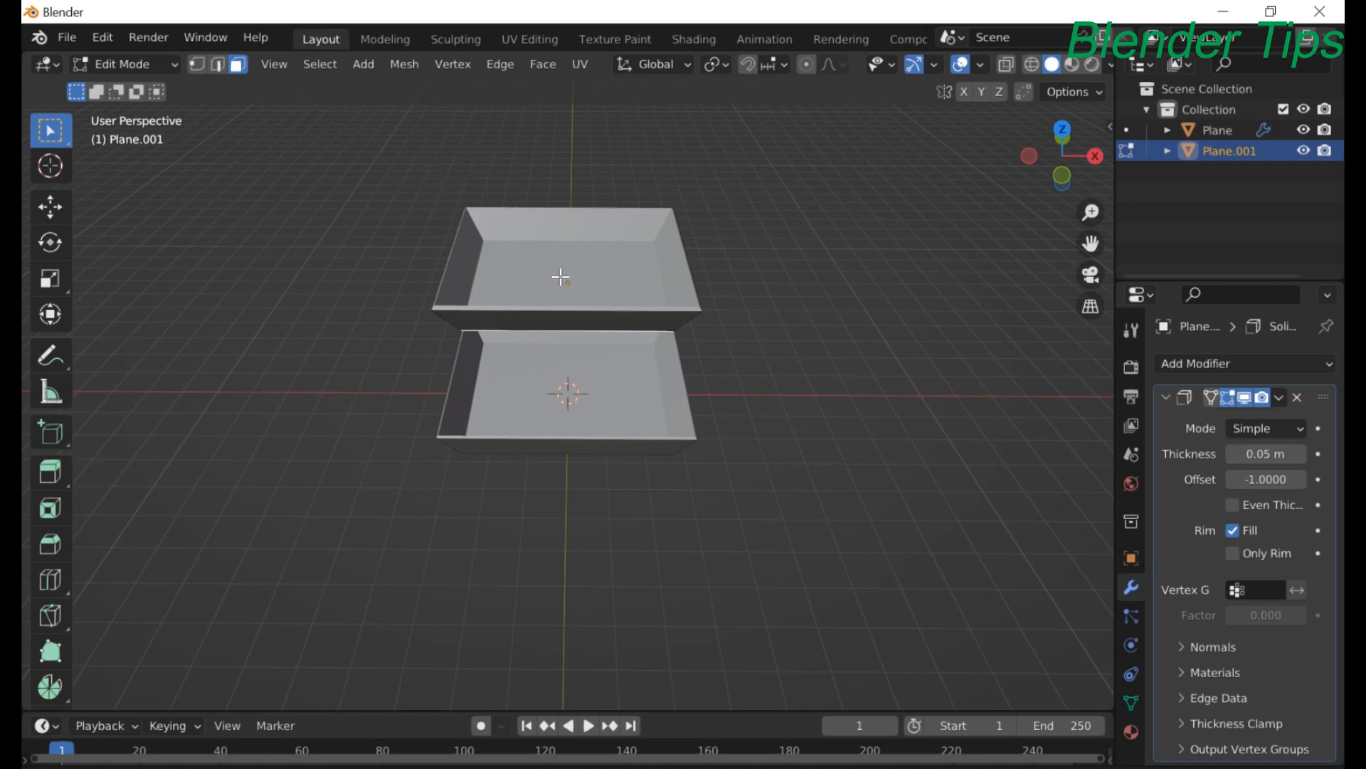
middle_drag(558, 274, 545, 249)
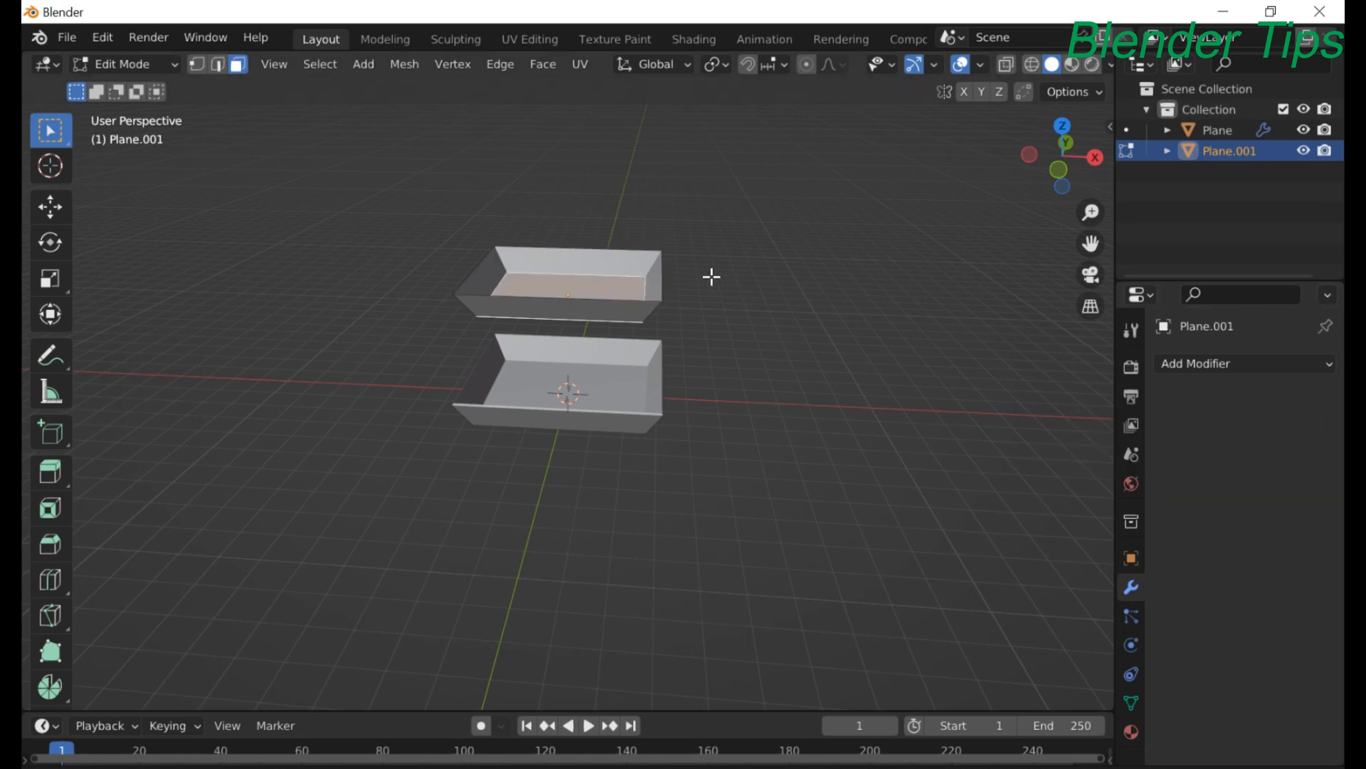
- Subdivide the upper tray's floor face three times into an 8 by 8 grid
middle_drag(711, 275, 578, 355)
right_click(488, 360)
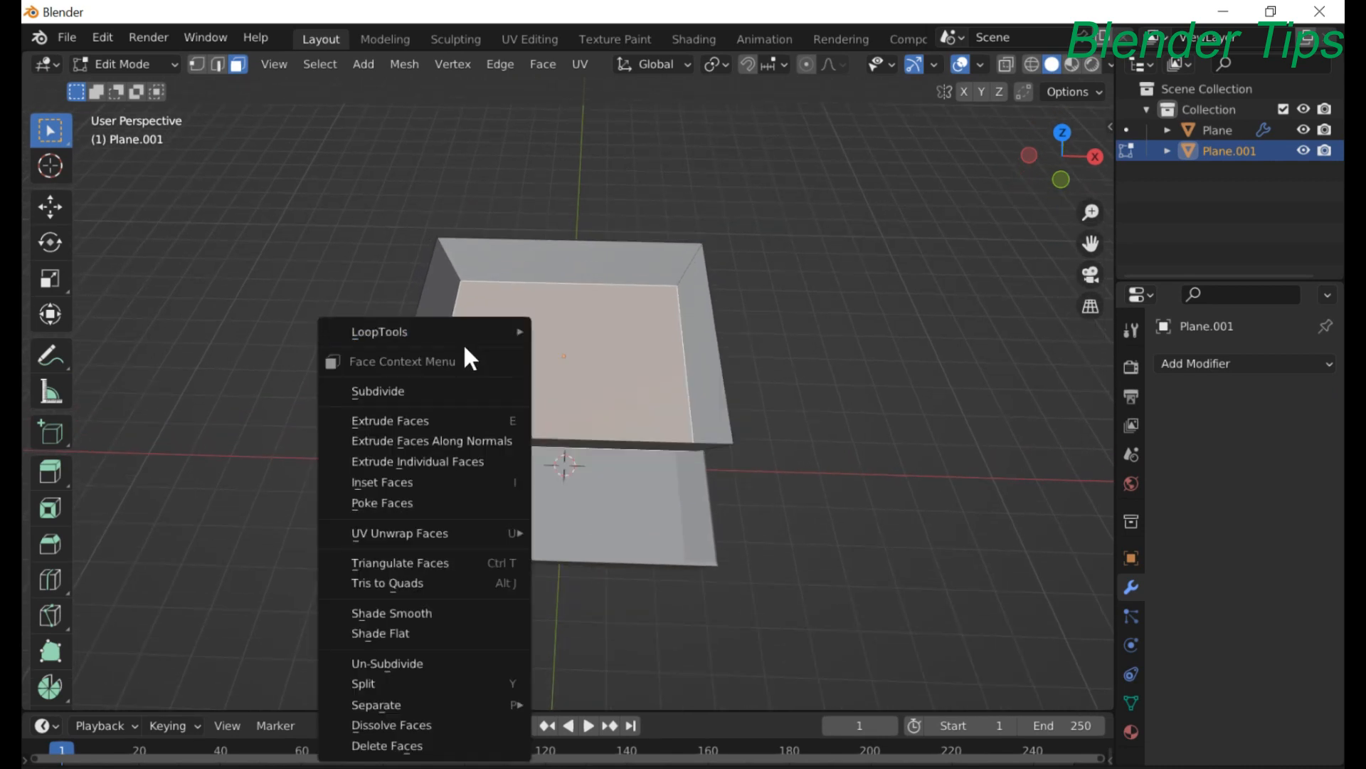
click(398, 391)
middle_drag(609, 352, 518, 308)
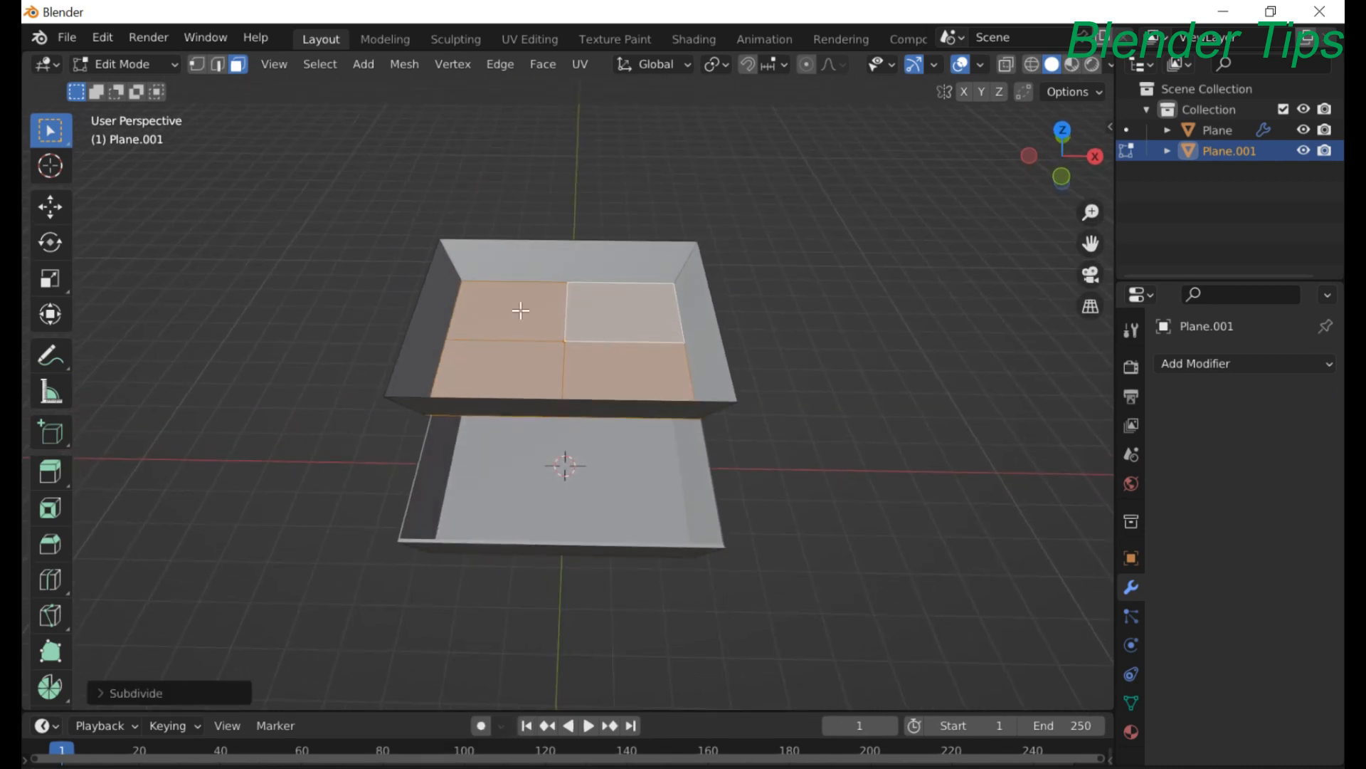
right_click(518, 309)
click(517, 311)
right_click(522, 321)
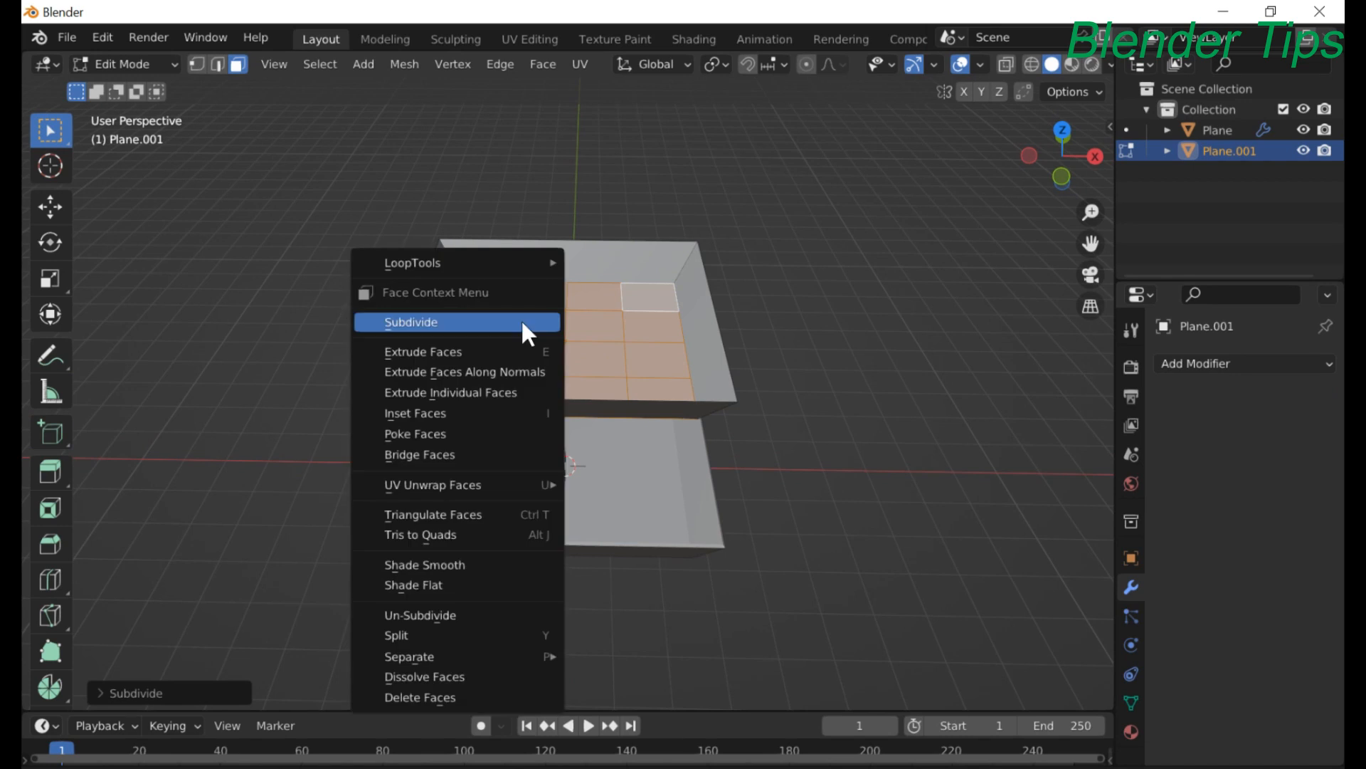
click(521, 318)
scroll(576, 360, up, 3)
scroll(580, 361, down, 3)
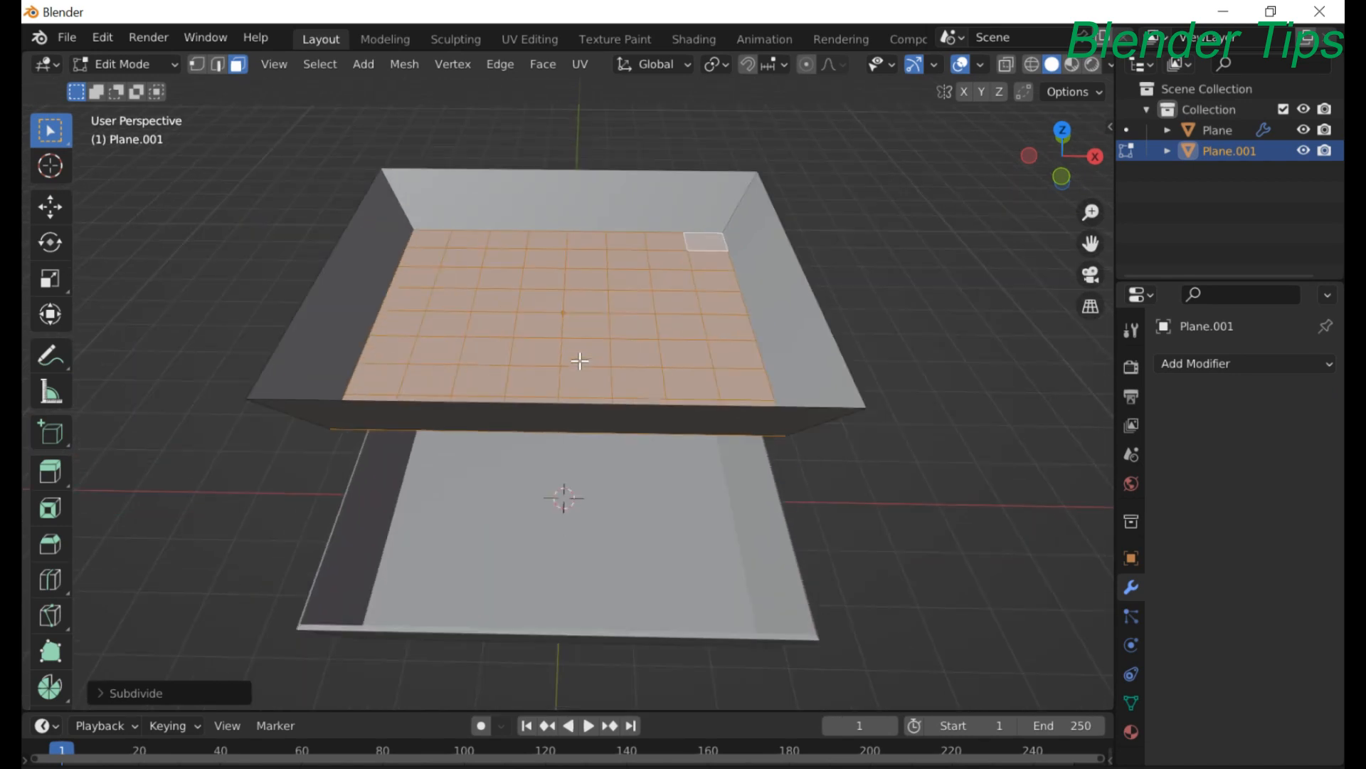
- Apply Checker Deselect to the subdivided floor and delete the remaining selected faces to leave a checkerboard of holes
click(329, 64)
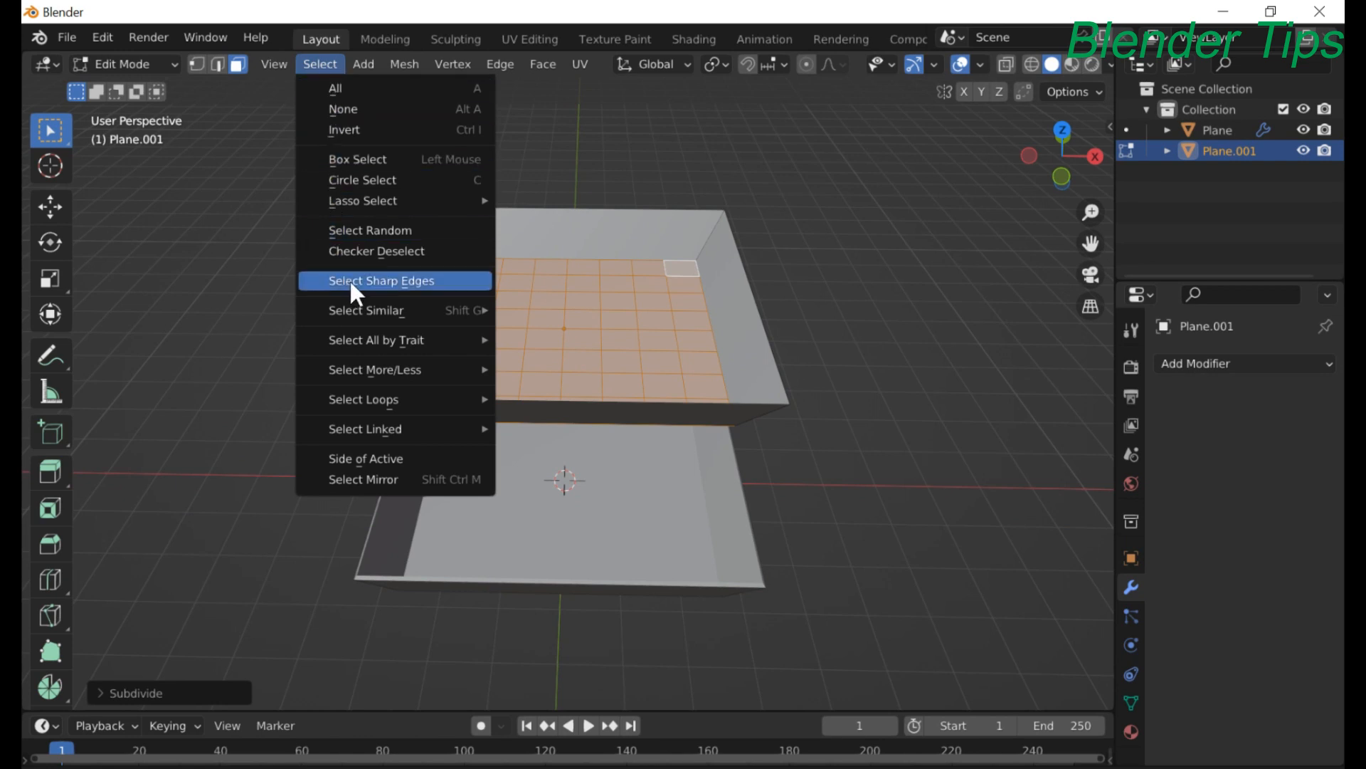
click(351, 252)
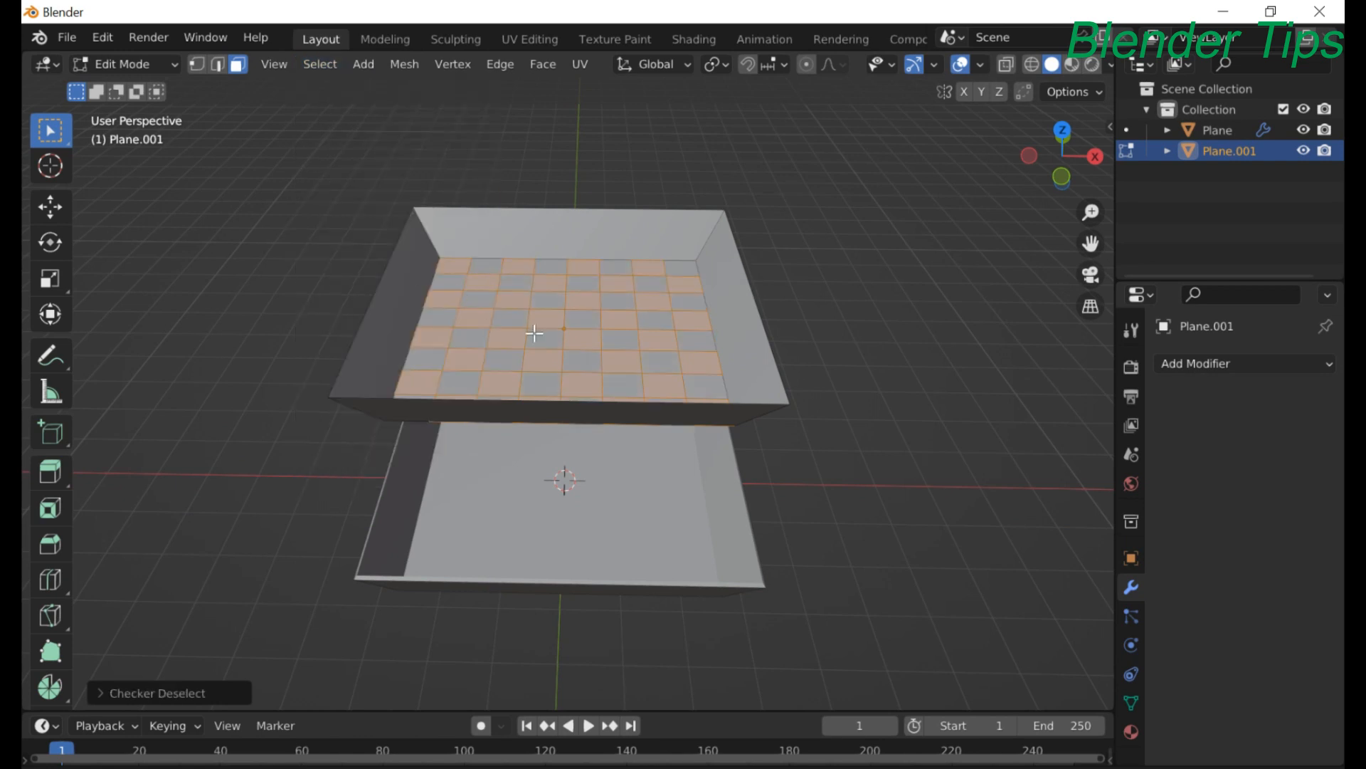
key(x)
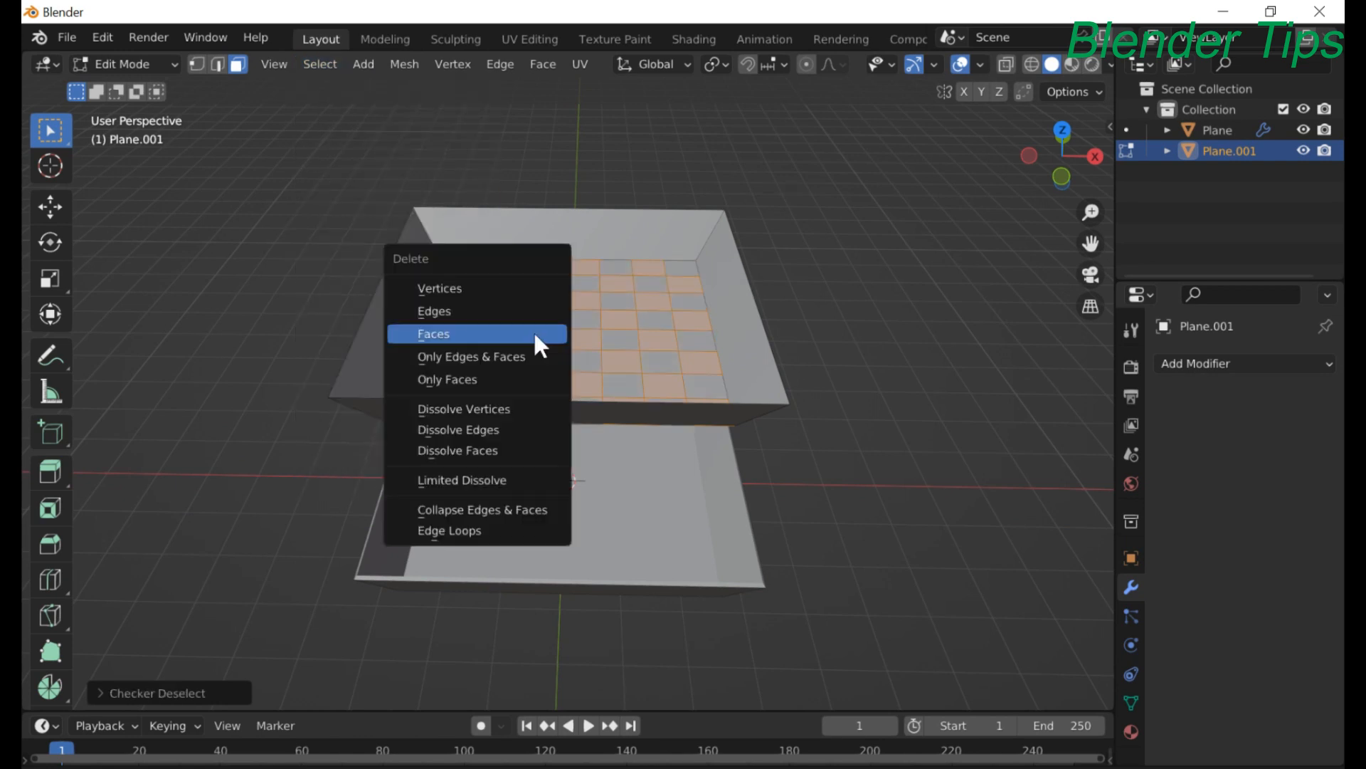
click(496, 352)
scroll(604, 339, up, 2)
scroll(603, 339, up, 1)
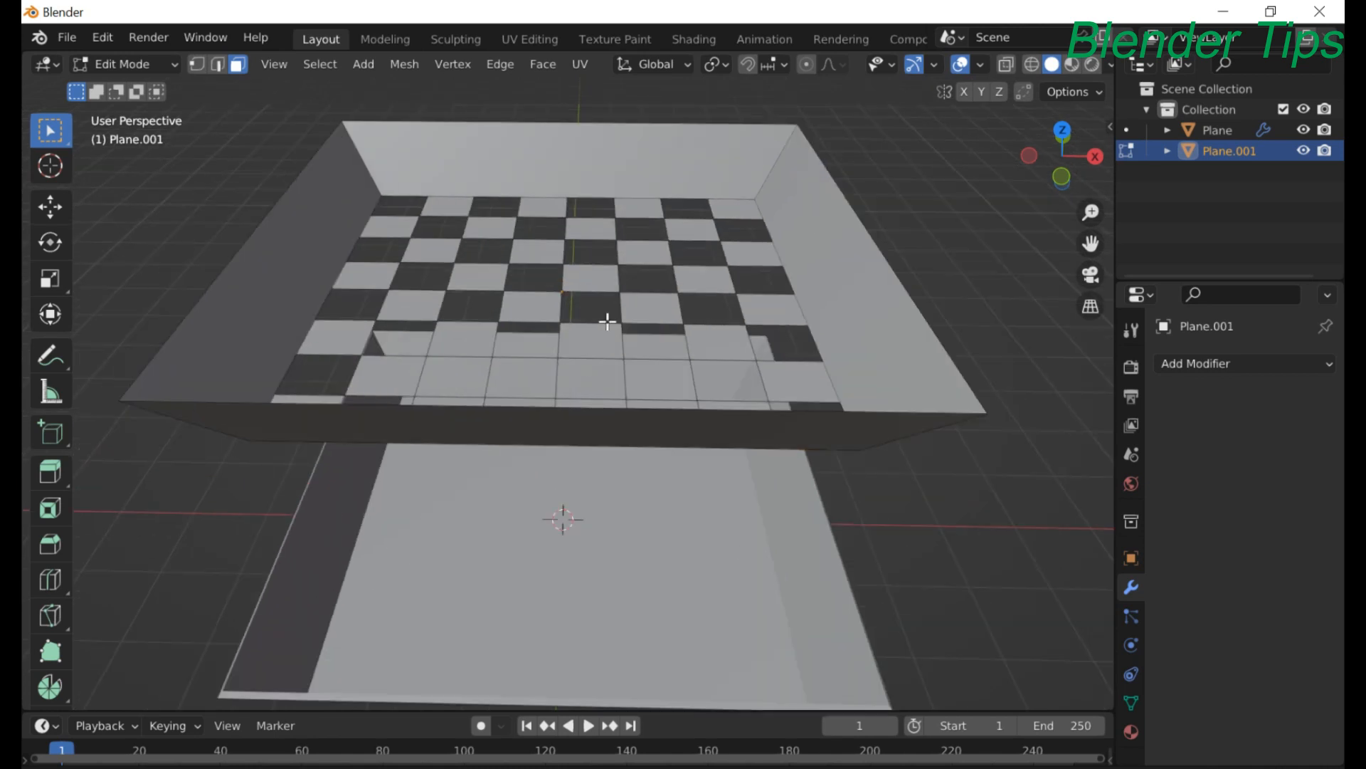
mouse_move(607, 321)
middle_down()
mouse_move(589, 213)
mouse_move(615, 316)
middle_up()
scroll(604, 322, down, 2)
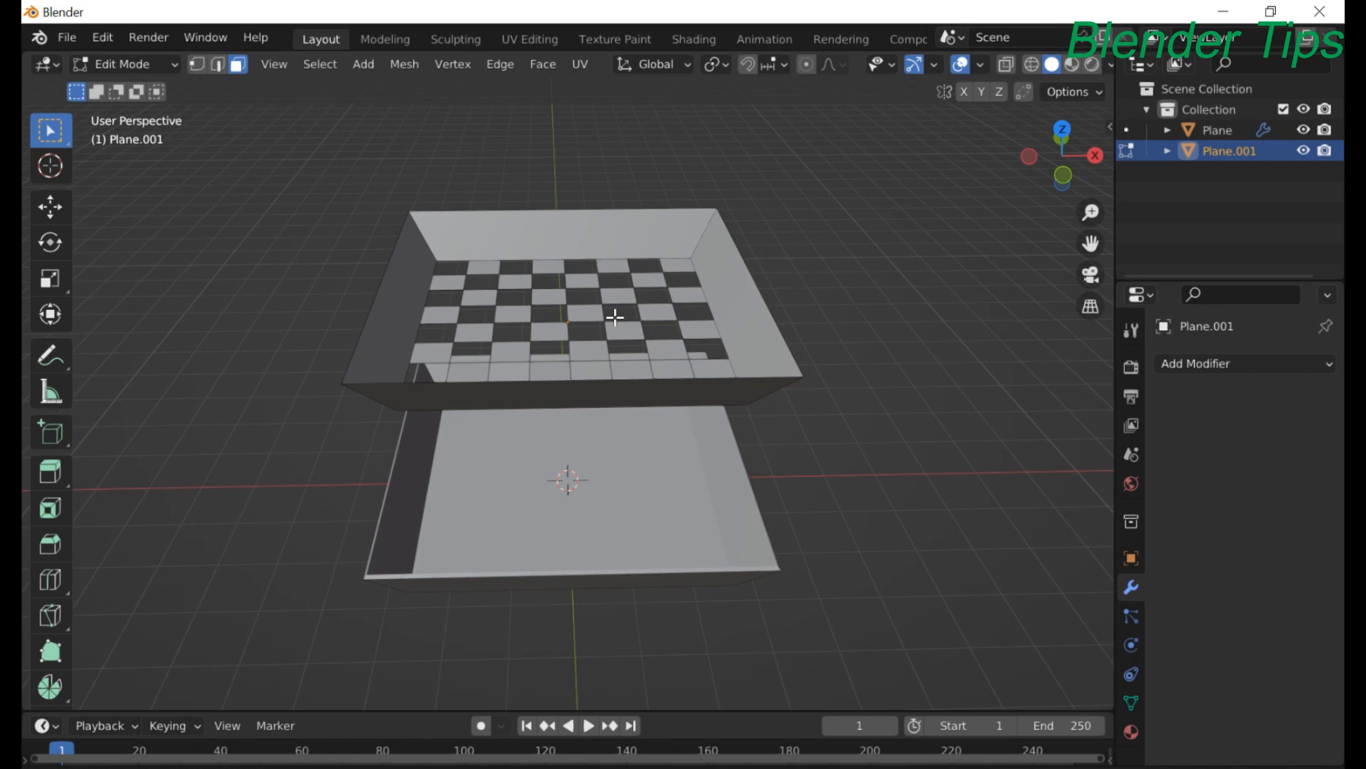
- Return the upper tray to Object Mode and add a Solidify modifier with a thickness of 0.02 m
key(Tab)
middle_drag(629, 367, 537, 288)
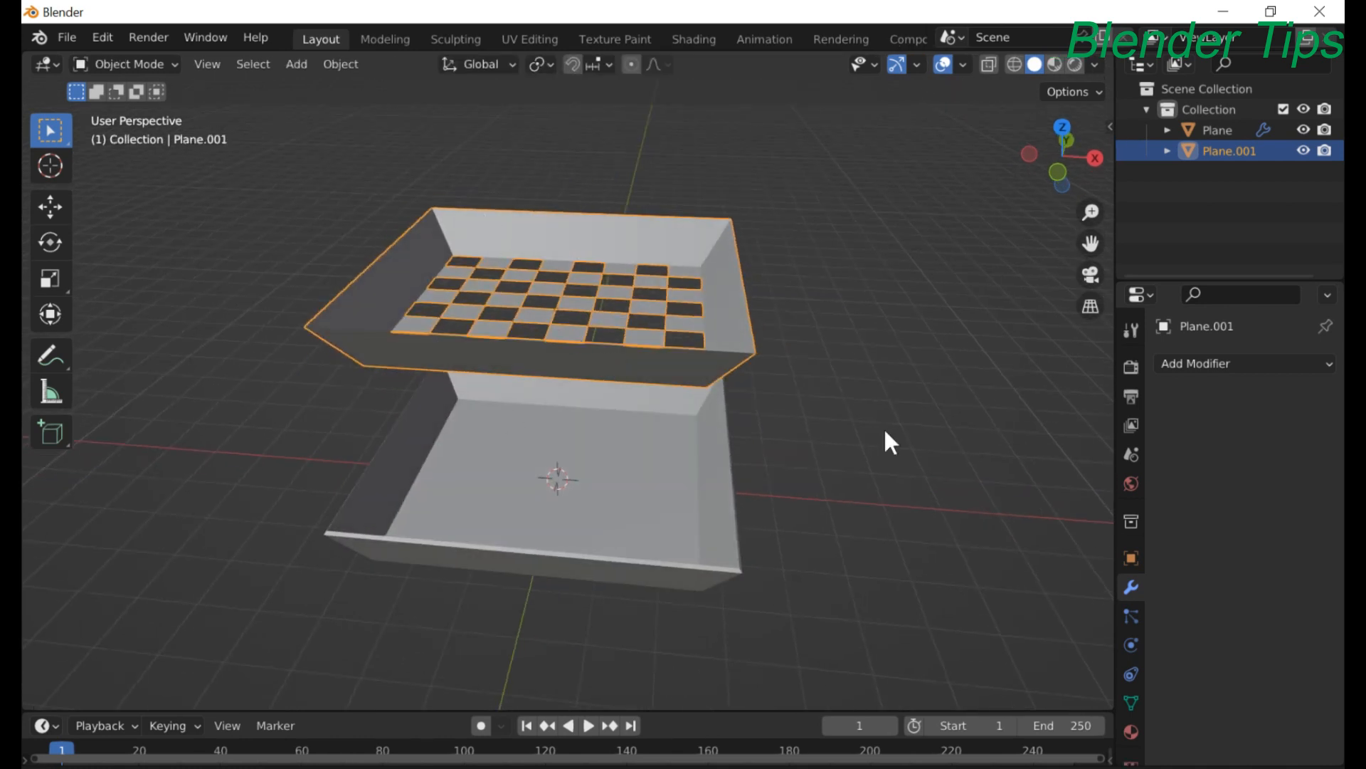
click(1185, 364)
click(918, 716)
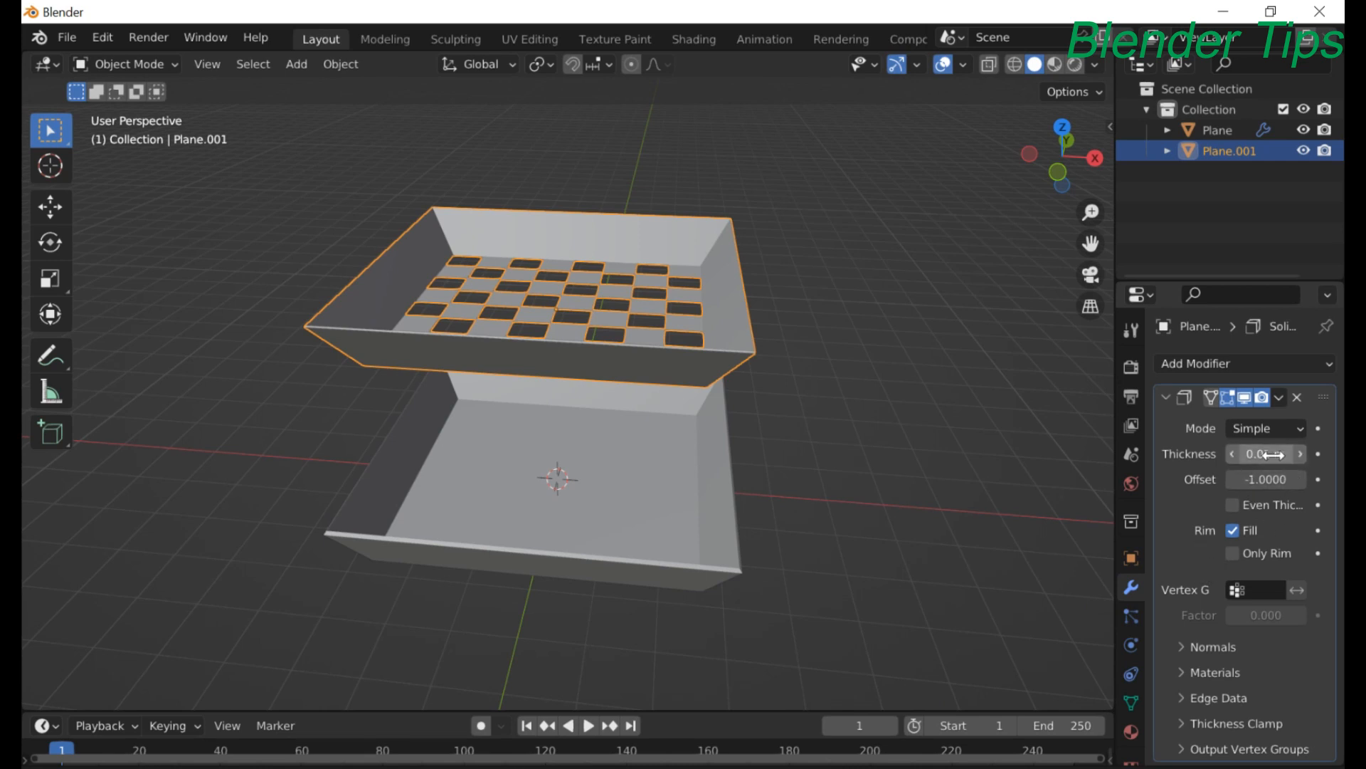
mouse_move(1274, 455)
mouse_down()
mouse_move(1302, 455)
mouse_move(1274, 455)
mouse_up()
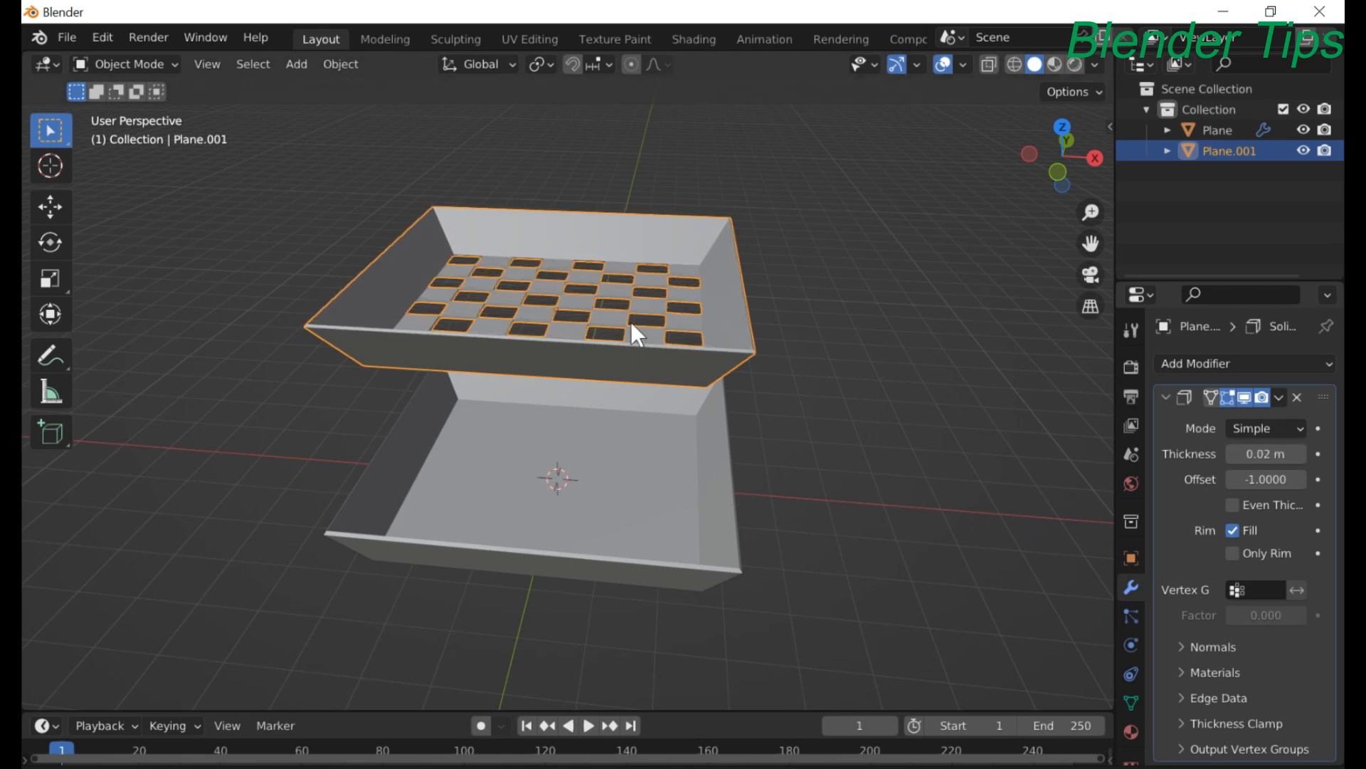
middle_drag(631, 322, 706, 360)
click(831, 324)
- Deselect the tray and add a NURBS Path curve at the scene origin in front view
middle_drag(829, 321, 706, 157)
scroll(649, 251, down, 1)
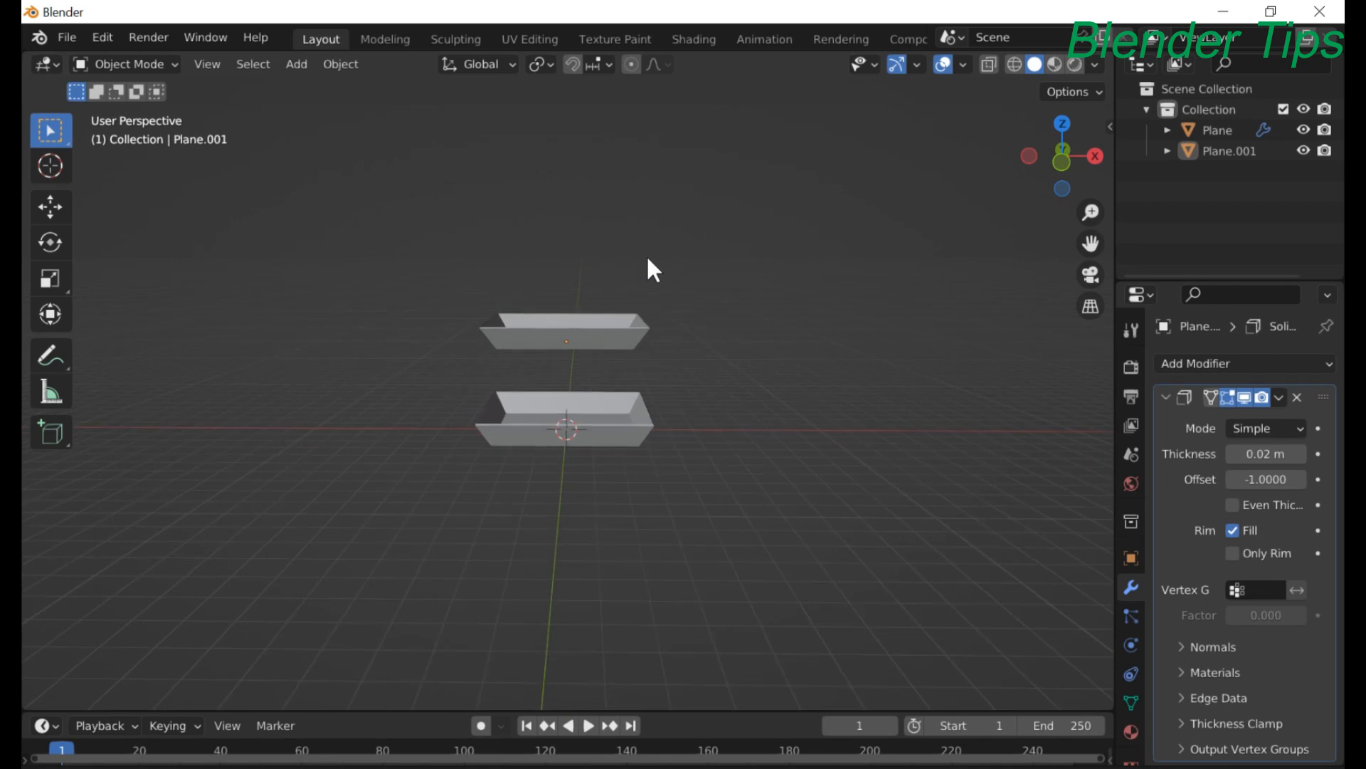
key(KP_1)
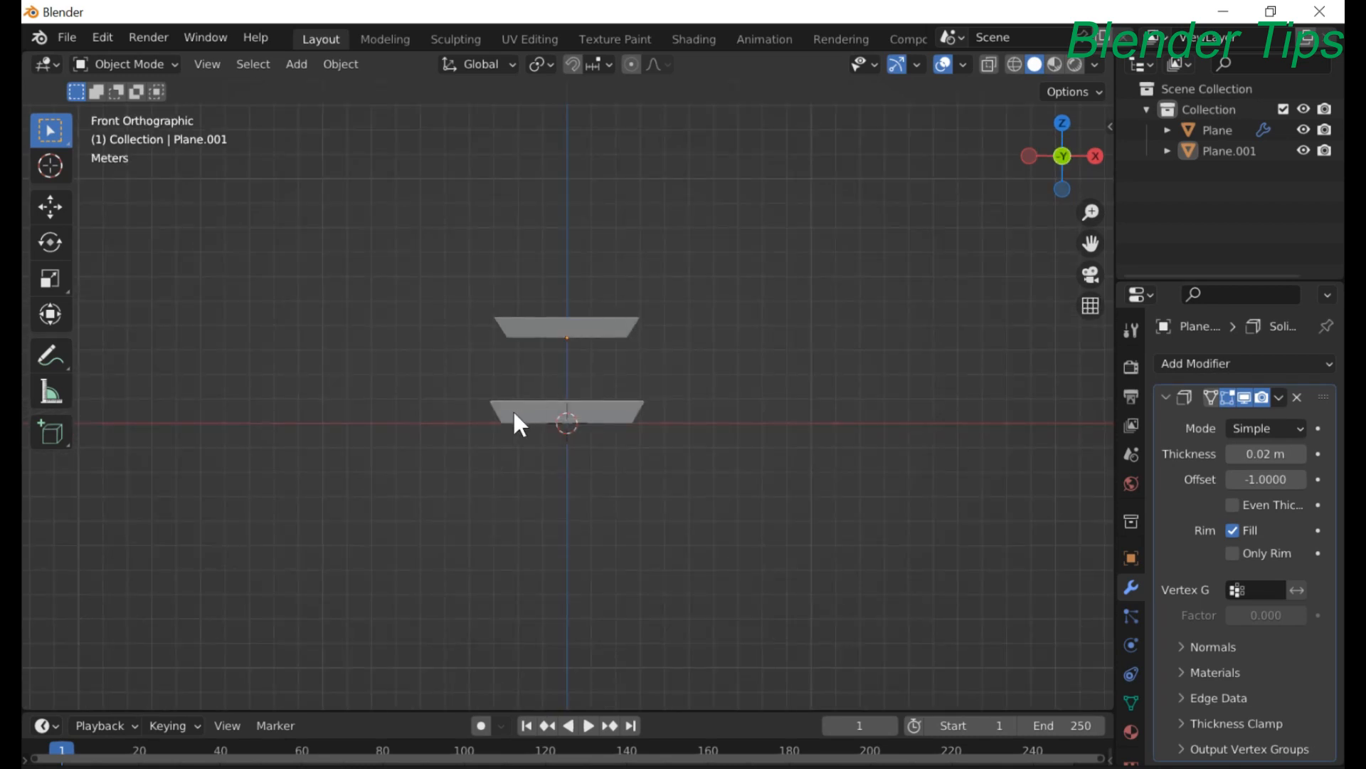
key(shift+a)
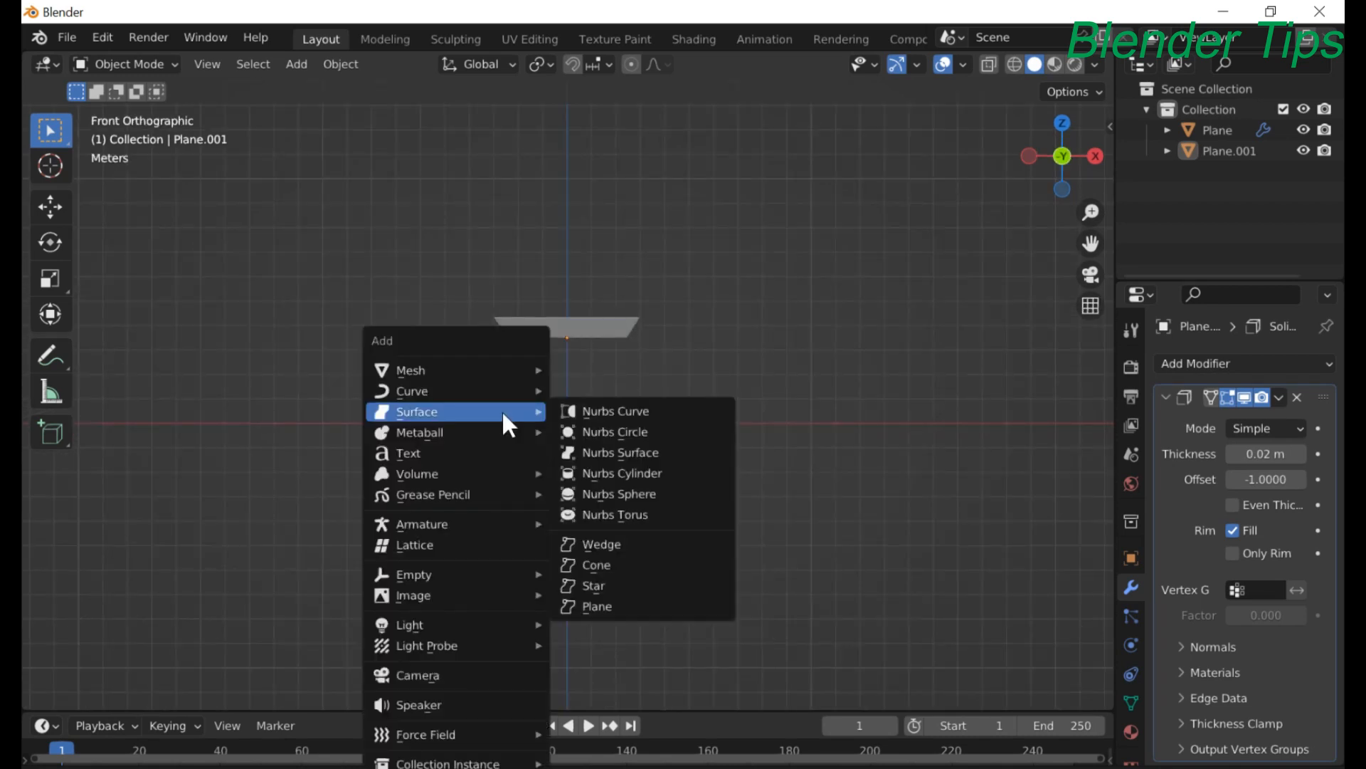
mouse_move(441, 408)
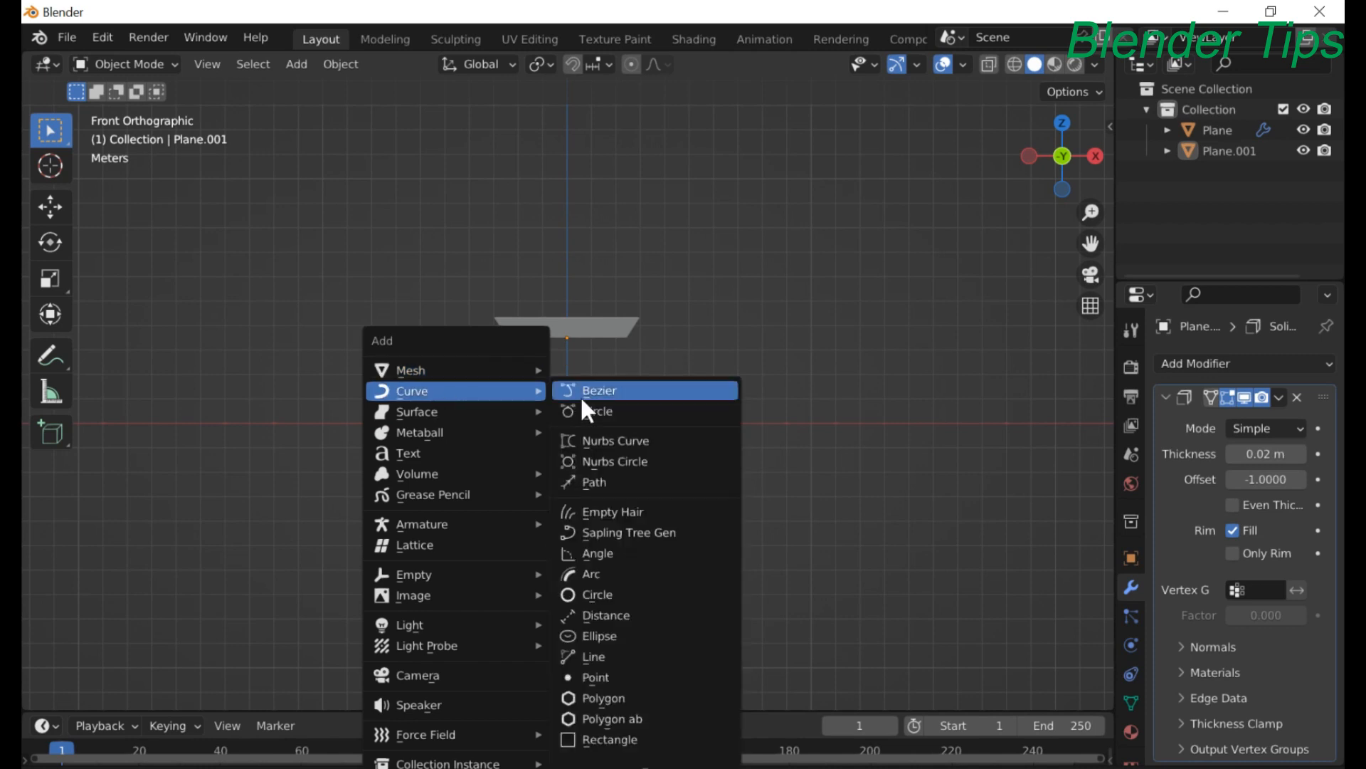
click(578, 484)
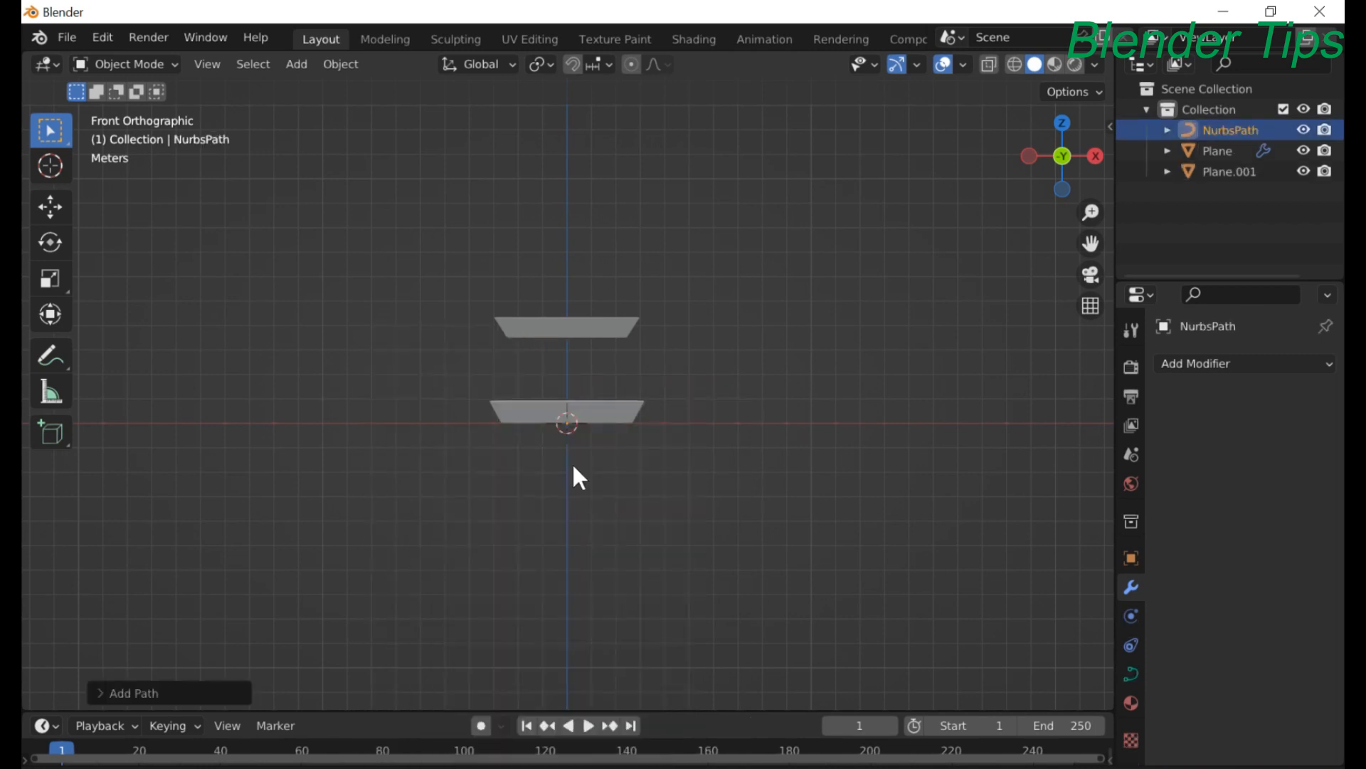
- Move the new path straight up along Z until it sits above the upper tray
middle_drag(569, 463, 615, 500)
key(KP_1)
key(g)
key(z)
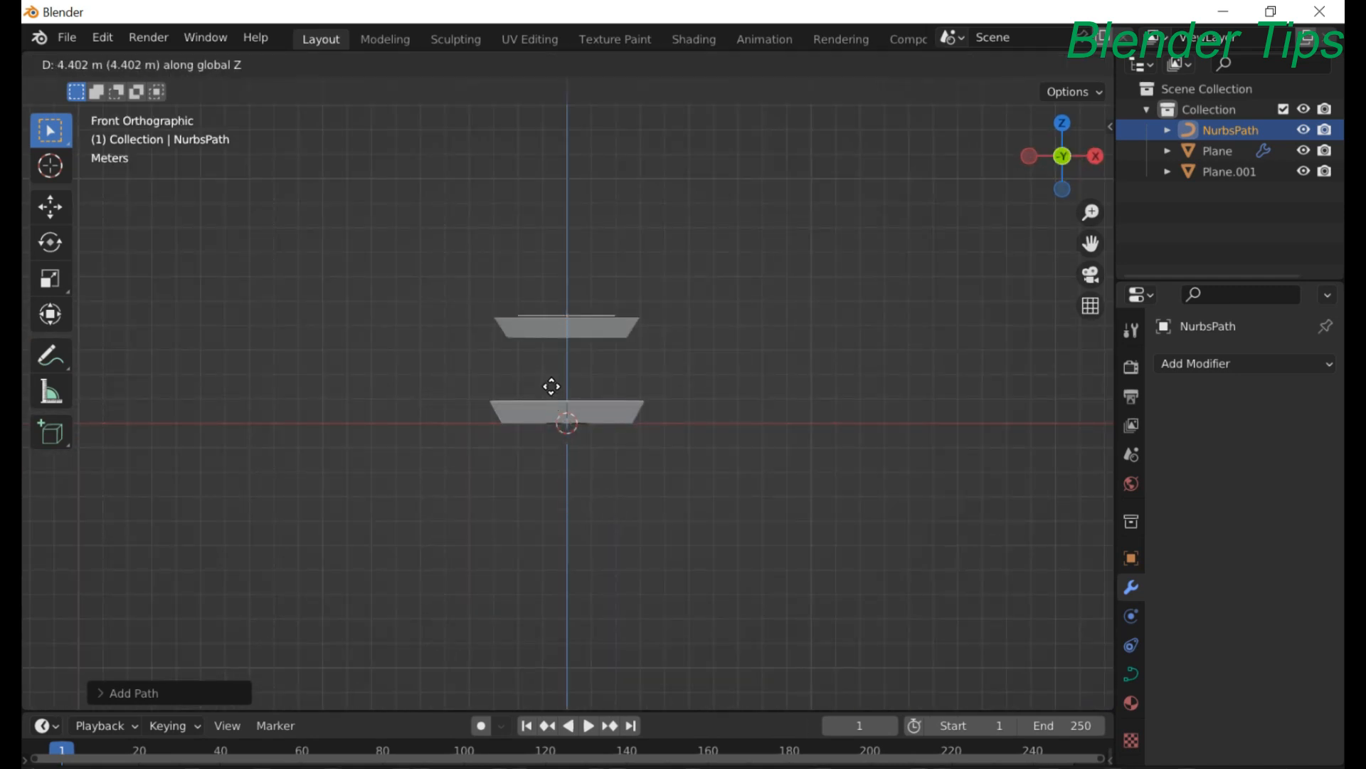
click(540, 357)
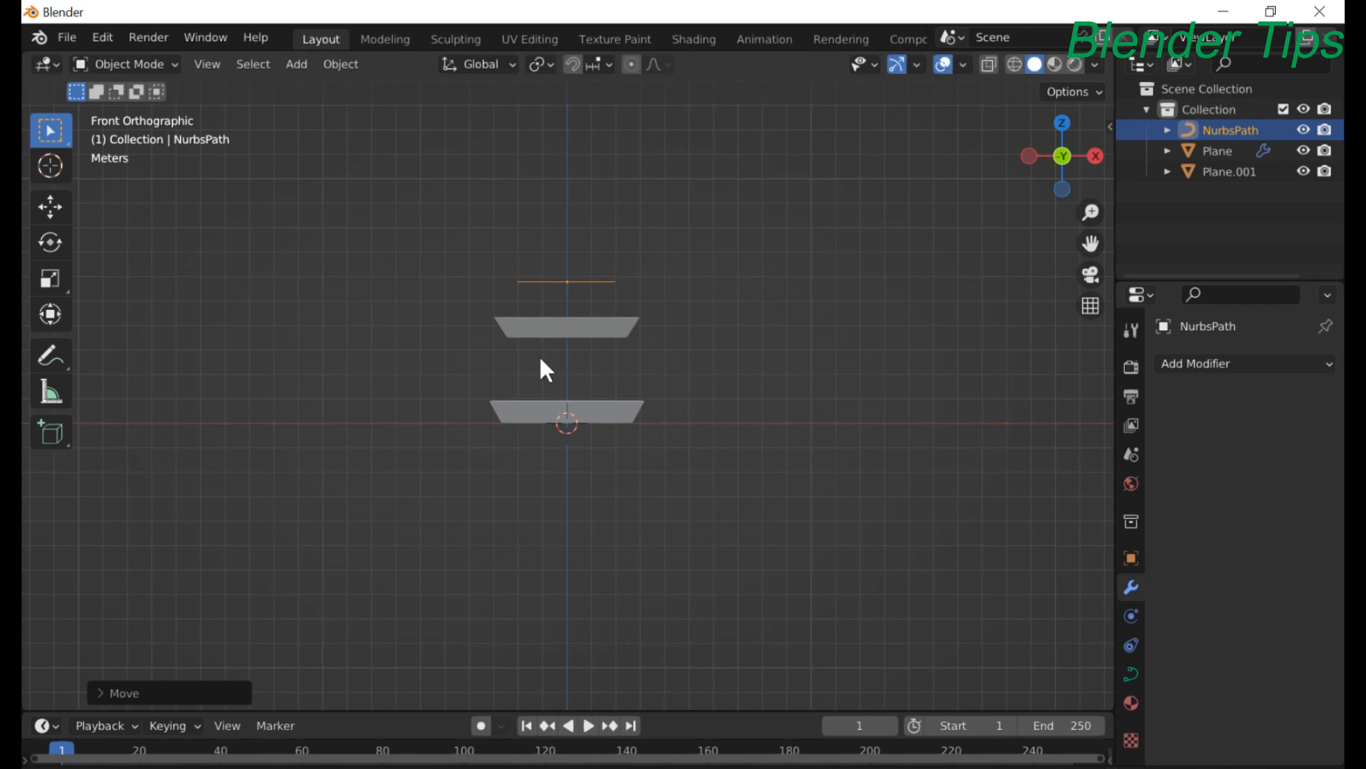
- Move the path in the negative X direction until most of it lies outside the upper tray's edge
key(g)
key(x)
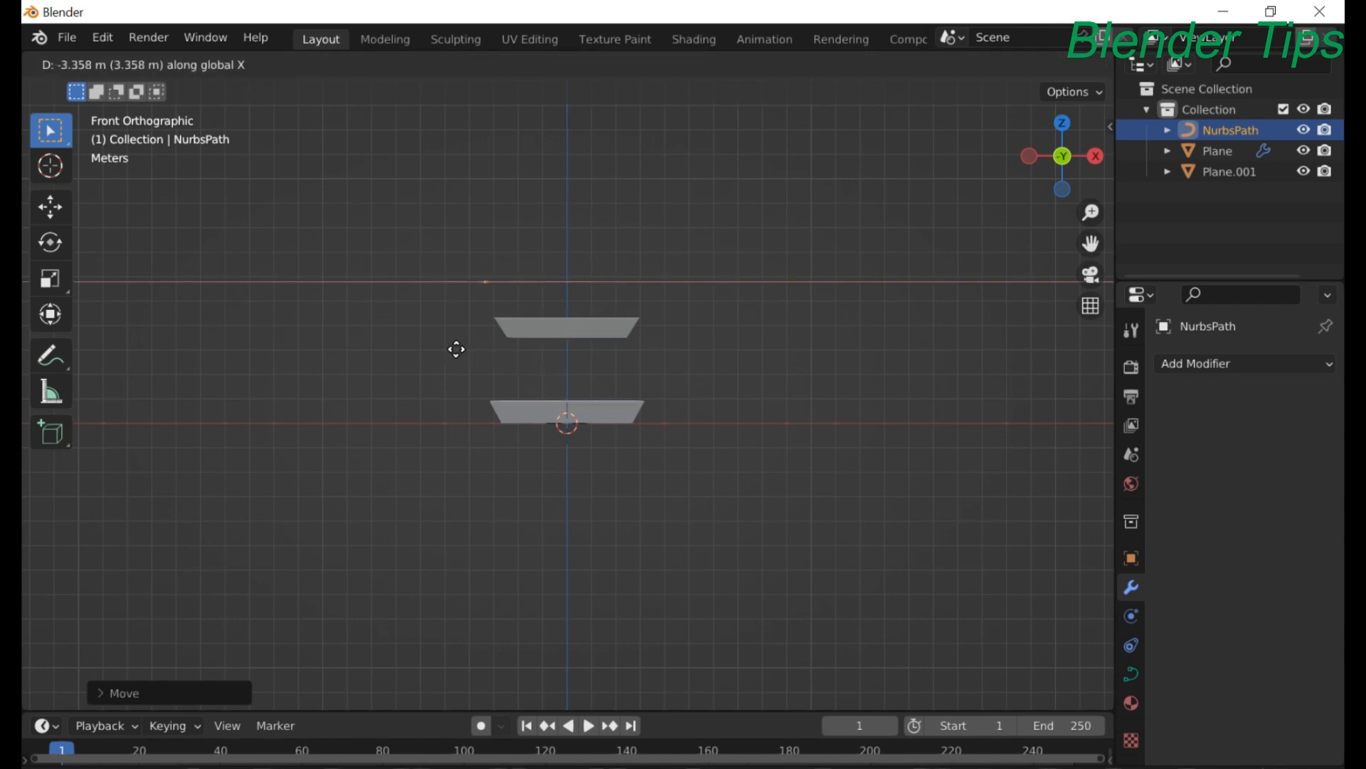
click(452, 348)
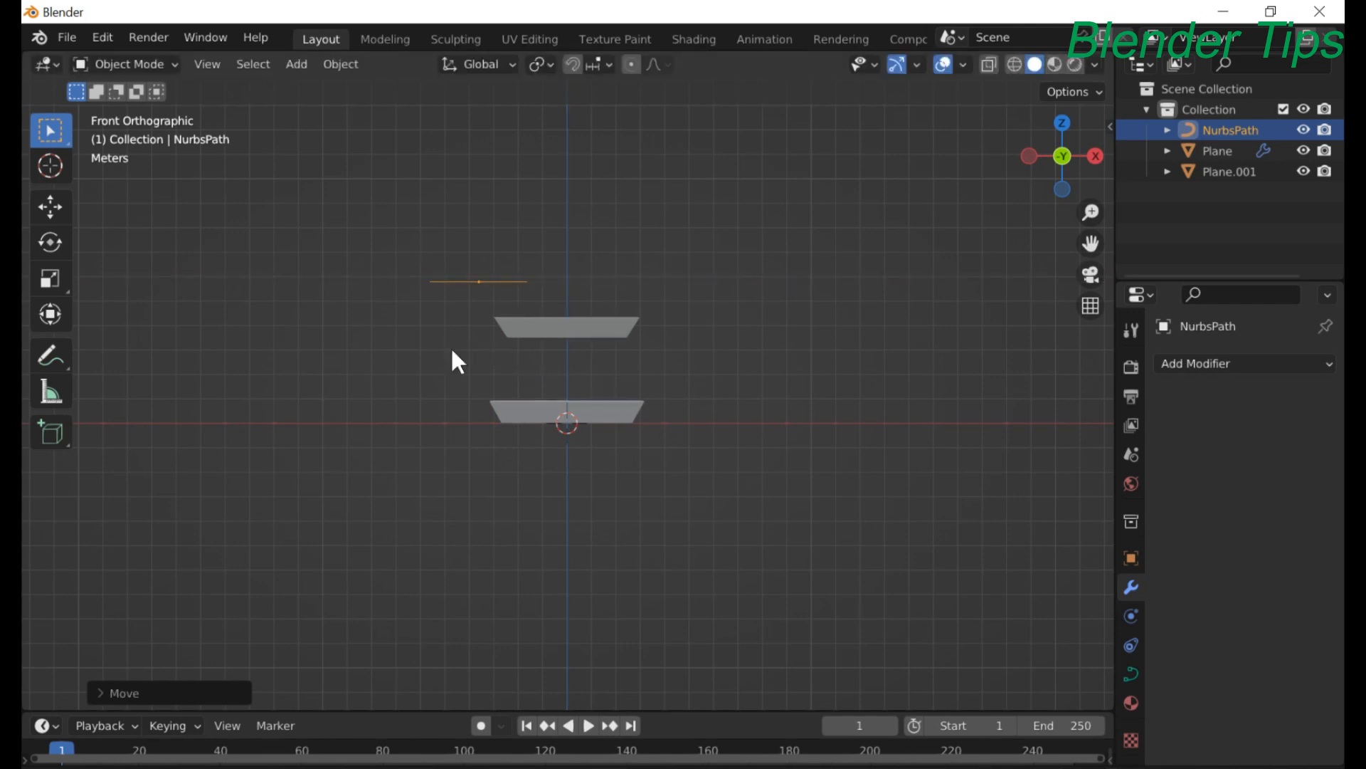
key(g)
key(x)
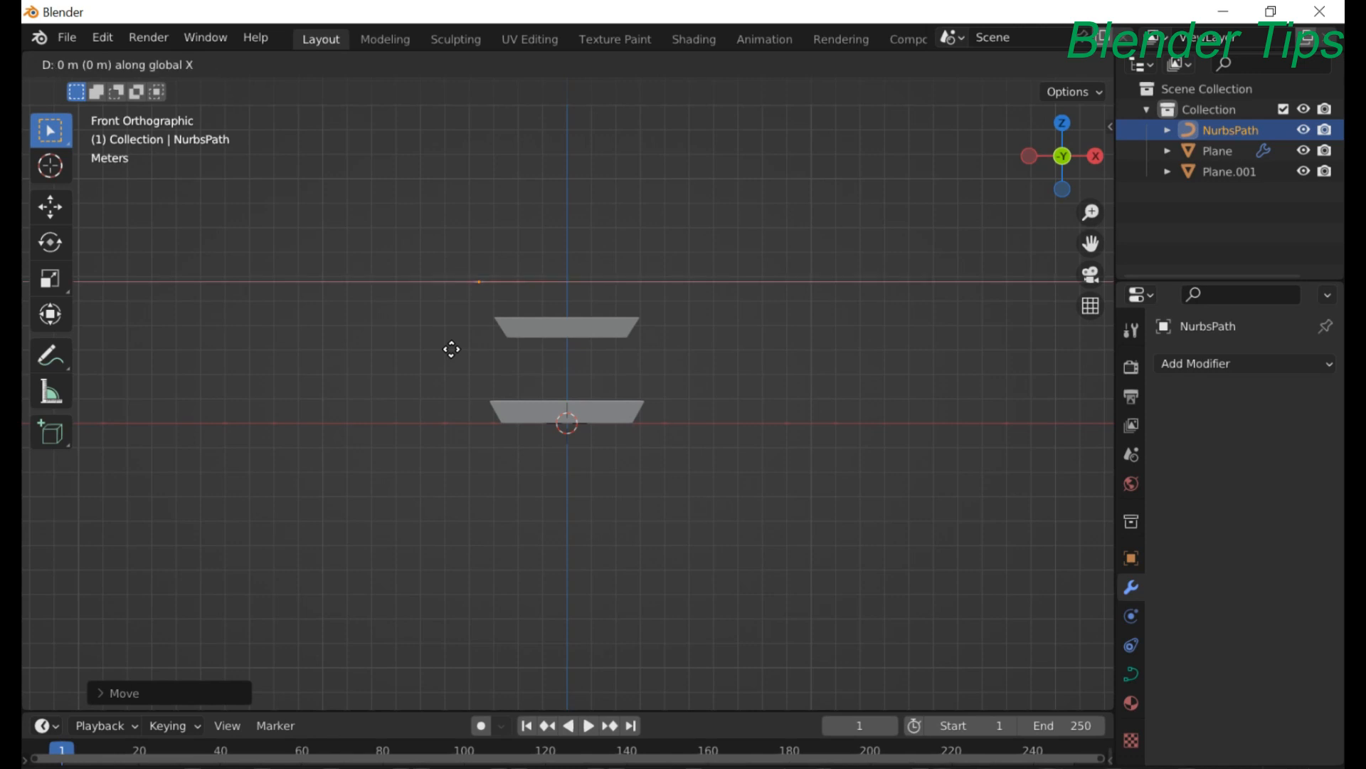
click(438, 347)
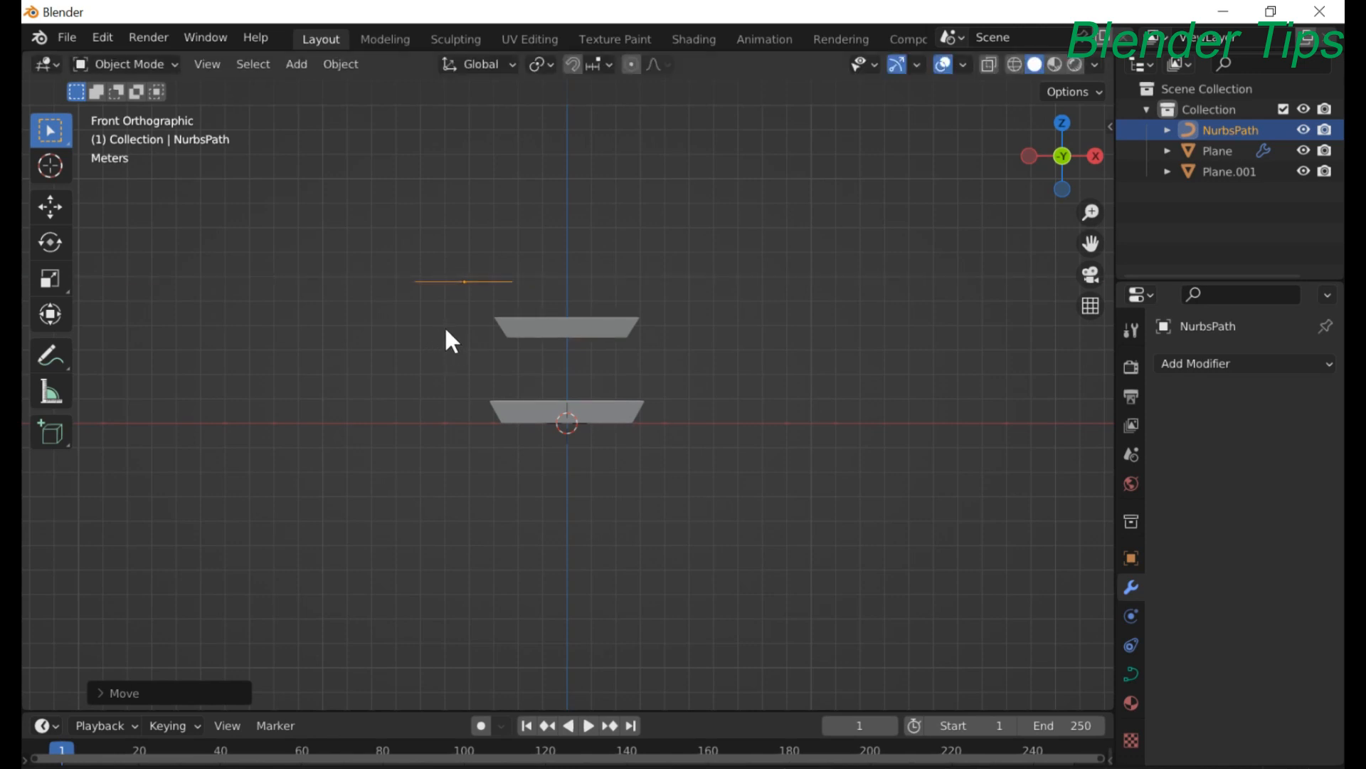
- In Edit Mode, move the path's second control point from its outer end down about 1.12 m
scroll(456, 331, up, 4)
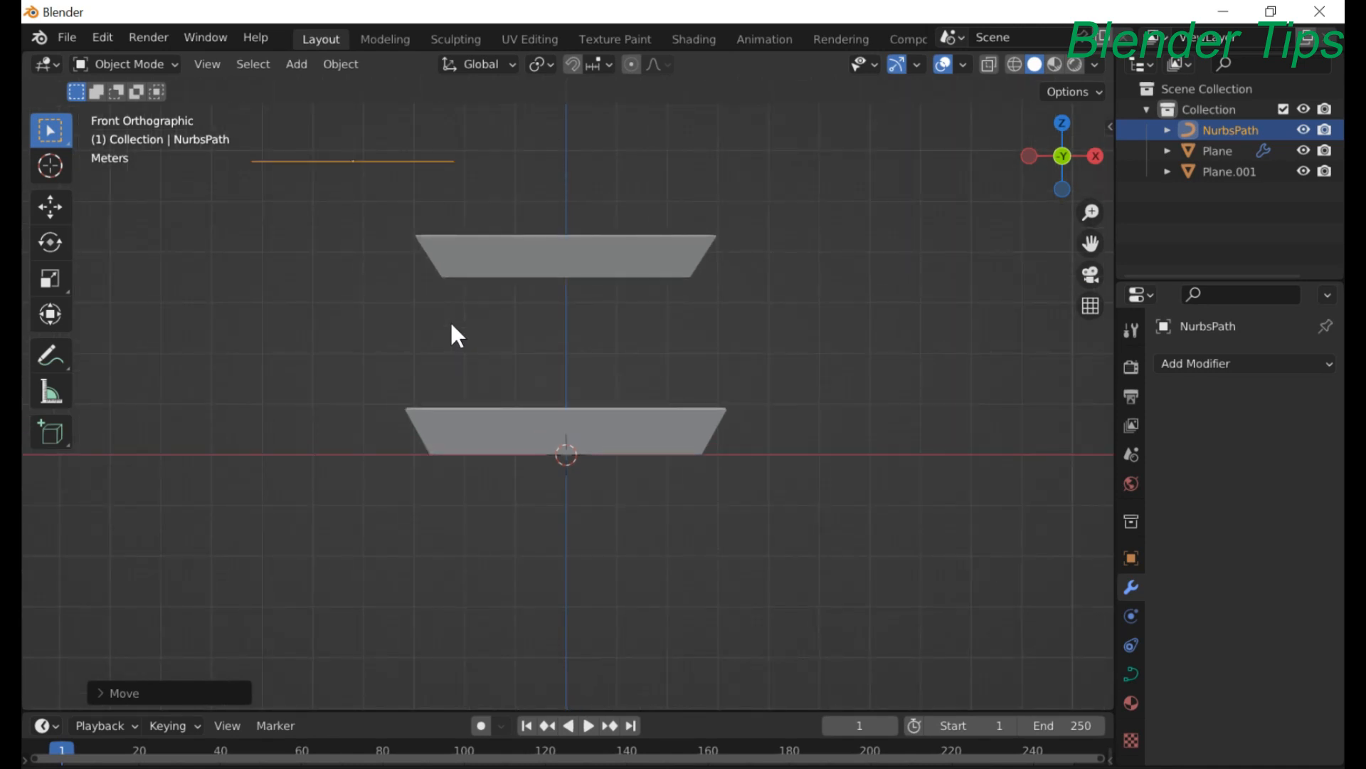
key(KP_Decimal)
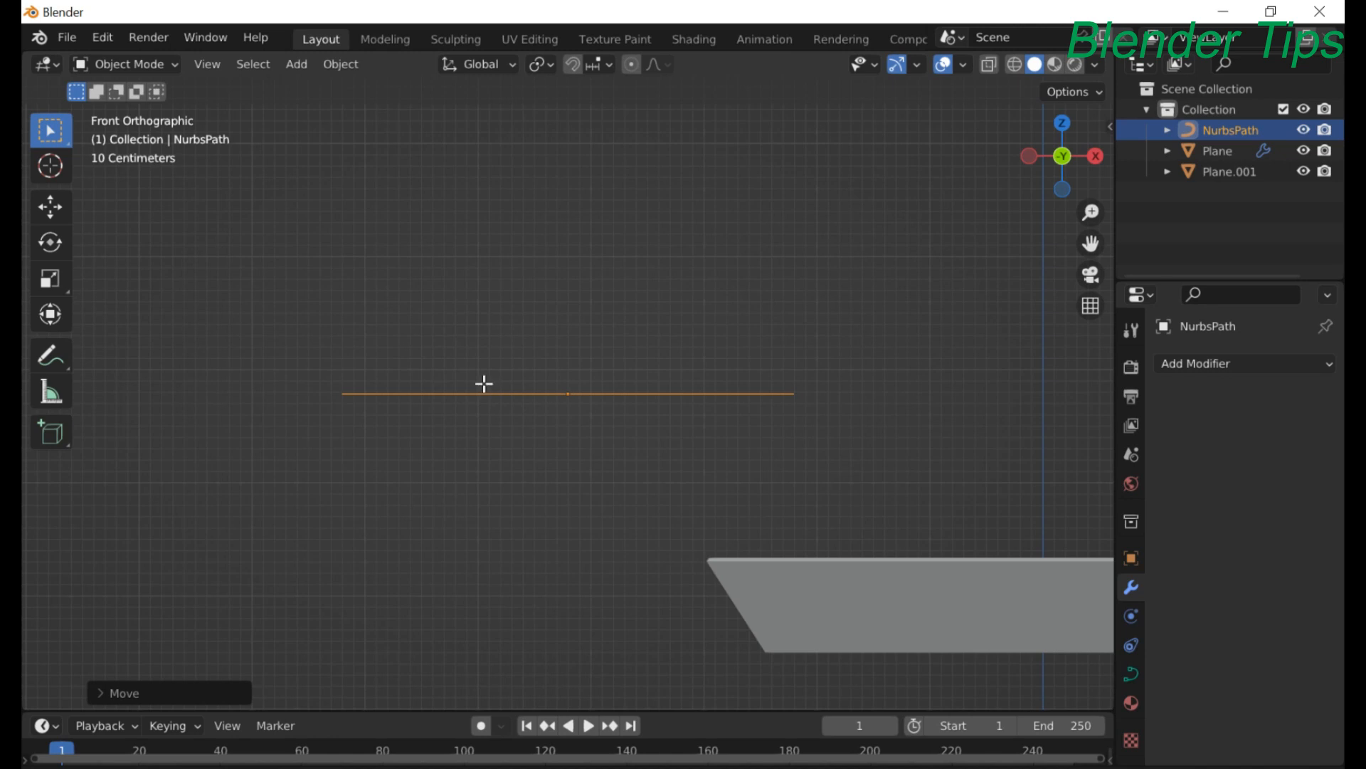
key(Tab)
key(alt+a)
drag(397, 357, 483, 445)
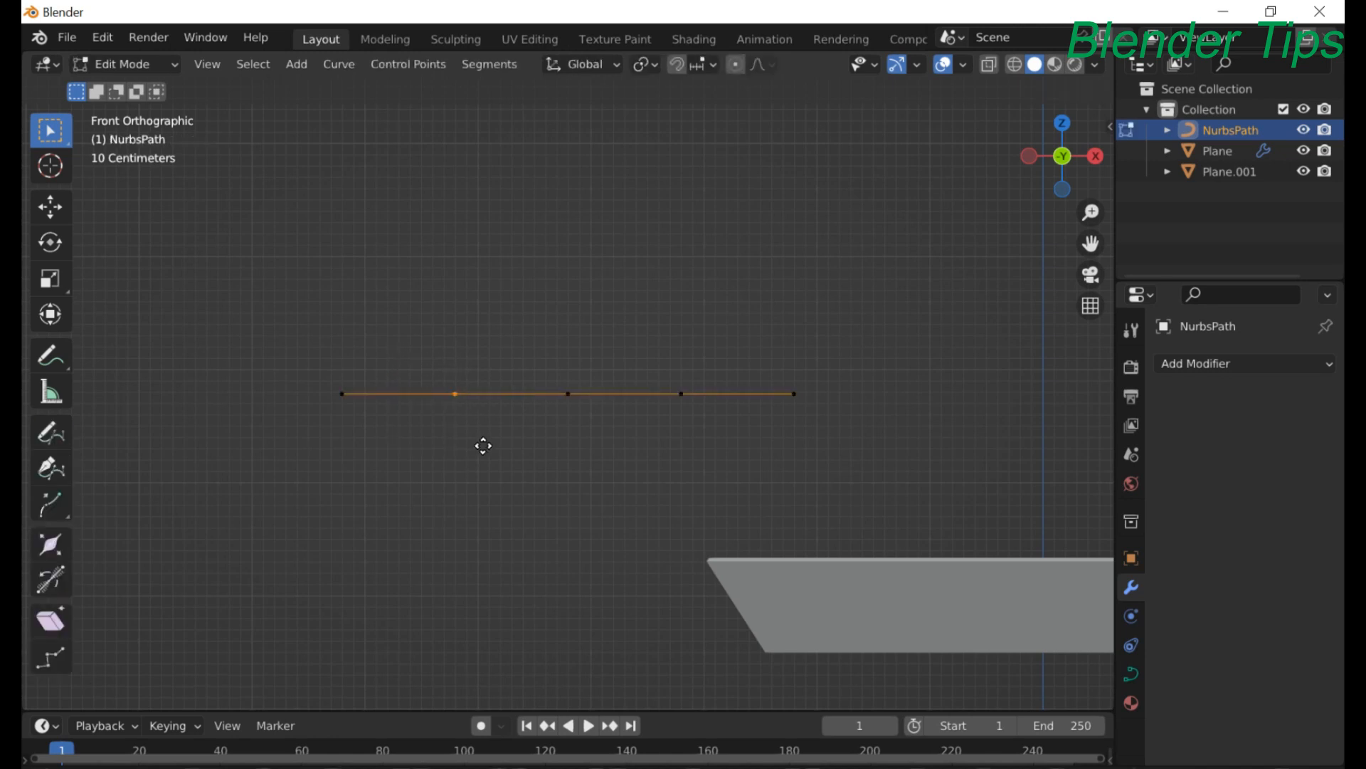
key(g)
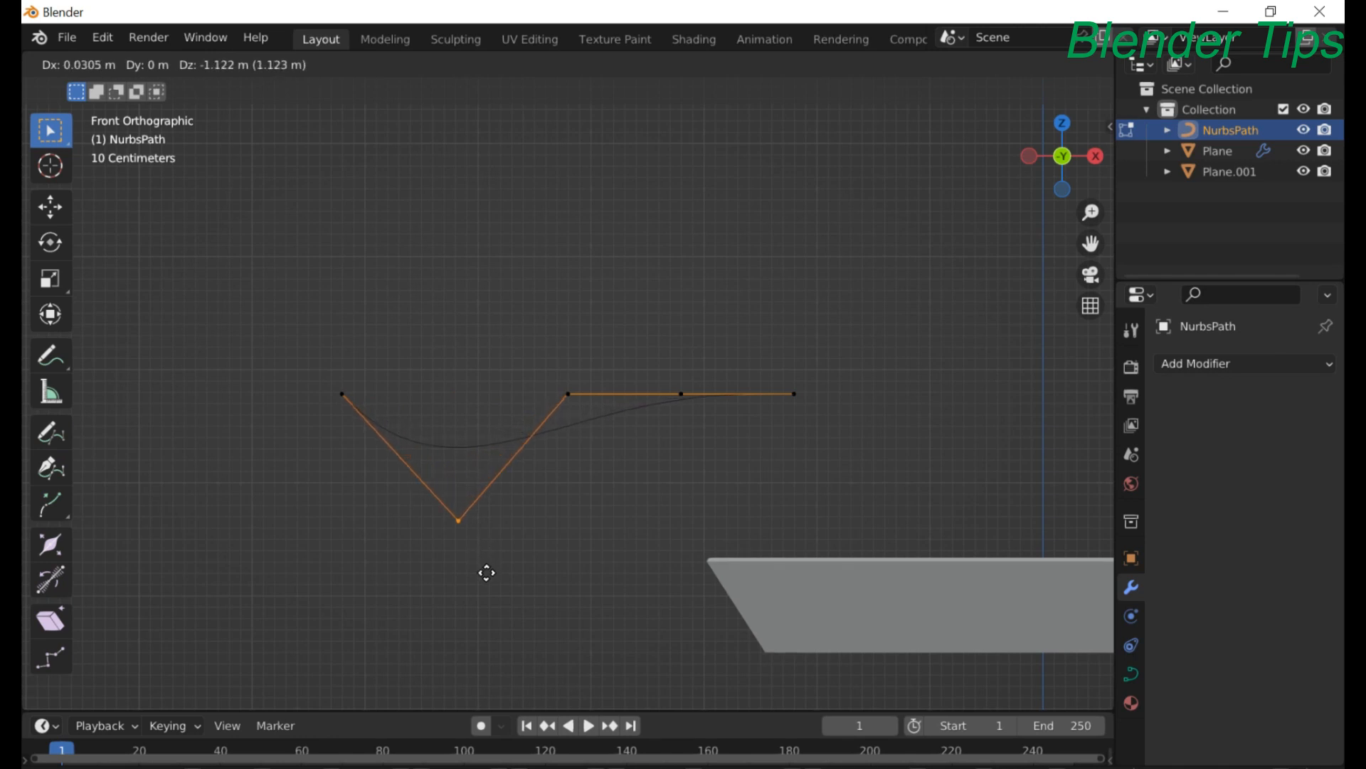
click(484, 570)
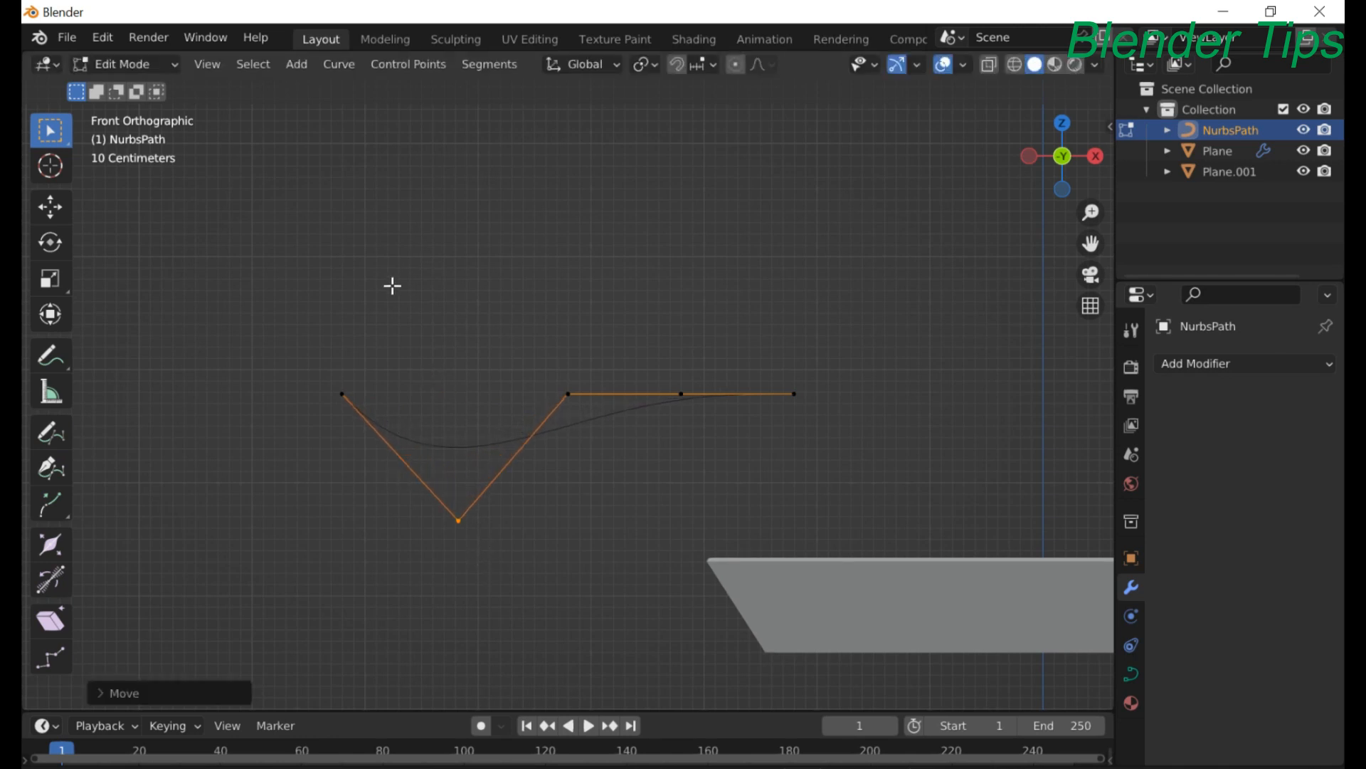
- Raise the path's fourth control point, nearest the tray end, to bend the curve into an S shape
drag(667, 358, 688, 463)
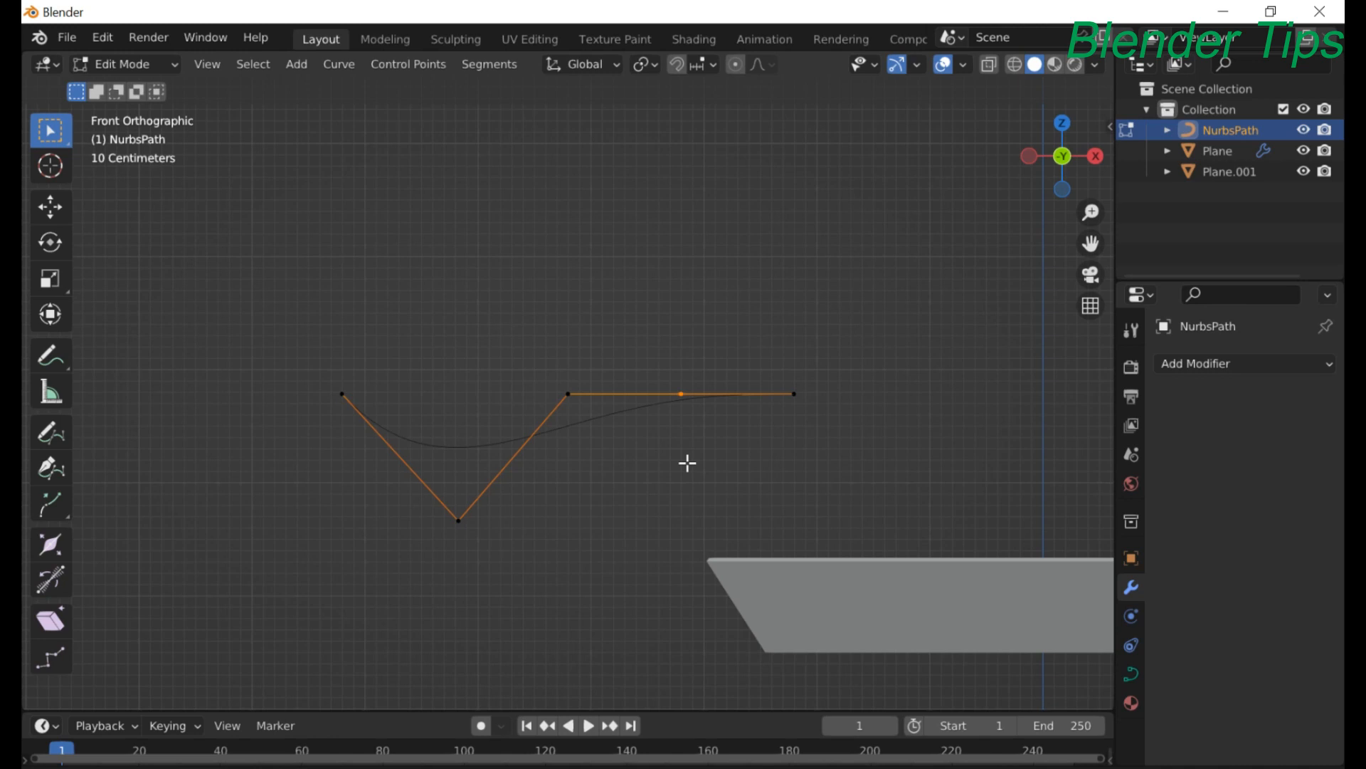
key(g)
click(672, 360)
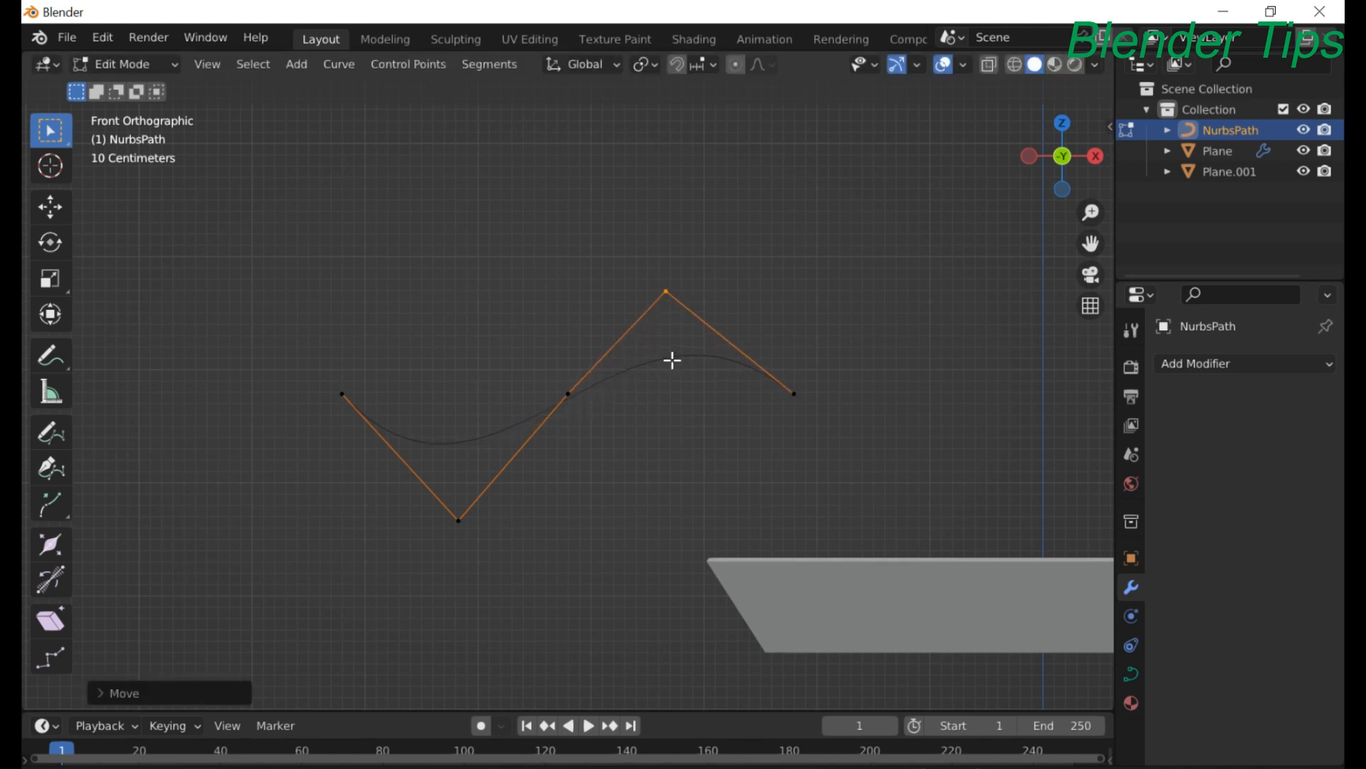
scroll(638, 433, down, 1)
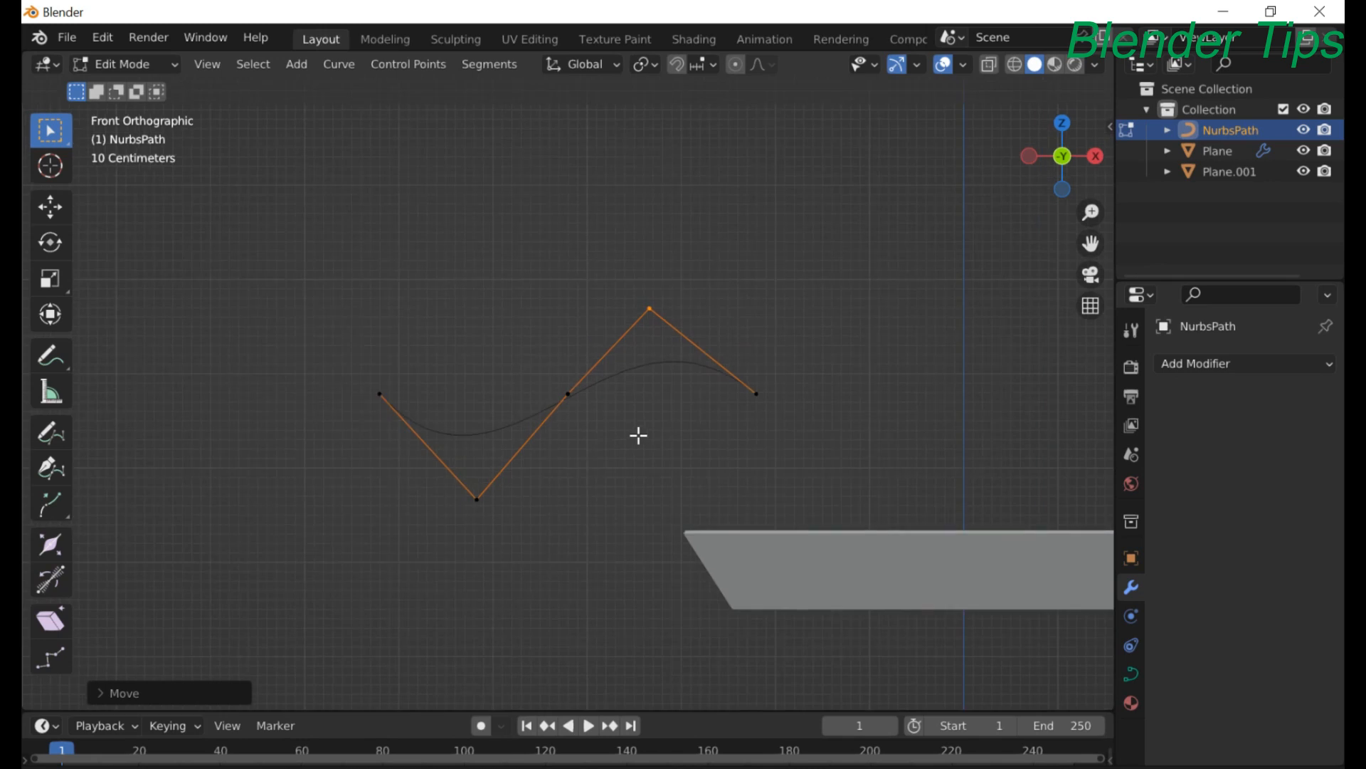
- Give the curve a round bevel with a depth of 0.25 m to form a pipe and return to Object Mode
click(1131, 673)
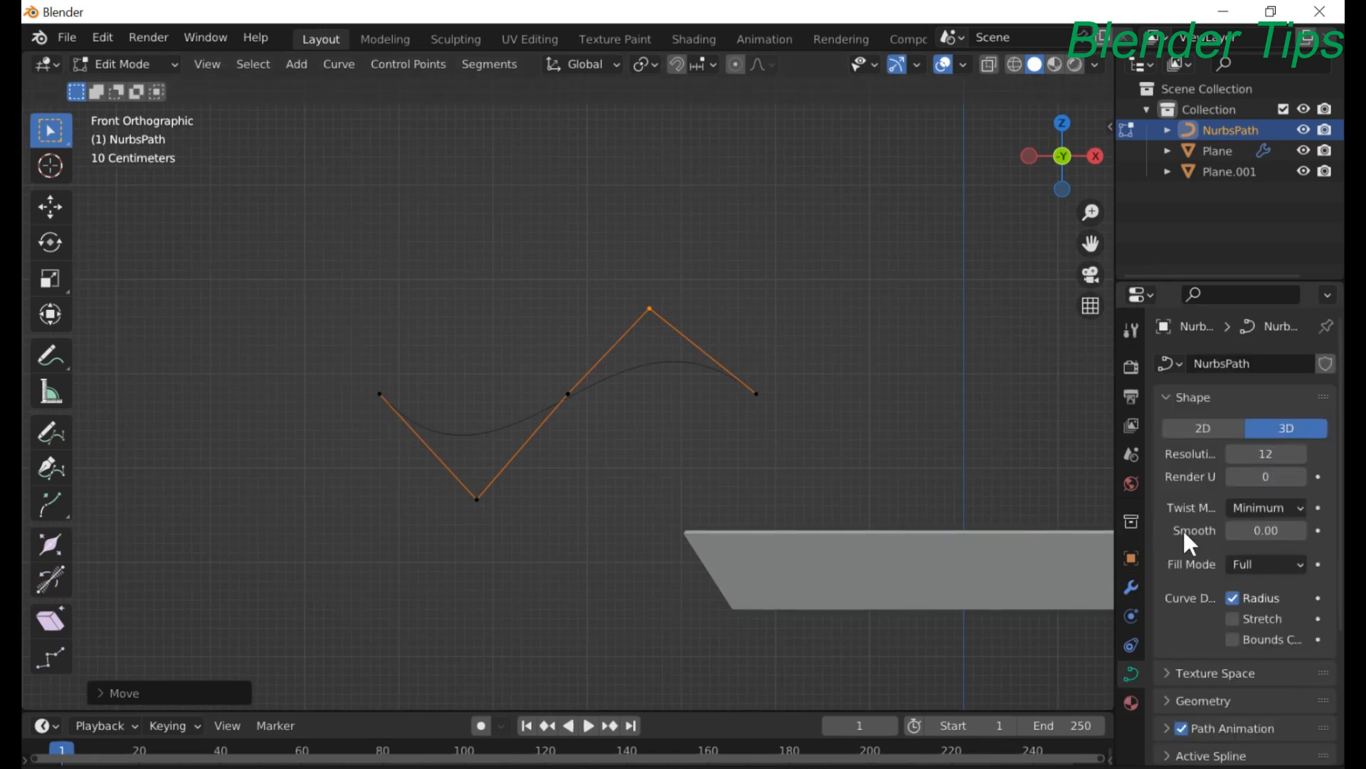
click(1167, 703)
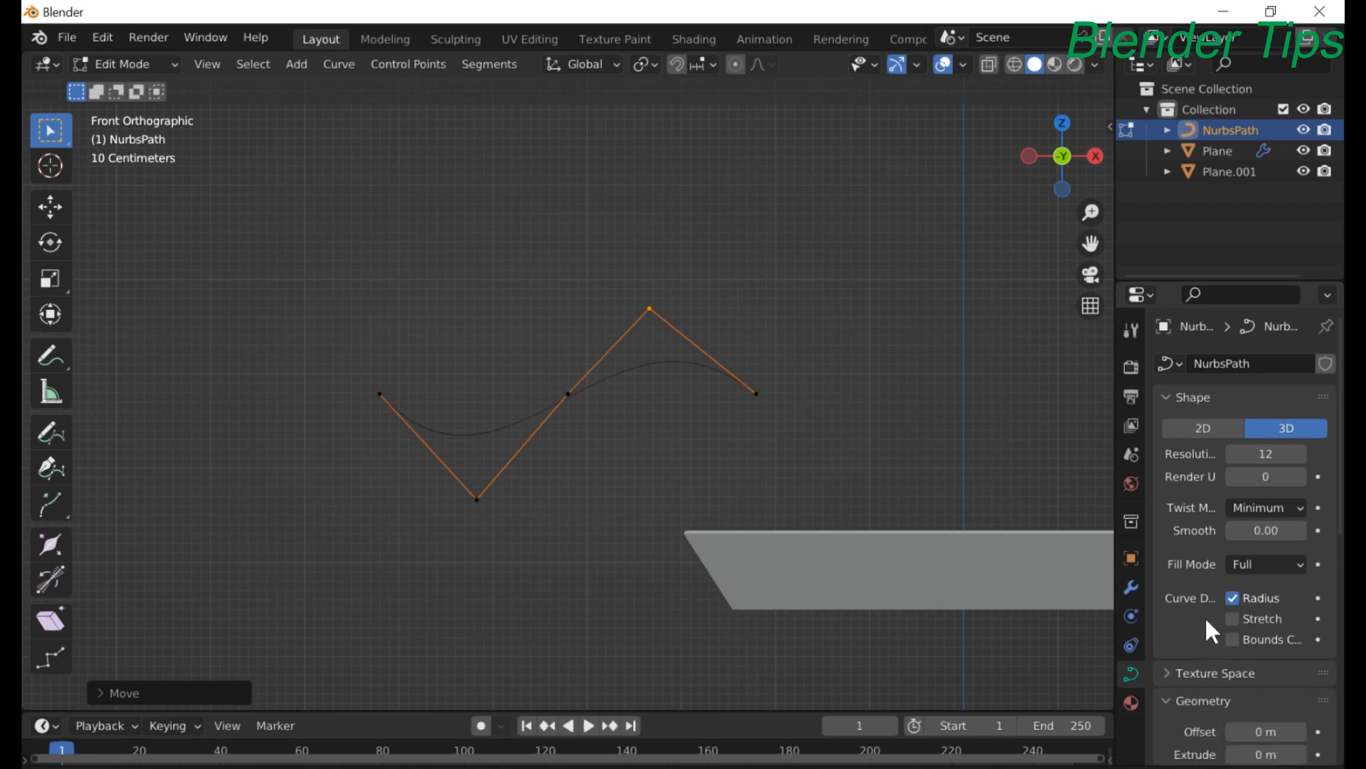
scroll(1212, 632, down, 10)
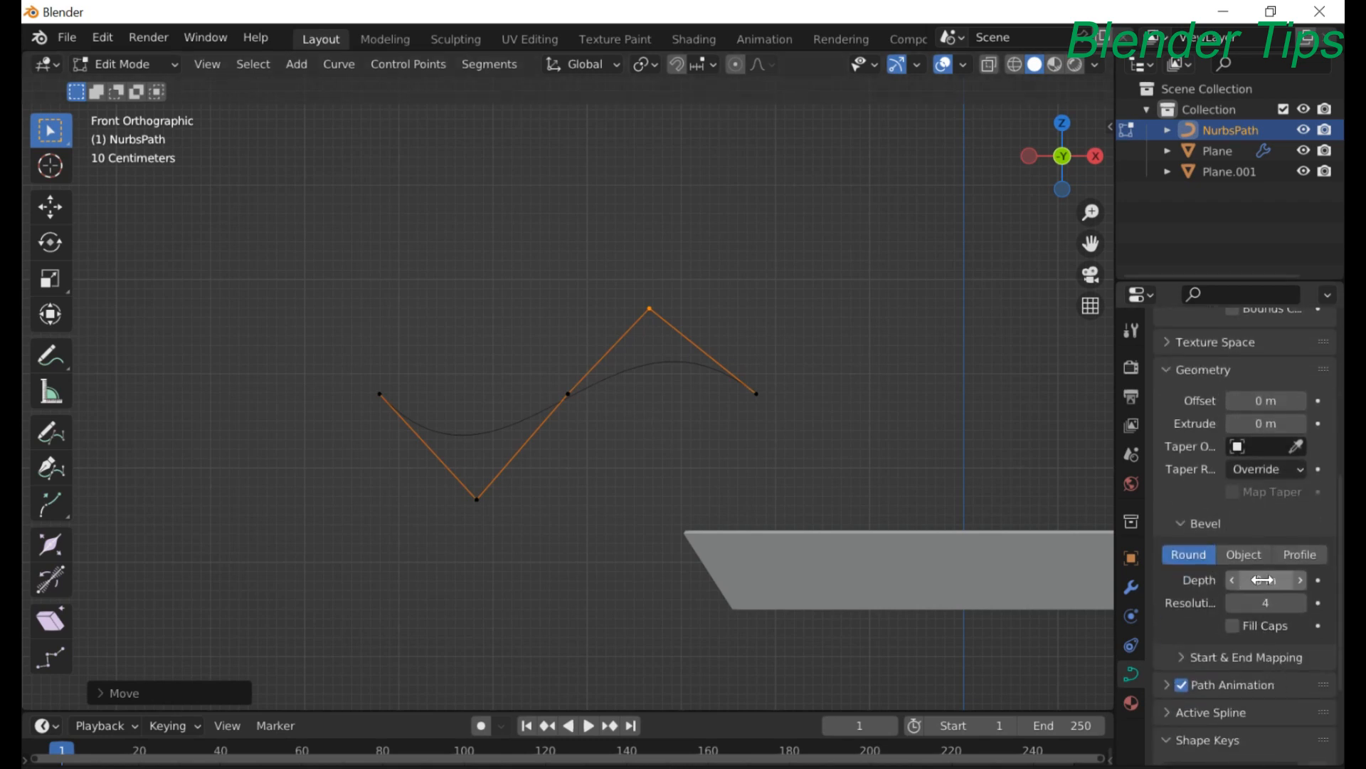
drag(1257, 579, 1334, 579)
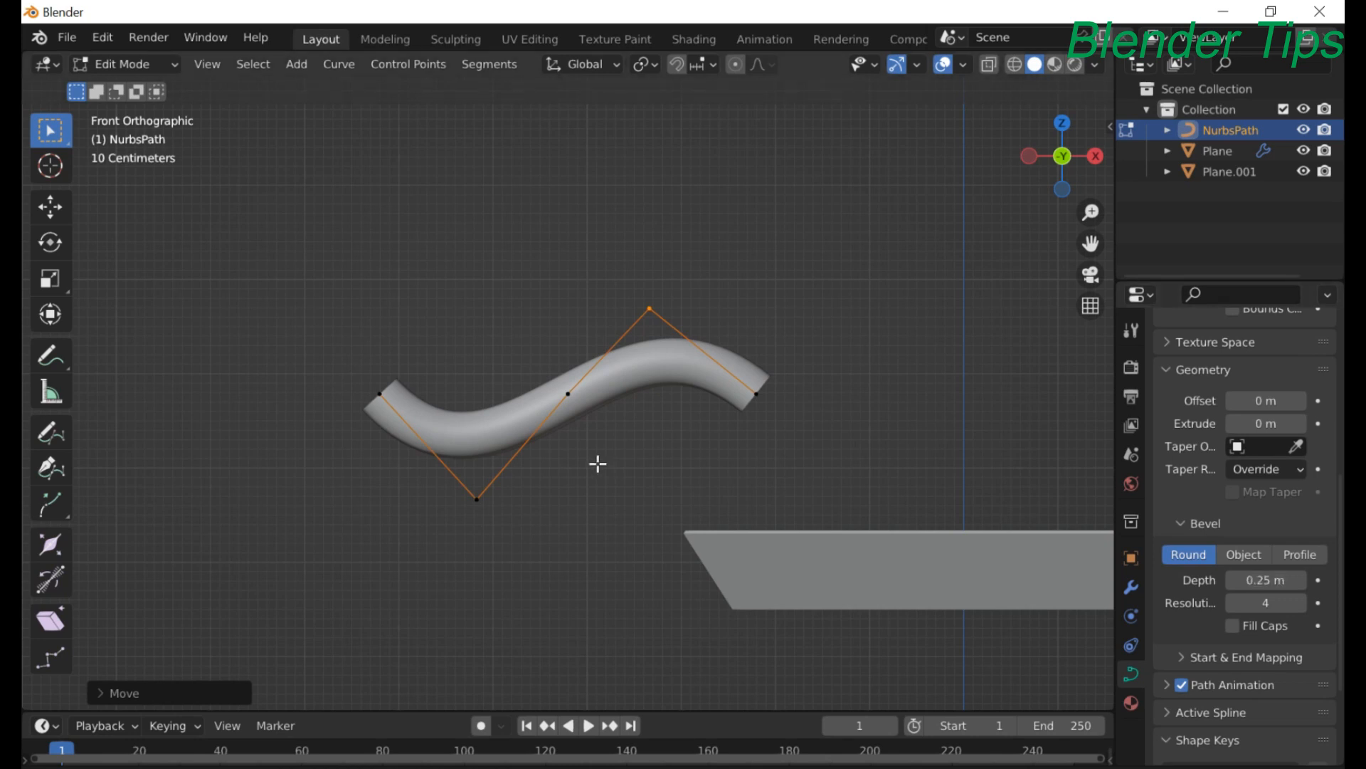
key(Tab)
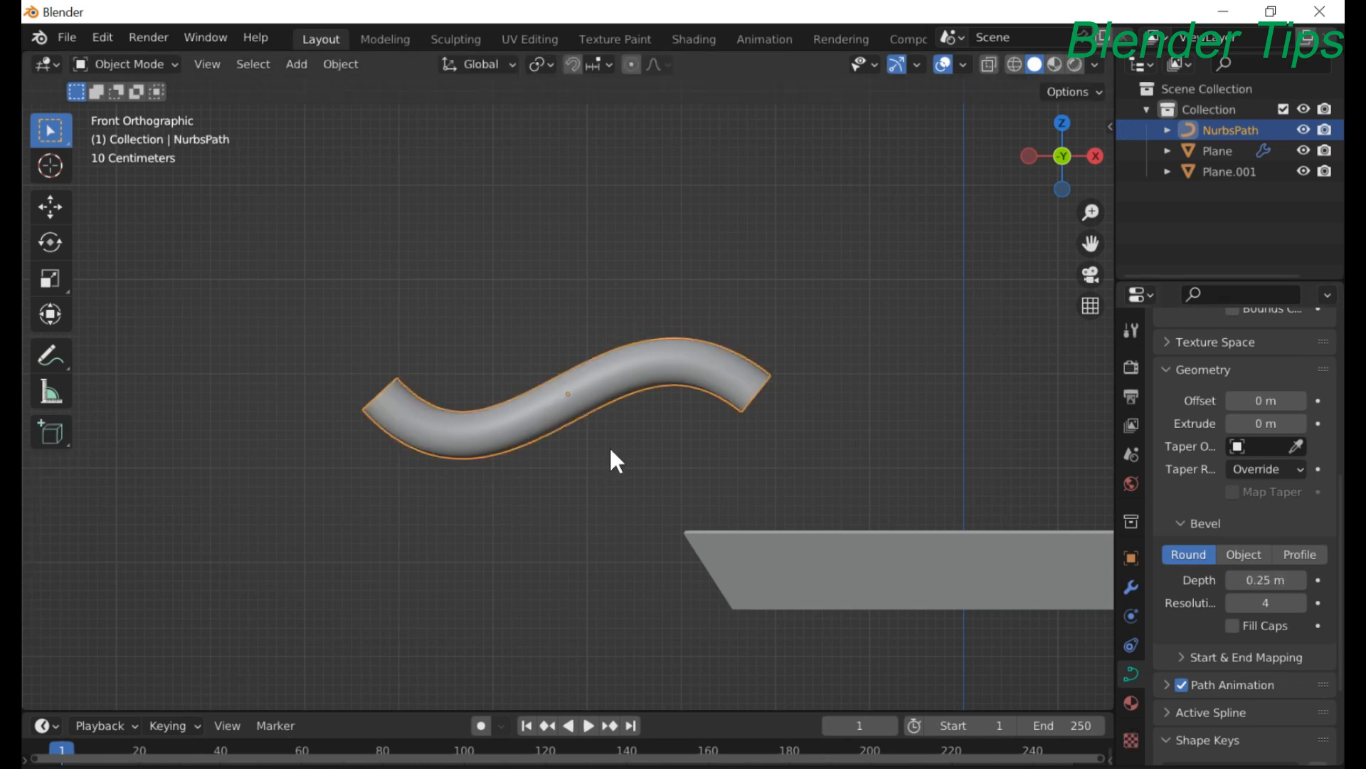
- Convert the S-shaped pipe curve to a mesh
scroll(616, 482, down, 5)
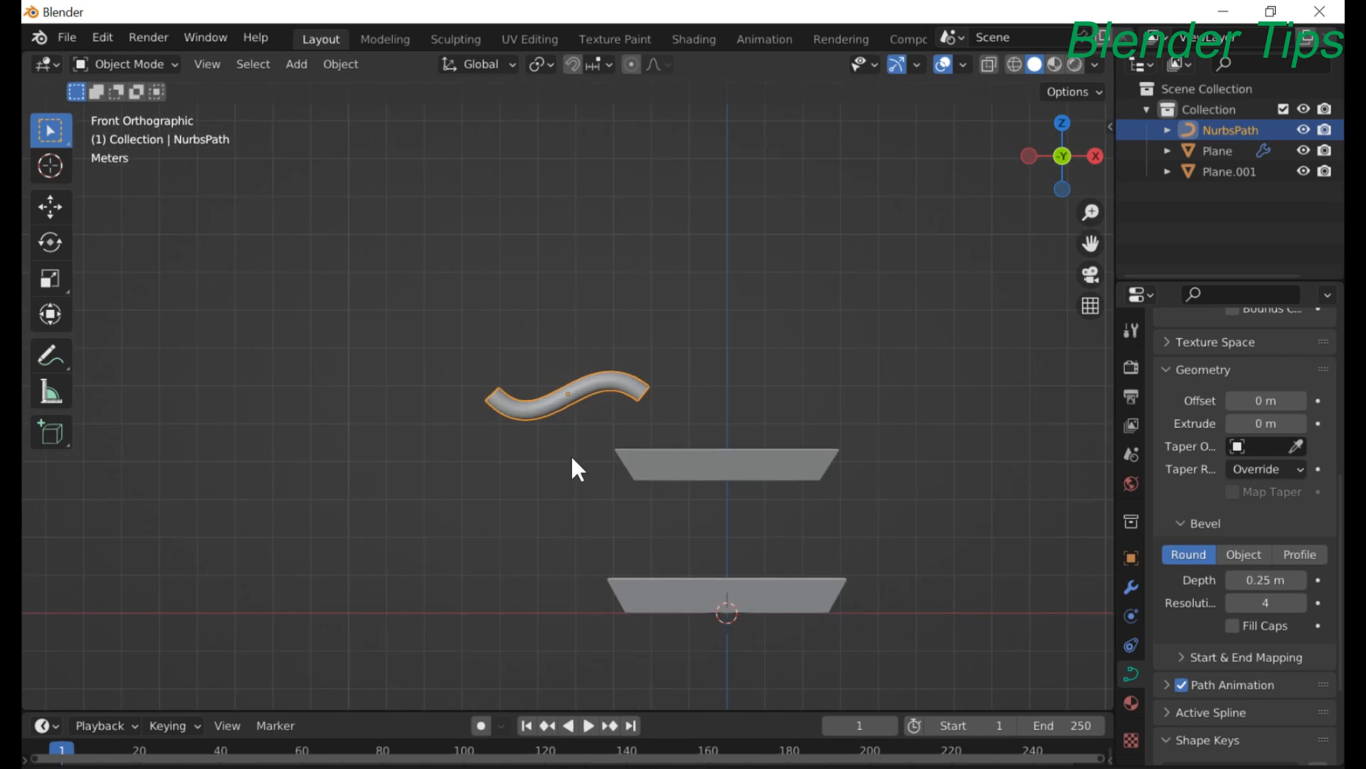
scroll(573, 459, up, 3)
shift+middle_drag(564, 464, 347, 416)
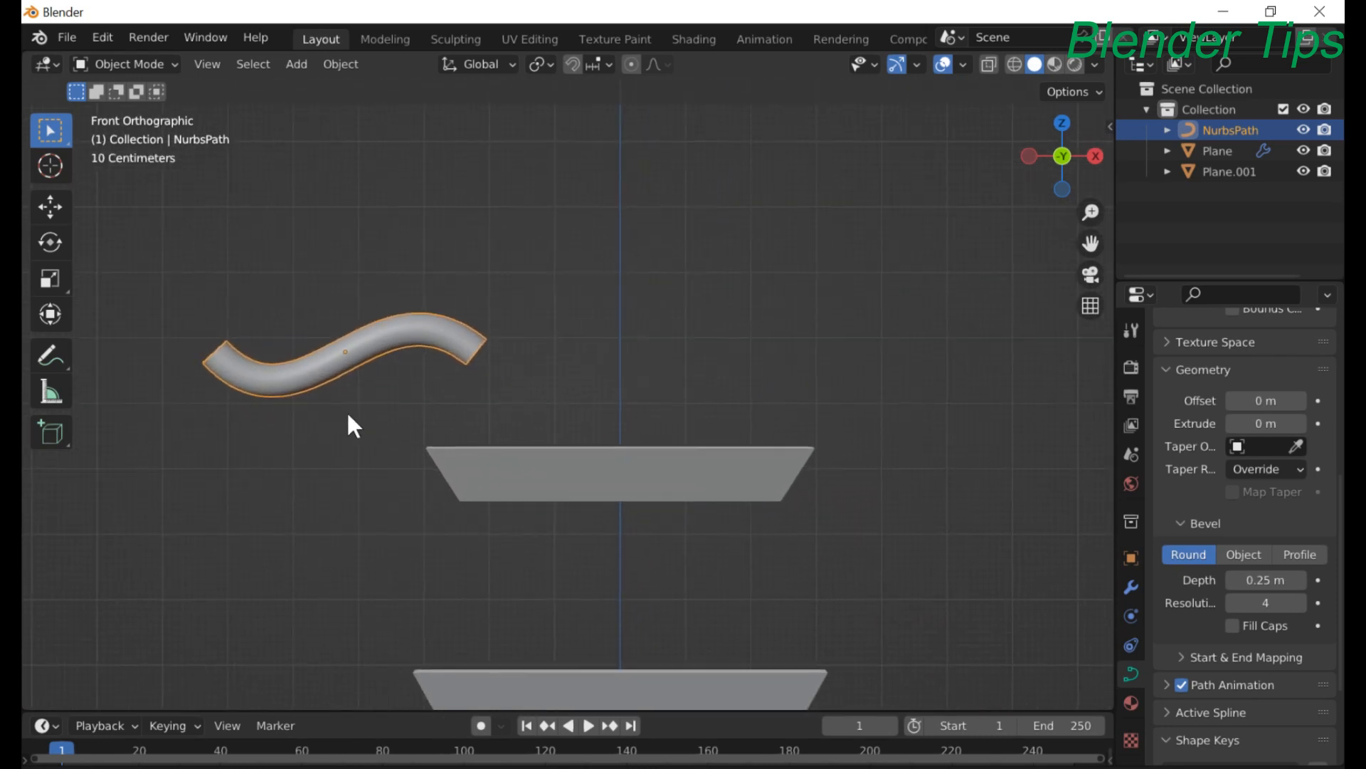
scroll(360, 411, down, 3)
click(332, 64)
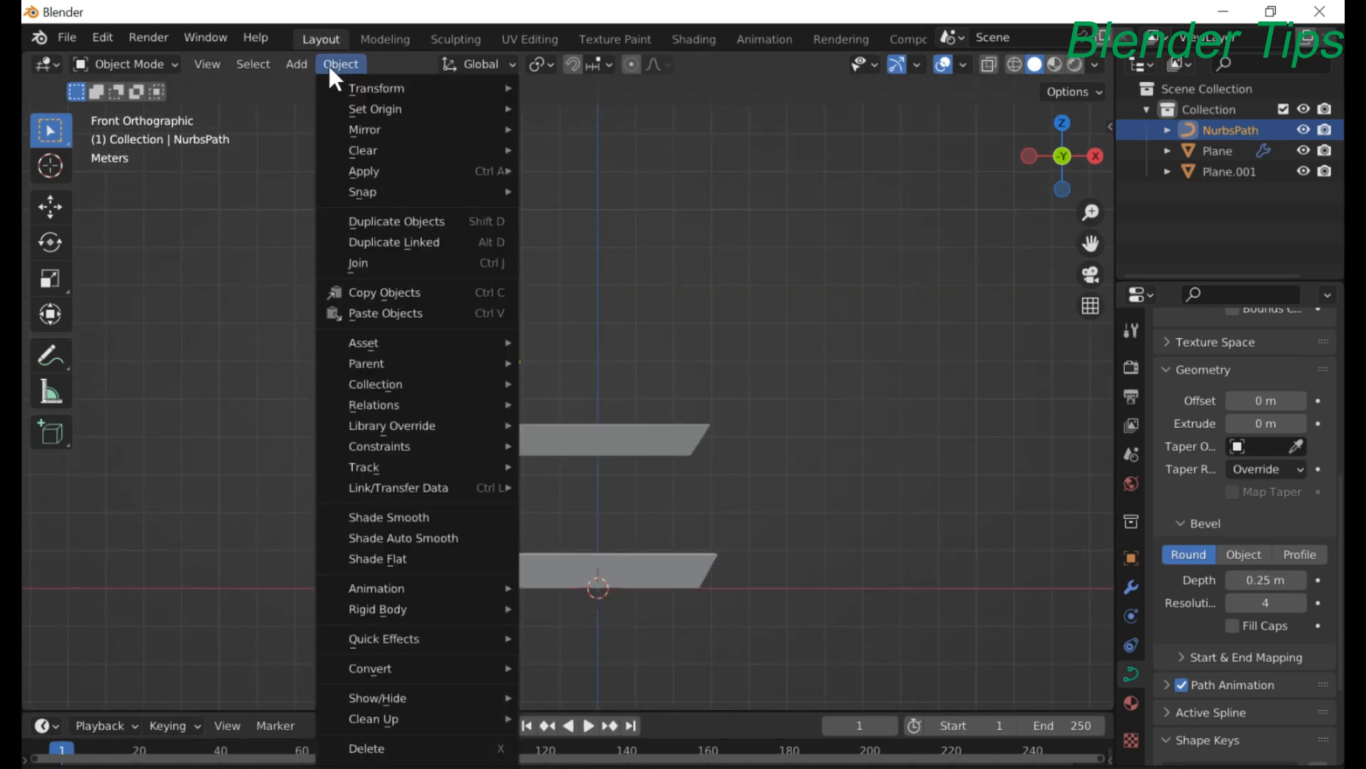
mouse_move(382, 669)
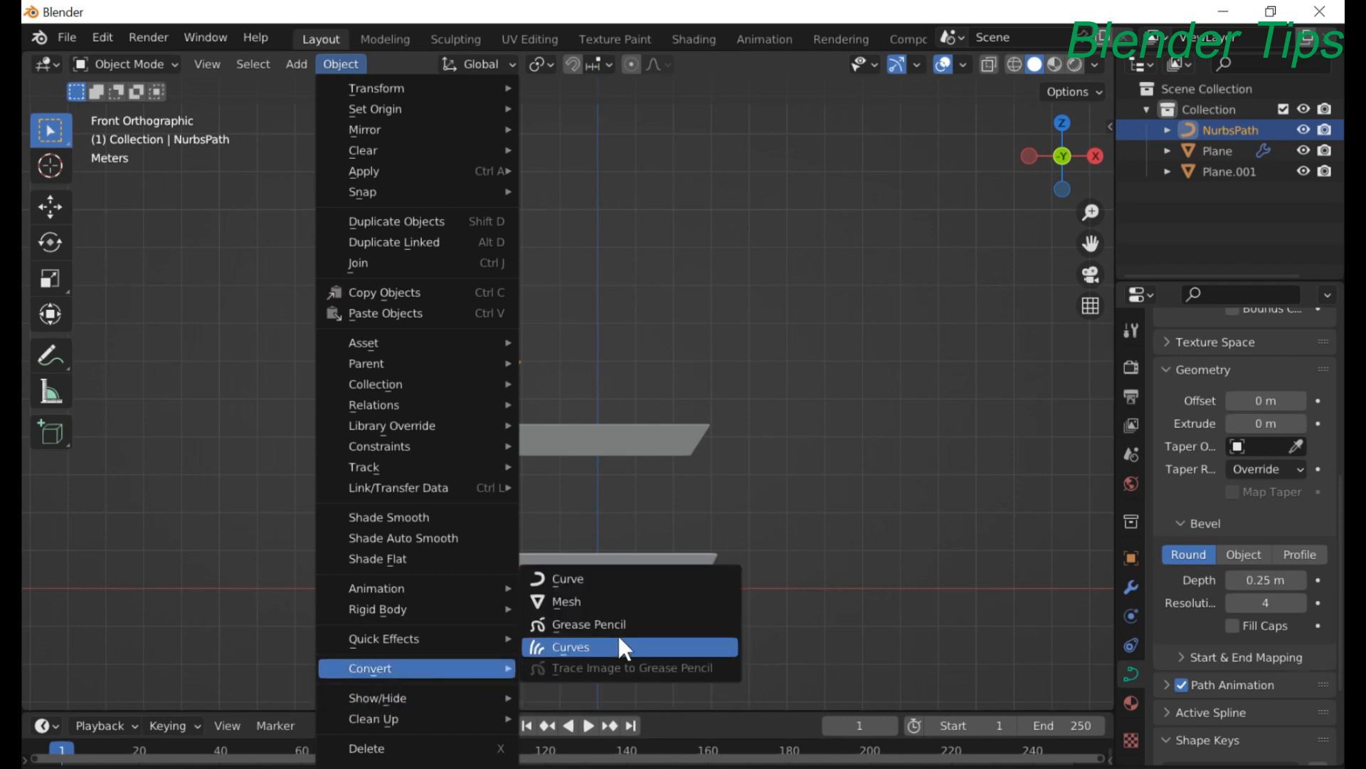
click(617, 599)
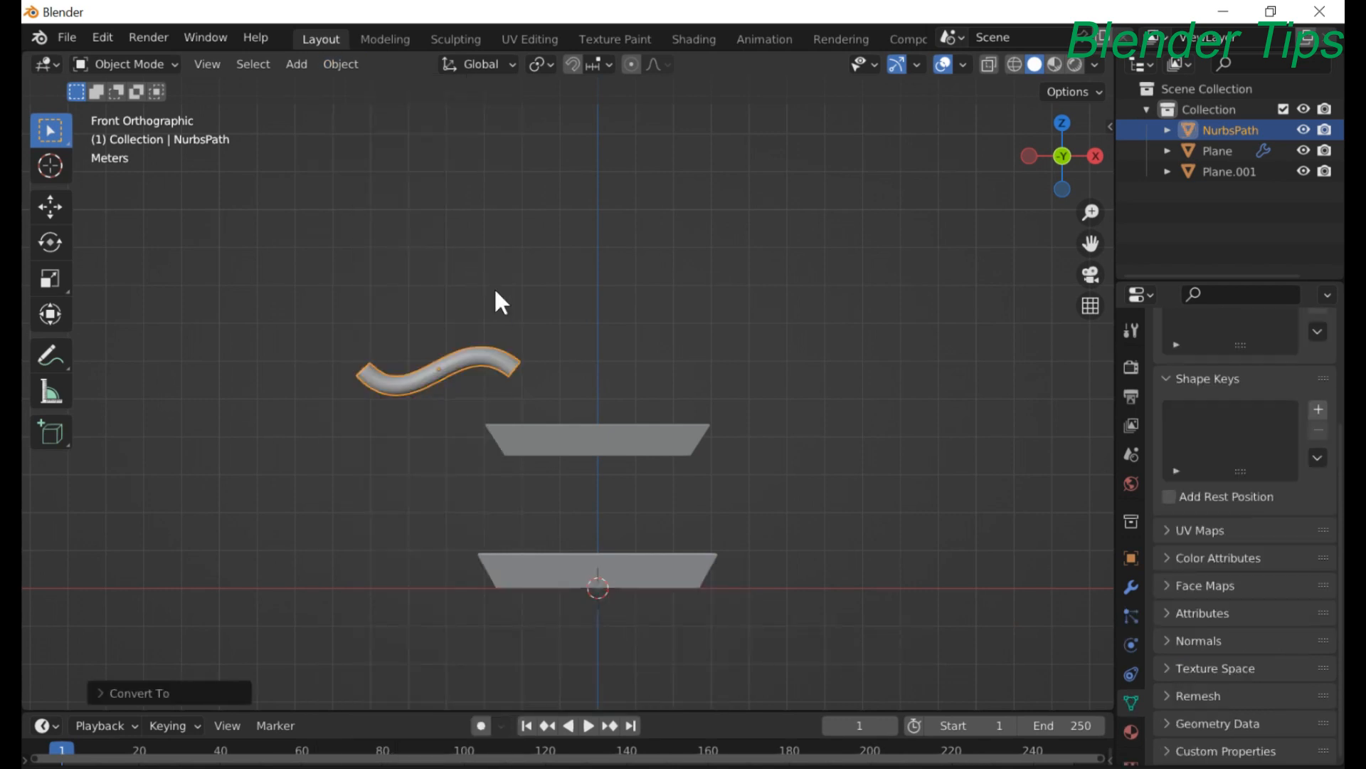
- Add a UV Sphere mesh at the scene origin
scroll(553, 356, up, 2)
scroll(549, 351, down, 3)
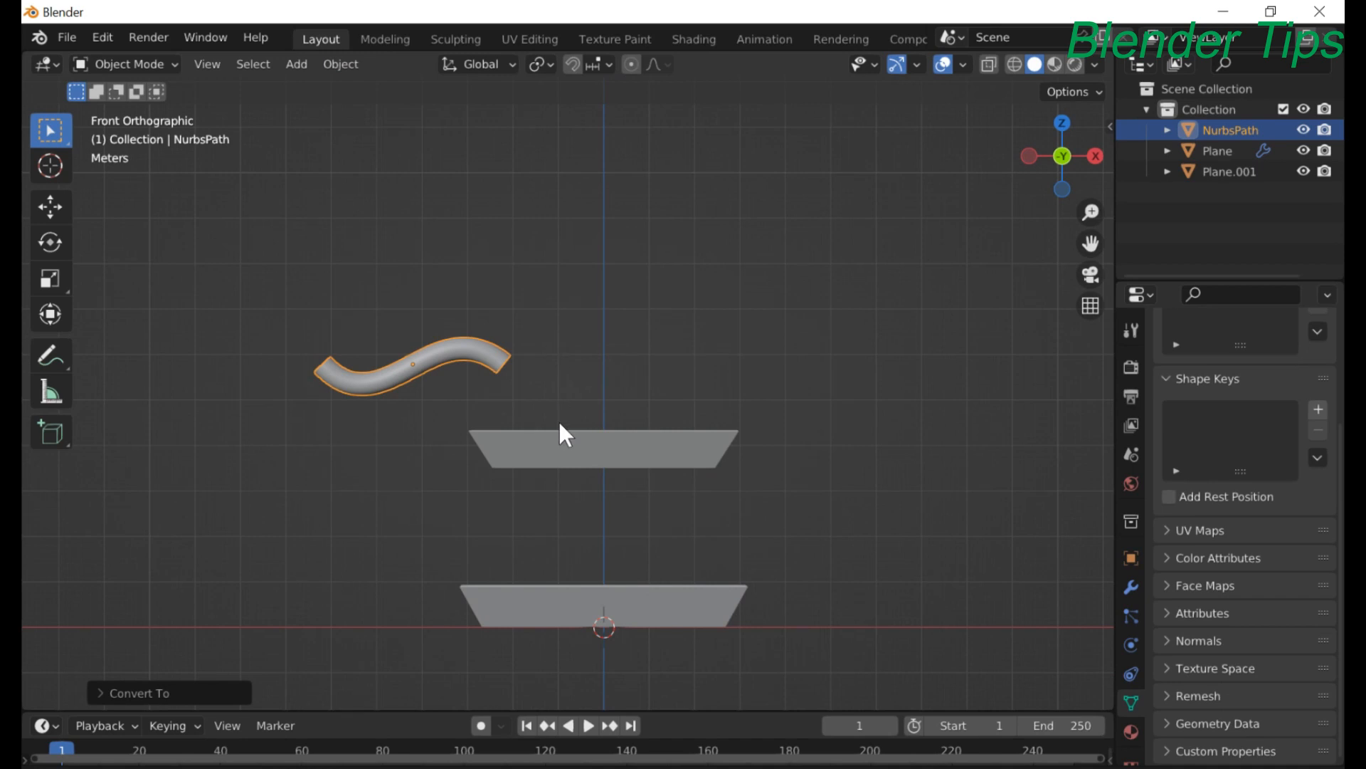
key(shift+a)
mouse_move(519, 366)
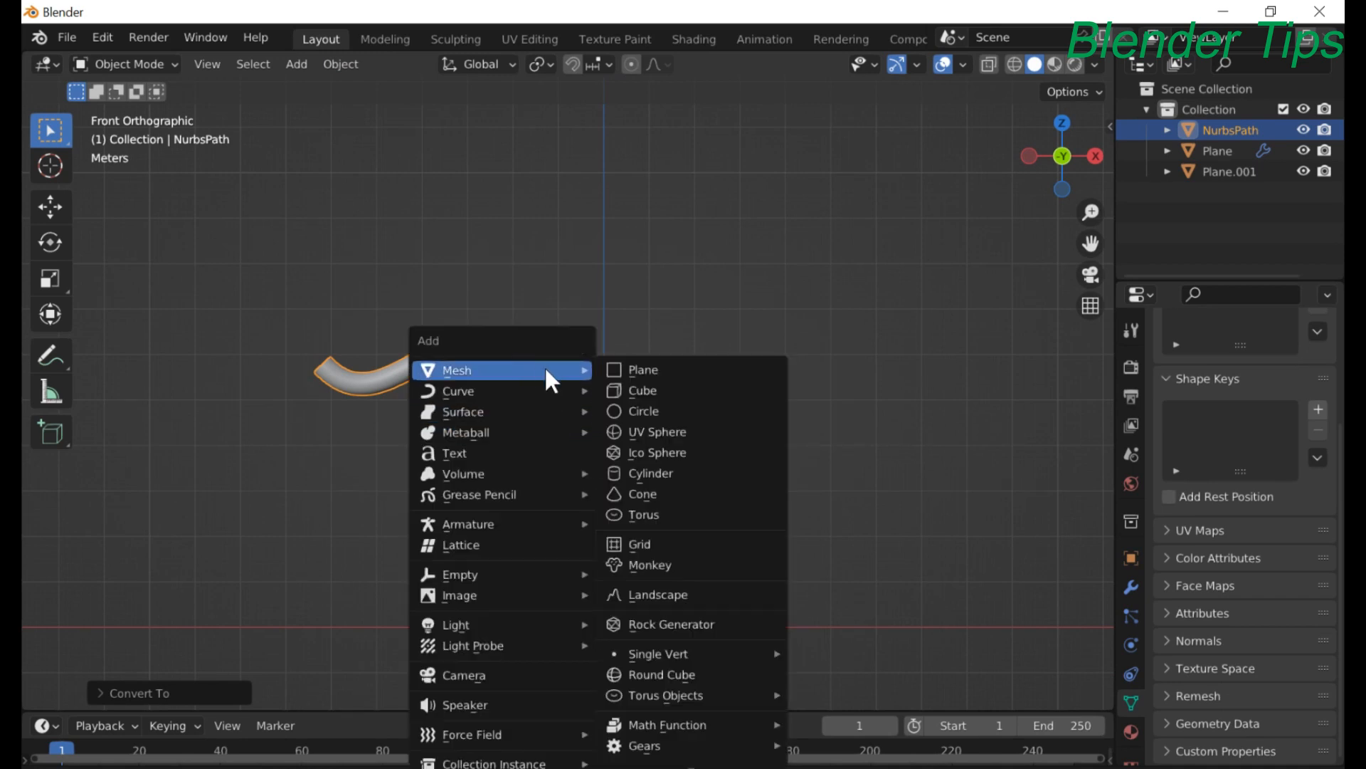
click(653, 432)
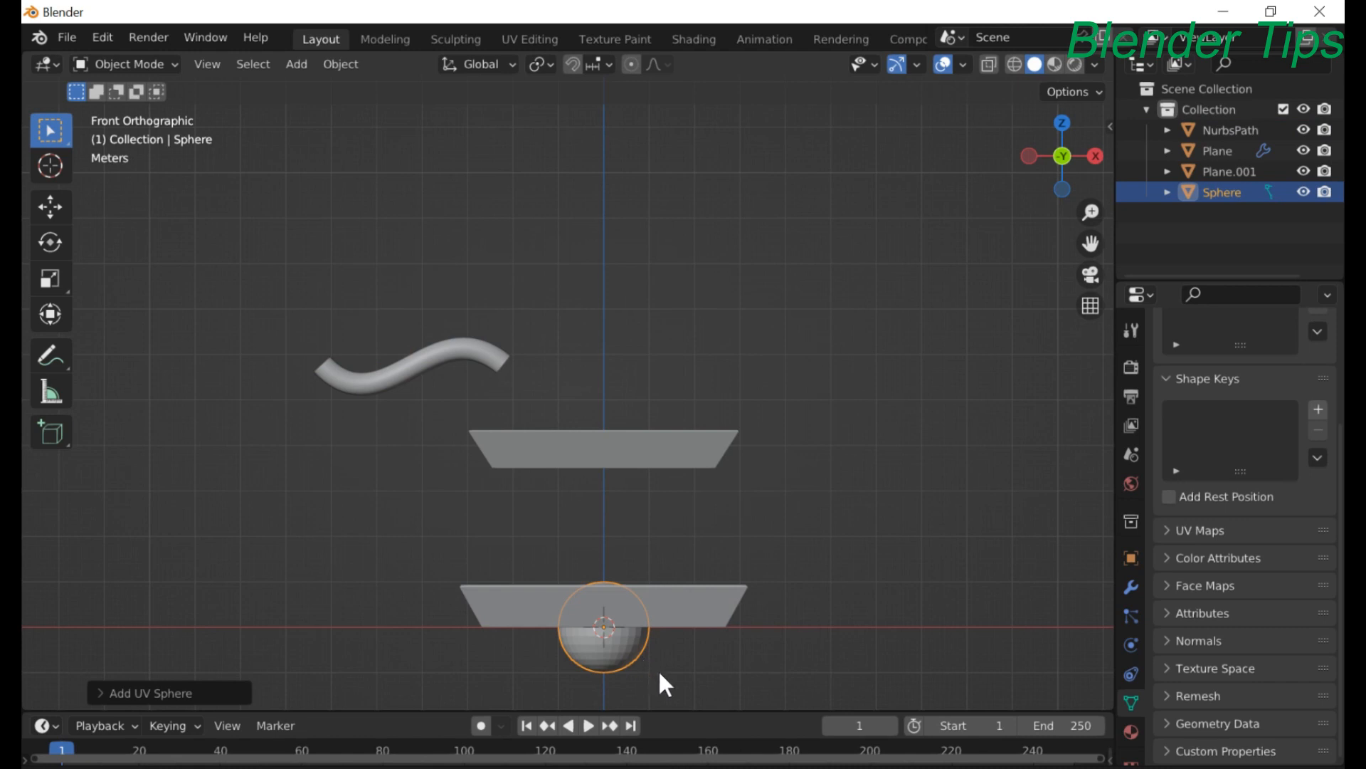
- Scale the sphere to about 0.4 and move it onto the end of the S-shaped pipe above the upper tray
key(s)
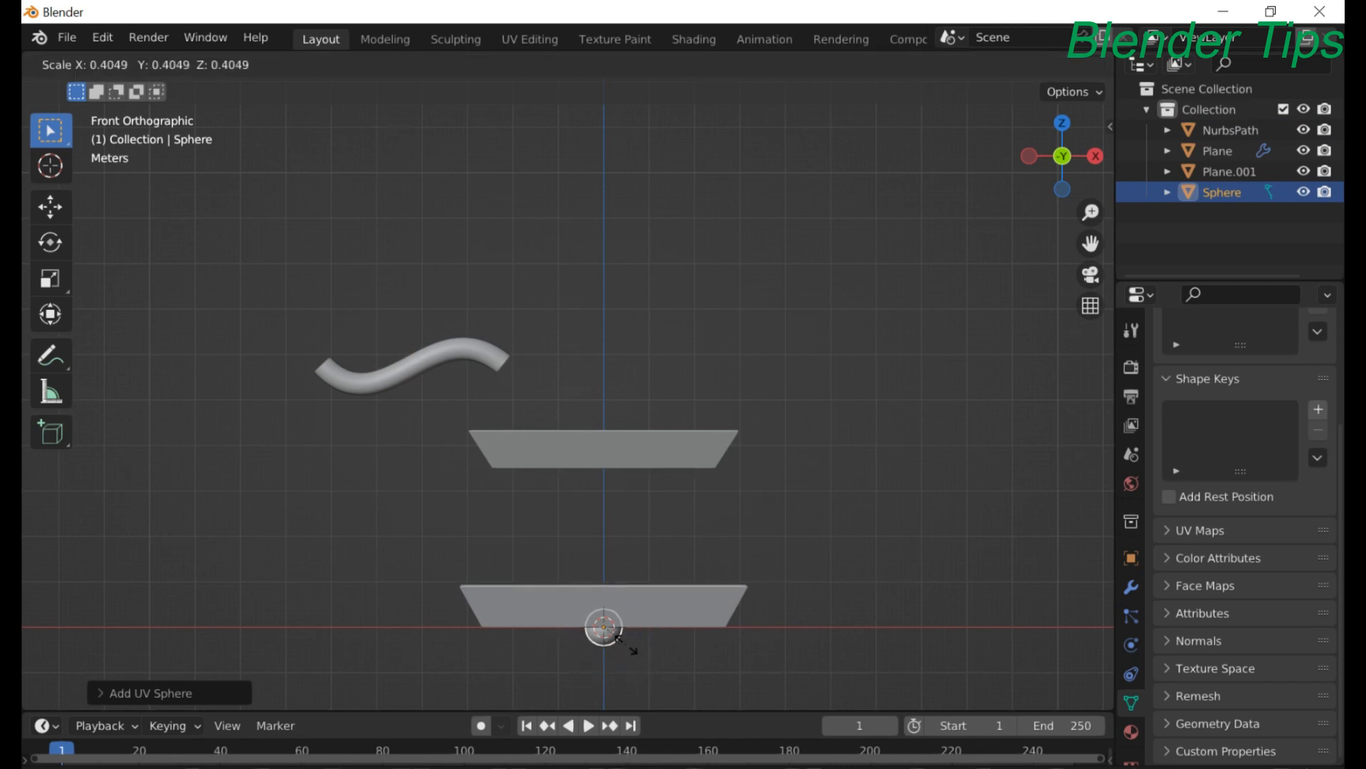
click(627, 646)
key(g)
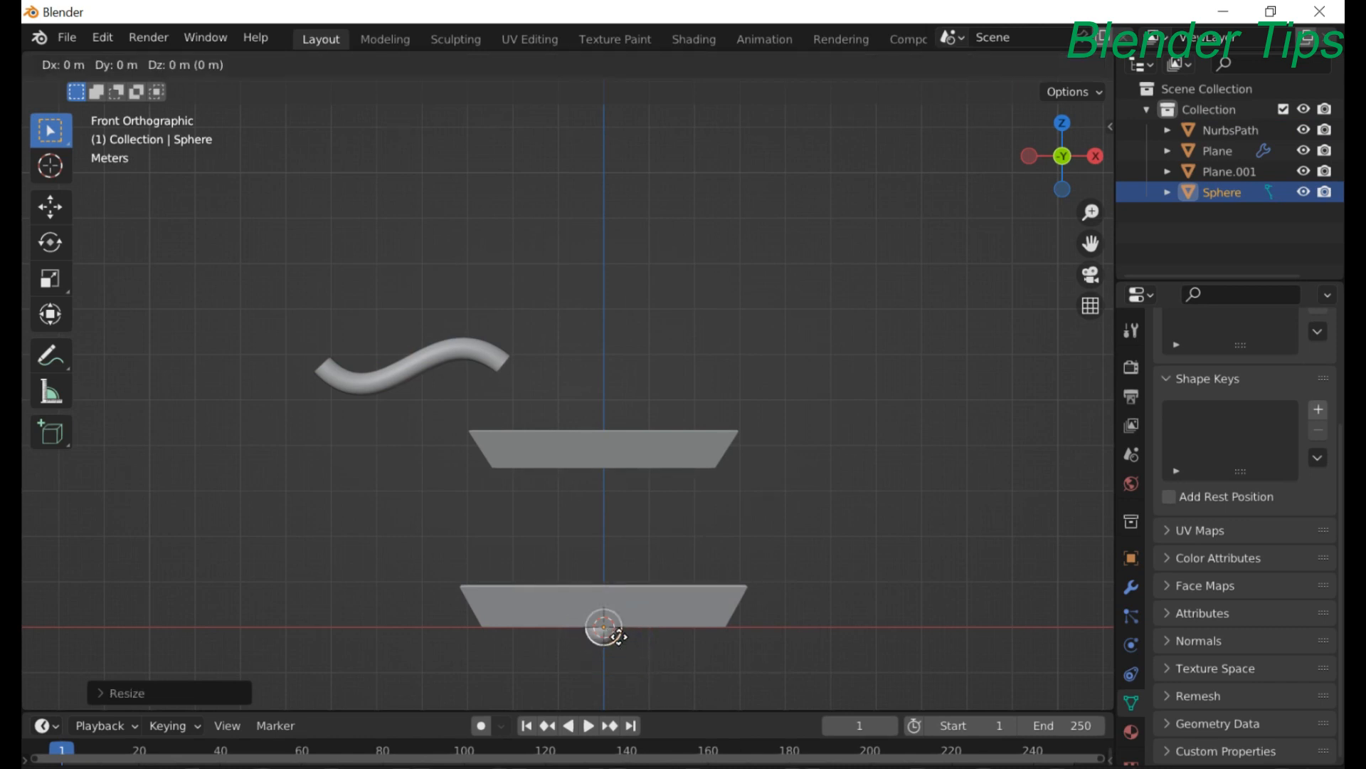
click(525, 383)
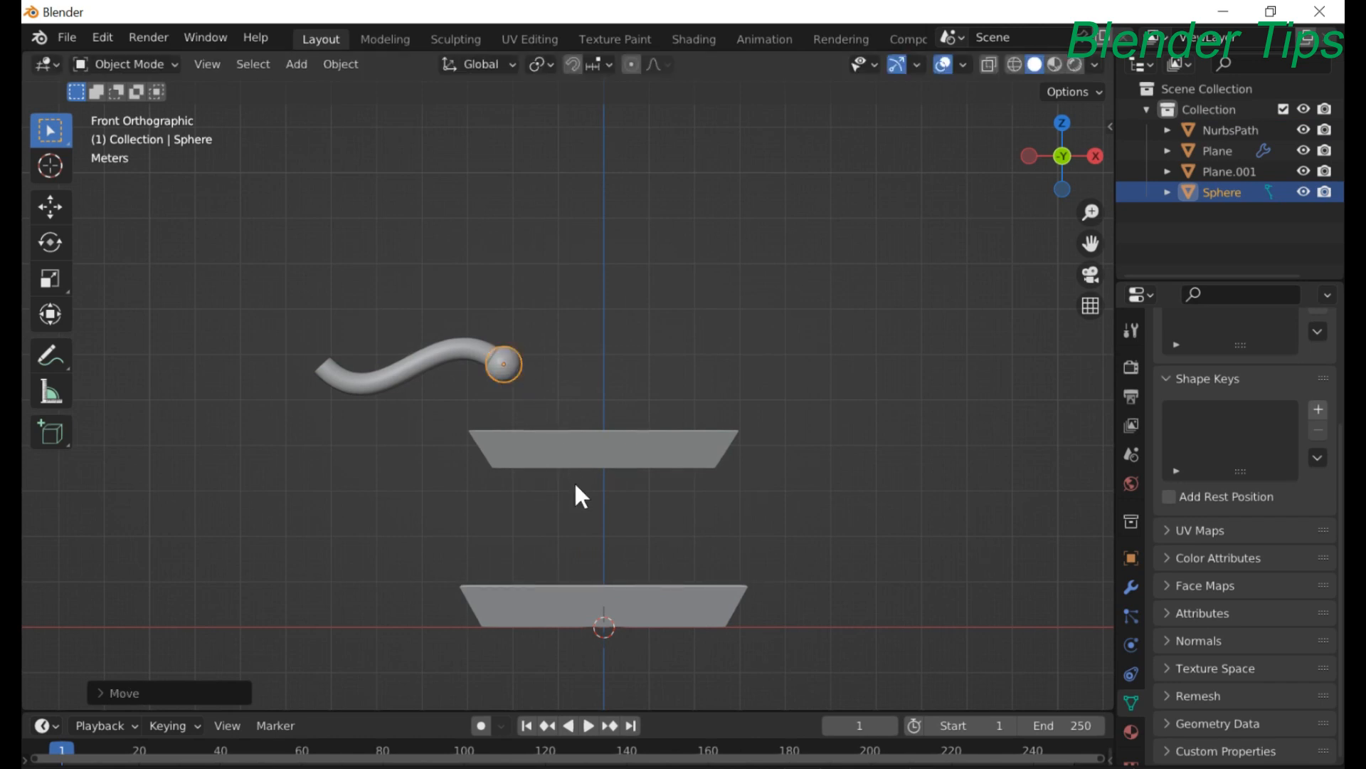
- Shrink the sphere to about half its size so that it fits inside the pipe's open end
key(s)
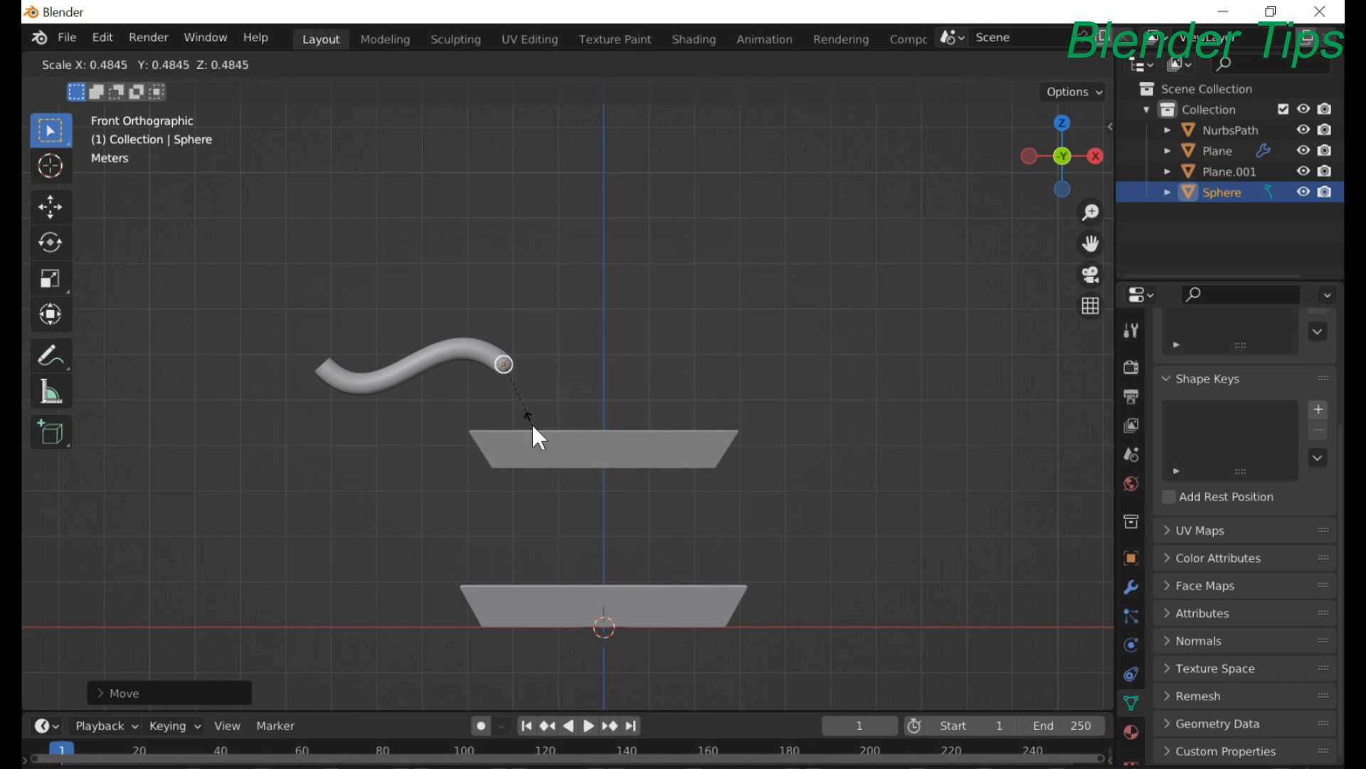
click(532, 424)
scroll(534, 421, up, 3)
middle_drag(534, 420, 629, 495)
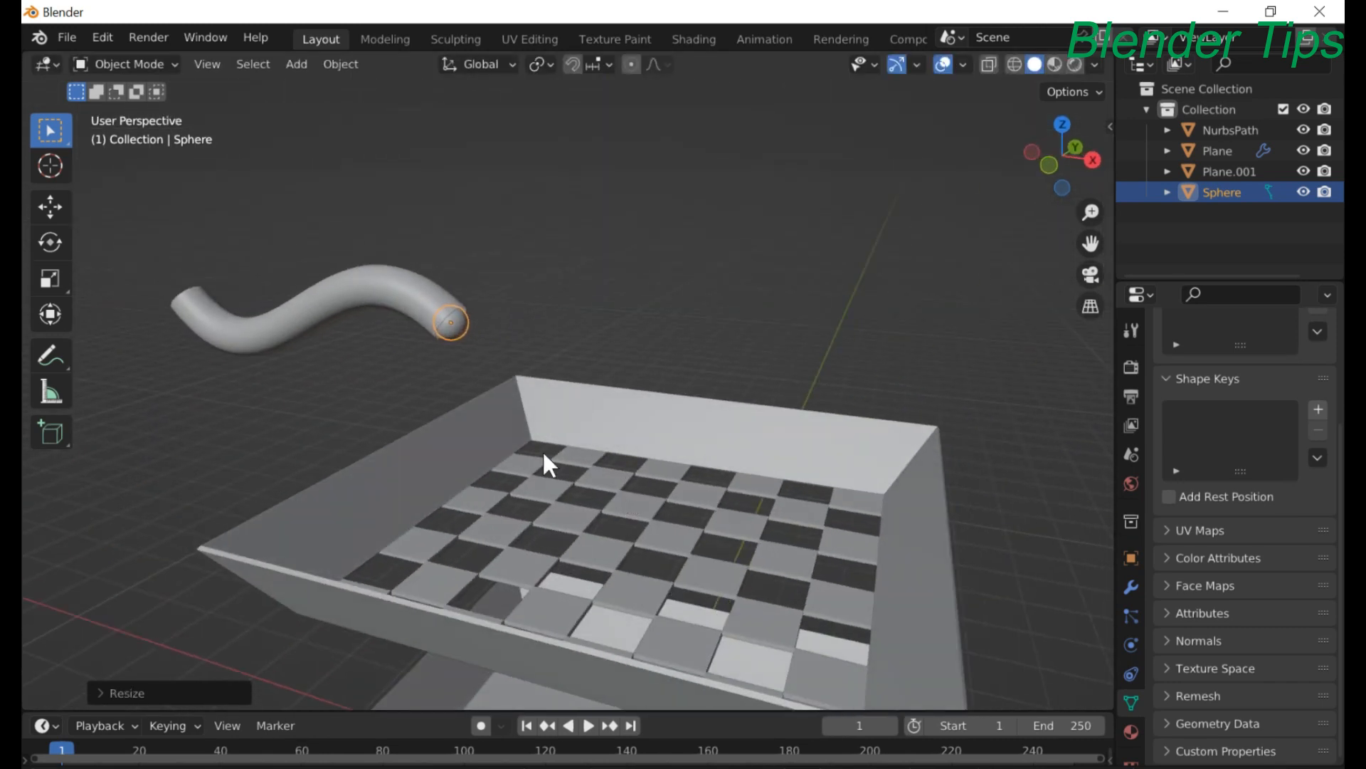
key(s)
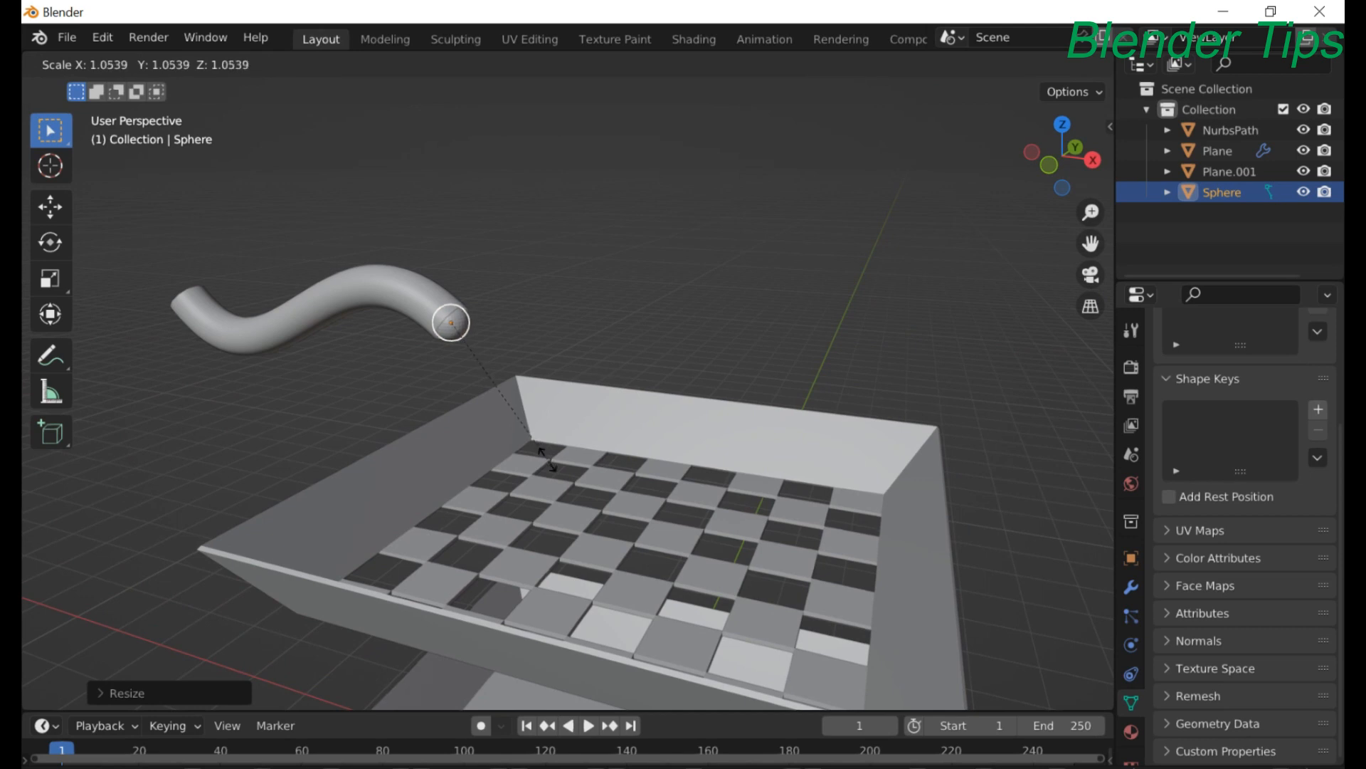
click(549, 459)
scroll(554, 511, down, 5)
middle_drag(553, 511, 574, 471)
scroll(592, 468, up, 5)
scroll(591, 468, down, 4)
scroll(576, 449, down, 3)
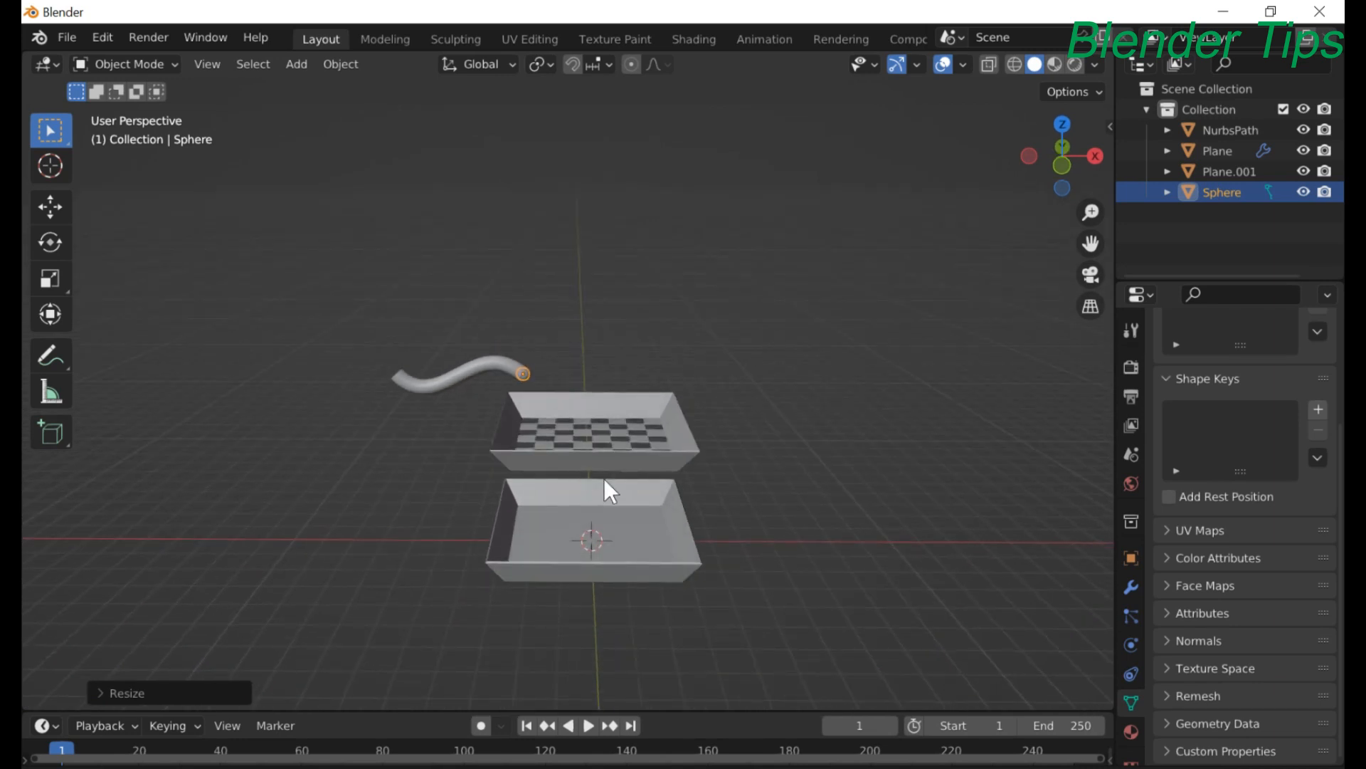
- Add a cube at the scene origin and scale it up about 3.2 times, slightly wider than the lower tray
key(KP_1)
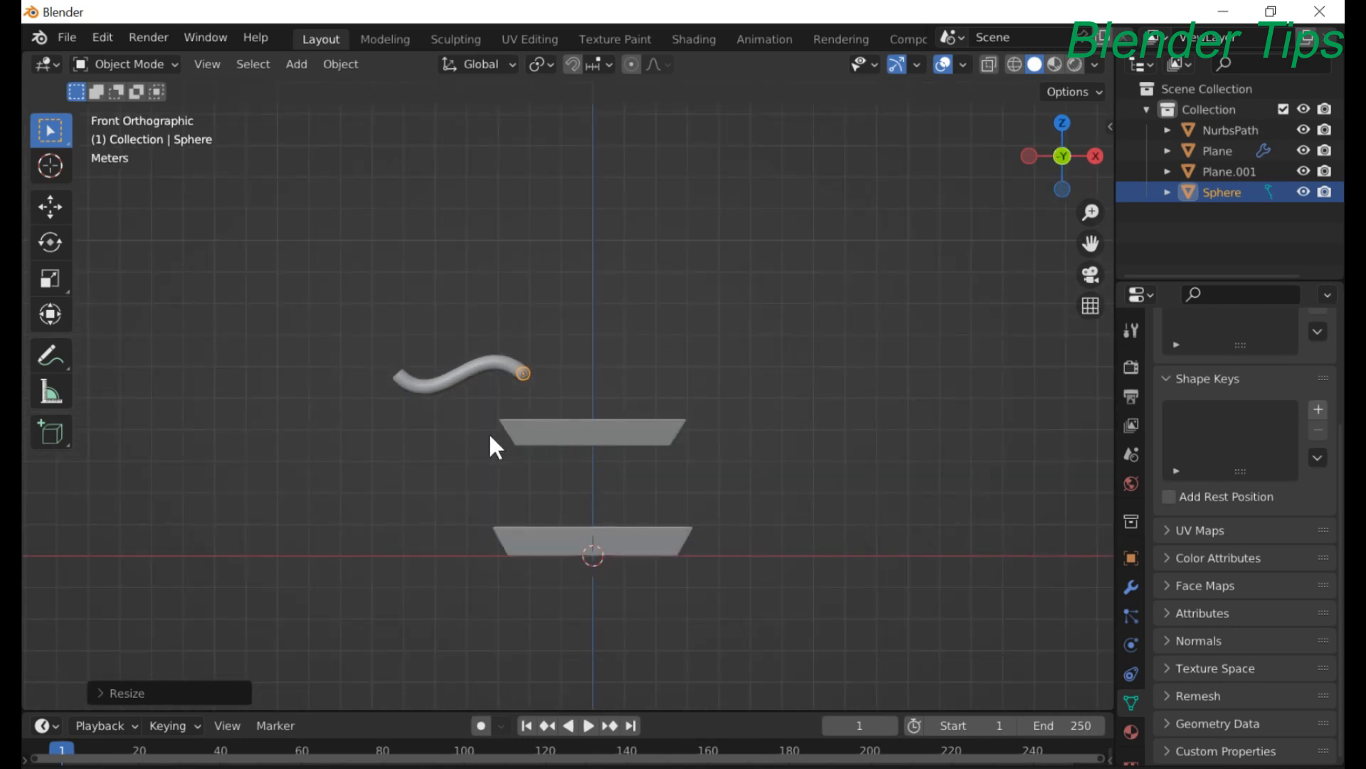
key(shift+a)
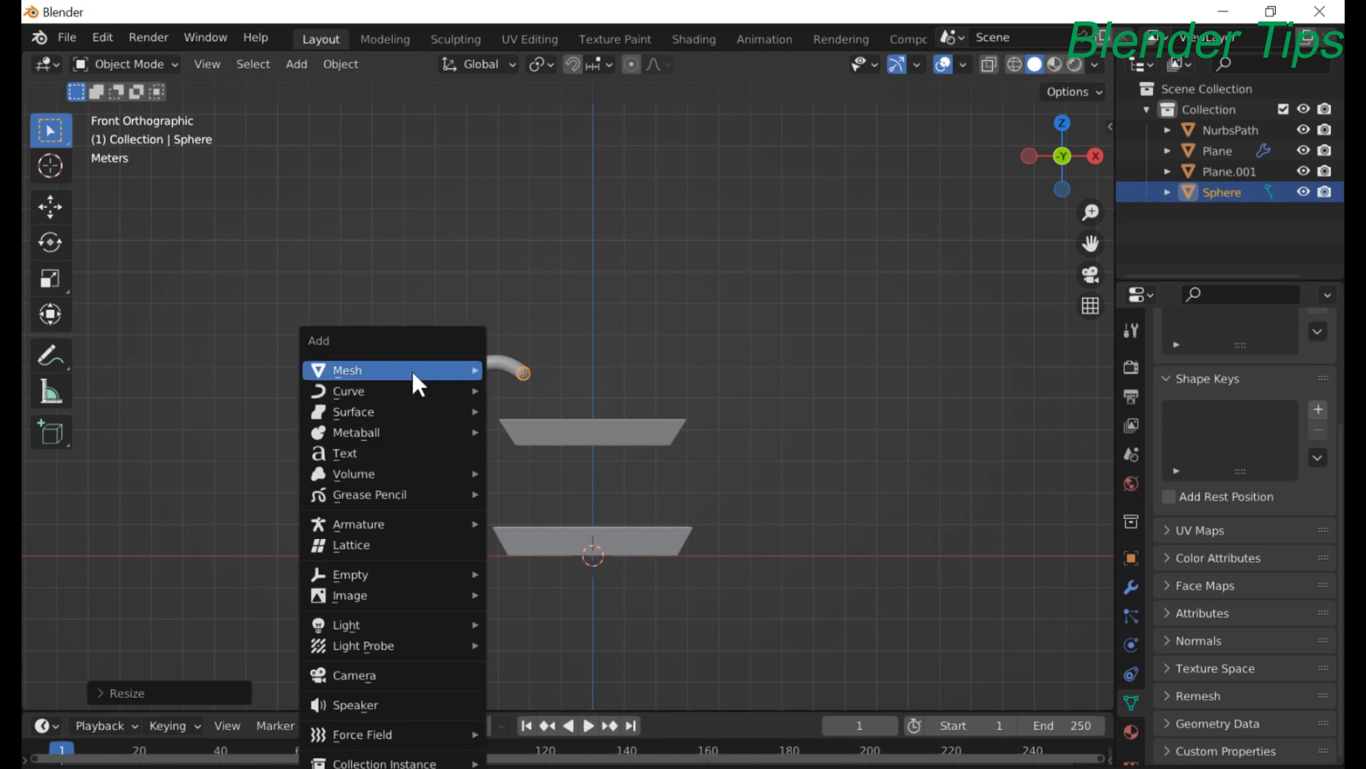
mouse_move(411, 370)
click(583, 403)
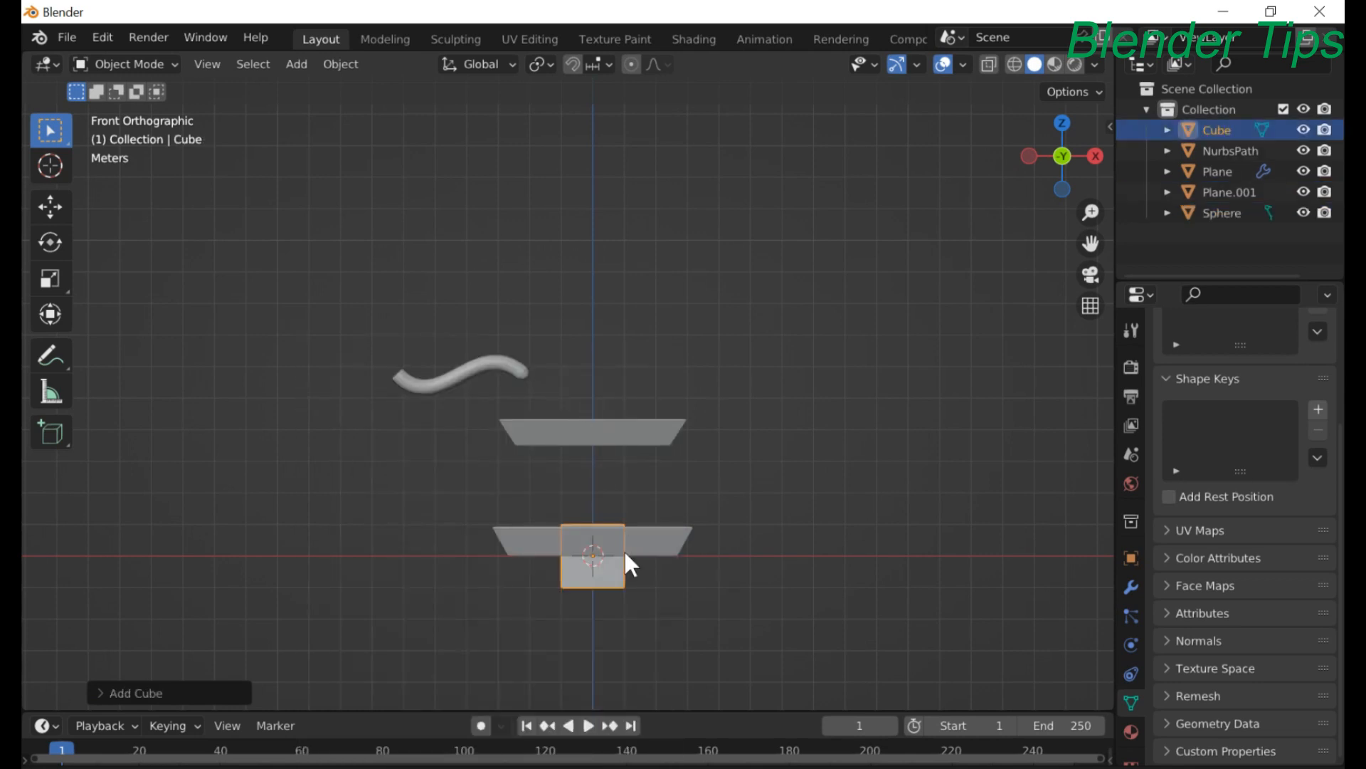
key(s)
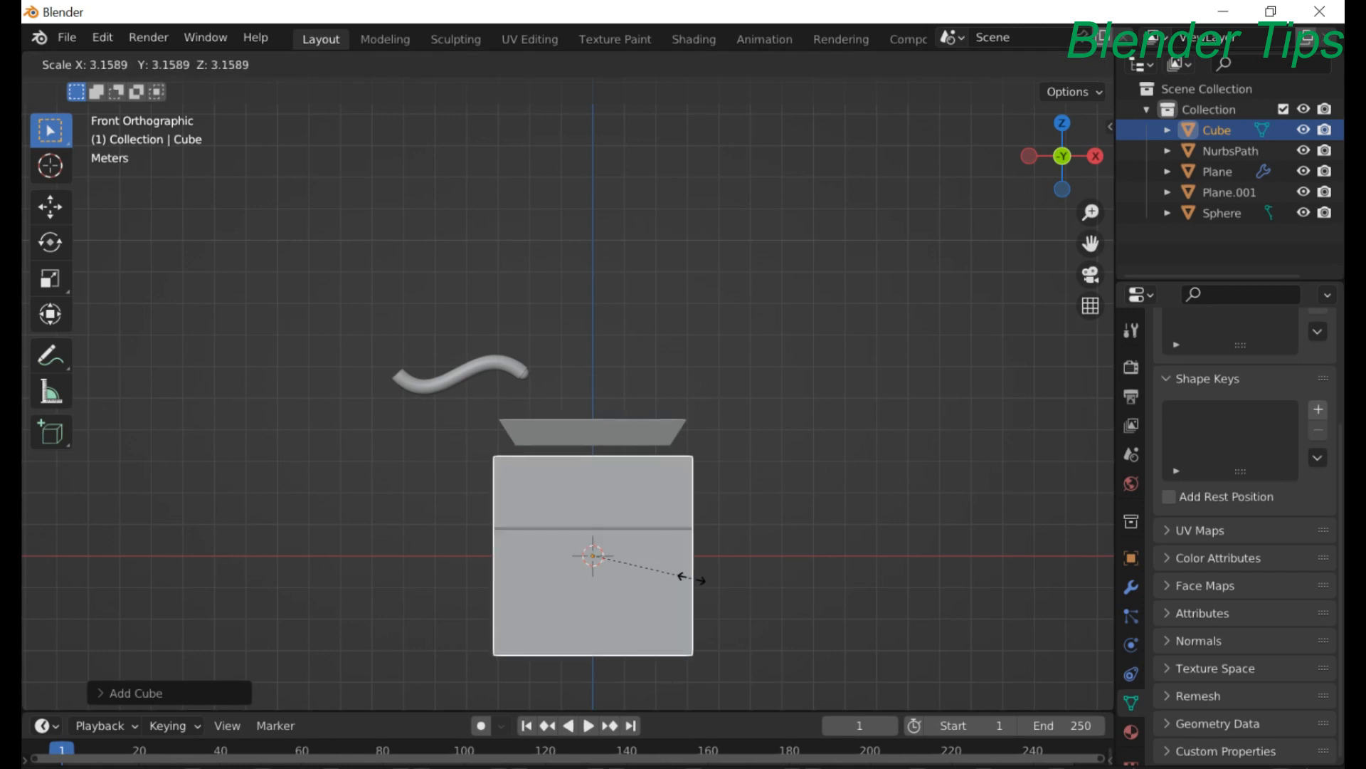
click(694, 580)
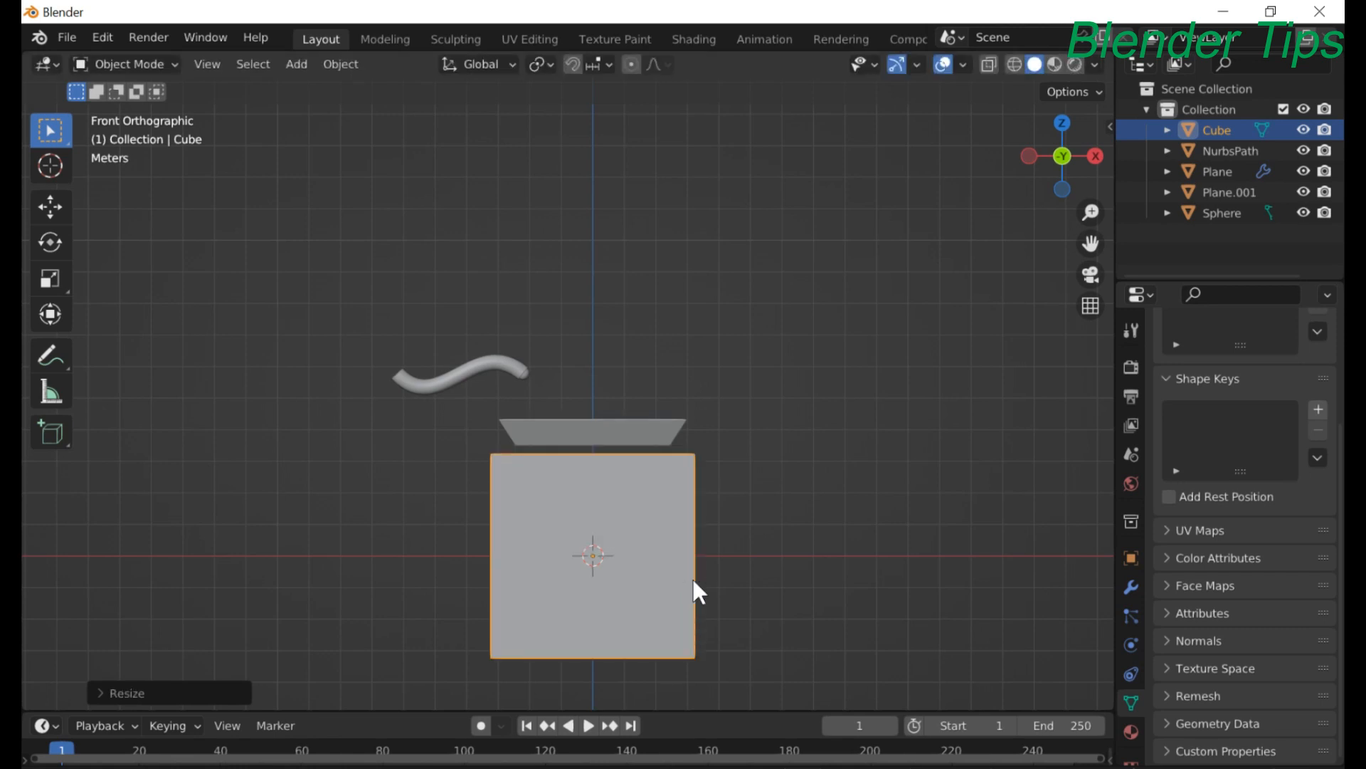
- Raise the cube about 3 m along Z, using wireframe shading to make it enclose both trays and the pipe's outlet
key(g)
key(z)
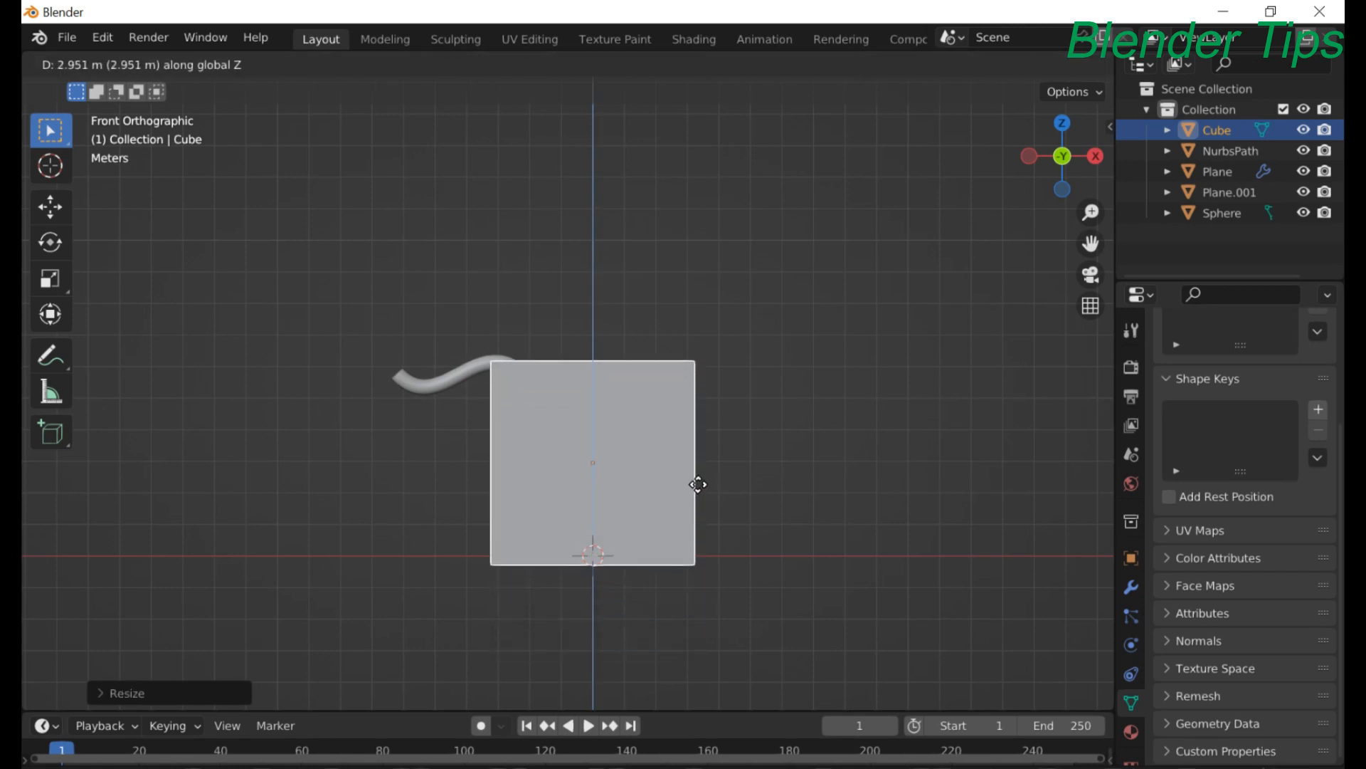
click(700, 474)
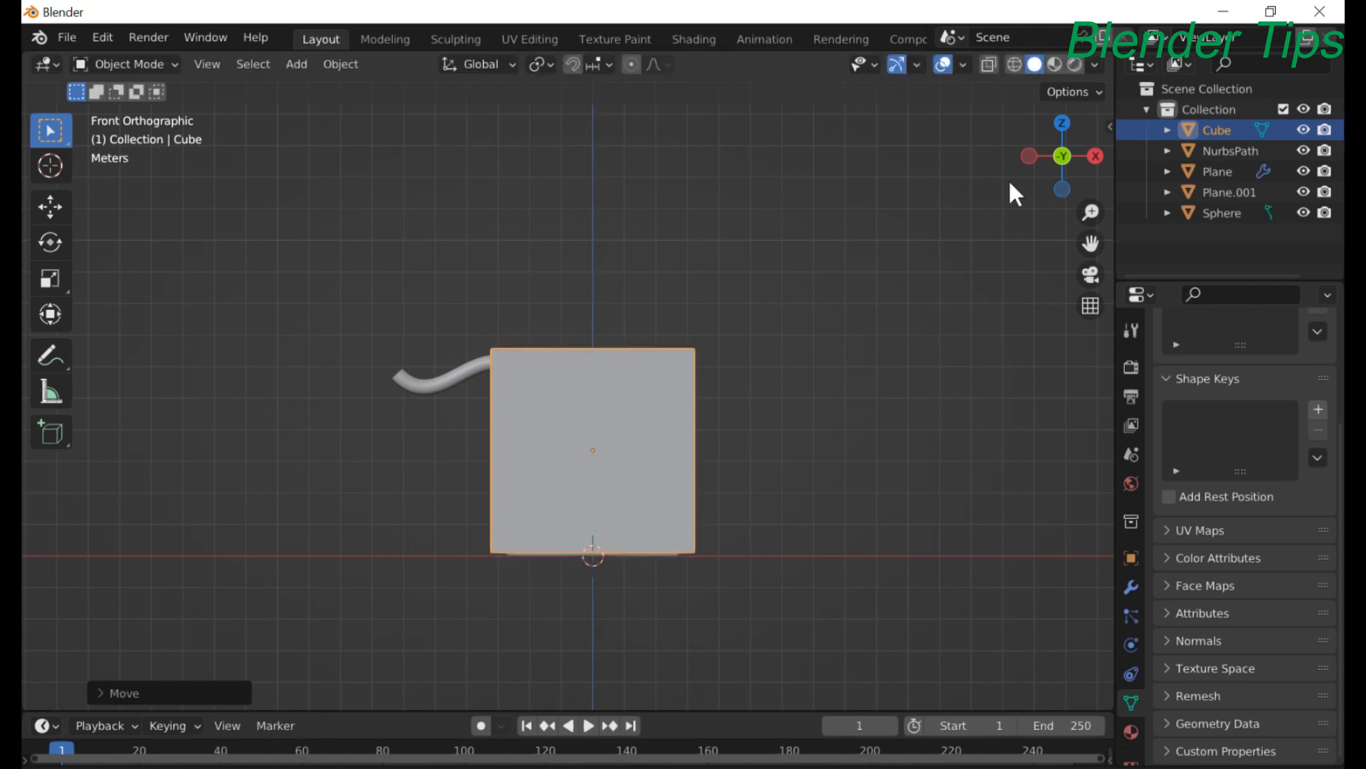
click(1013, 64)
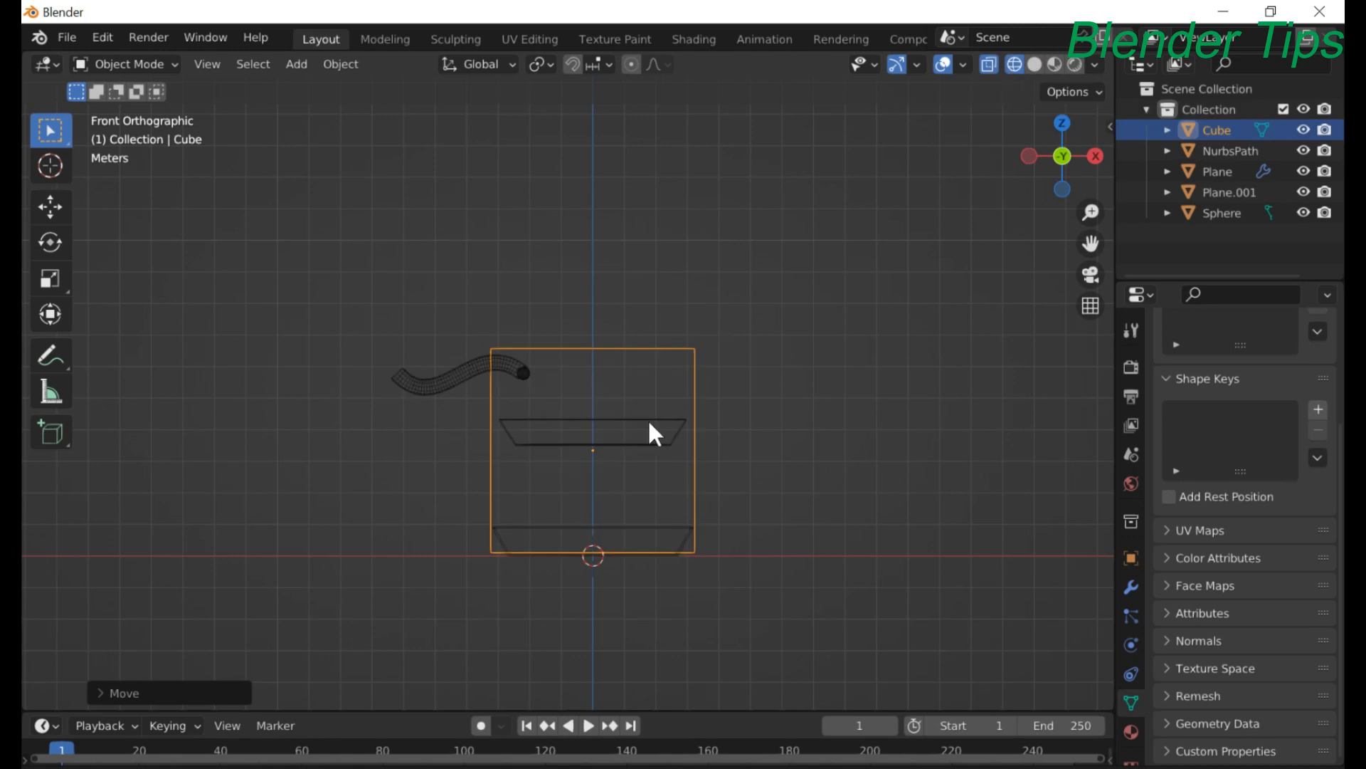
key(g)
key(z)
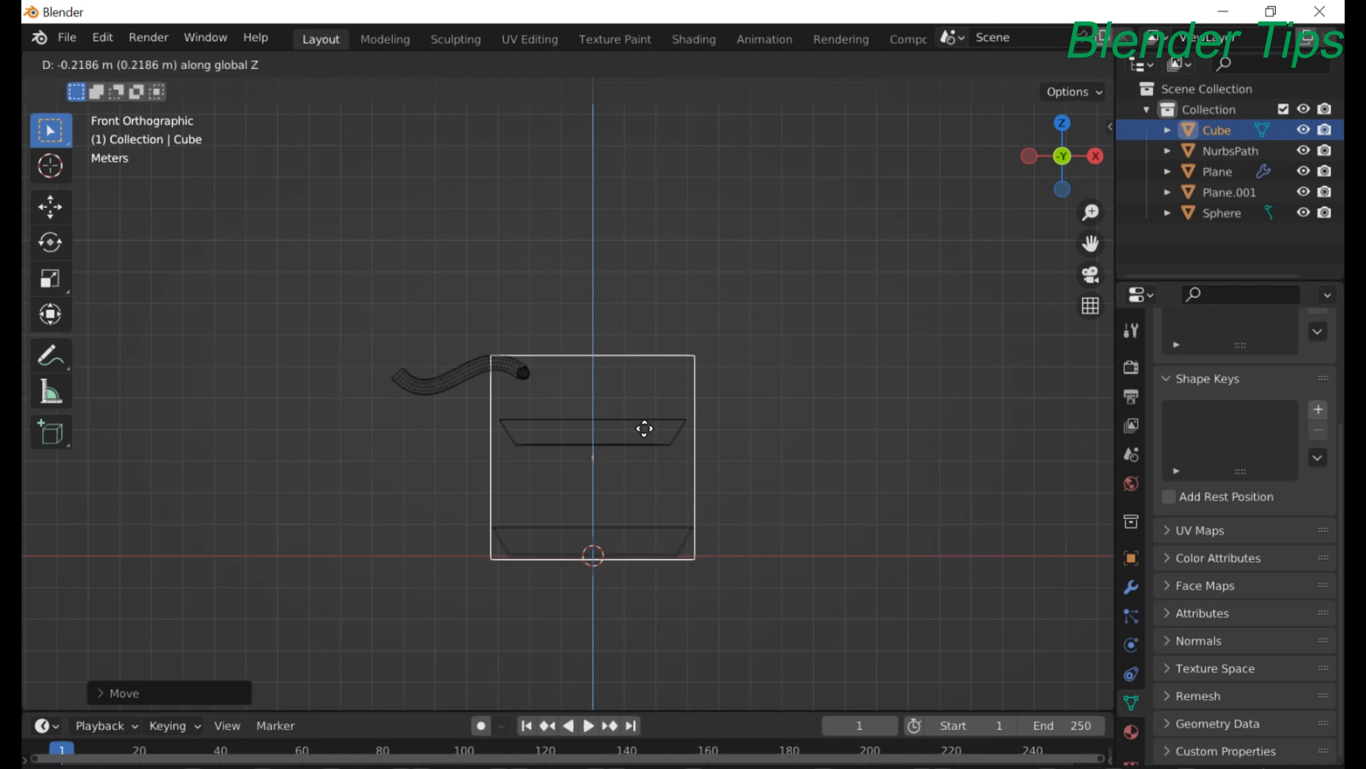
click(648, 428)
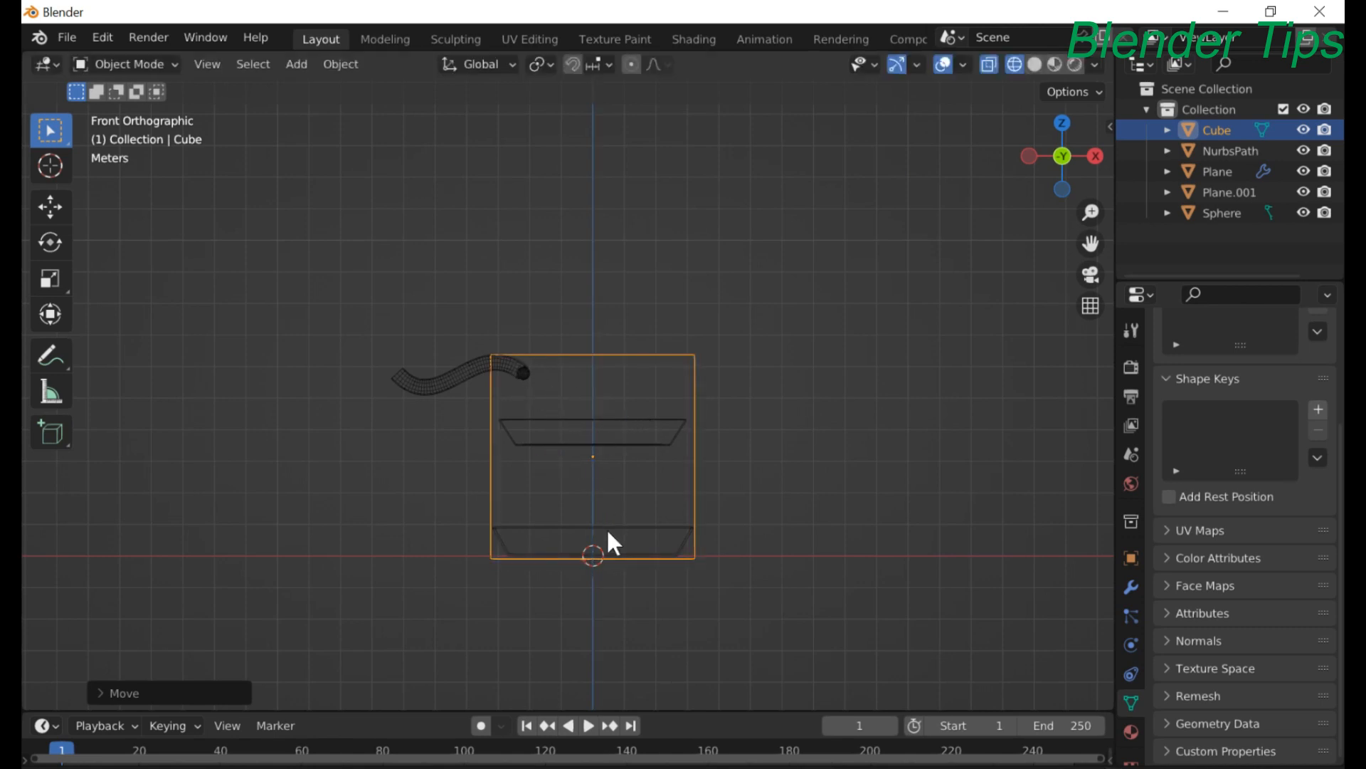
- Select the sphere at the pipe's end and give it Fluid physics of type Flow
middle_drag(726, 388, 537, 375)
scroll(704, 472, up, 4)
scroll(668, 478, down, 1)
click(477, 352)
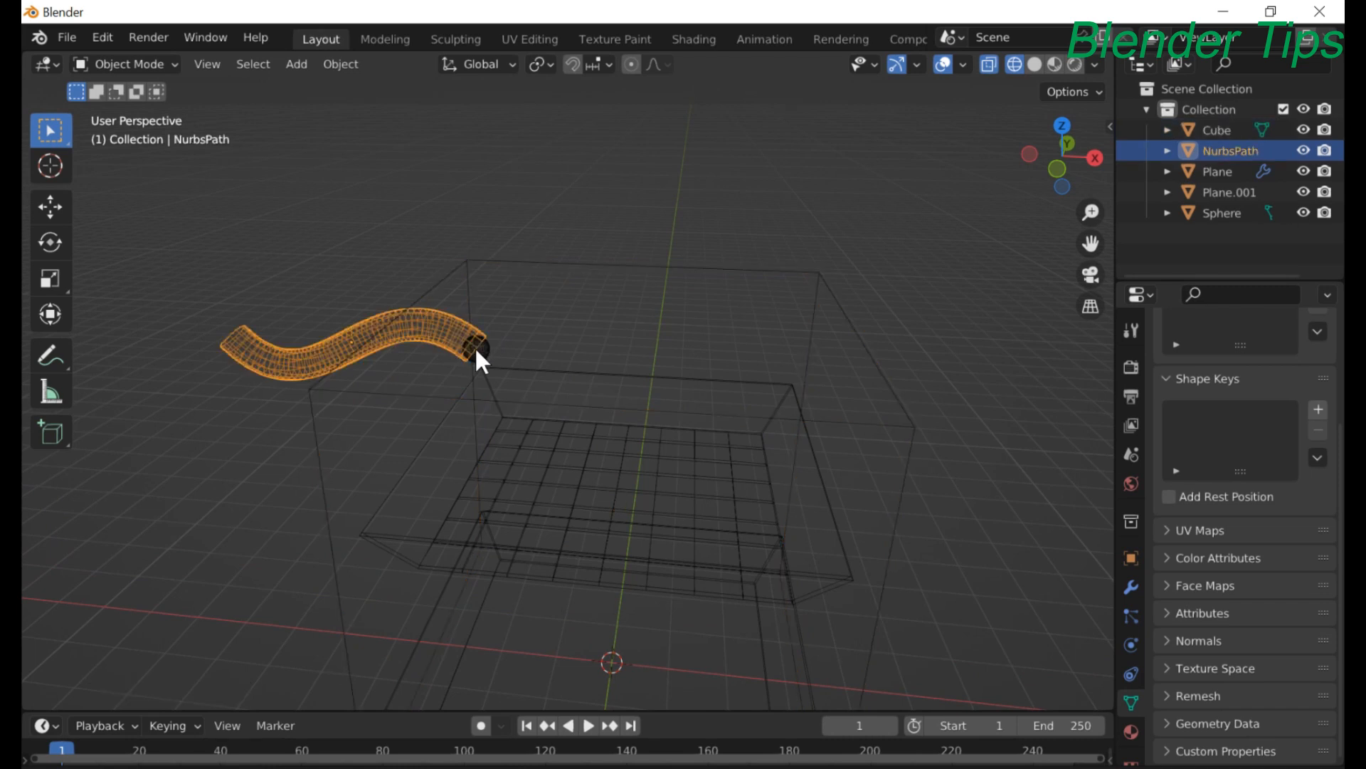
click(477, 352)
scroll(662, 462, down, 3)
middle_drag(662, 462, 884, 476)
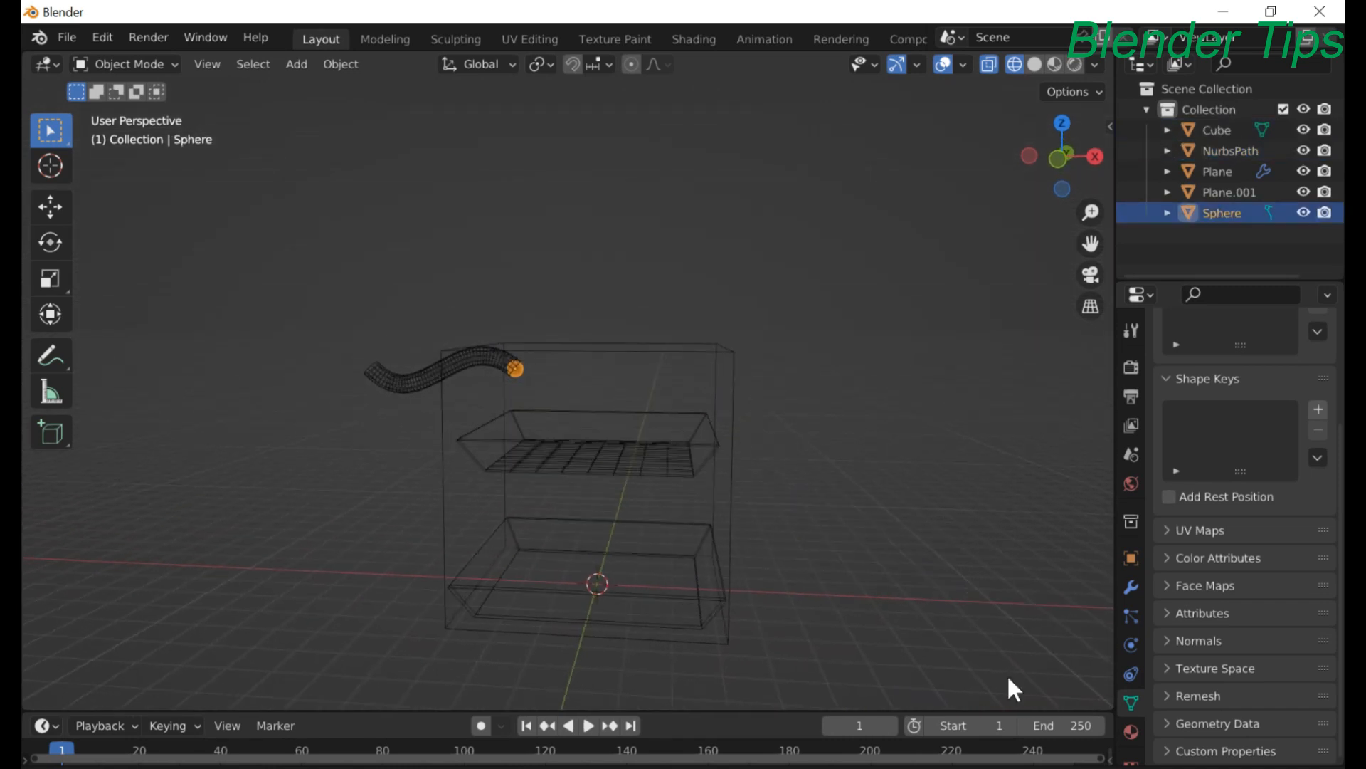
click(1133, 648)
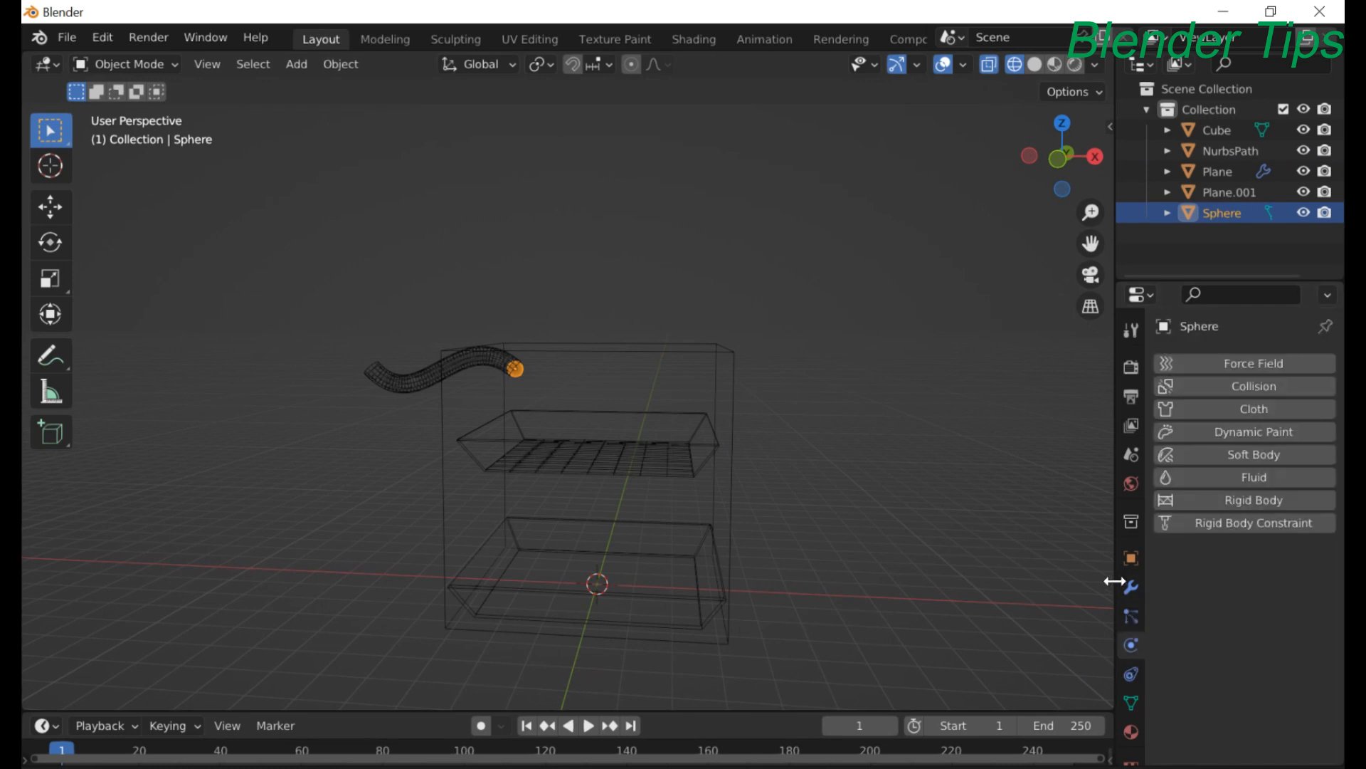
drag(1114, 581, 1012, 573)
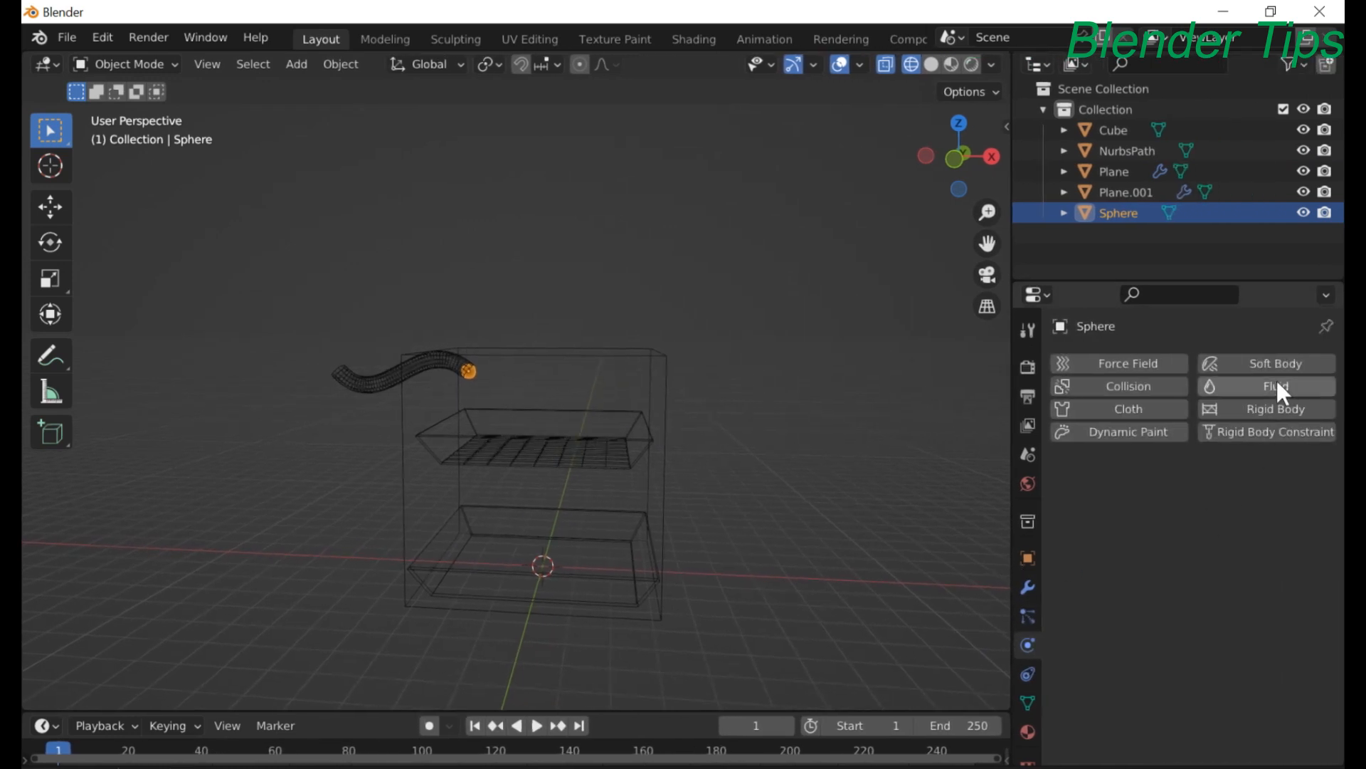
click(1276, 382)
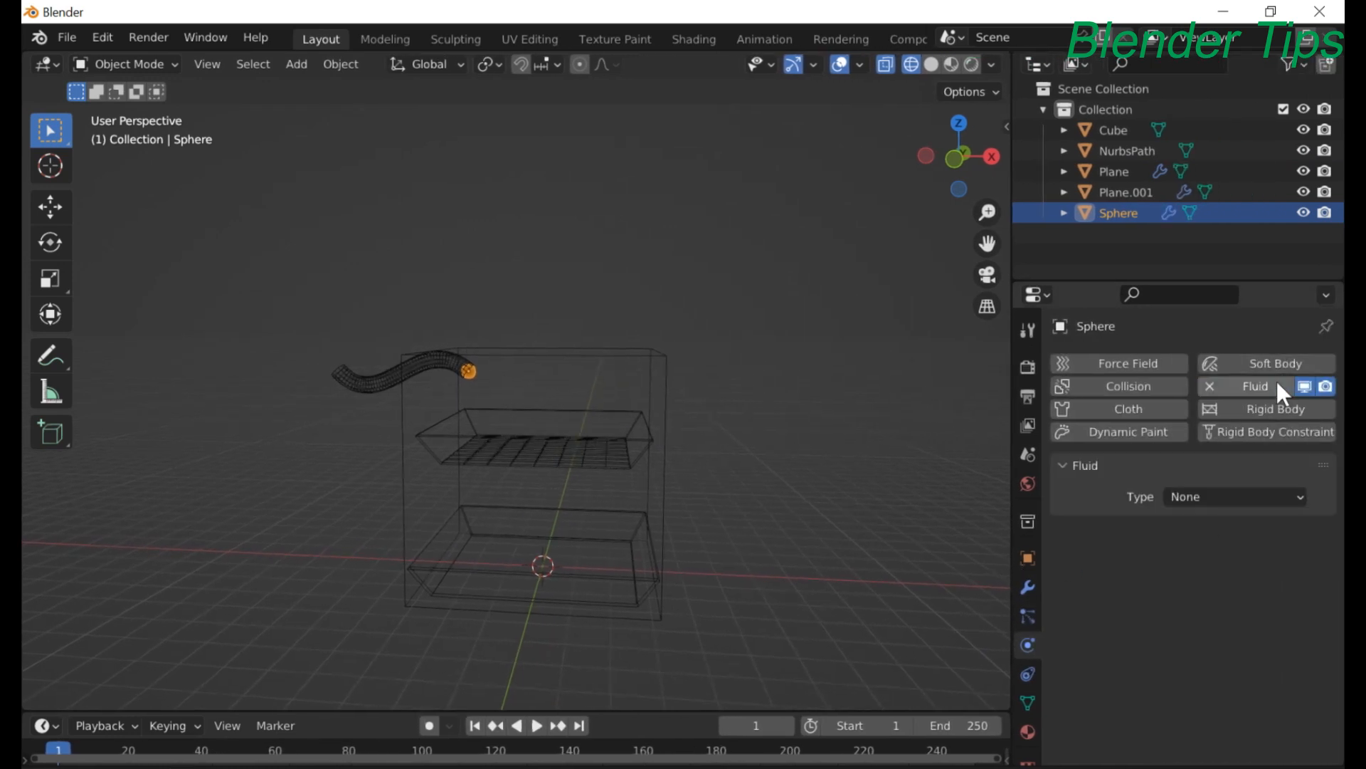
click(1251, 493)
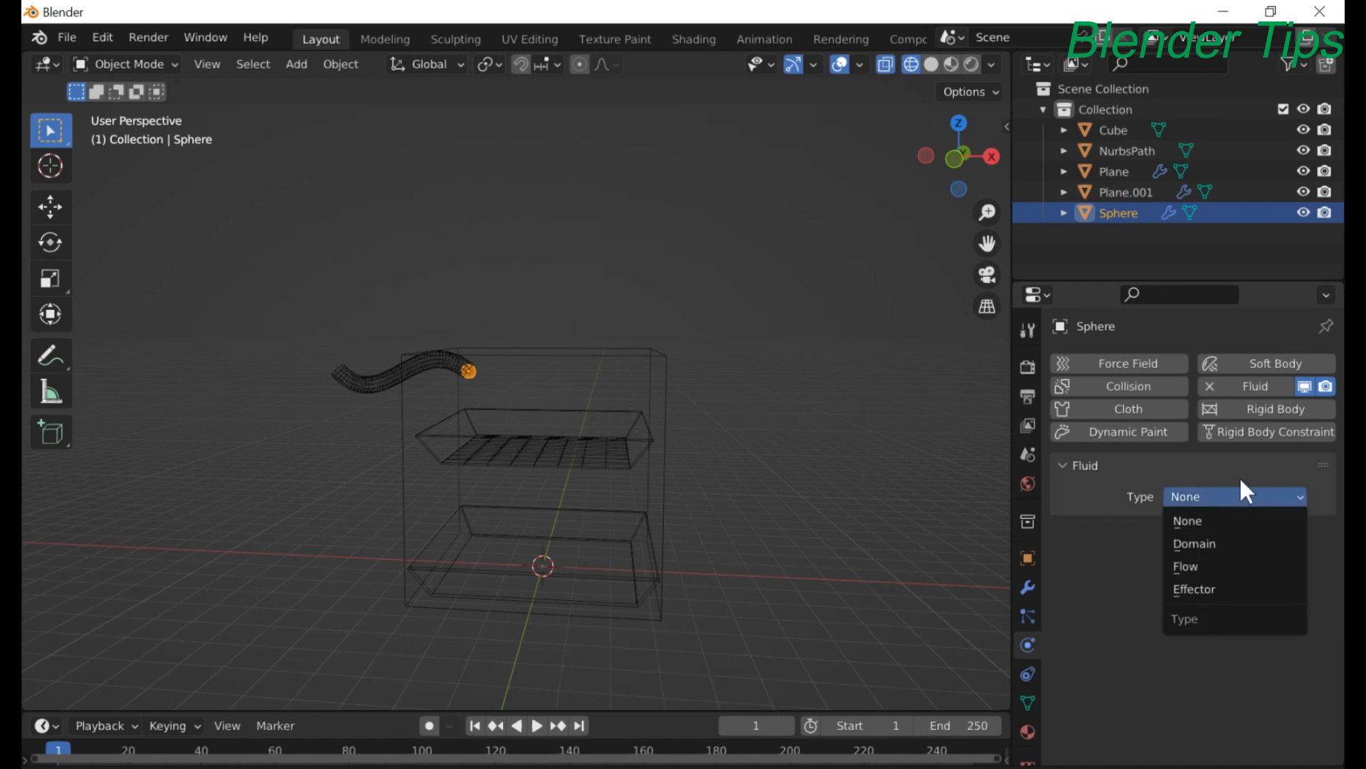
click(1188, 570)
- Set the sphere's flow type to Liquid and its flow behavior to Inflow
click(1206, 560)
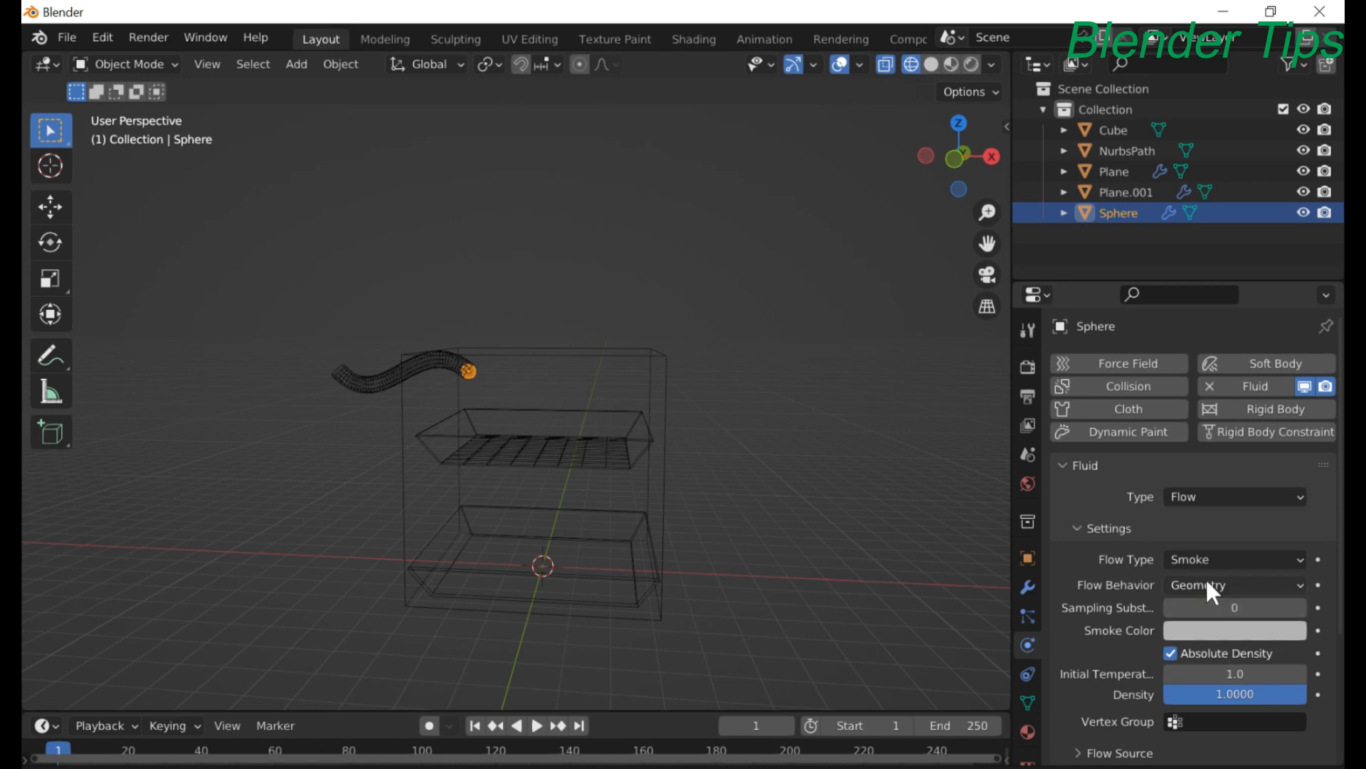
click(1203, 561)
click(1207, 651)
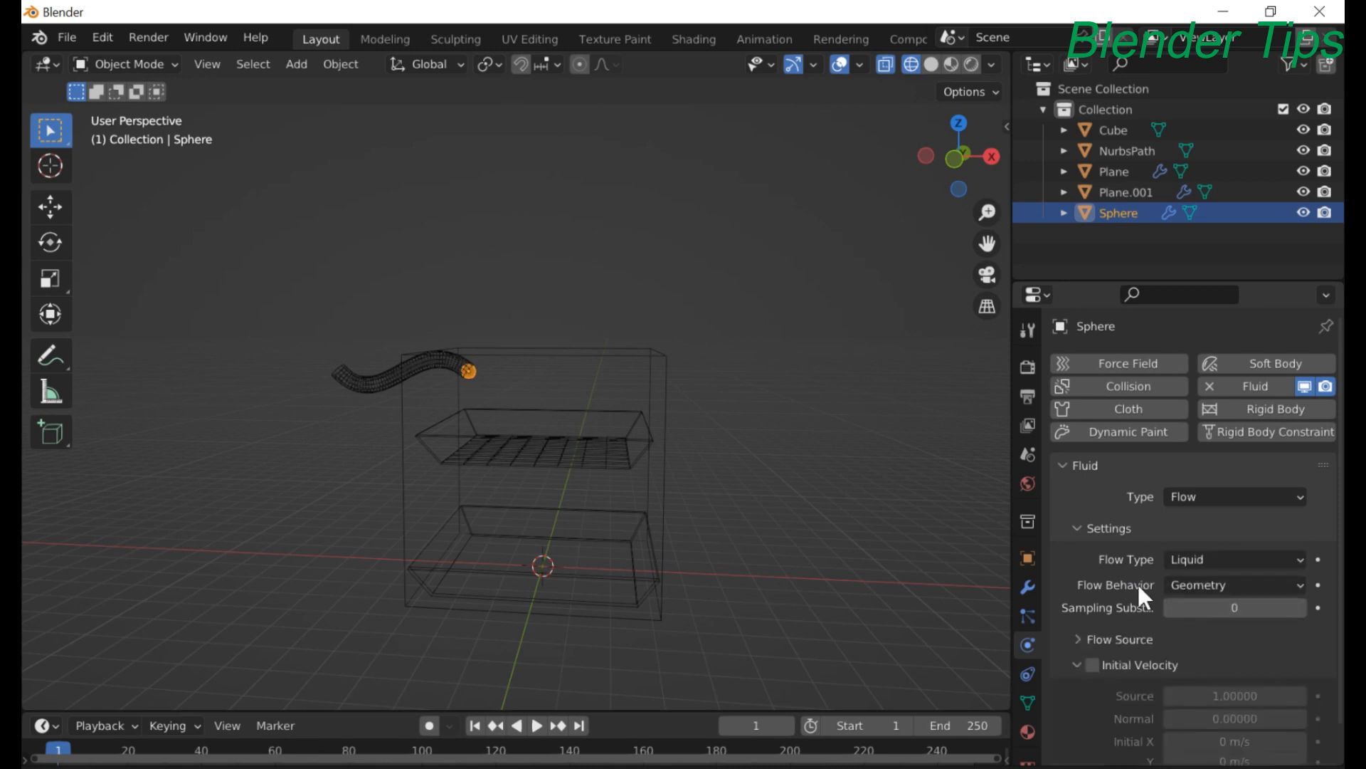
click(1213, 584)
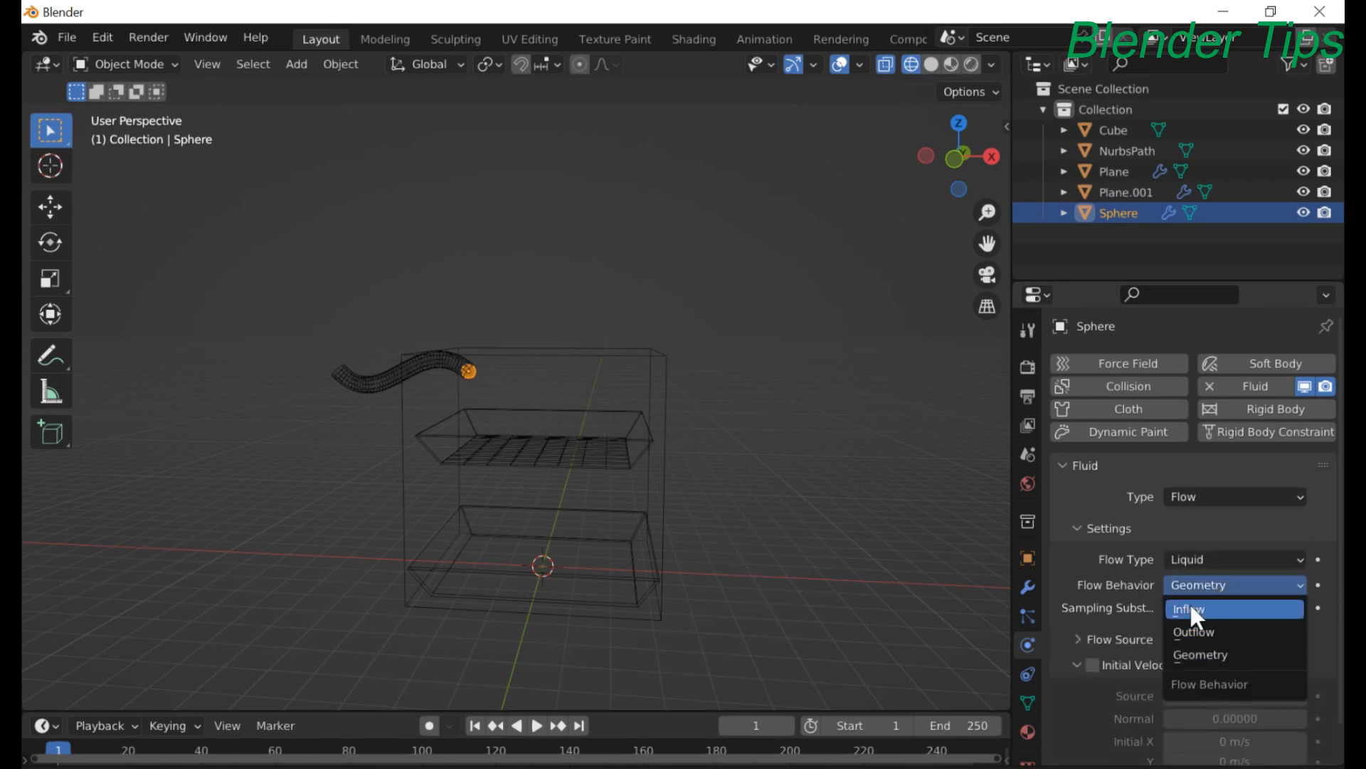
click(1192, 608)
scroll(1201, 570, down, 2)
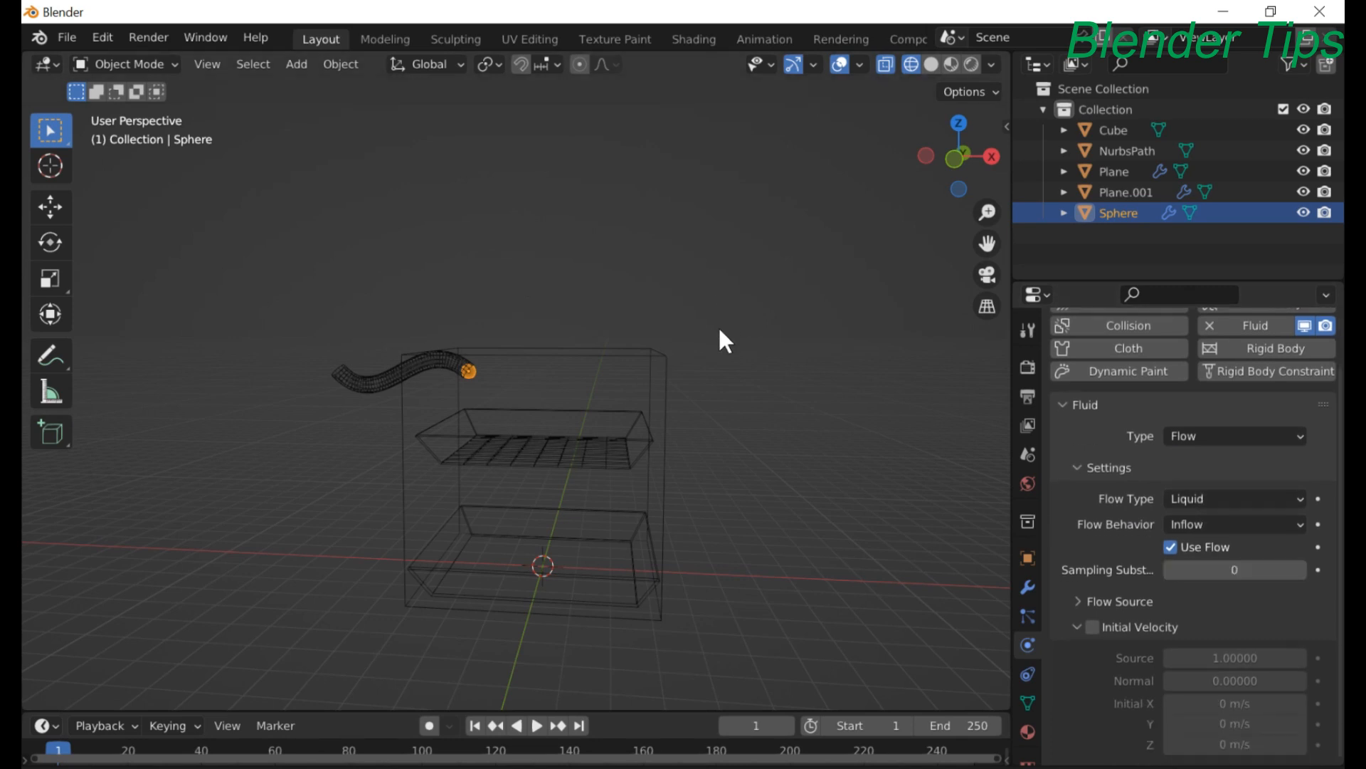
scroll(721, 338, down, 1)
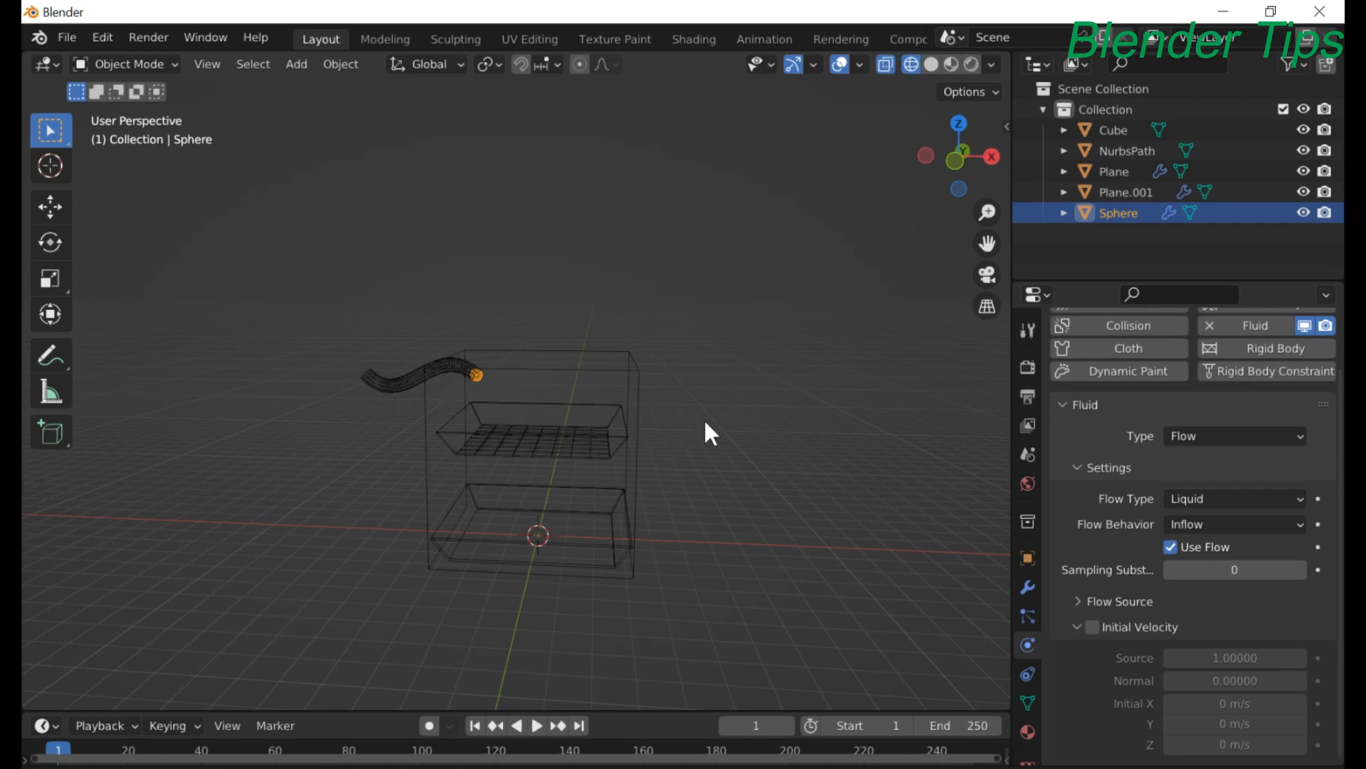
- Enable the sphere's initial velocity and set Initial X to 2 m/s
click(1094, 626)
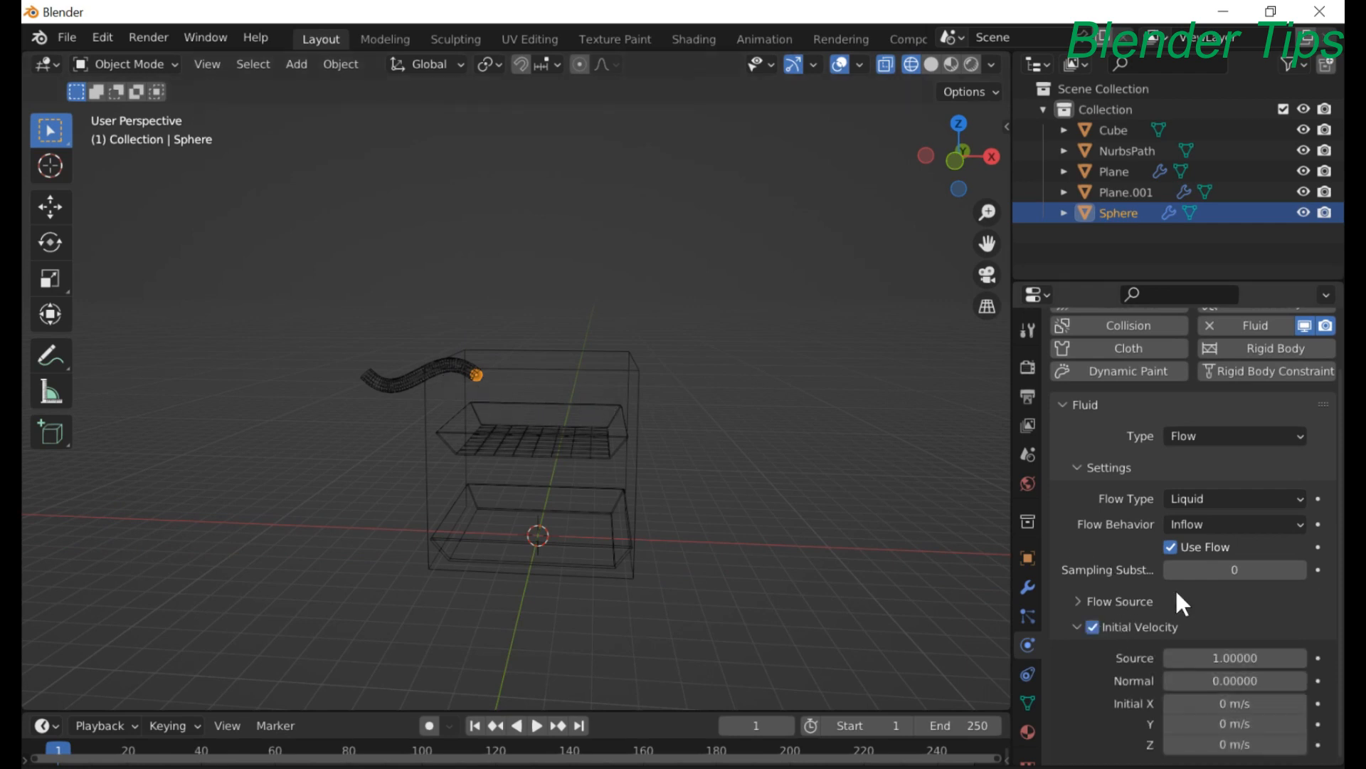
click(1185, 703)
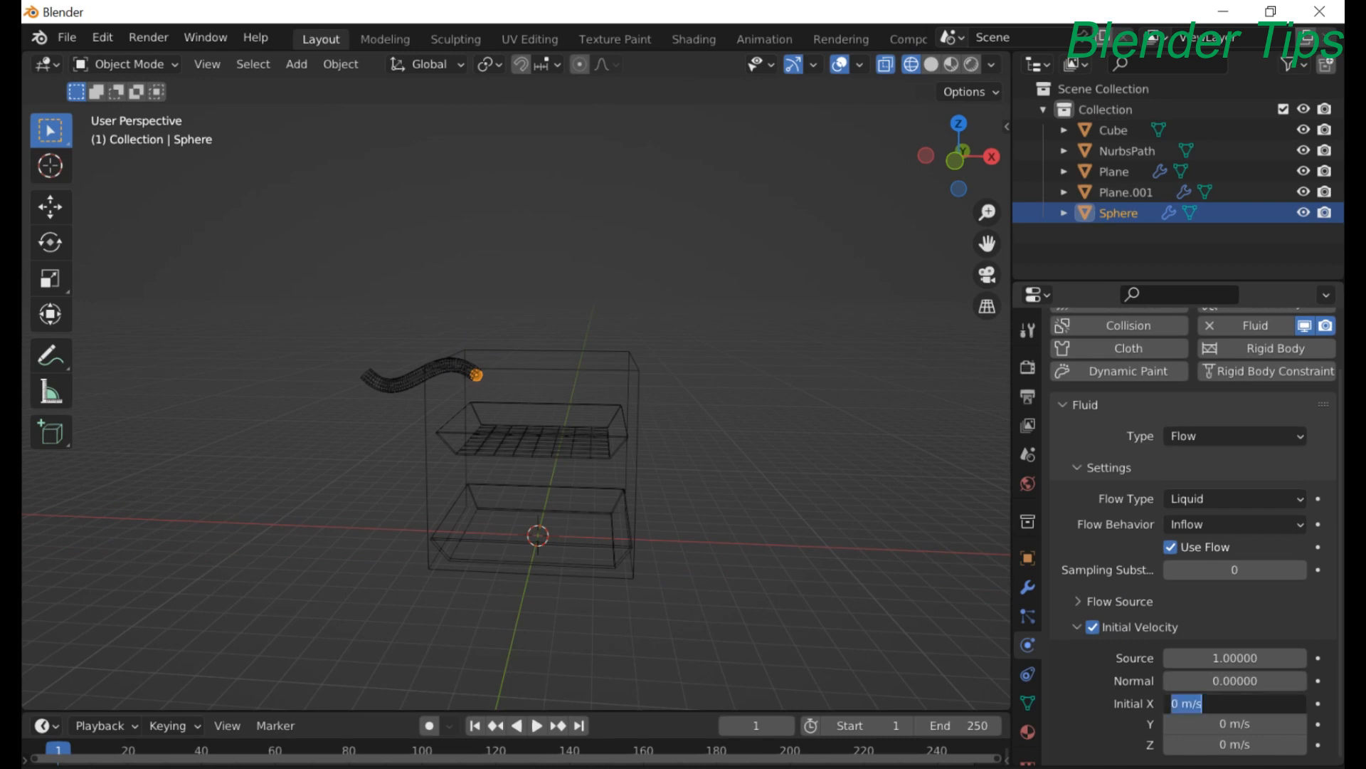
text(2)
key(Return)
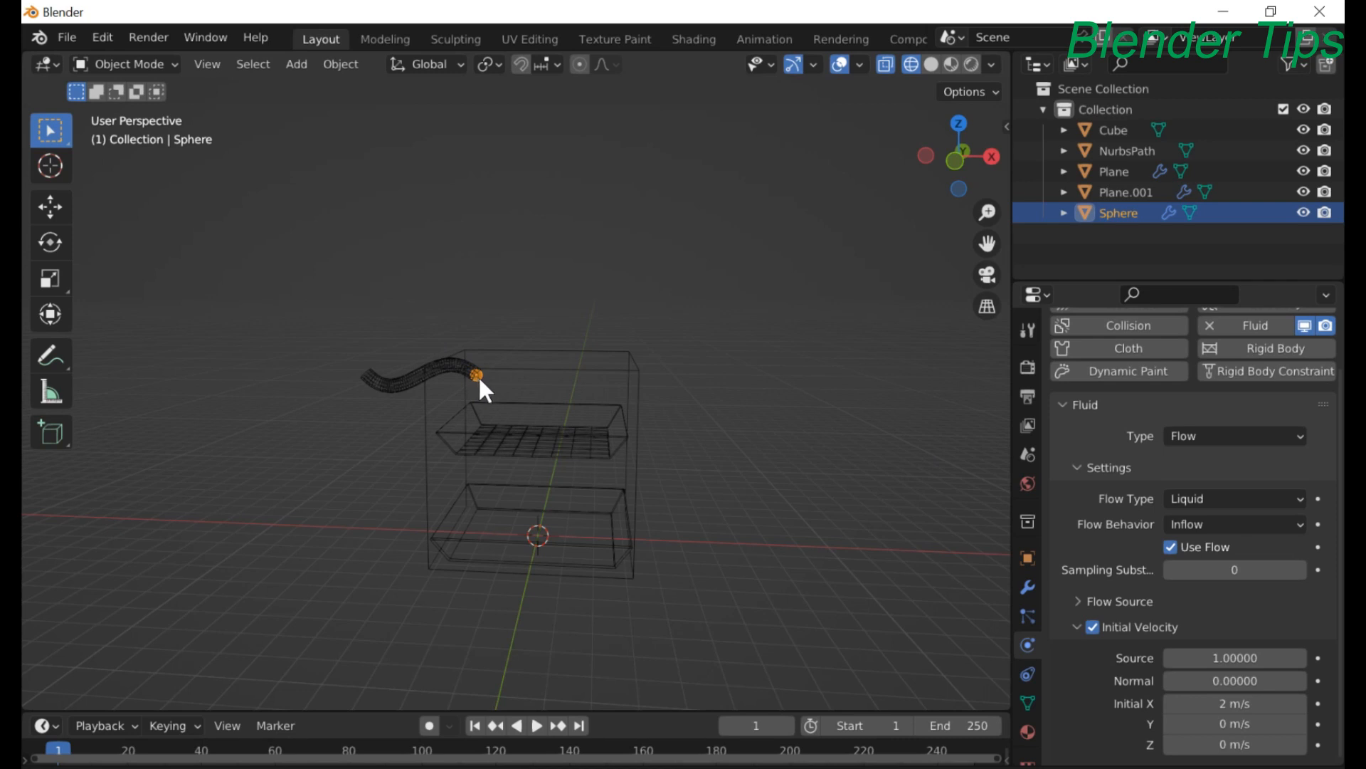
- Give the perforated upper tray Fluid physics of type Effector and enable its Is Planar option
scroll(573, 403, down, 2)
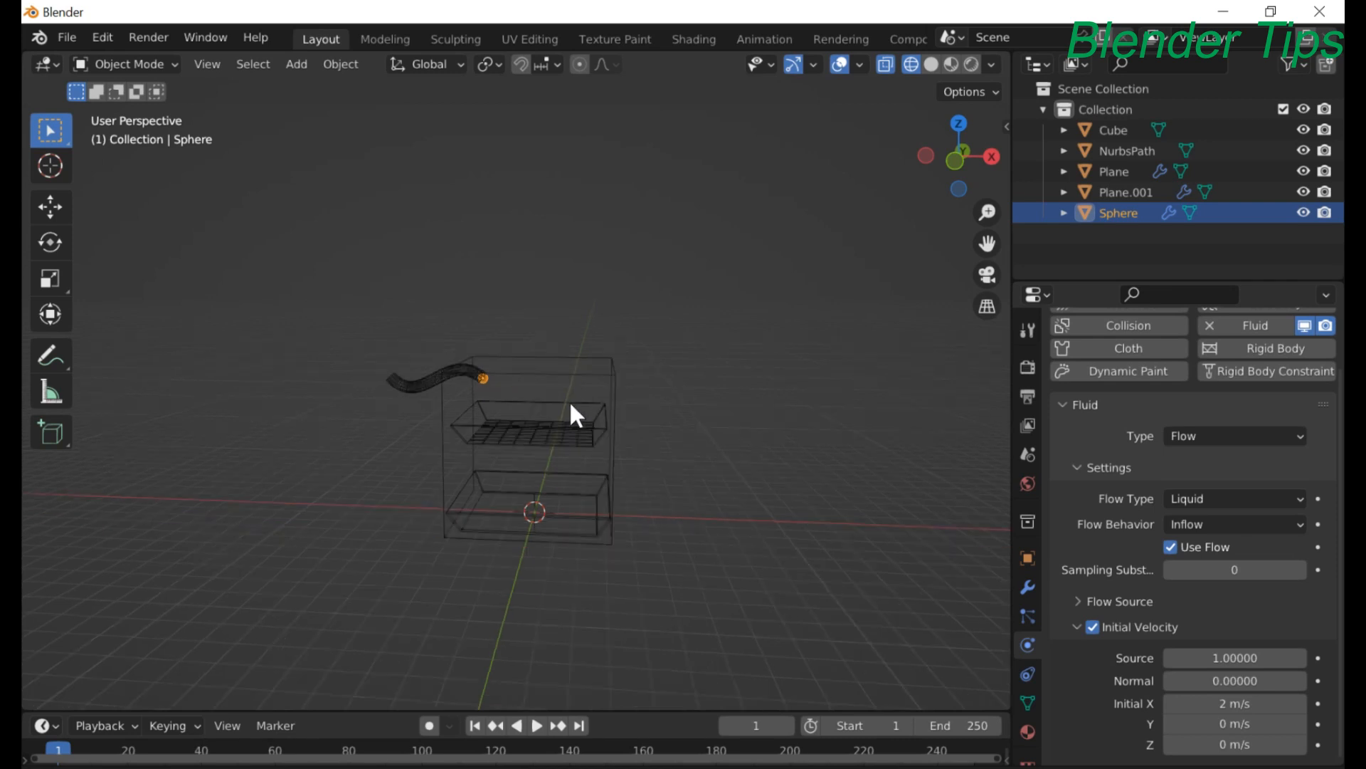
mouse_move(607, 426)
middle_down()
mouse_move(612, 442)
mouse_move(633, 430)
middle_up()
scroll(634, 427, up, 2)
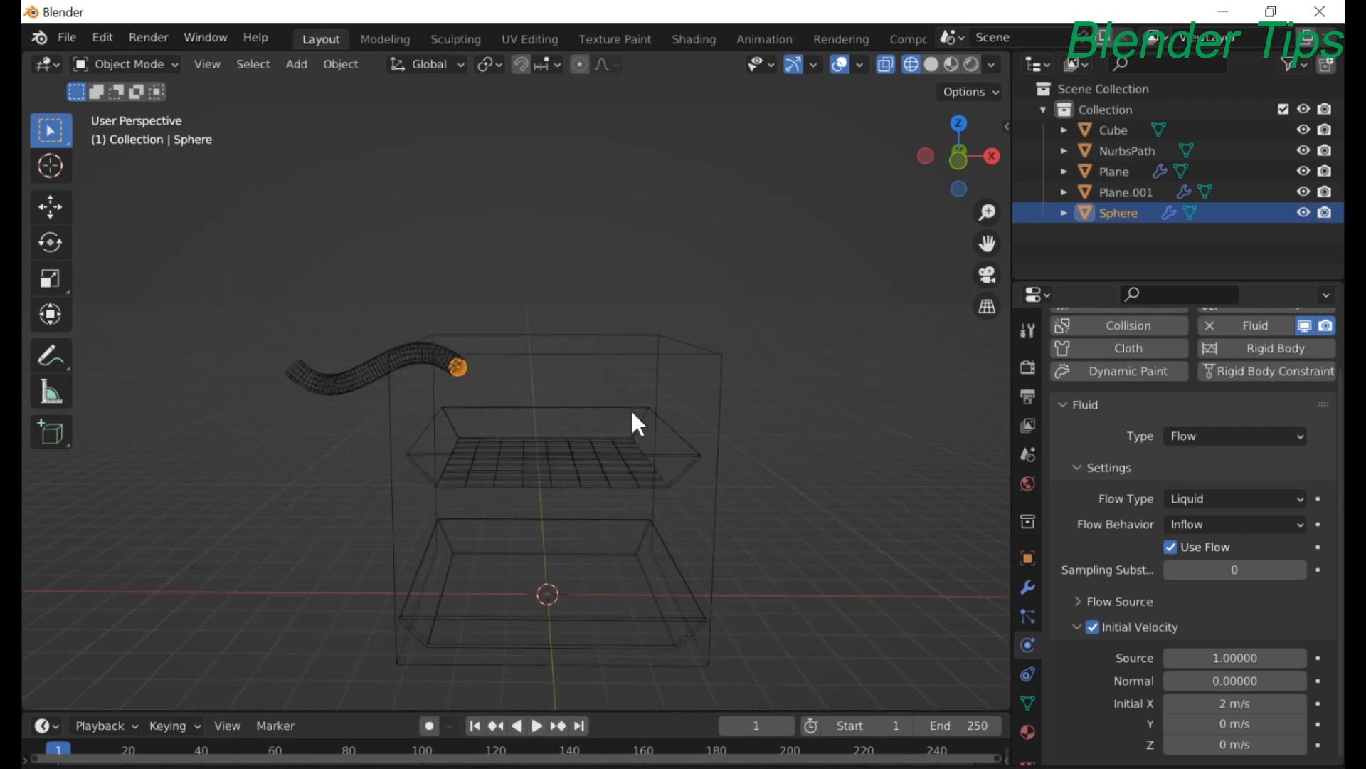
click(621, 461)
middle_drag(810, 409, 715, 390)
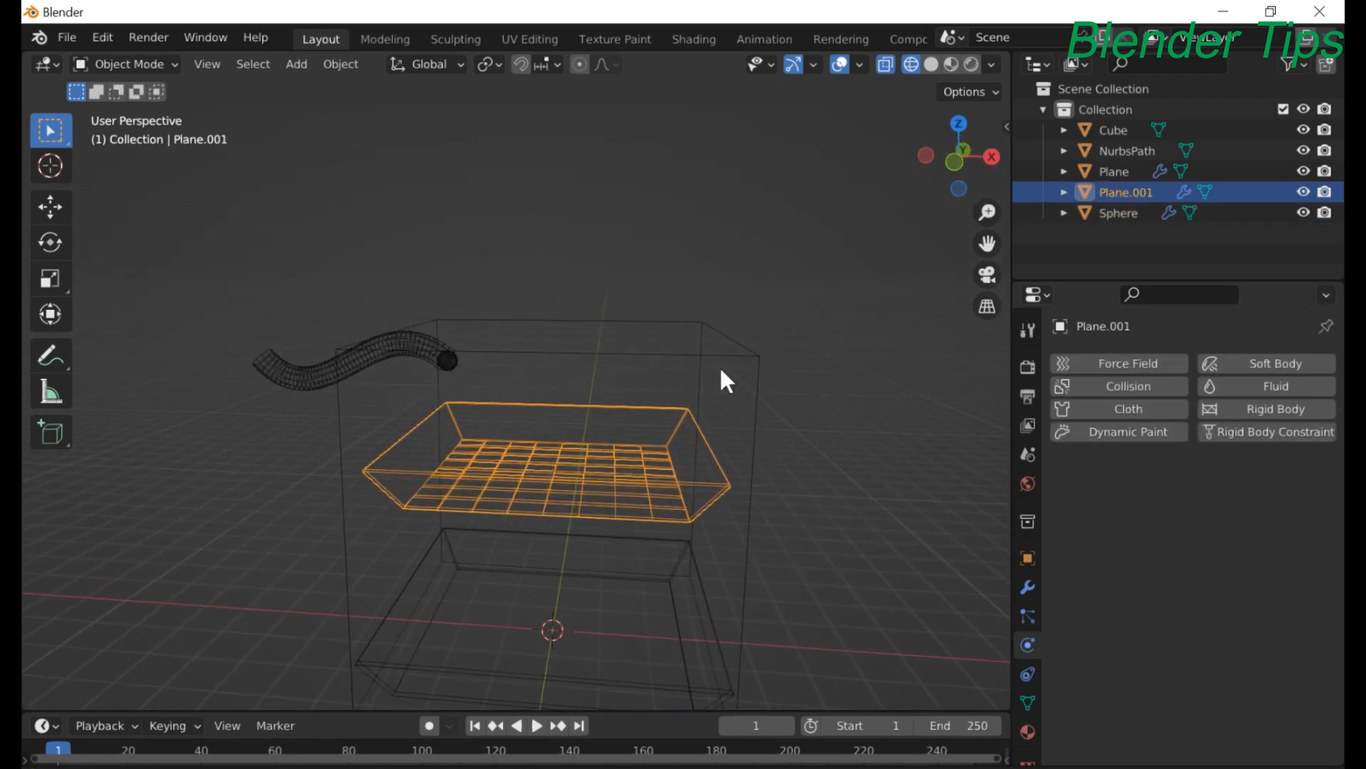
click(1257, 387)
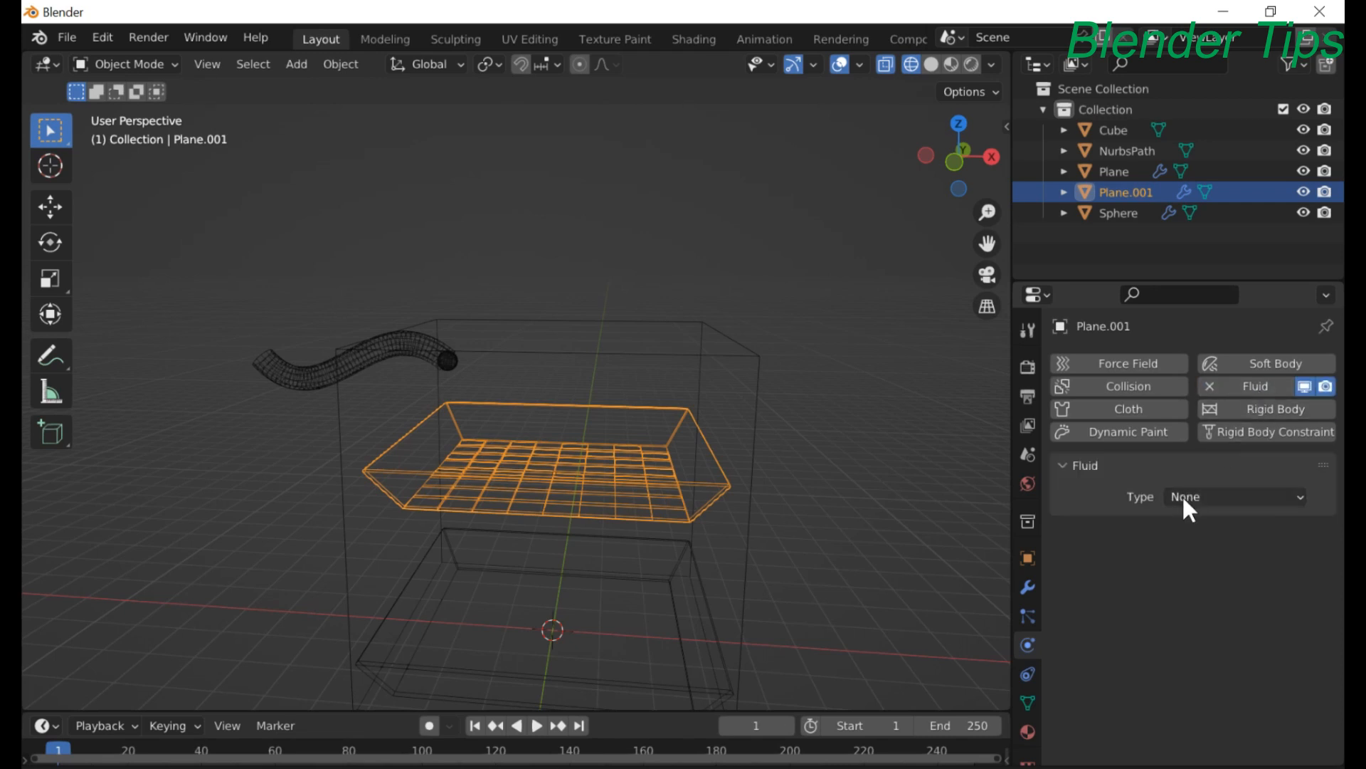
click(1183, 498)
click(1191, 586)
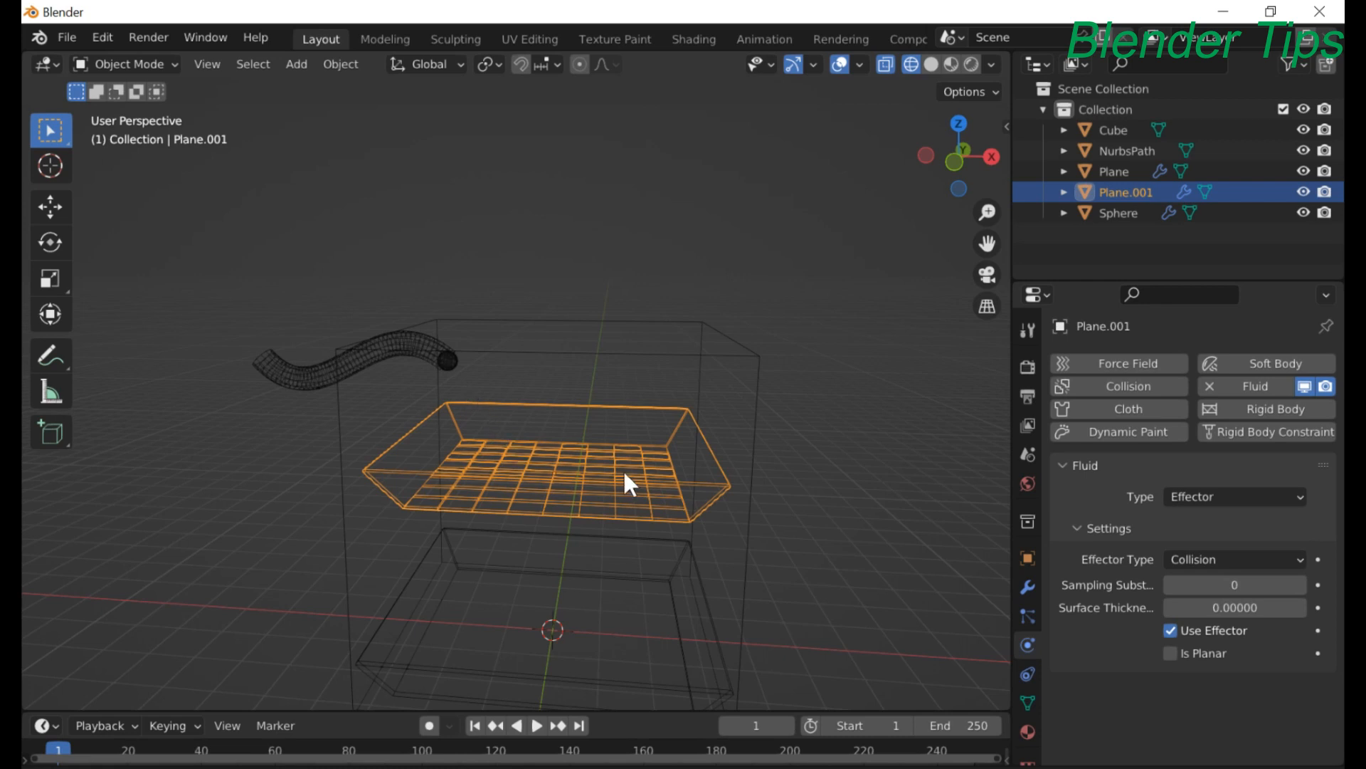
middle_drag(580, 456, 514, 407)
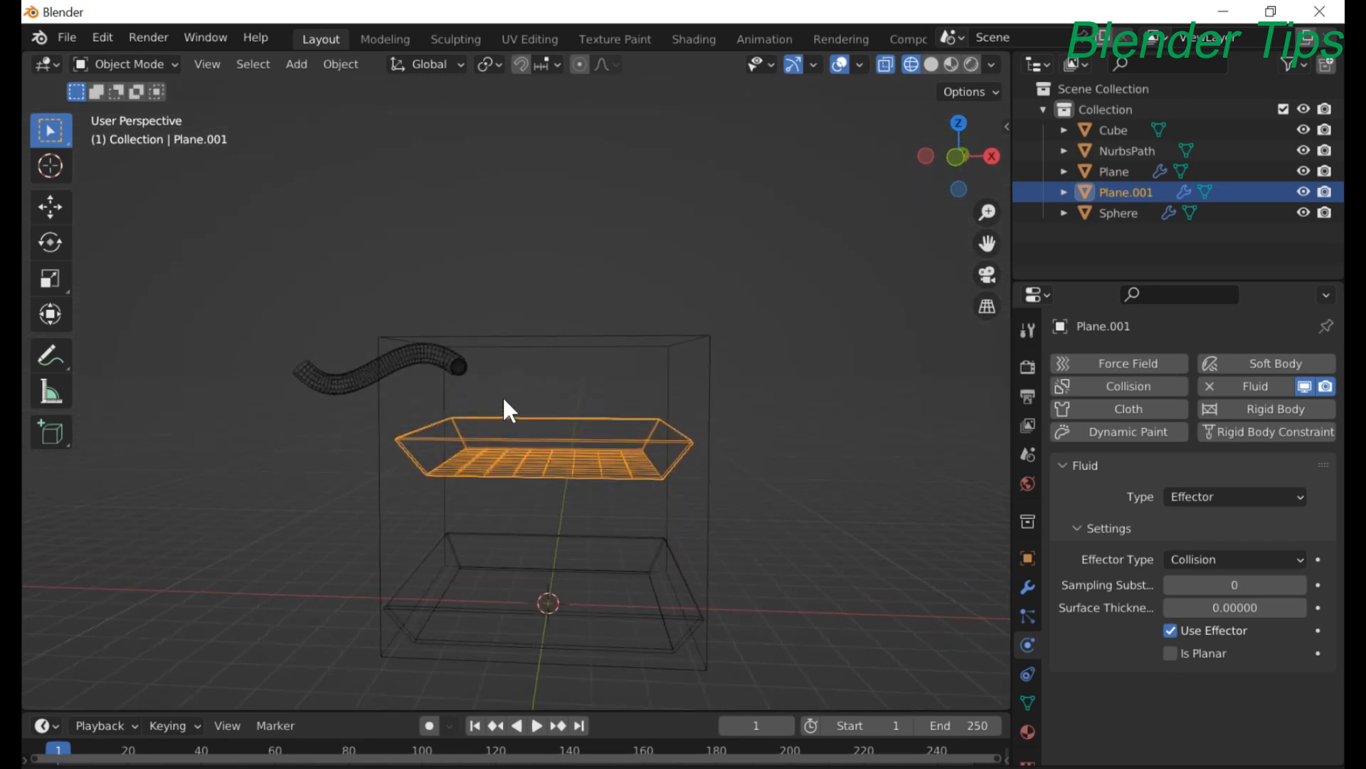
middle_drag(582, 448, 562, 354)
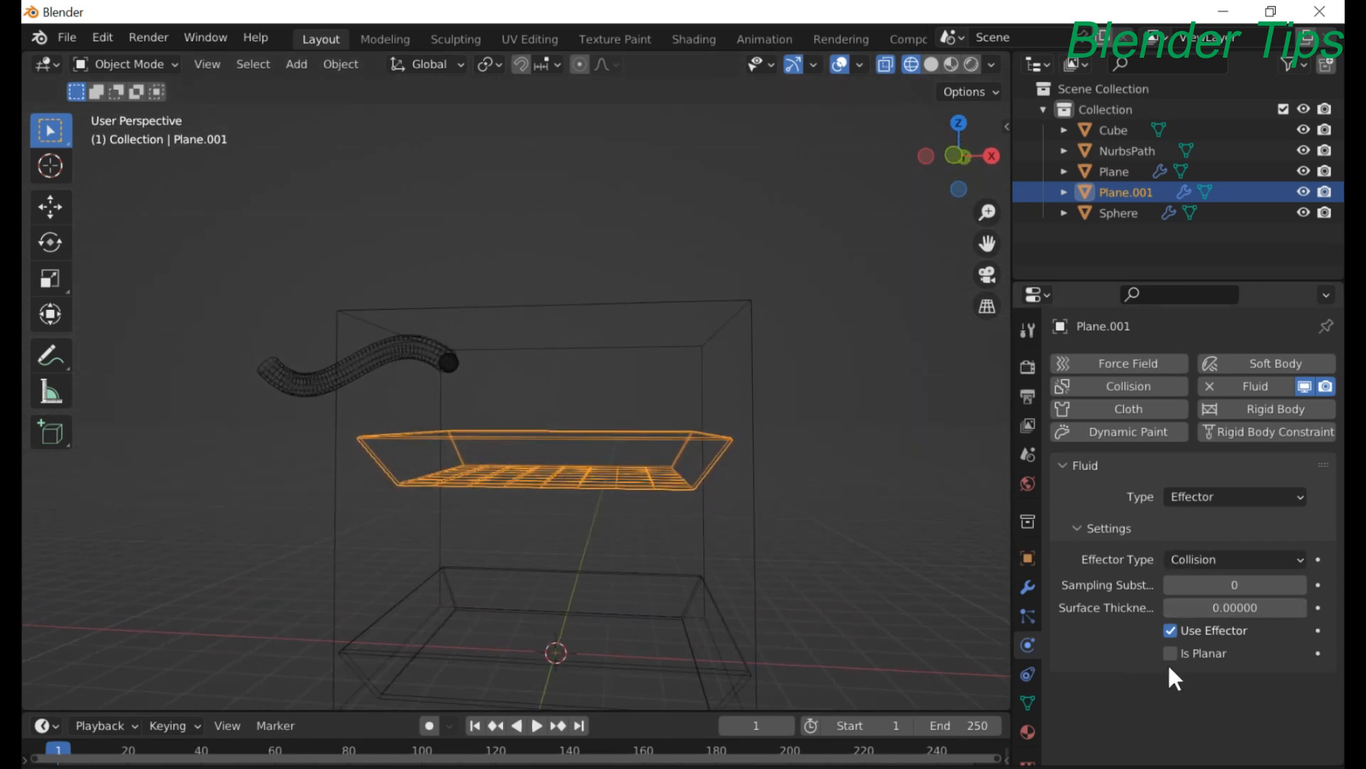
middle_drag(867, 423, 790, 424)
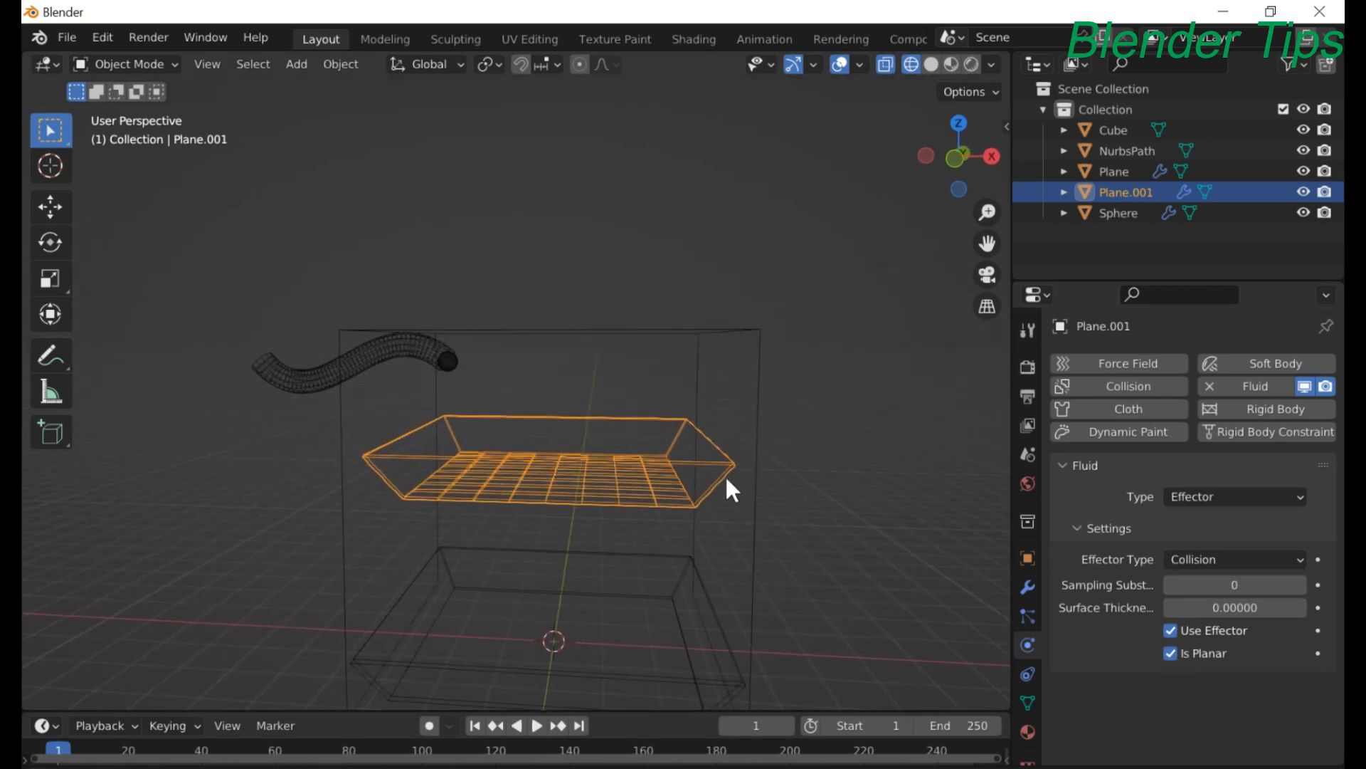
- Give the lower tray Fluid physics of type Effector and enable its Is Planar option
click(666, 566)
click(666, 563)
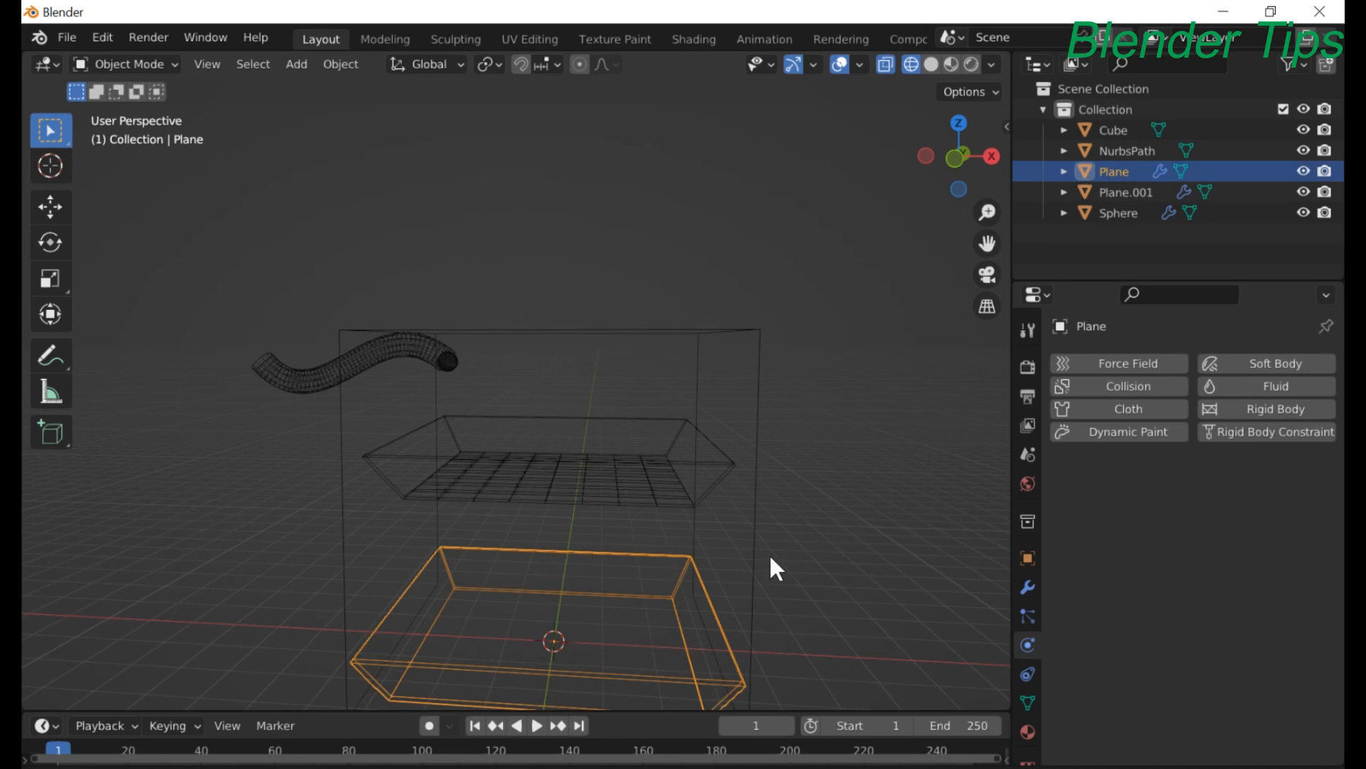
click(1280, 416)
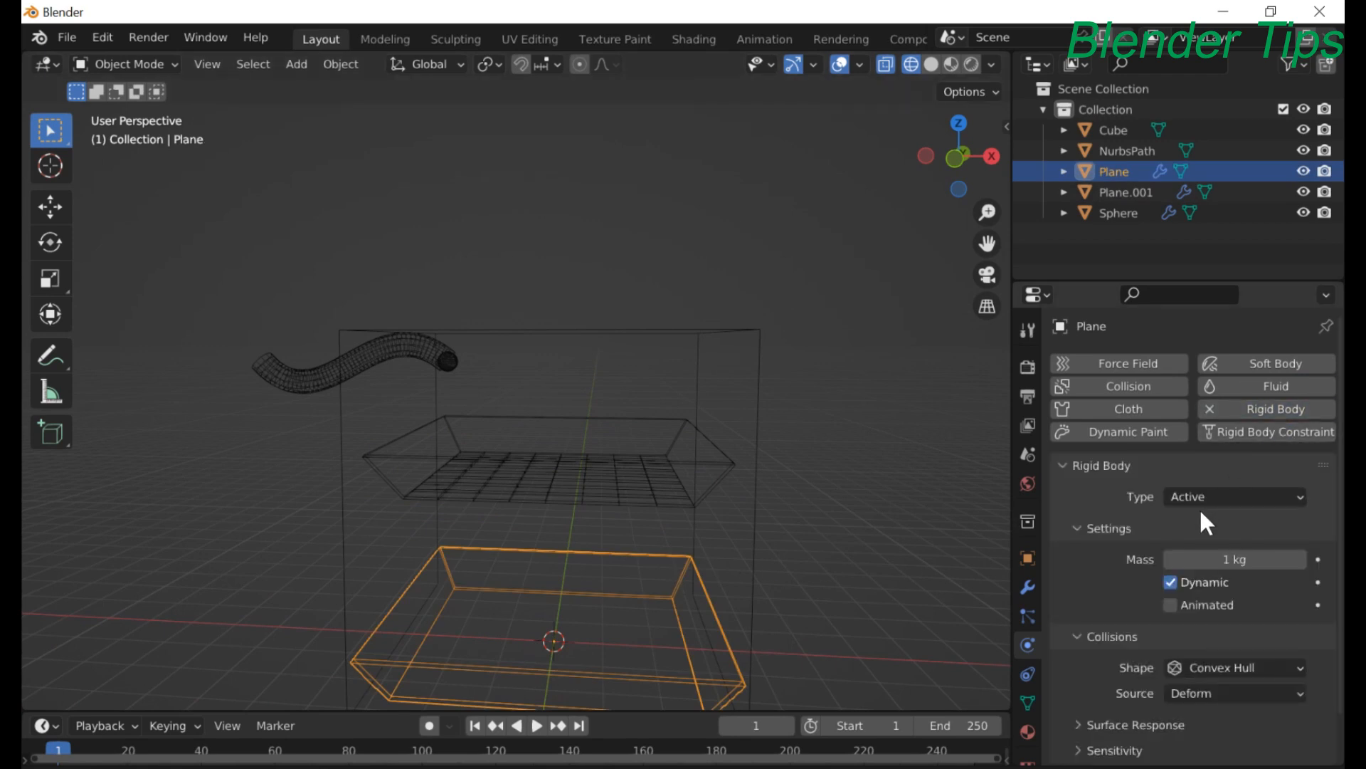
click(1207, 407)
click(1237, 386)
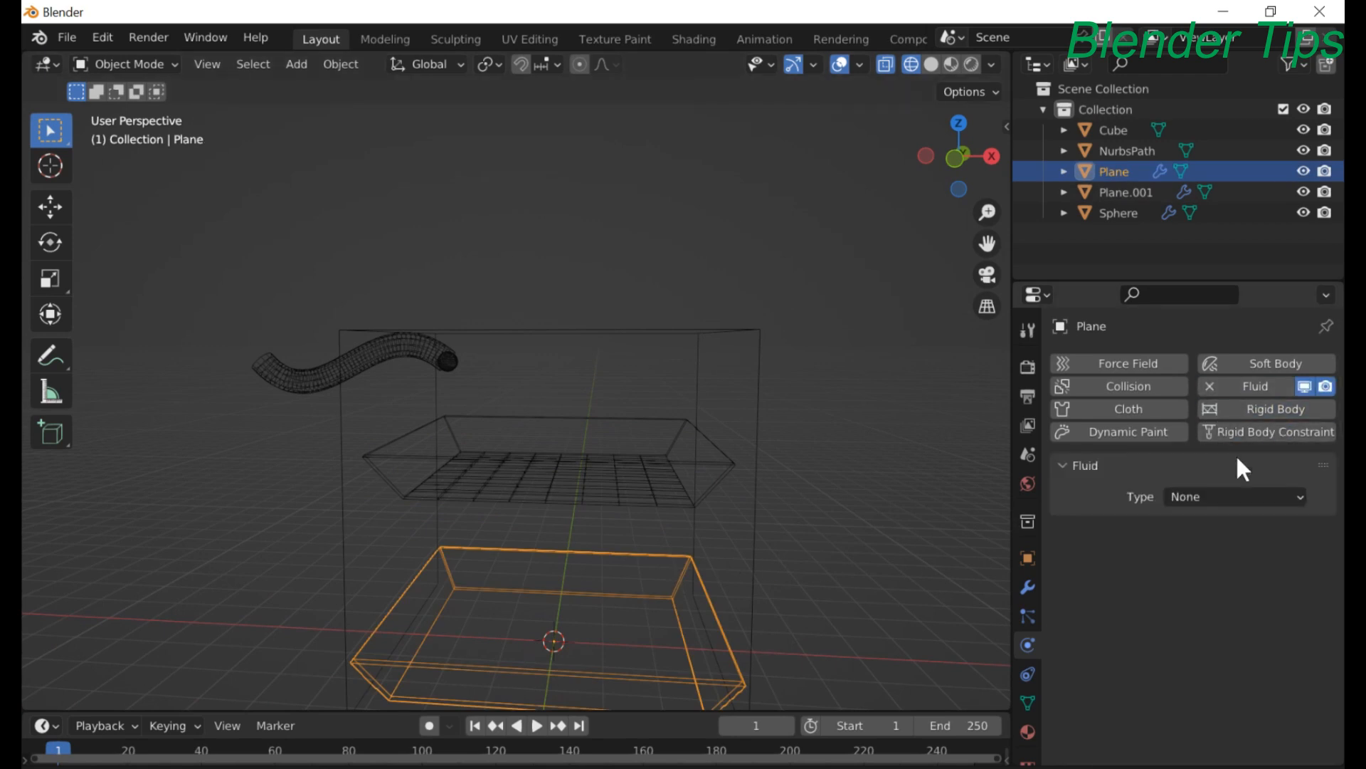
click(1203, 496)
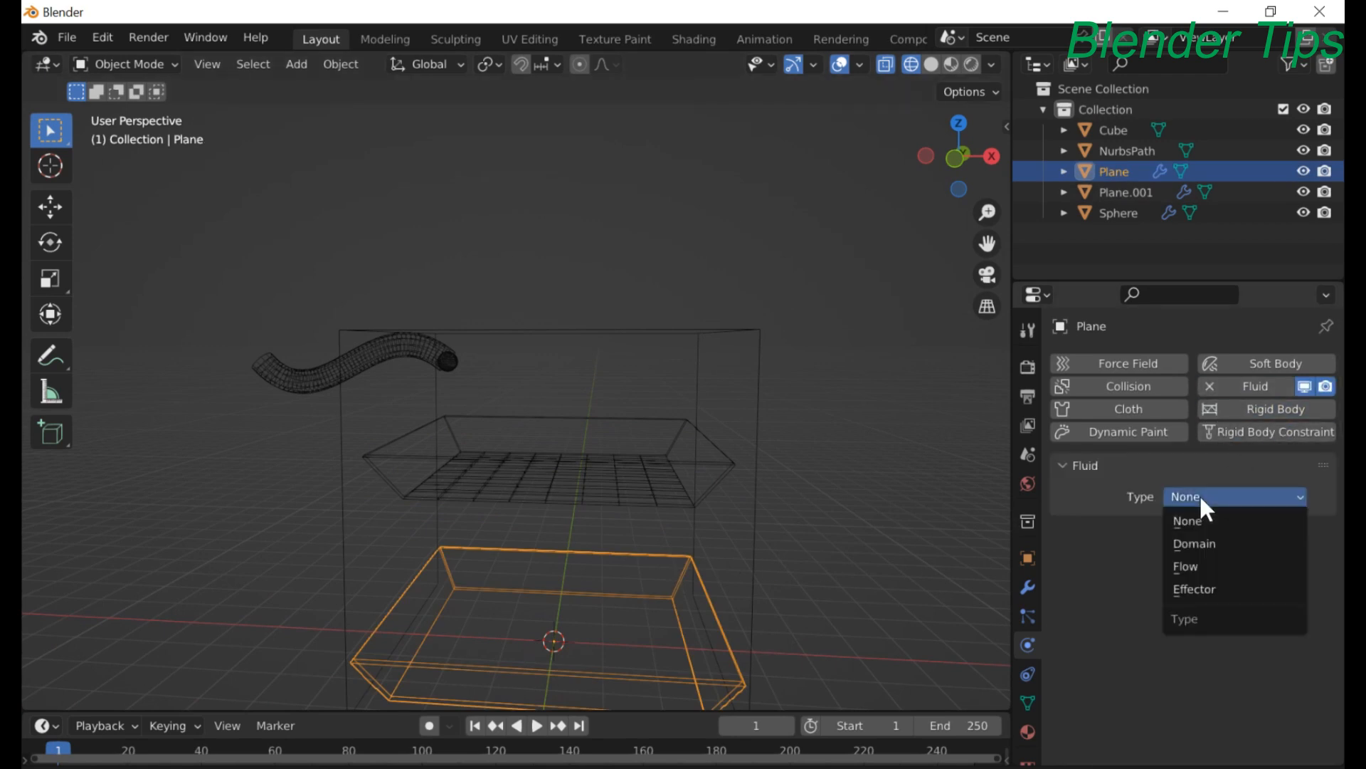
click(1186, 588)
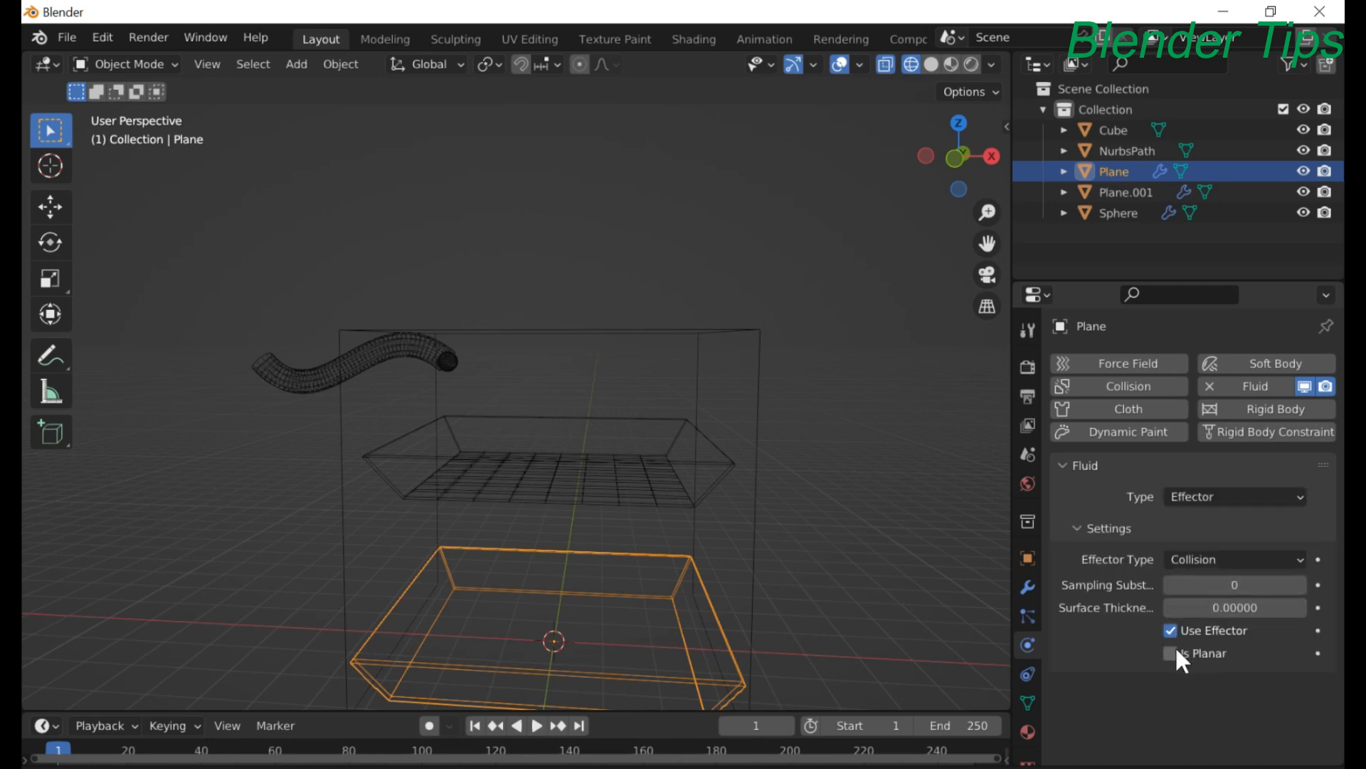
- Select the enclosing cube and give it Fluid physics of type Domain
scroll(813, 370, up, 4)
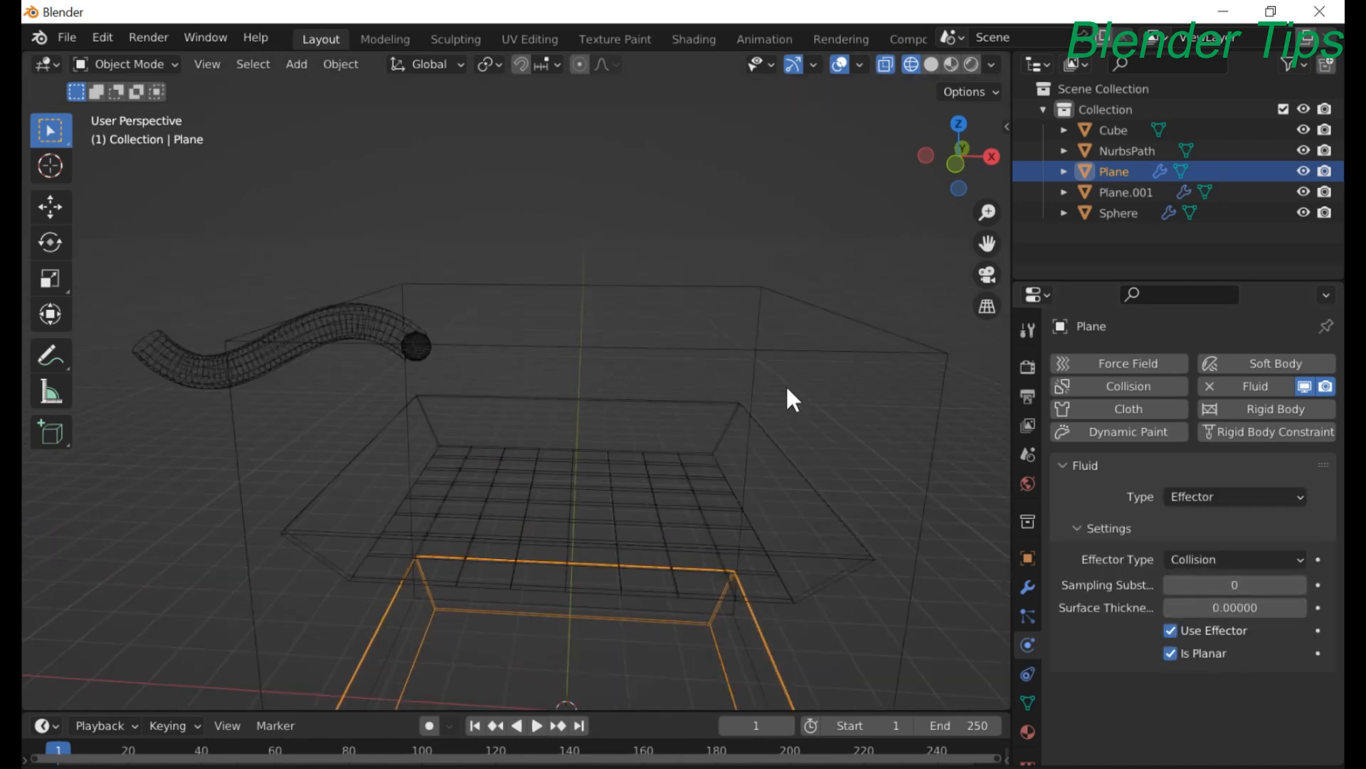
click(900, 352)
scroll(896, 341, down, 4)
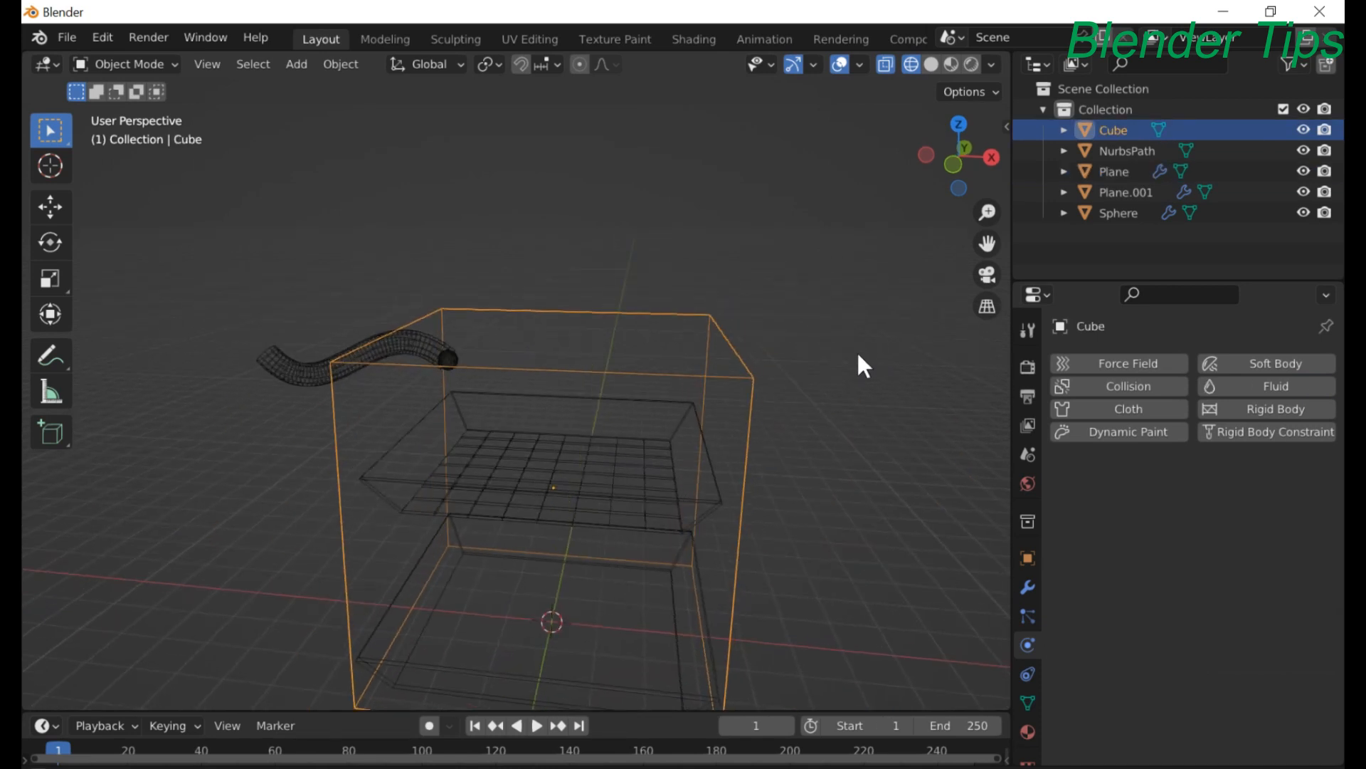
click(1253, 404)
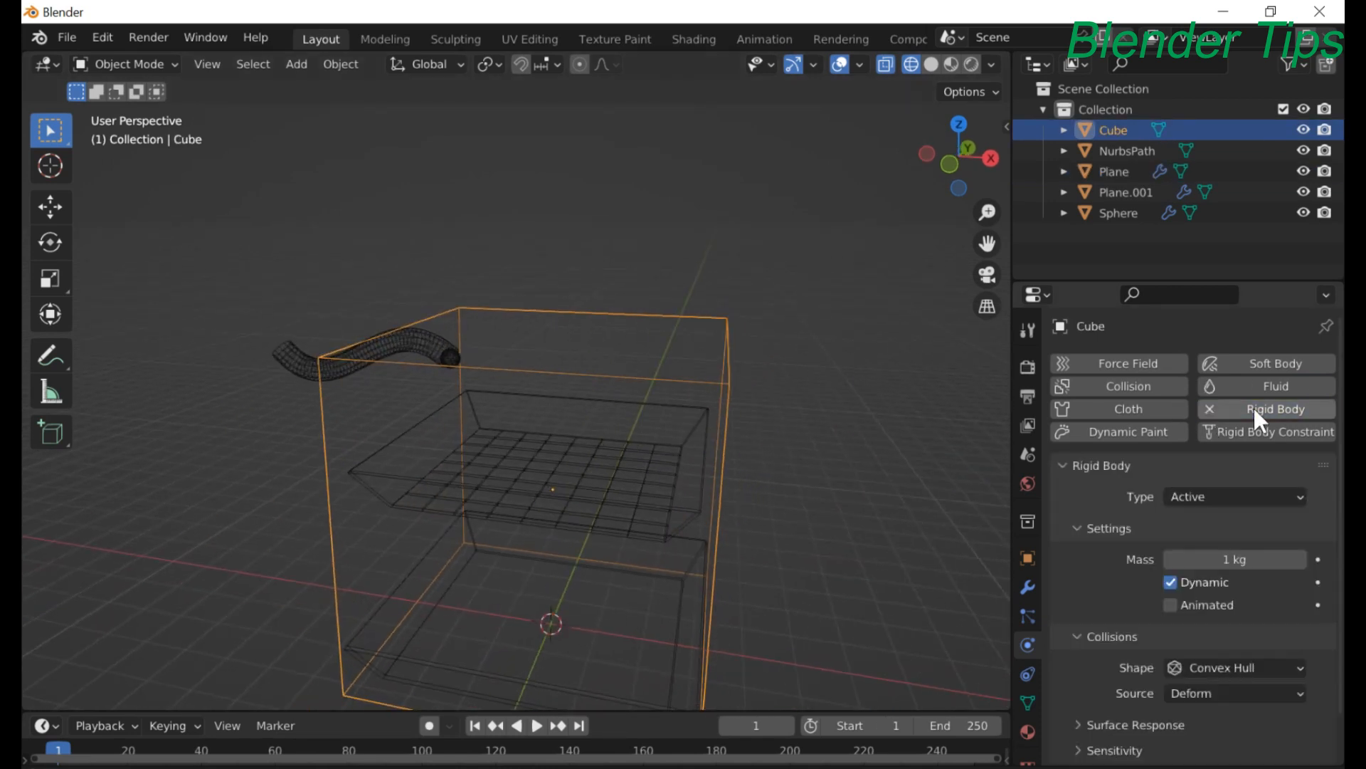
click(1209, 410)
click(1231, 387)
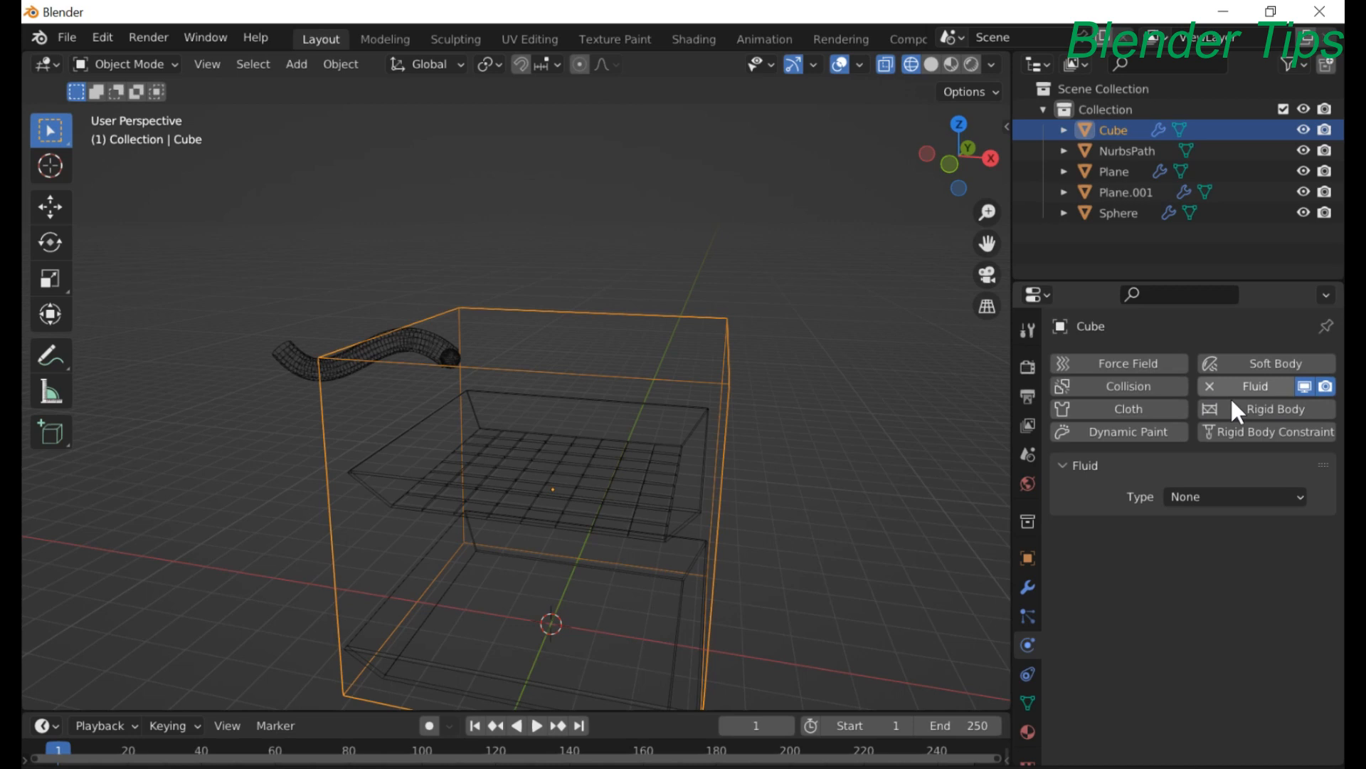
click(1200, 497)
click(1188, 544)
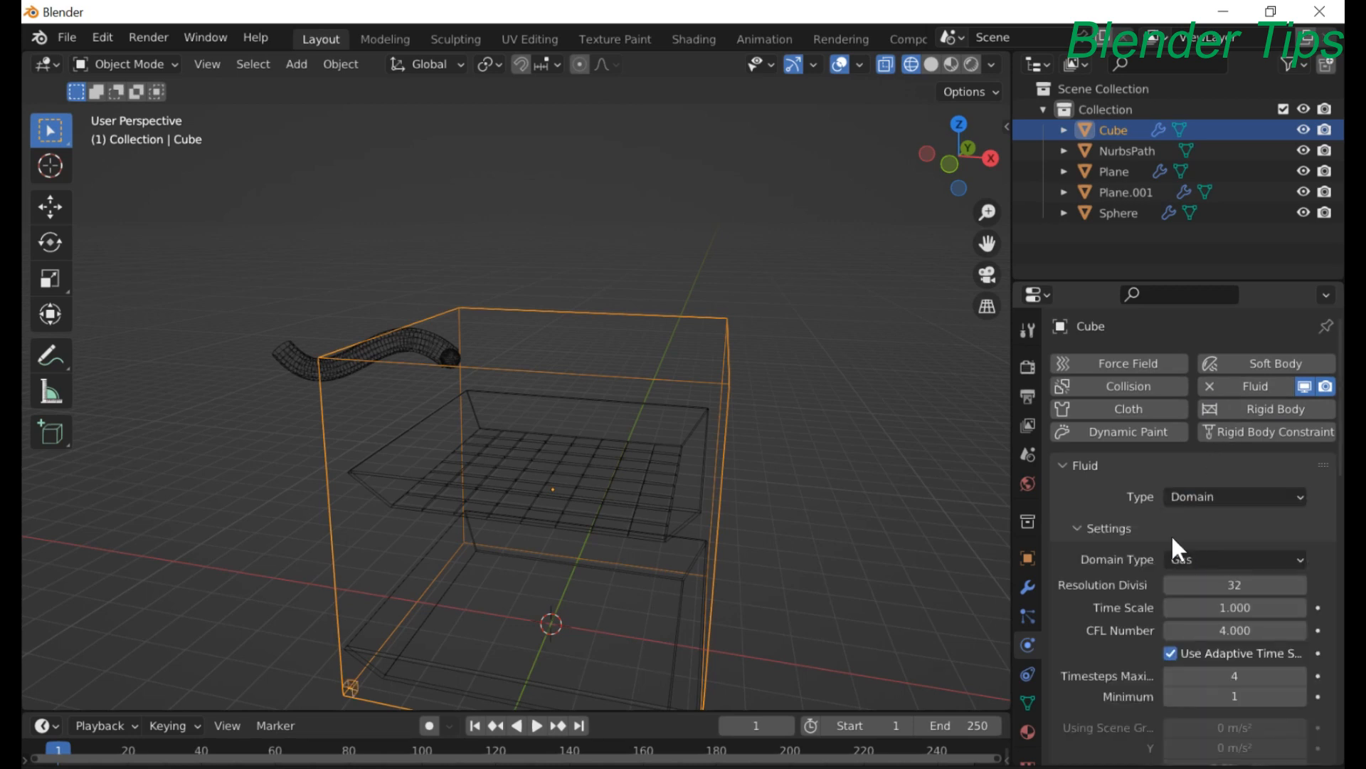
- Set the cube's domain type to Liquid and its resolution divisions to 60
click(1197, 557)
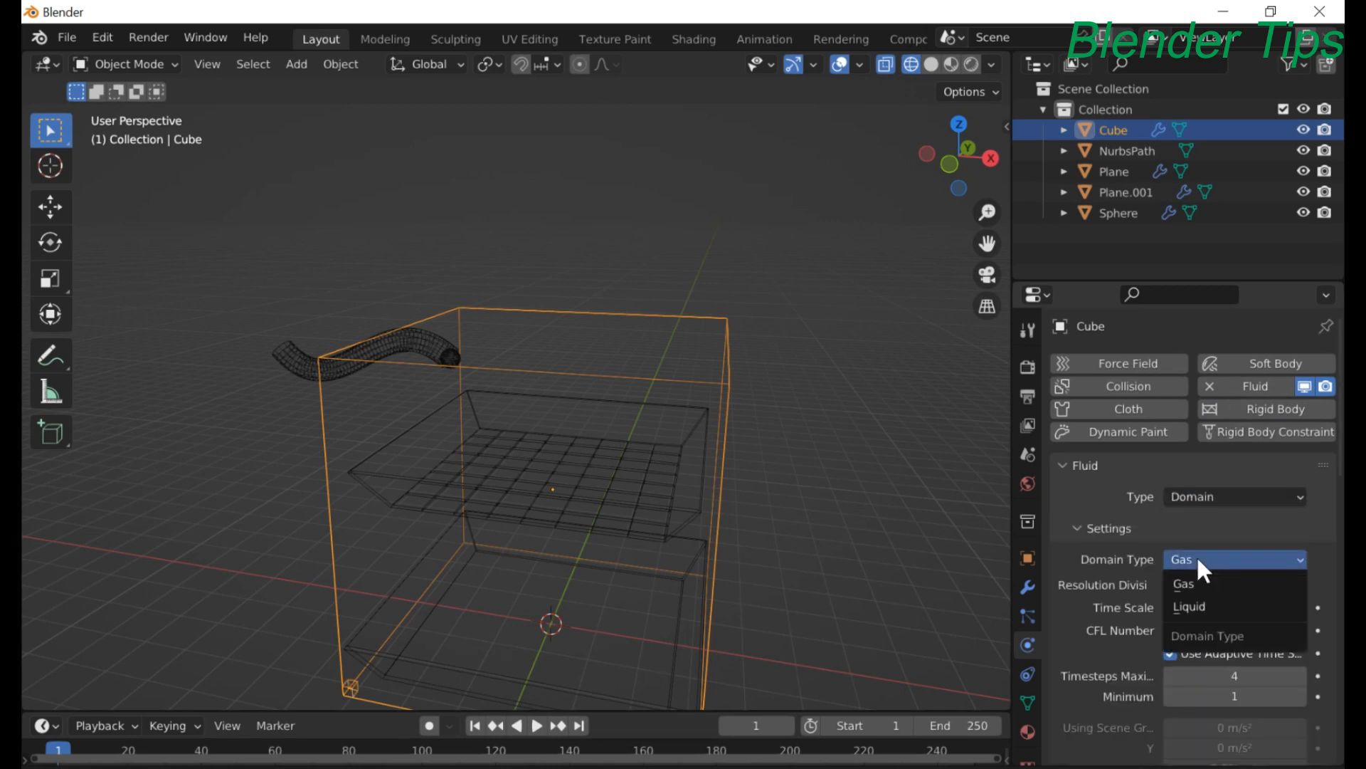
click(1198, 603)
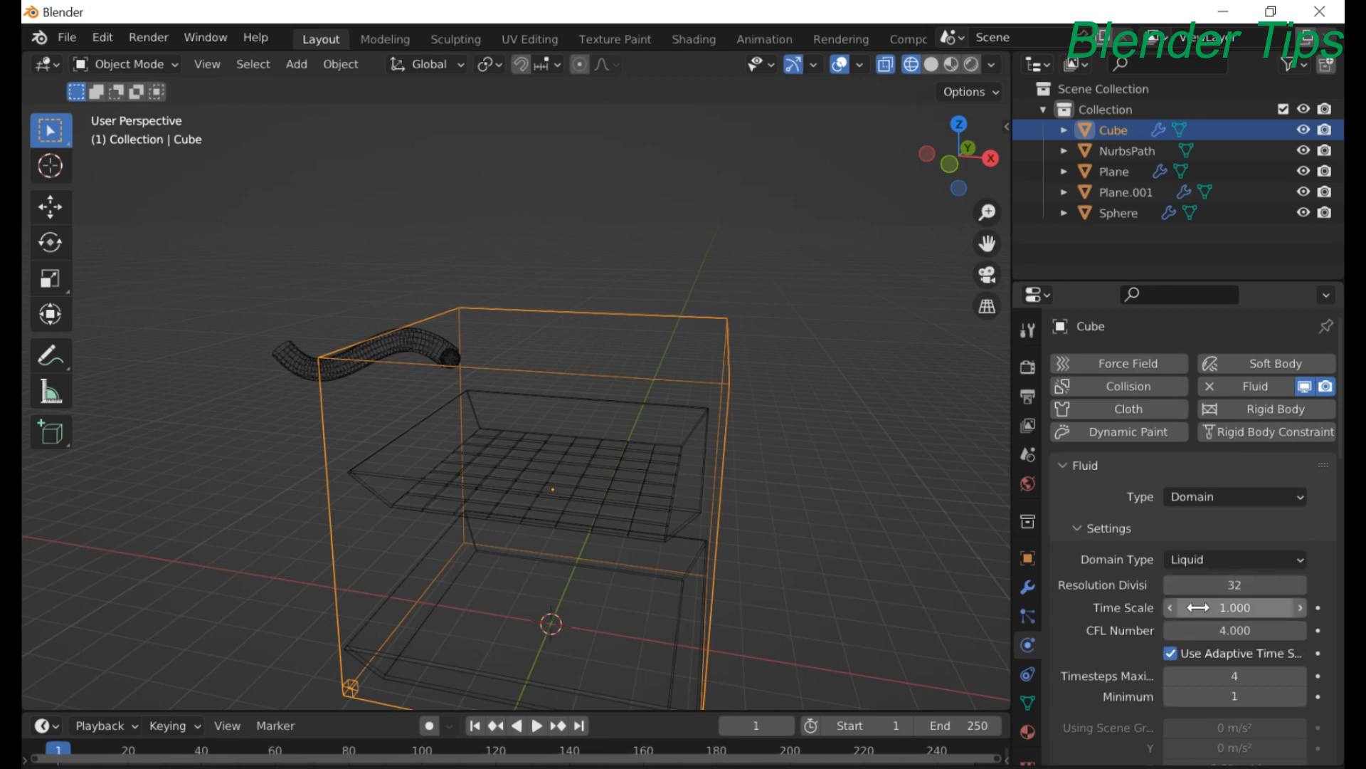
click(1225, 585)
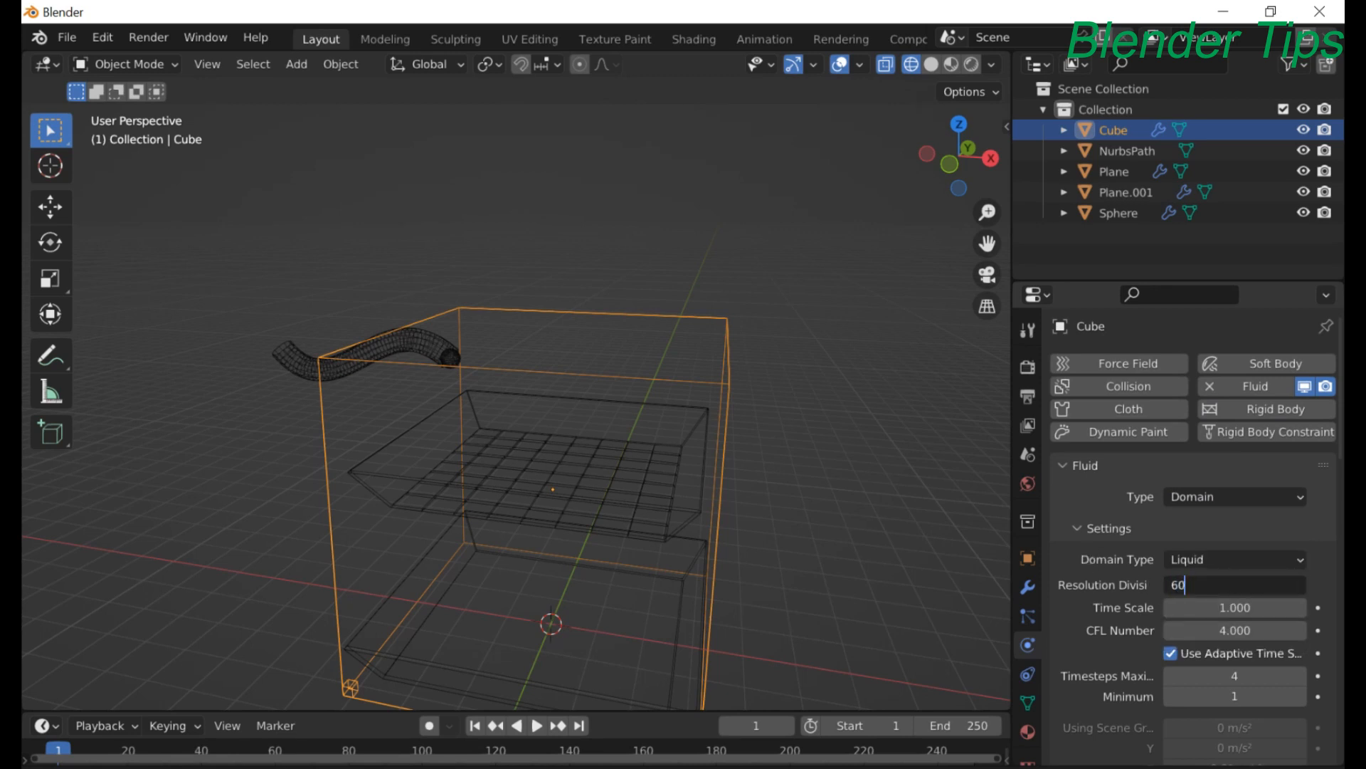
key(Return)
- Examine the pipe outlet, both trays and the enclosing domain cube from several angles
mouse_move(689, 342)
middle_down()
mouse_move(655, 361)
mouse_move(682, 336)
middle_up()
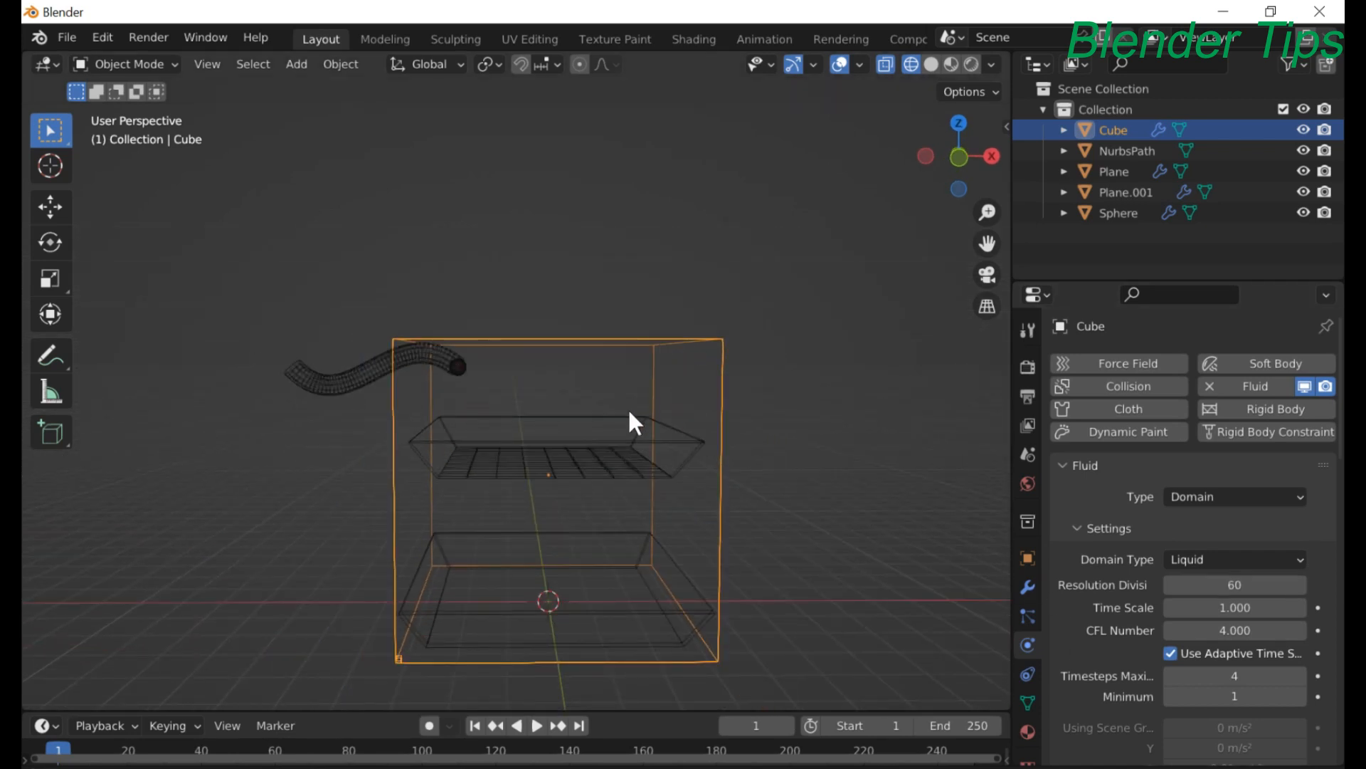
middle_drag(628, 410, 613, 387)
scroll(611, 395, up, 2)
scroll(612, 393, up, 1)
scroll(607, 391, down, 2)
scroll(784, 347, up, 3)
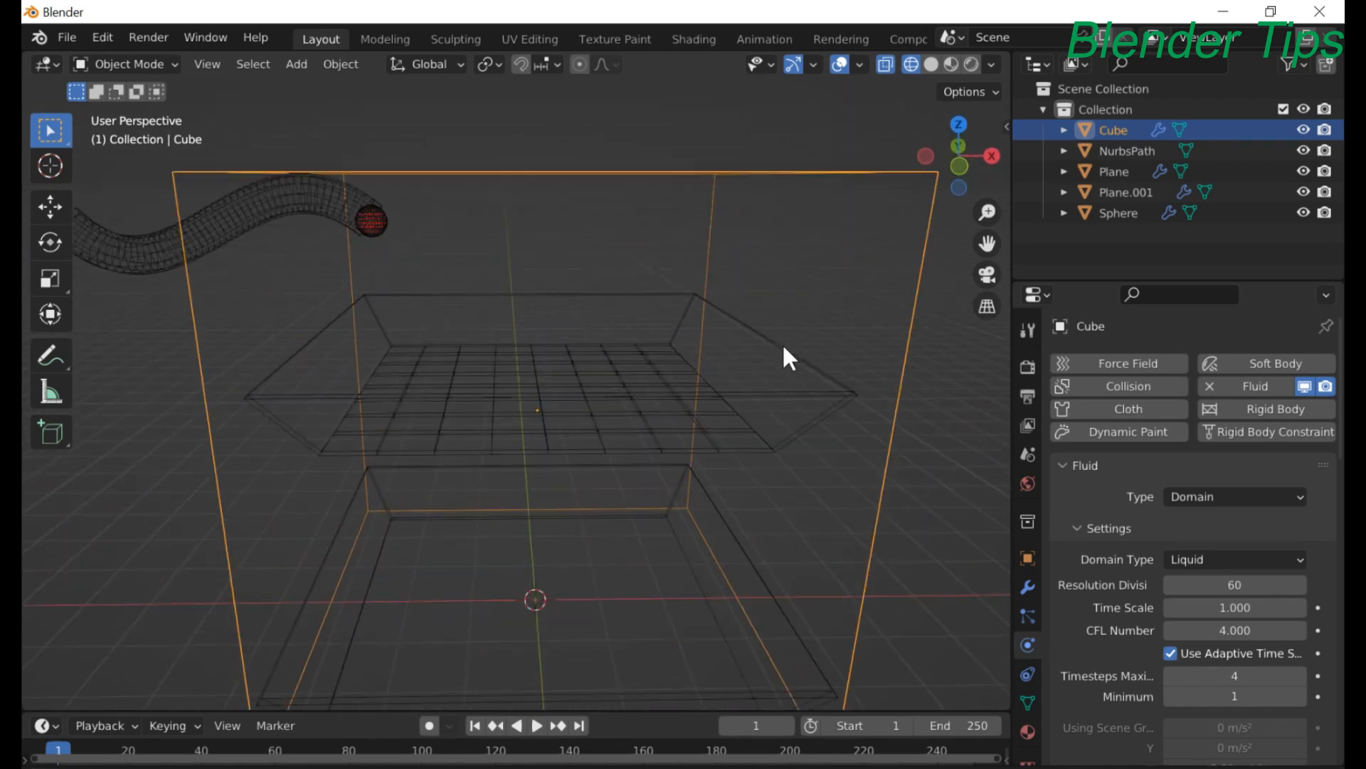
scroll(783, 343, down, 2)
mouse_move(771, 345)
middle_down()
mouse_move(742, 348)
mouse_move(759, 339)
middle_up()
scroll(801, 325, up, 2)
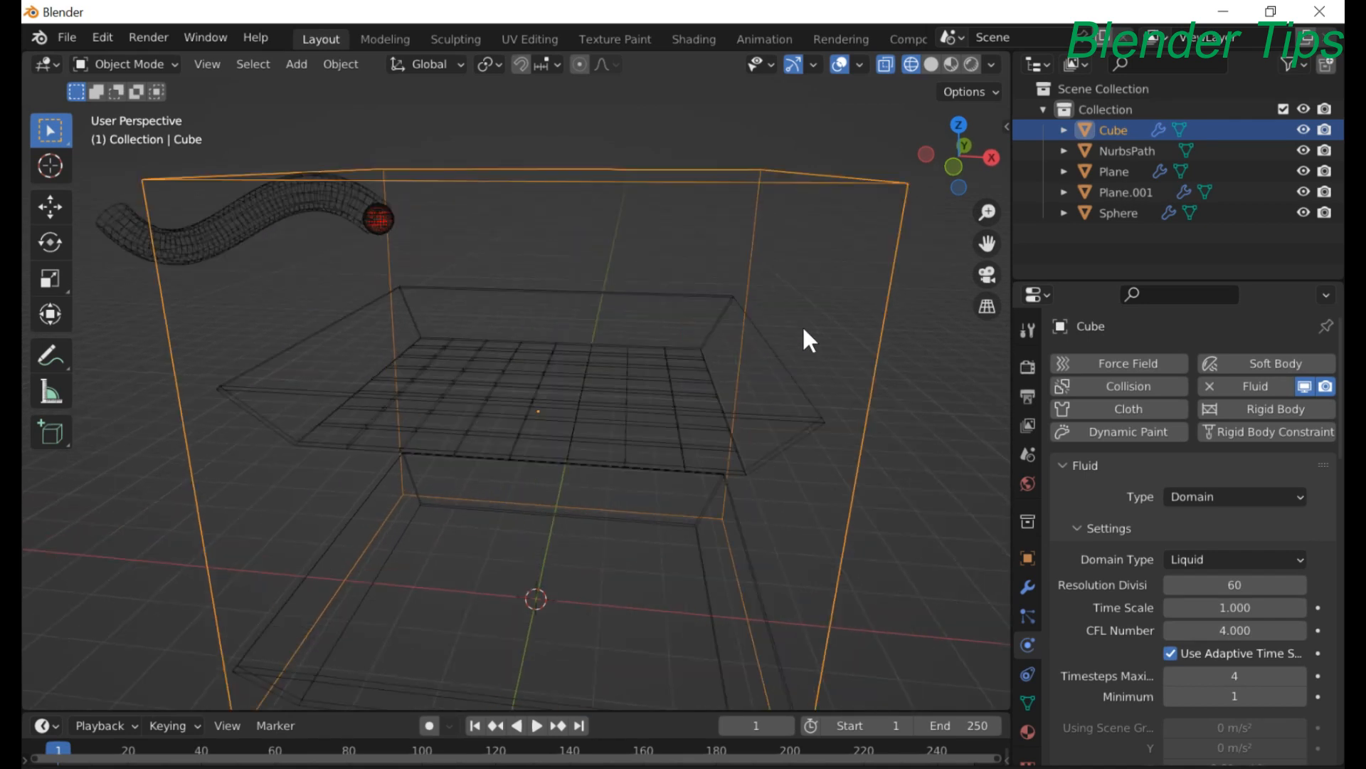
scroll(868, 315, down, 3)
middle_drag(868, 314, 883, 302)
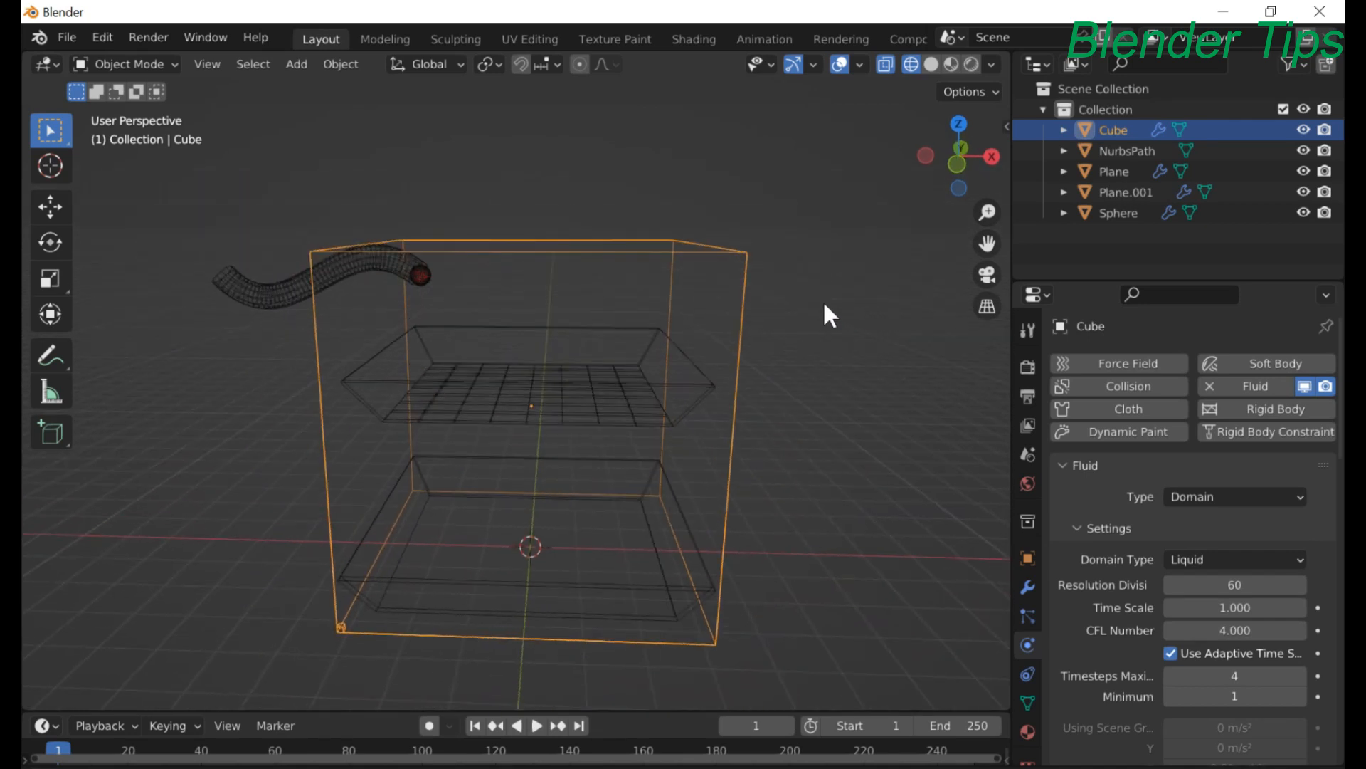
- Play the liquid simulation to about frame 170 to check the flow through both trays, then return to frame 1
key(space)
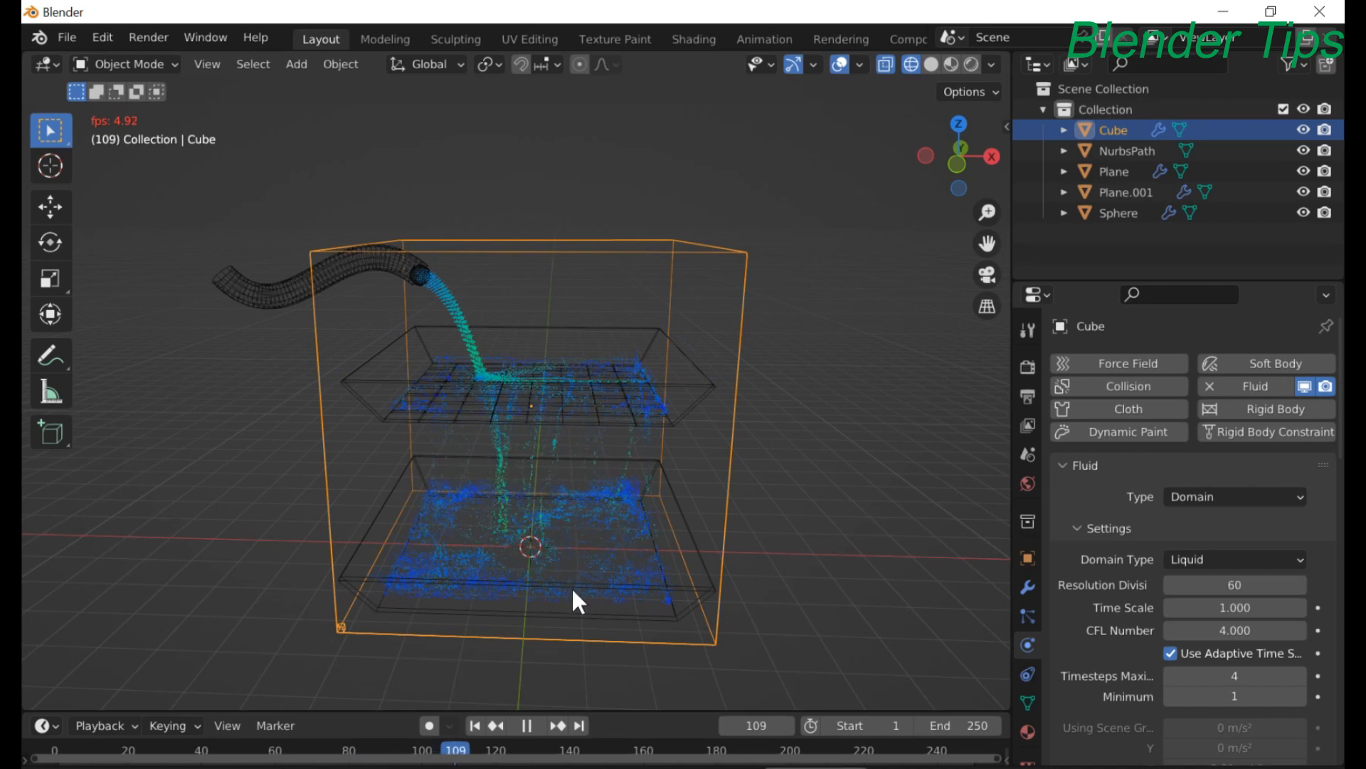
middle_drag(585, 571, 598, 573)
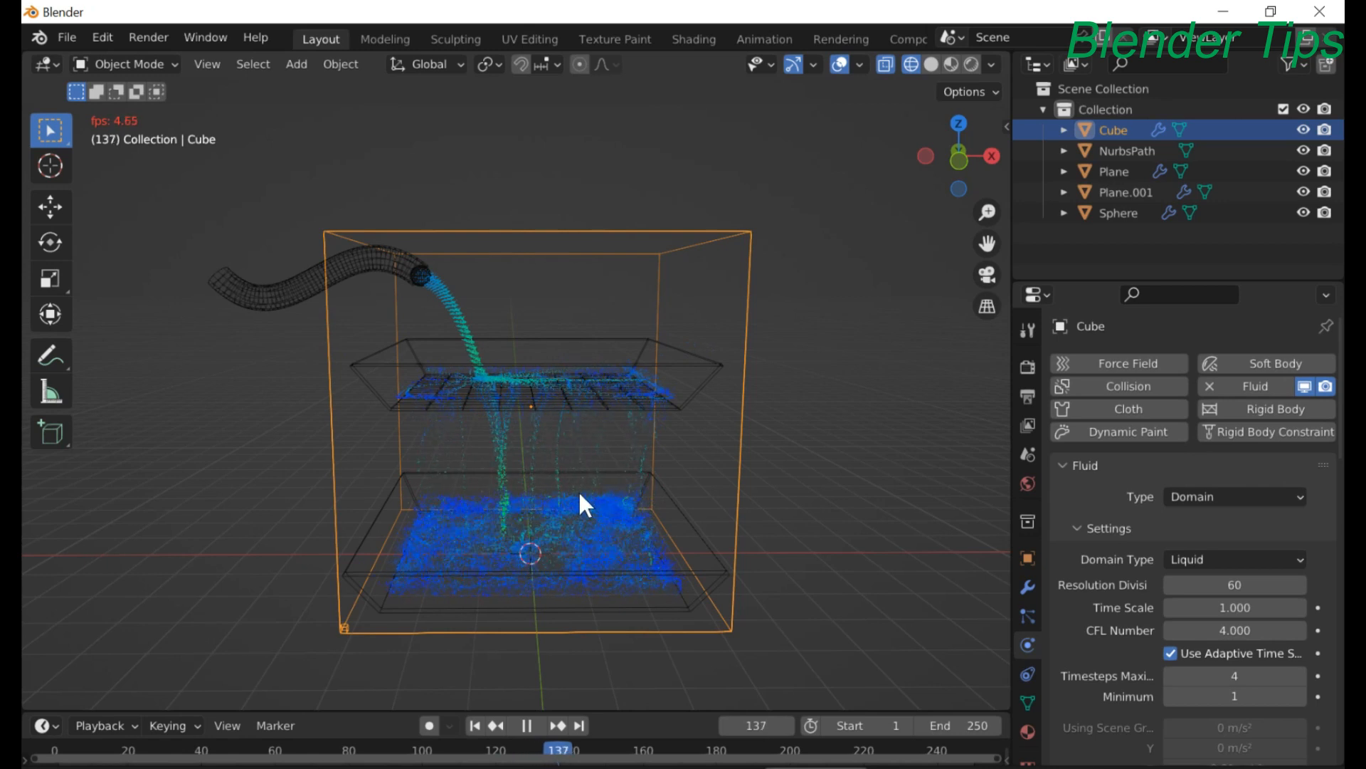
scroll(588, 467, up, 3)
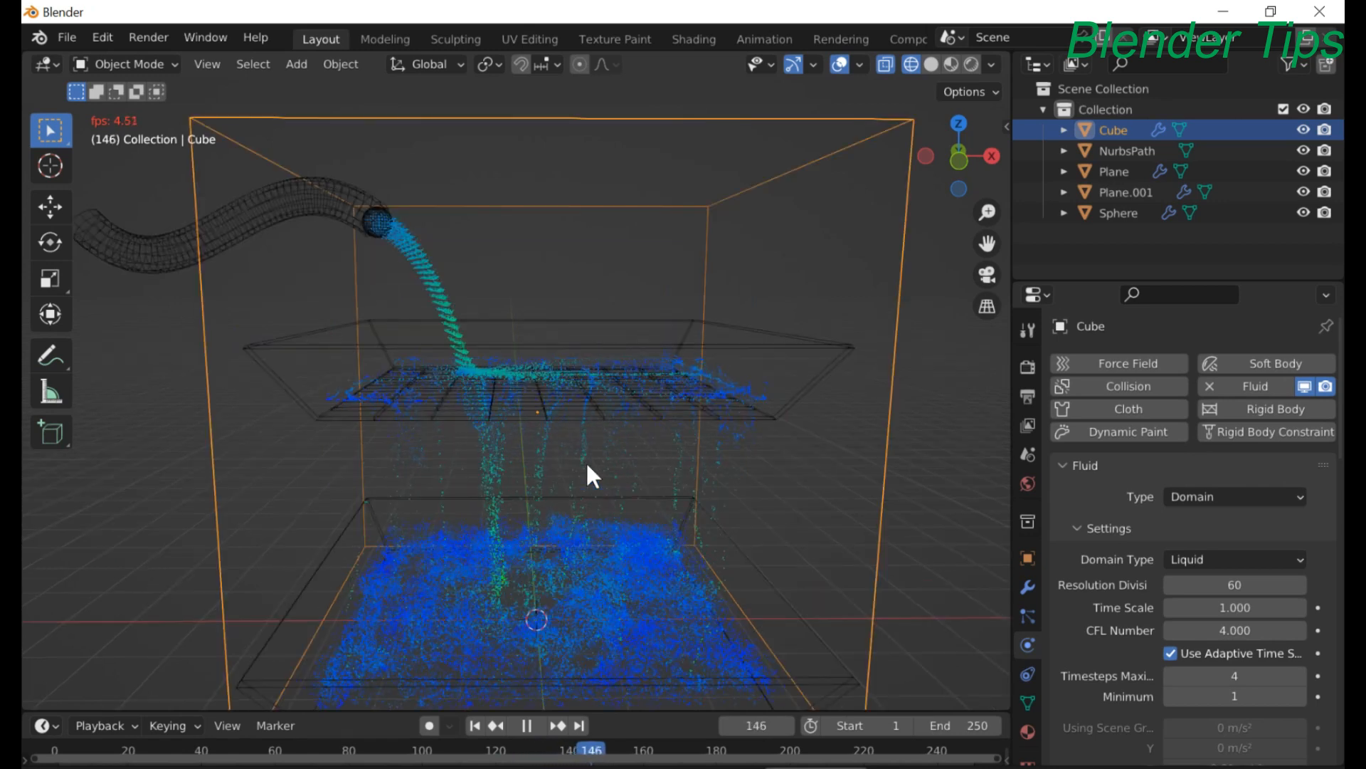
scroll(587, 467, down, 4)
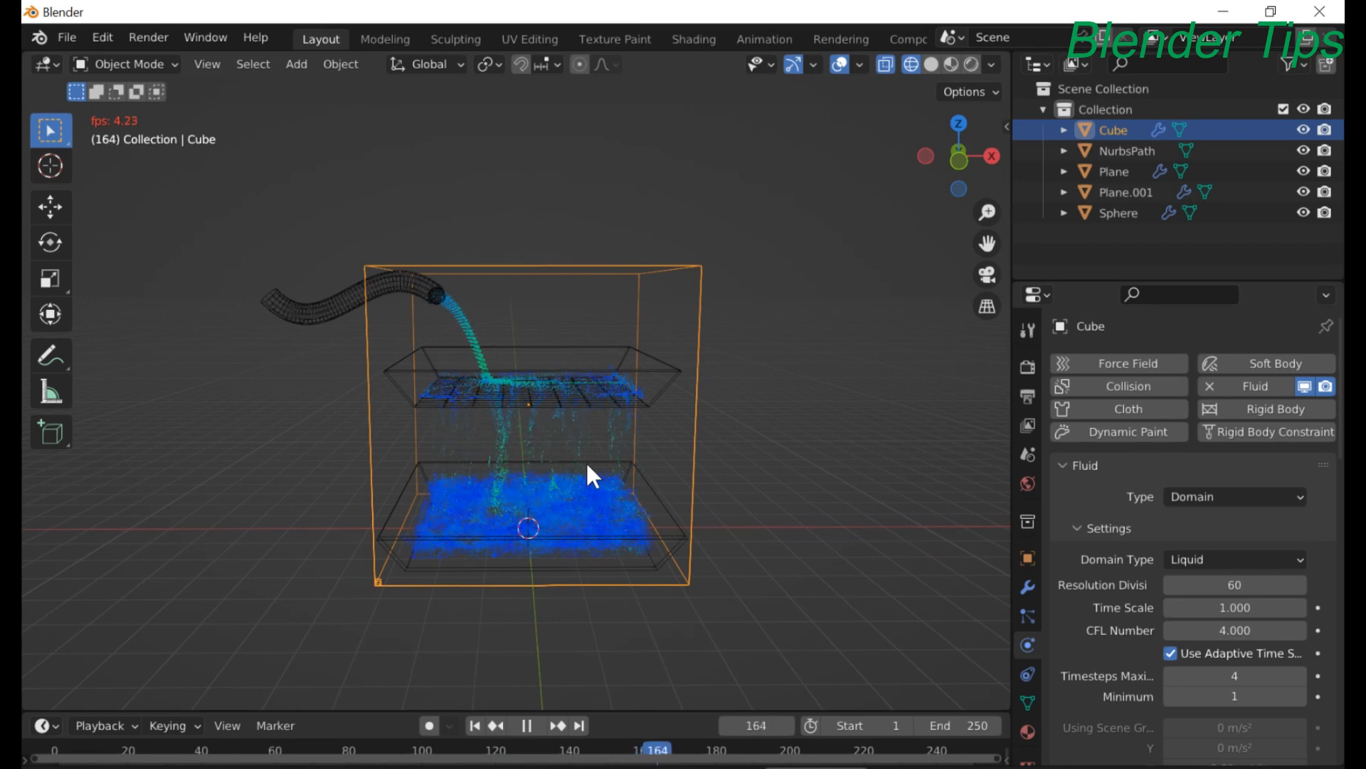
key(space)
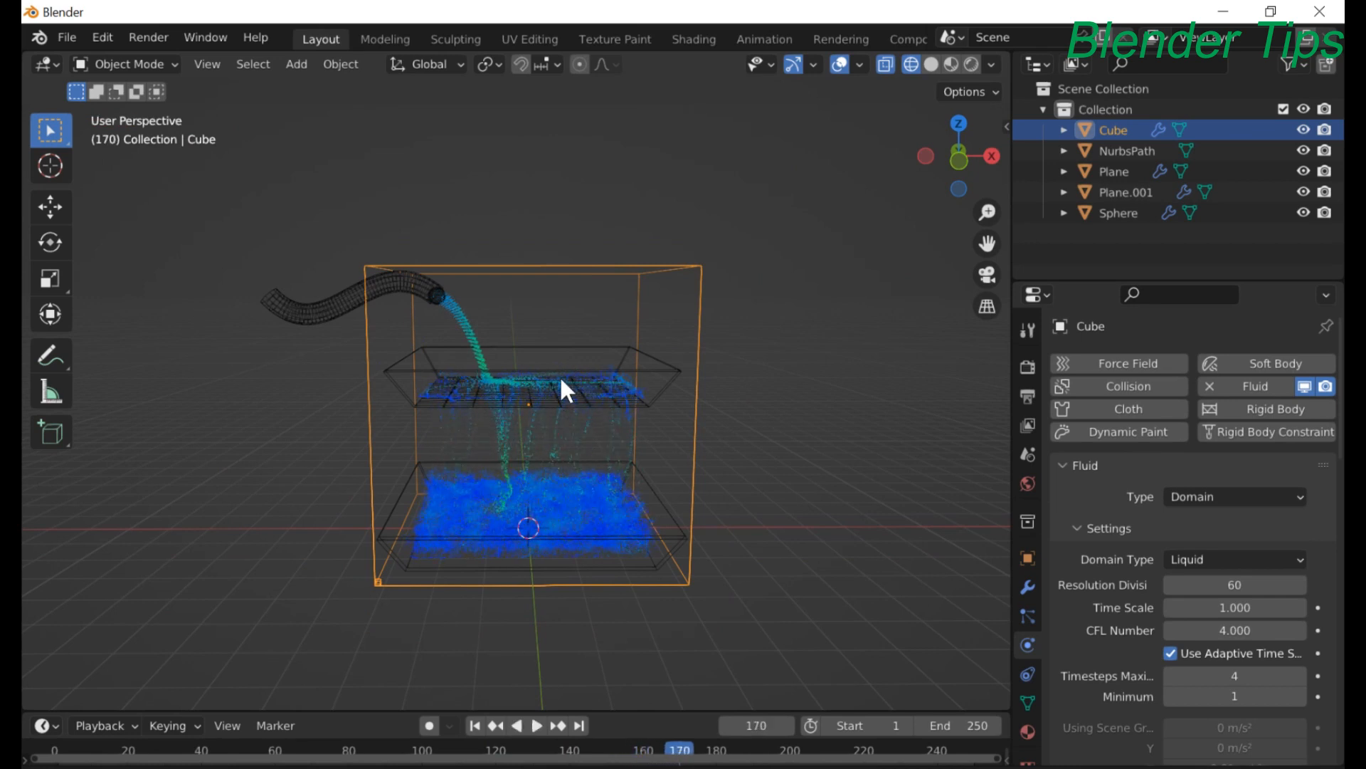
click(473, 724)
- Inspect the perforated tray and the pipe's outlet inside the domain at the first frame
scroll(583, 447, up, 4)
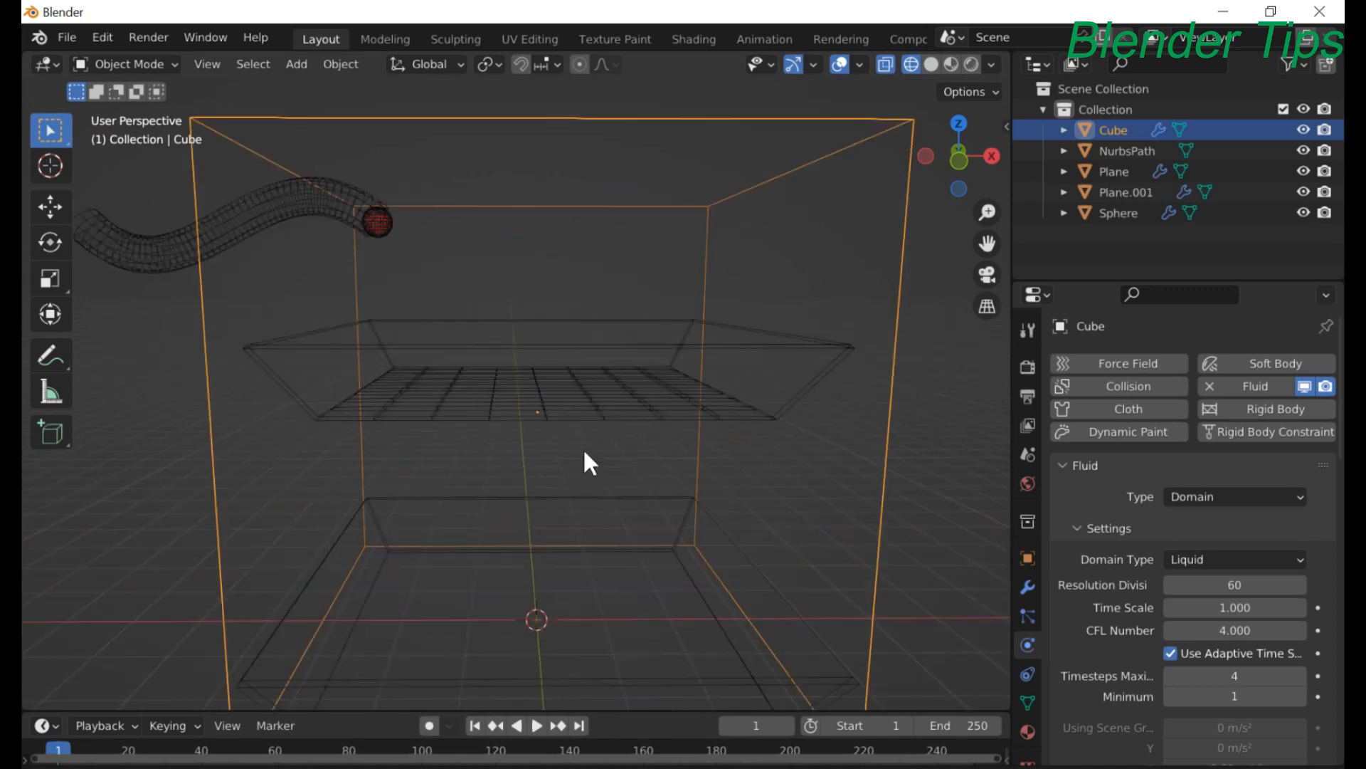
scroll(583, 446, down, 3)
scroll(584, 452, down, 1)
middle_drag(583, 467, 569, 481)
scroll(569, 481, up, 3)
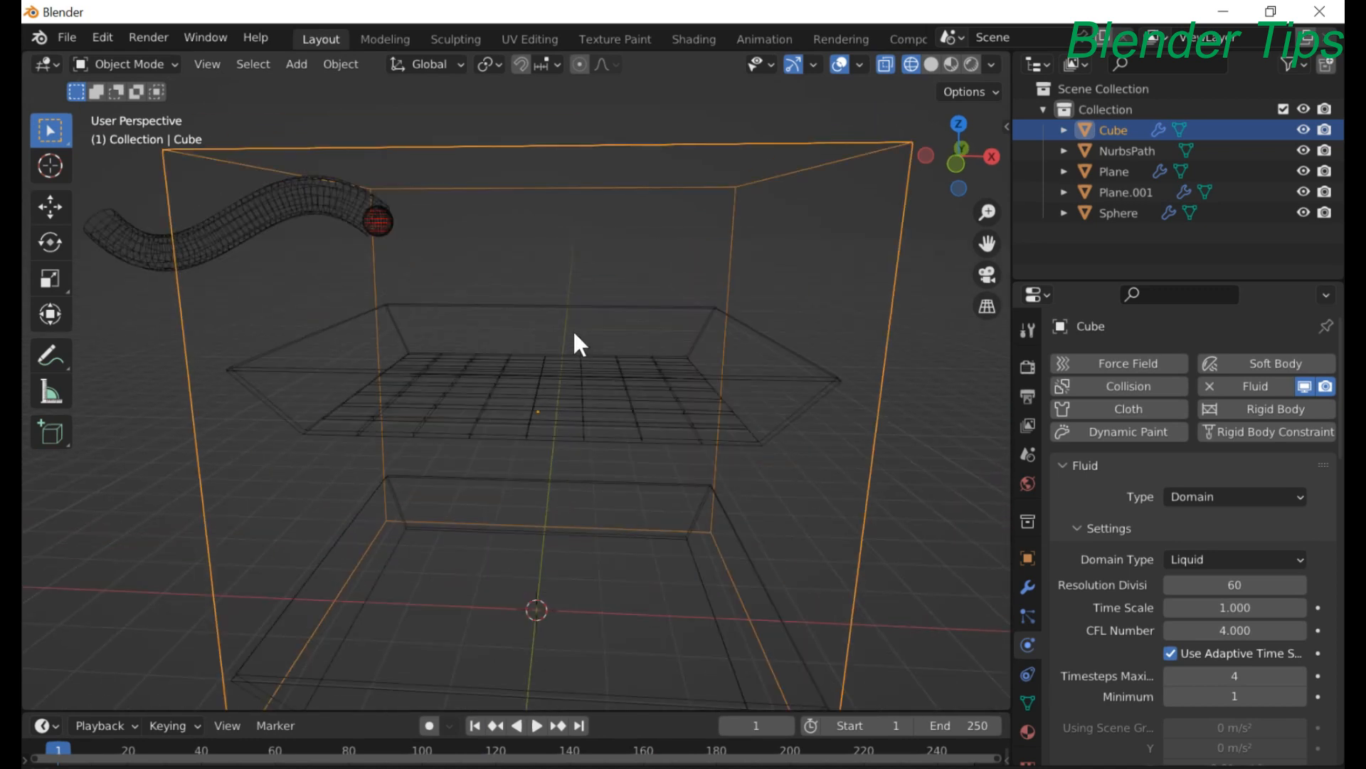
scroll(573, 330, down, 4)
middle_drag(566, 333, 588, 354)
scroll(695, 306, up, 2)
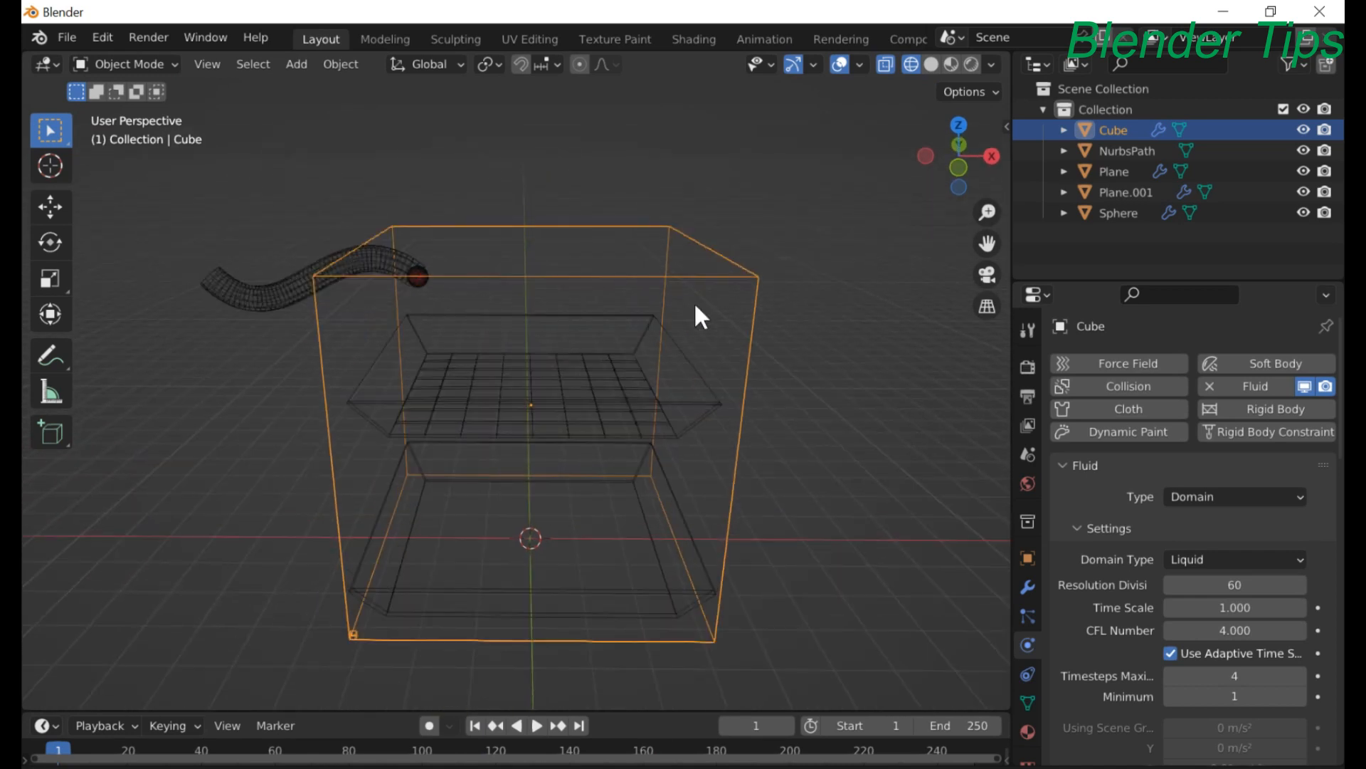
- Switch the viewport to material preview shading and review the cube's fluid domain settings down to the cache options
click(951, 64)
scroll(757, 257, down, 5)
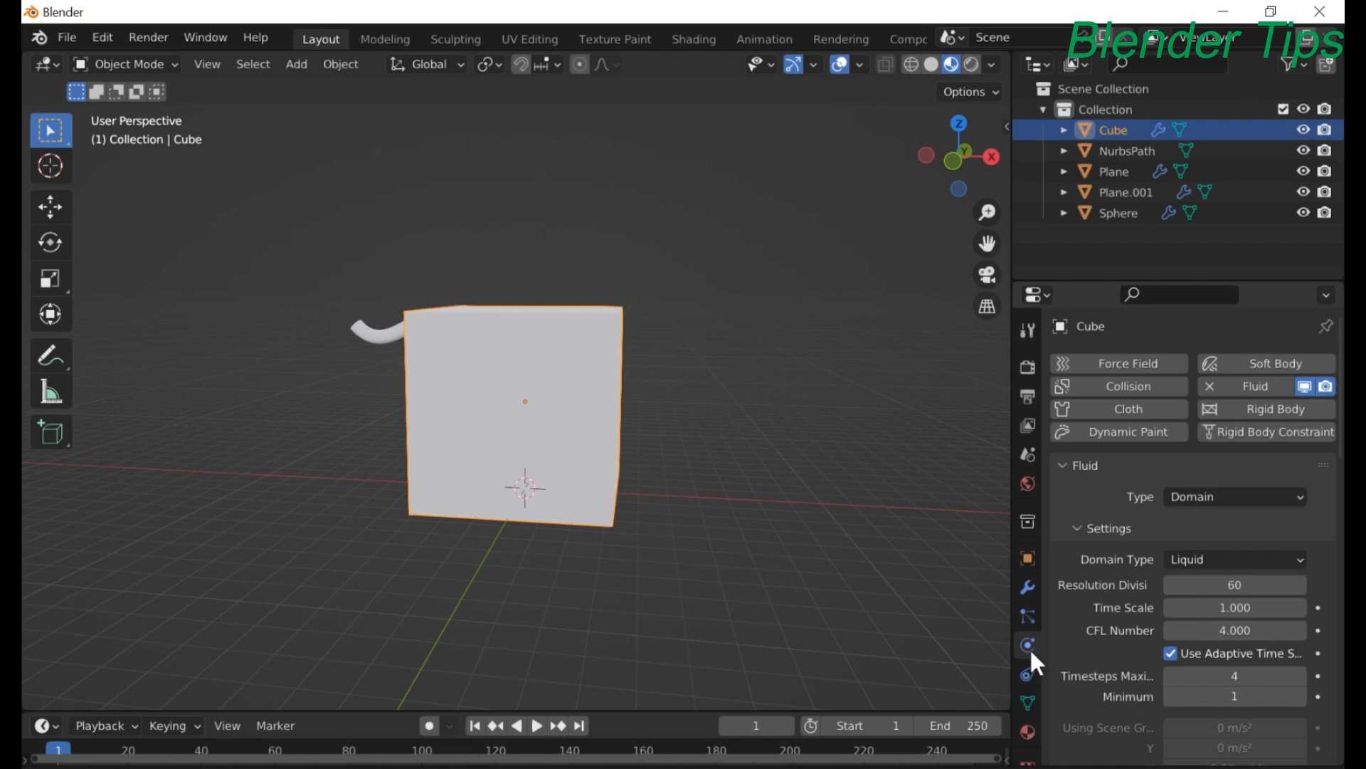
scroll(1099, 632, down, 10)
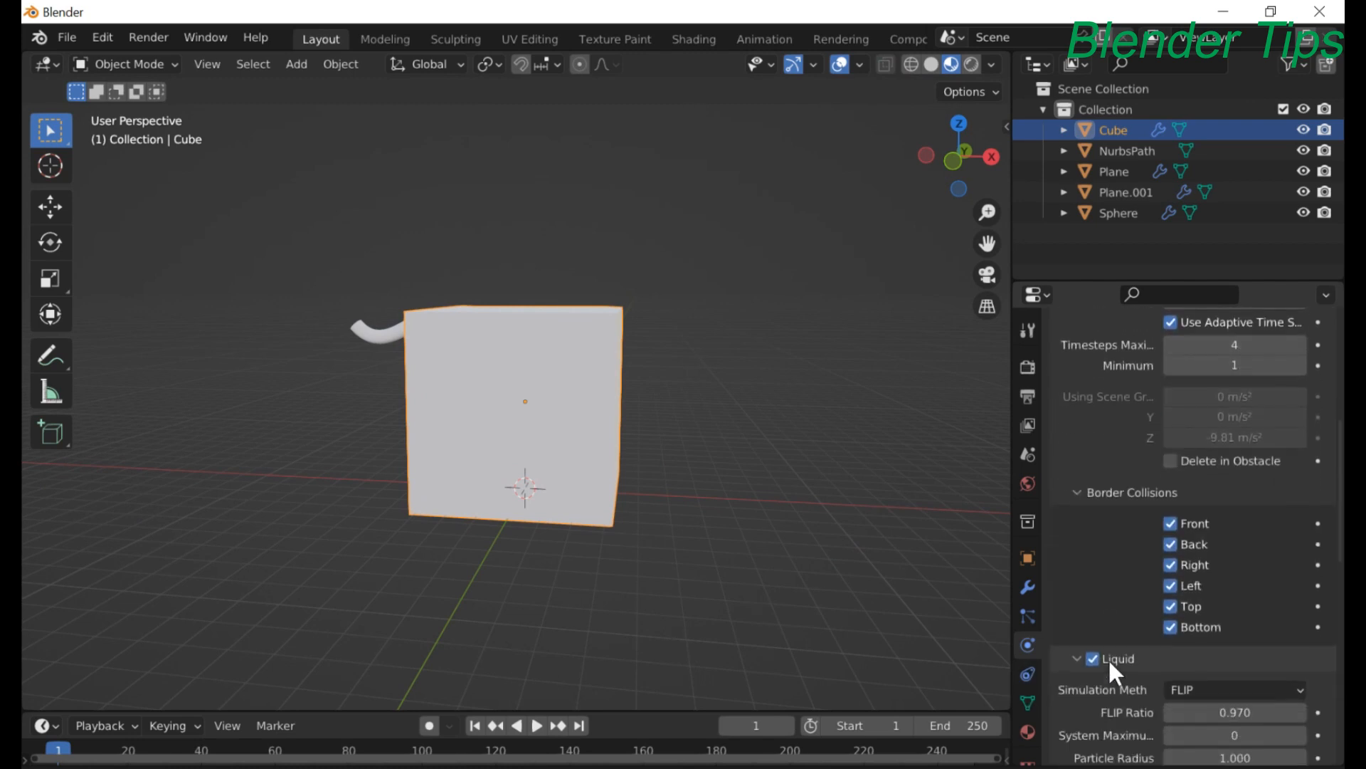
scroll(1126, 627, up, 5)
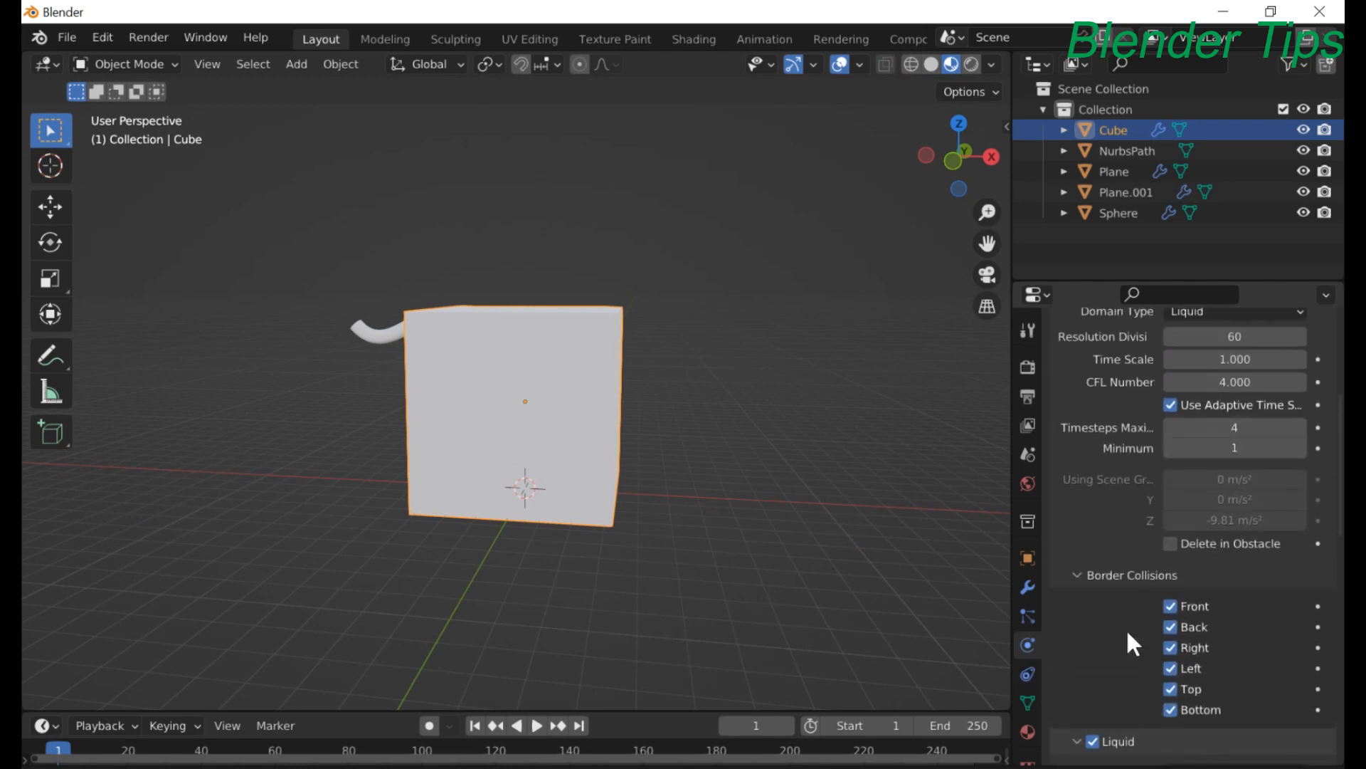
scroll(1128, 632, down, 10)
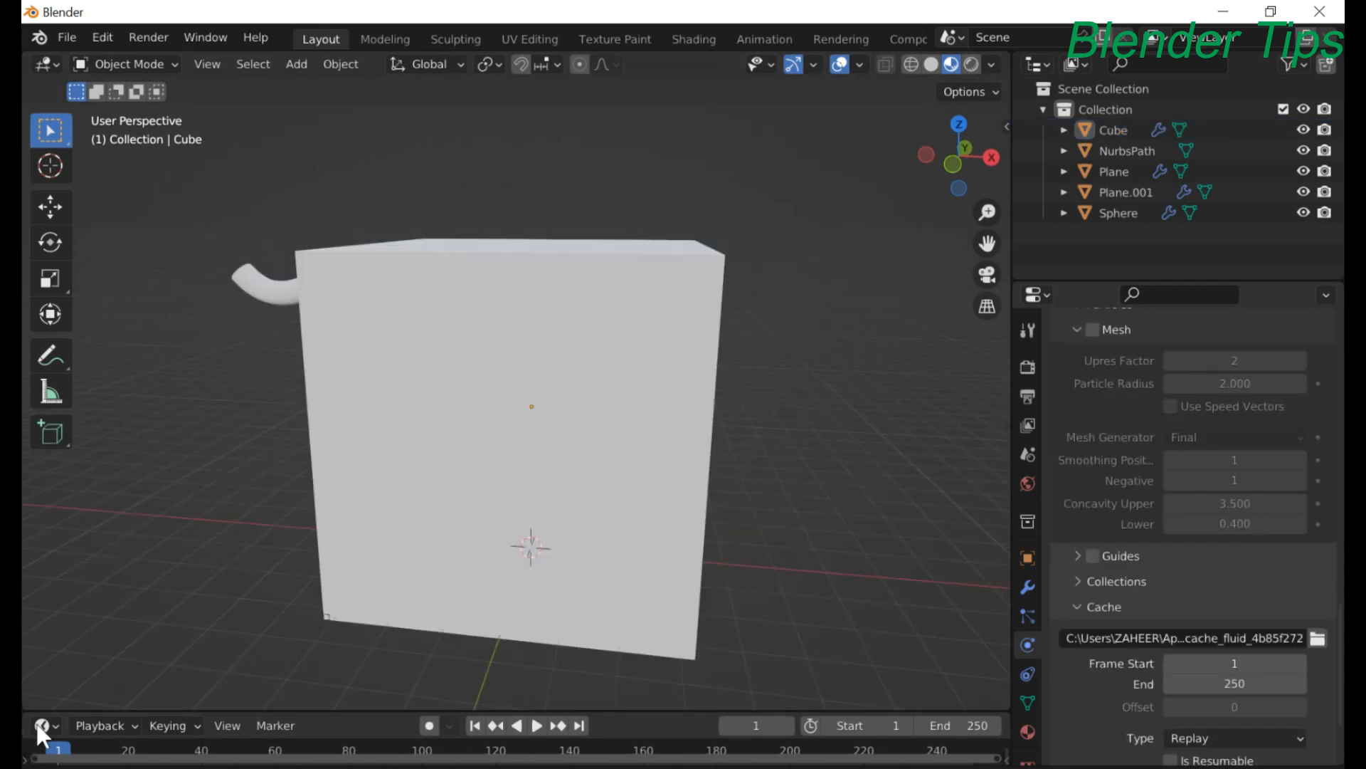
- Enlarge the timeline area, turn it into an Asset Browser and load the Materials asset library
drag(100, 709, 100, 547)
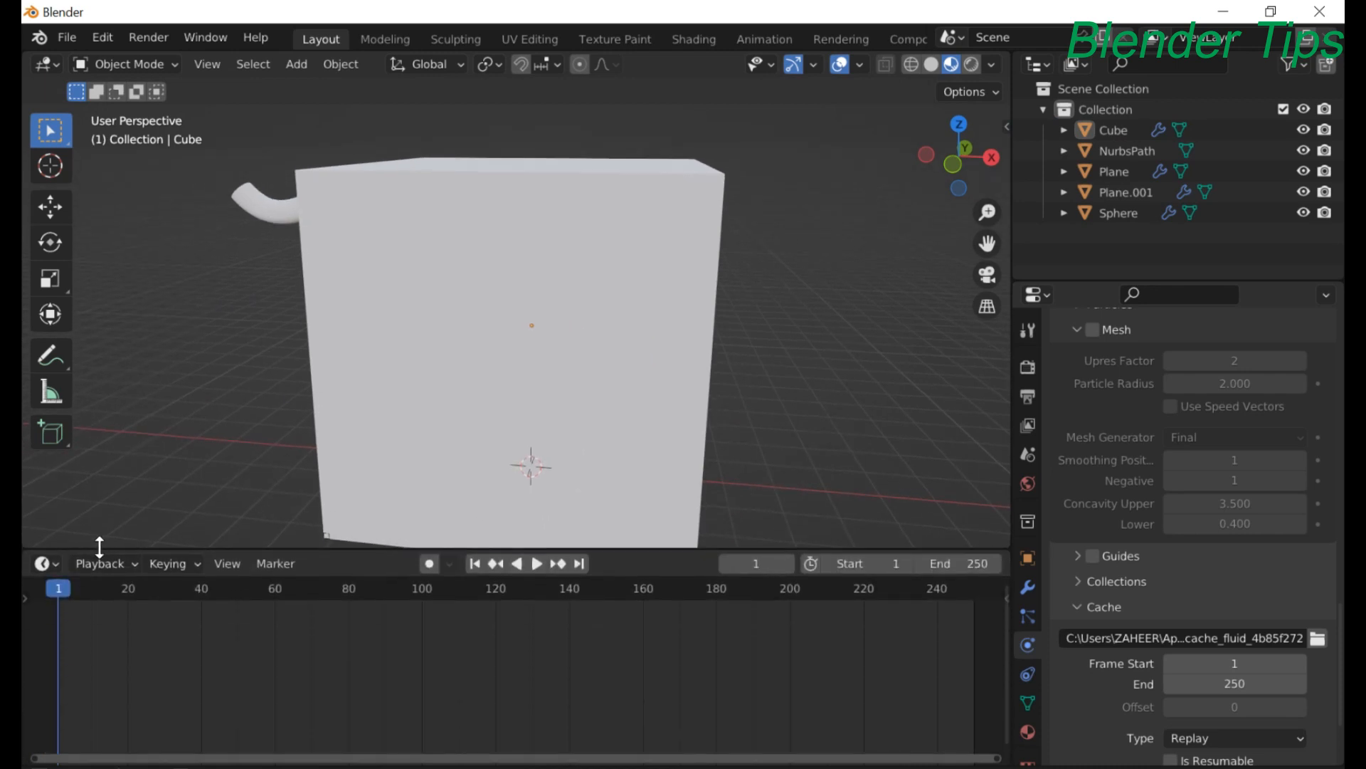
click(53, 557)
click(679, 424)
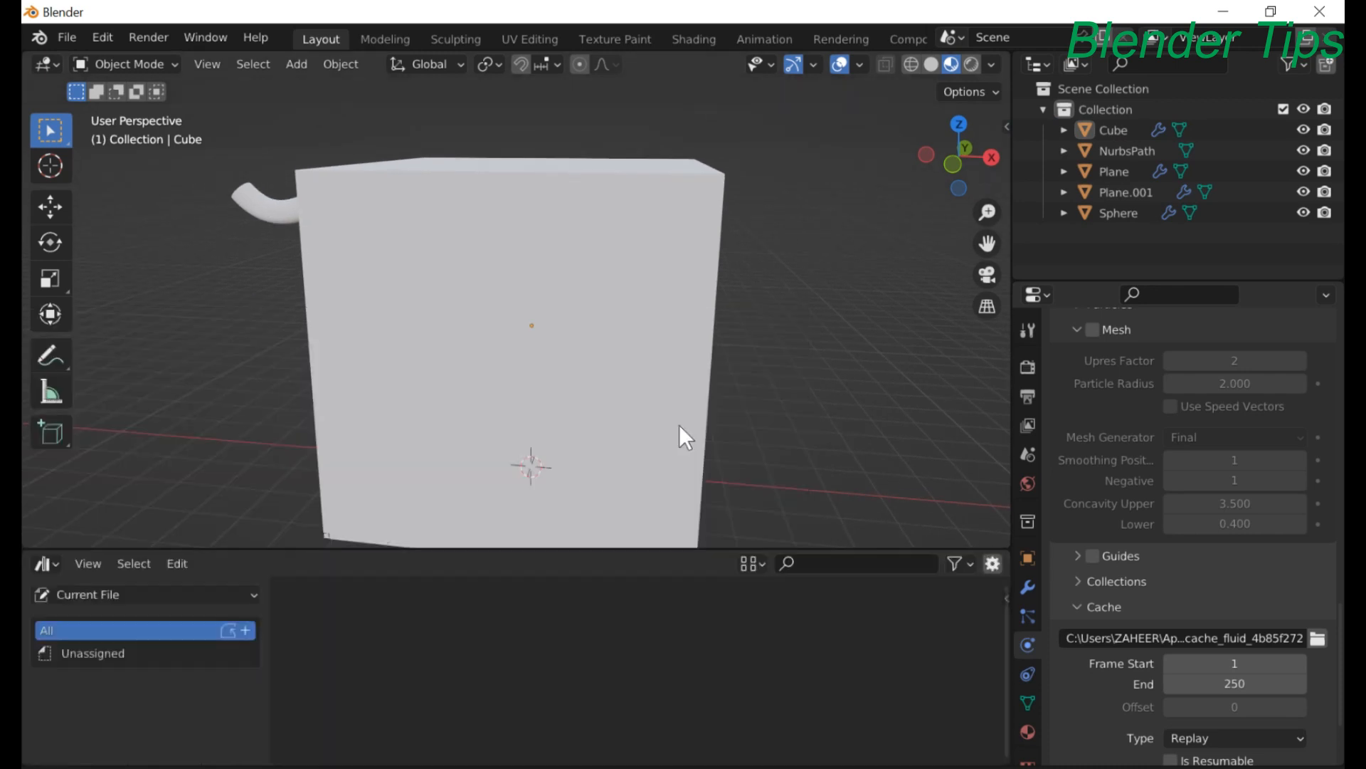
click(206, 596)
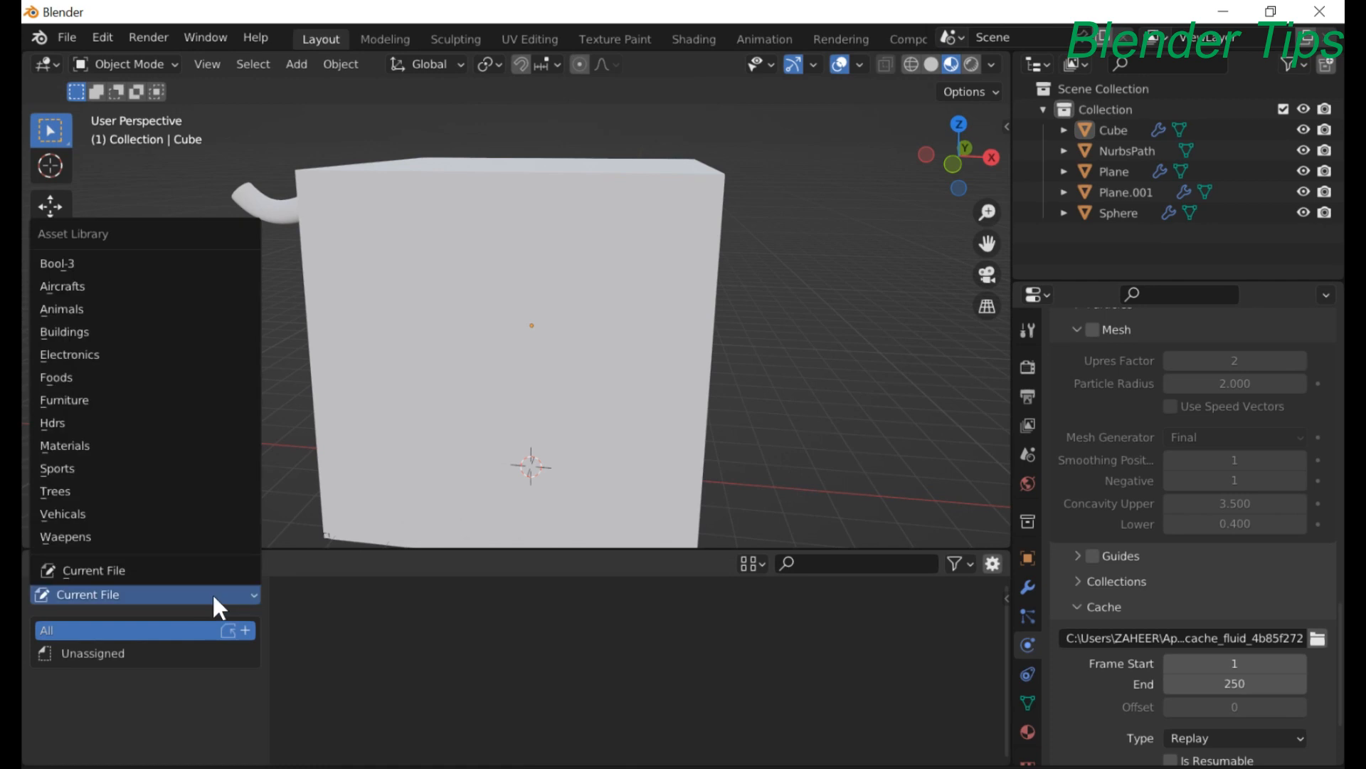
click(91, 443)
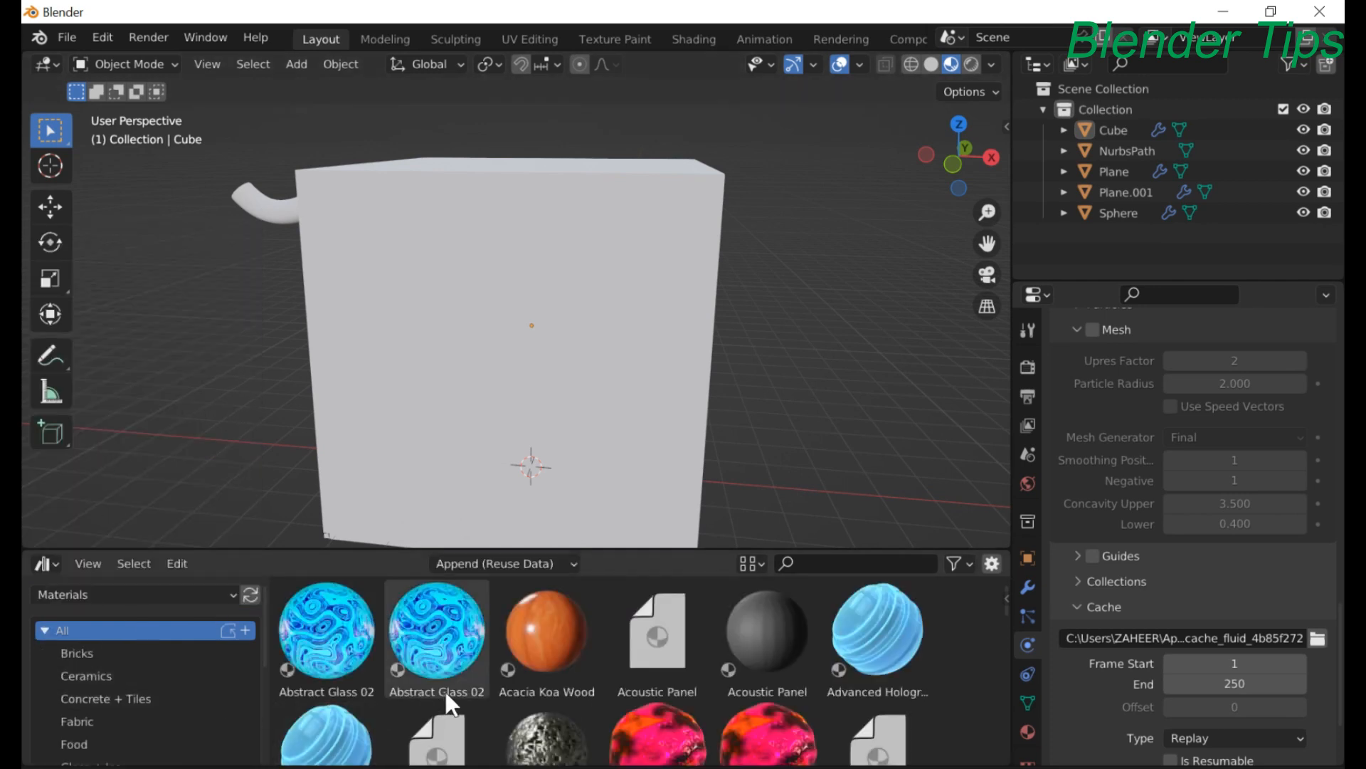
- Apply the Crystal Glass material from the Glass + Ice category to the domain cube
scroll(485, 672, down, 3)
scroll(148, 687, down, 1)
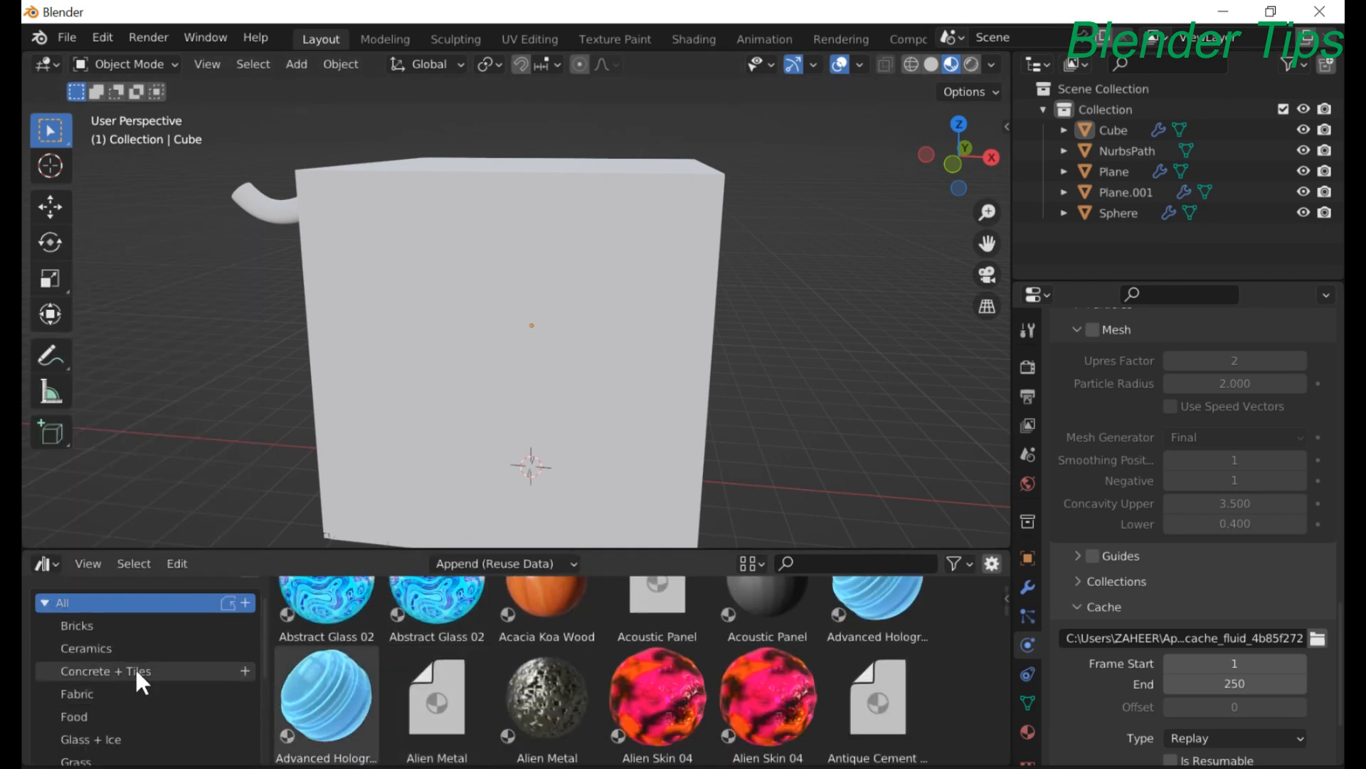
click(118, 739)
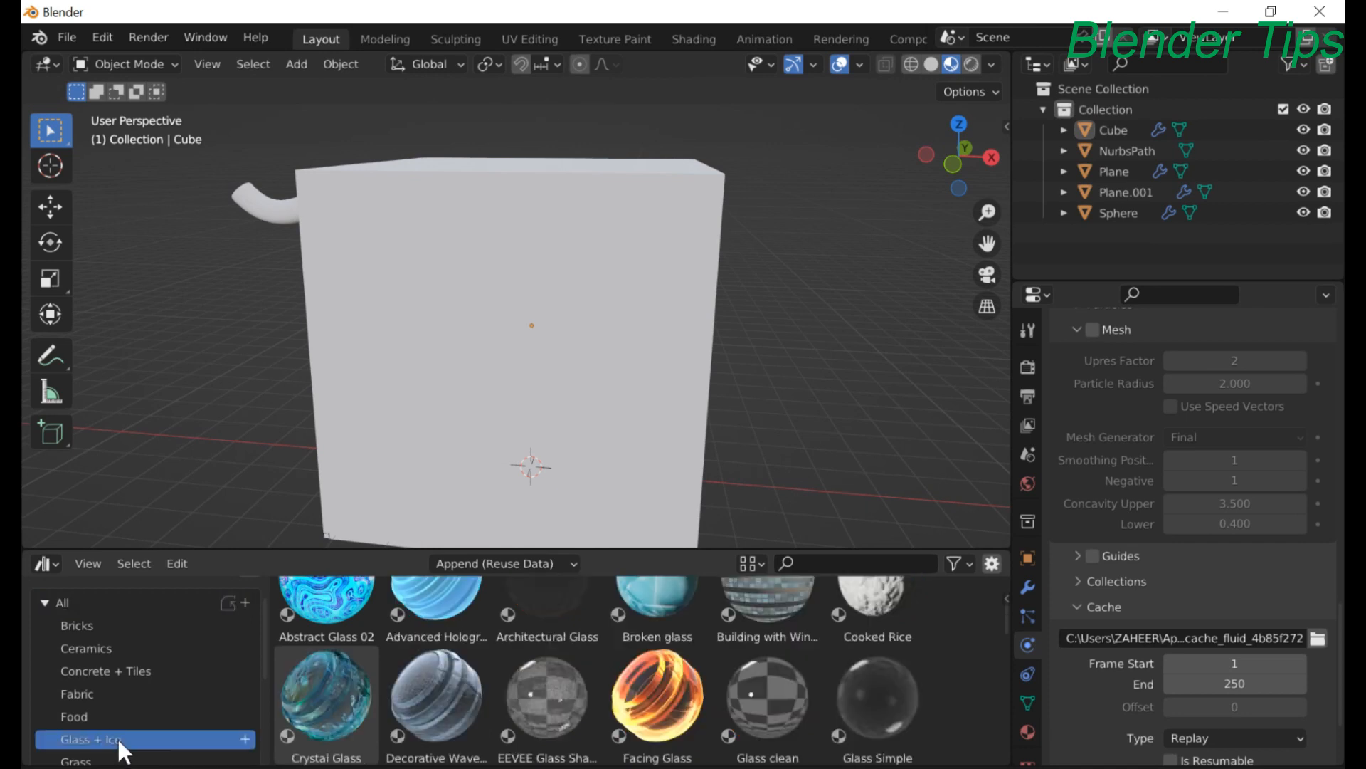
scroll(713, 637, up, 2)
scroll(757, 637, down, 3)
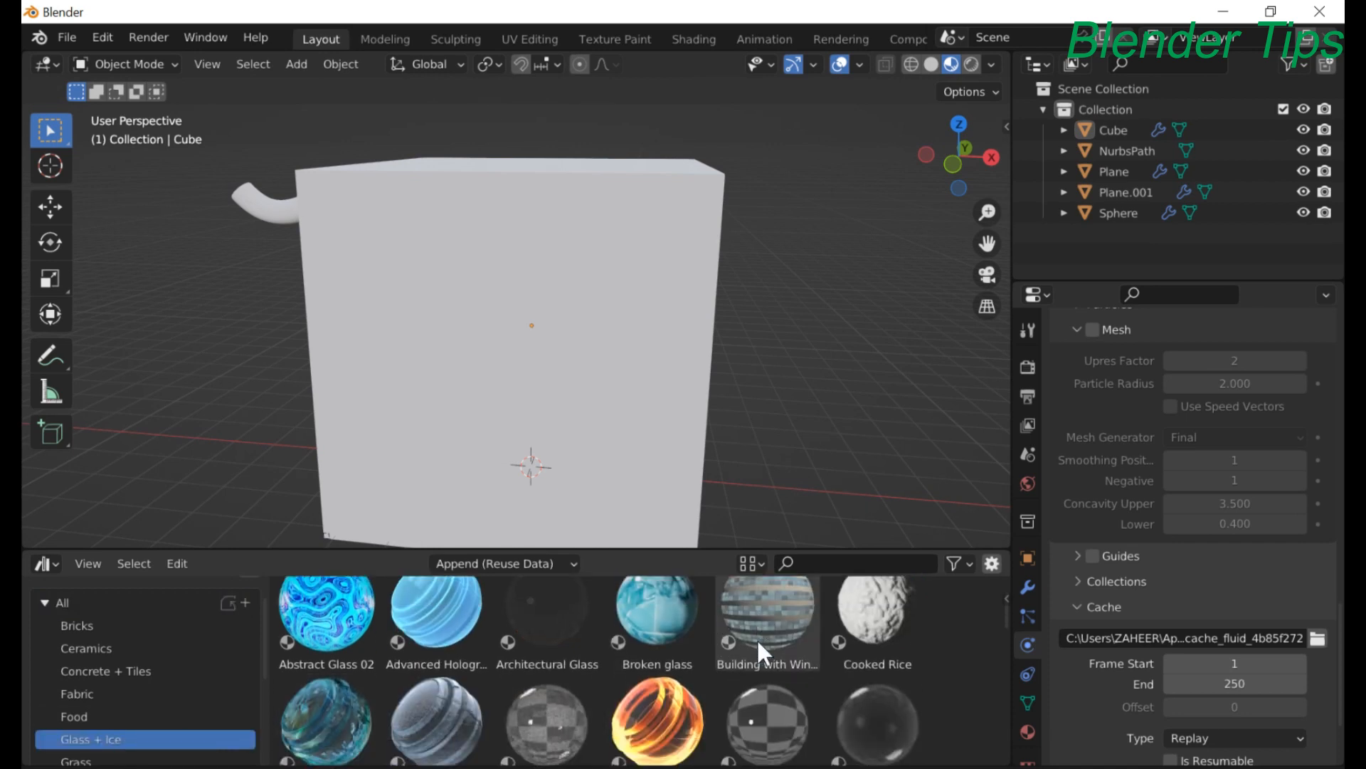
scroll(757, 638, up, 2)
click(314, 720)
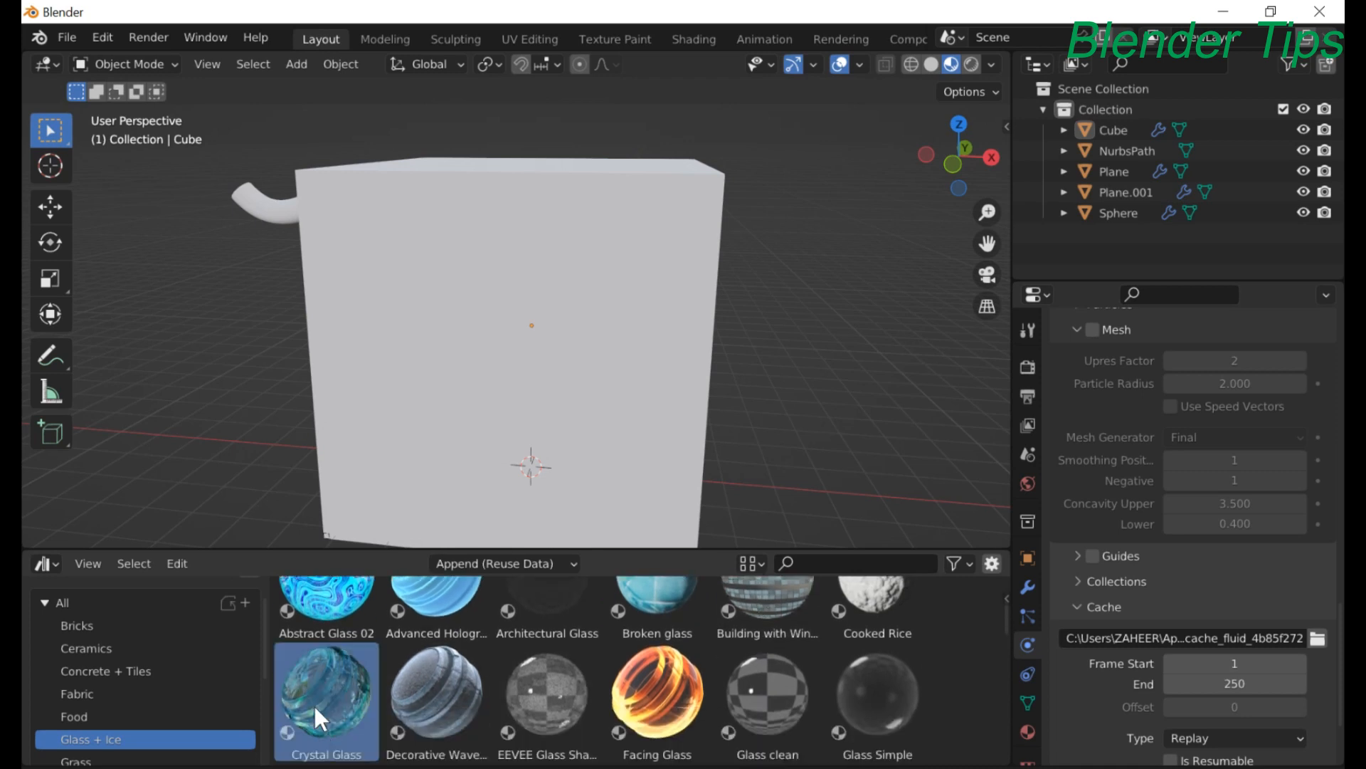
drag(315, 706, 548, 373)
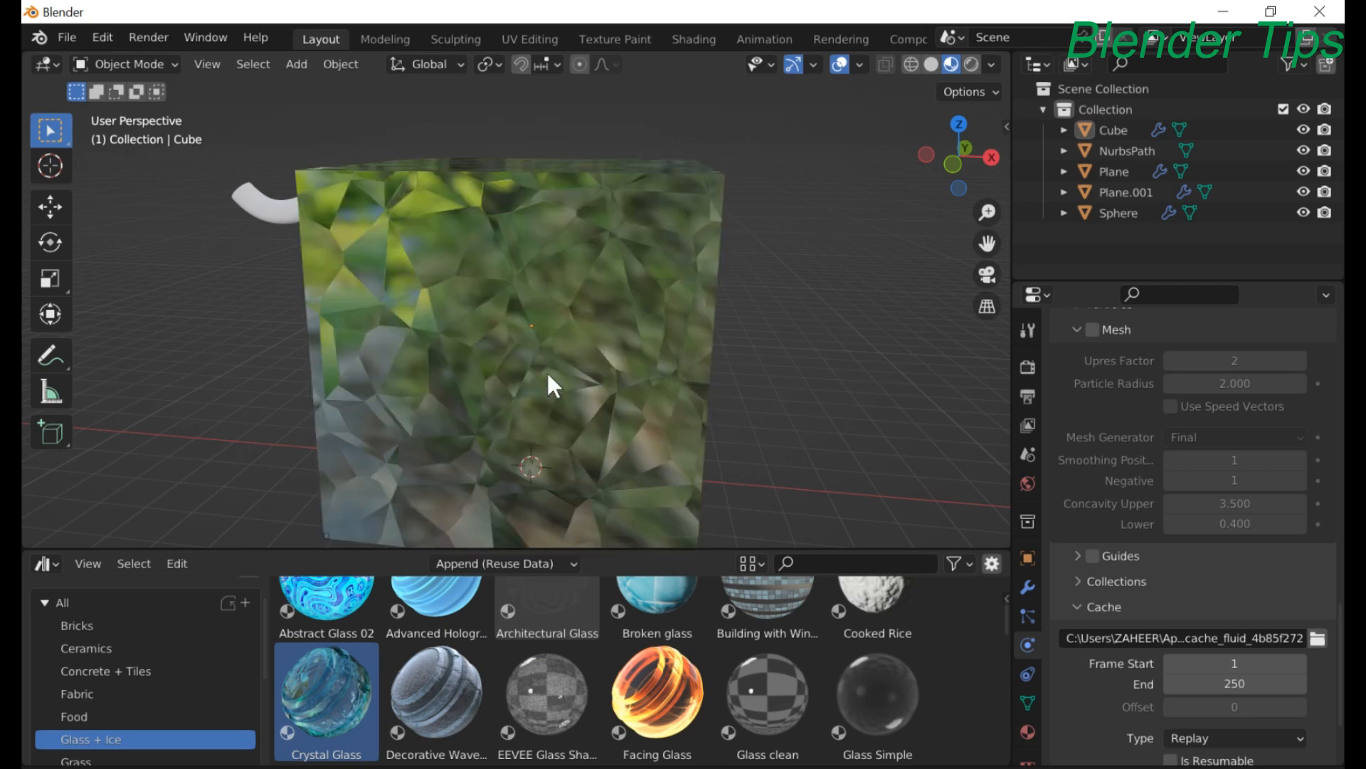
- Inspect the glass material on the domain cube from outside and from inside, close to the perforated tray
scroll(532, 373, up, 5)
scroll(533, 373, down, 5)
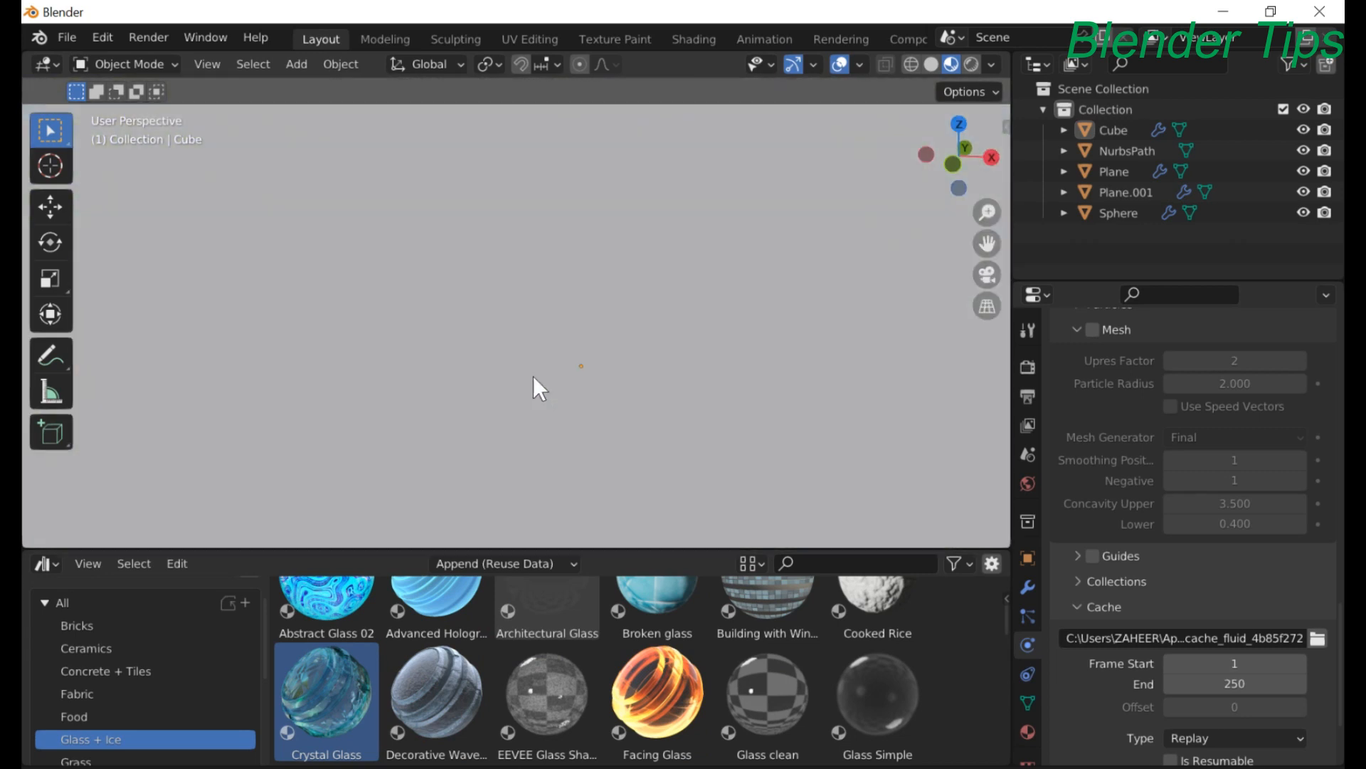
scroll(532, 373, down, 3)
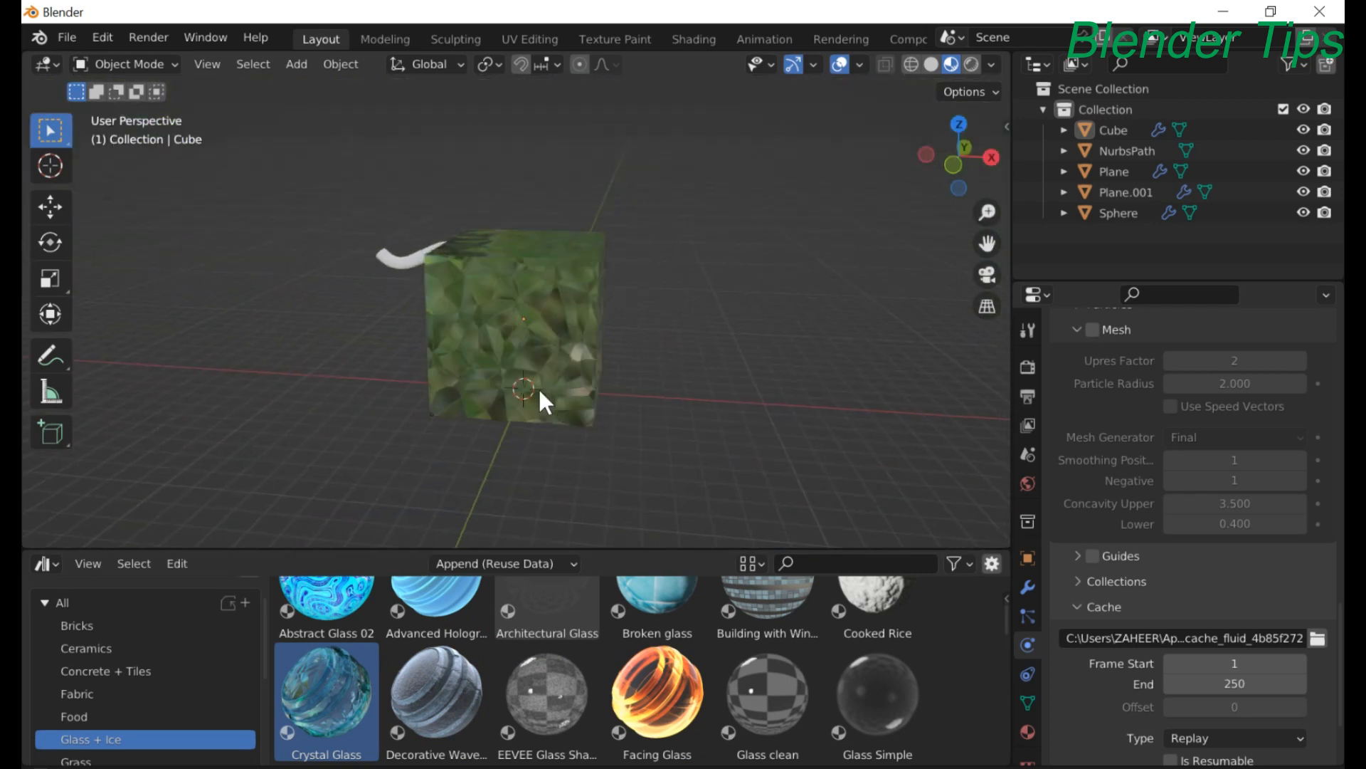
middle_drag(538, 387, 594, 416)
scroll(594, 413, up, 8)
scroll(596, 418, up, 4)
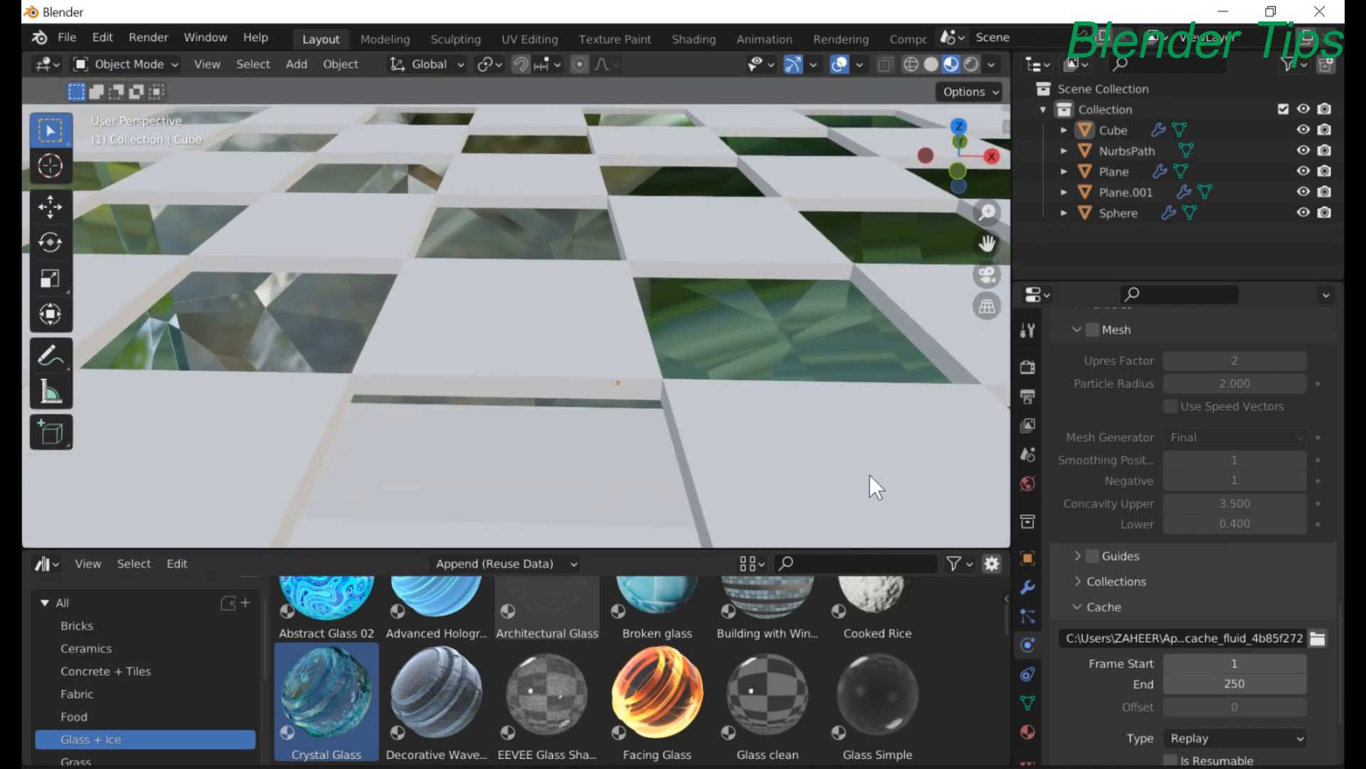
scroll(1115, 612, down, 4)
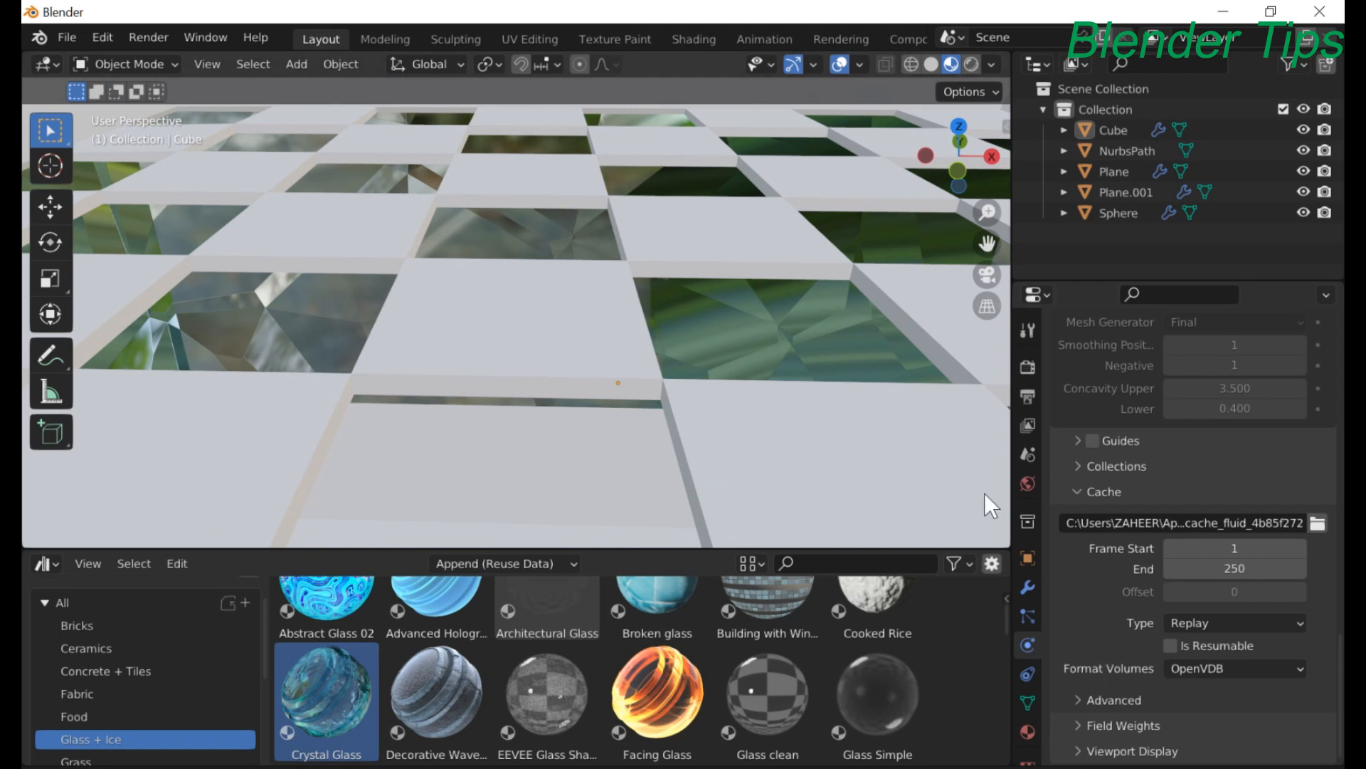
- Select the domain cube again and enable Mesh generation in its liquid domain settings
click(834, 407)
scroll(834, 390, down, 10)
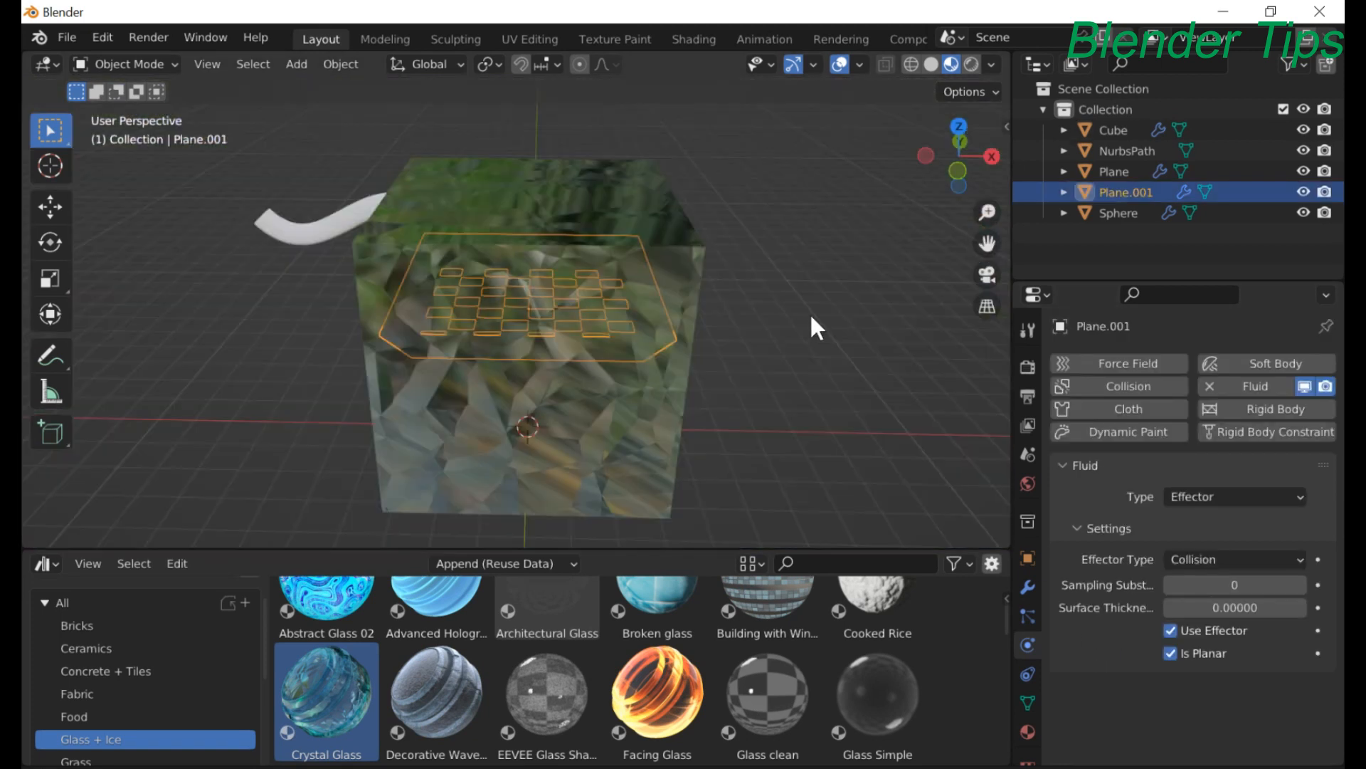
click(662, 267)
scroll(1174, 612, down, 8)
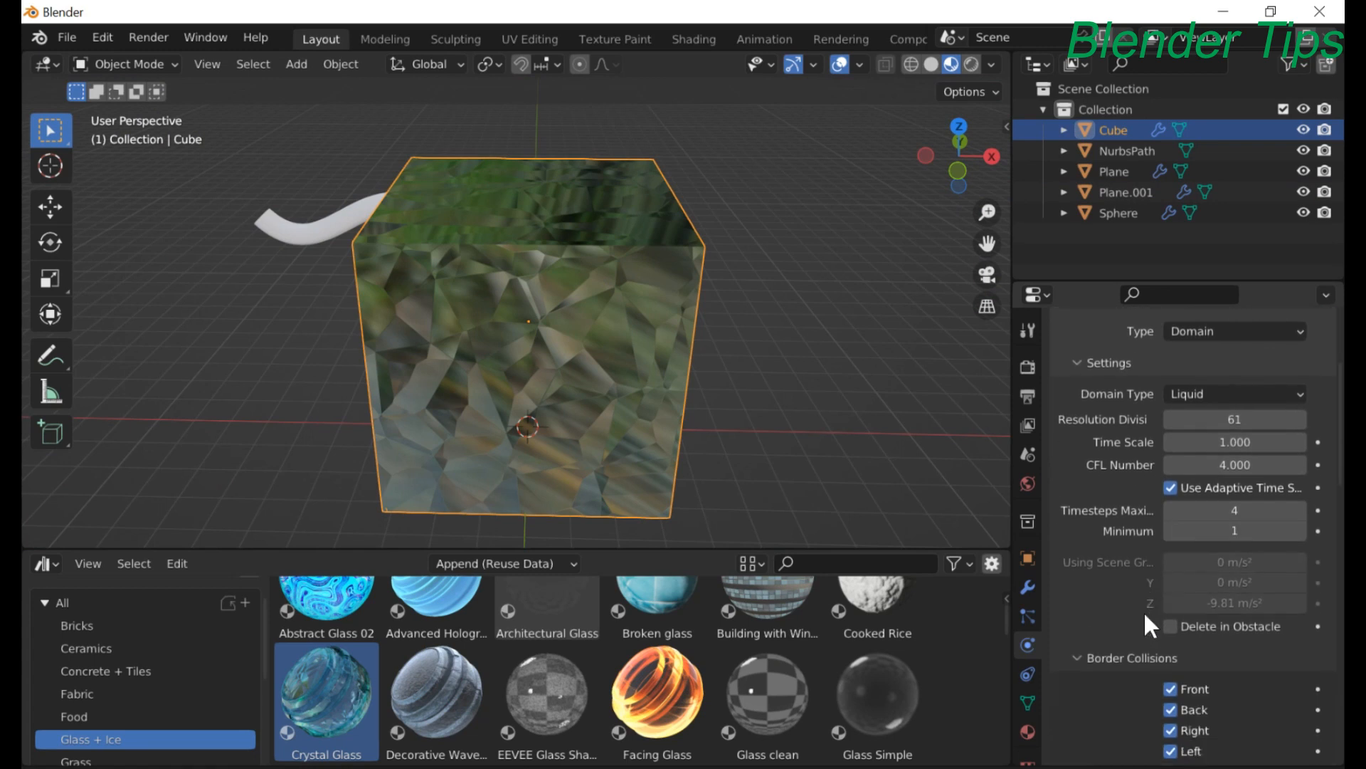
scroll(1104, 616, down, 3)
scroll(1090, 658, down, 4)
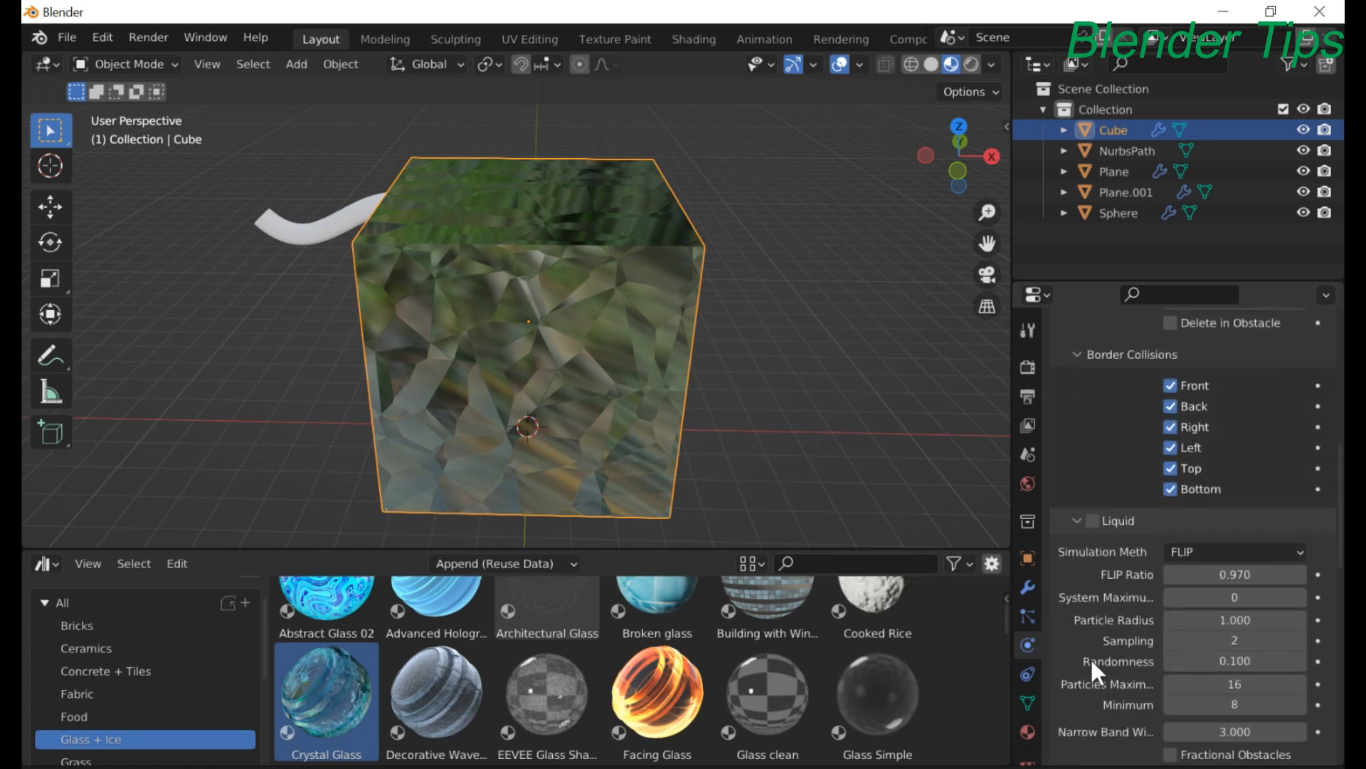
scroll(1100, 644, up, 3)
scroll(1104, 626, up, 10)
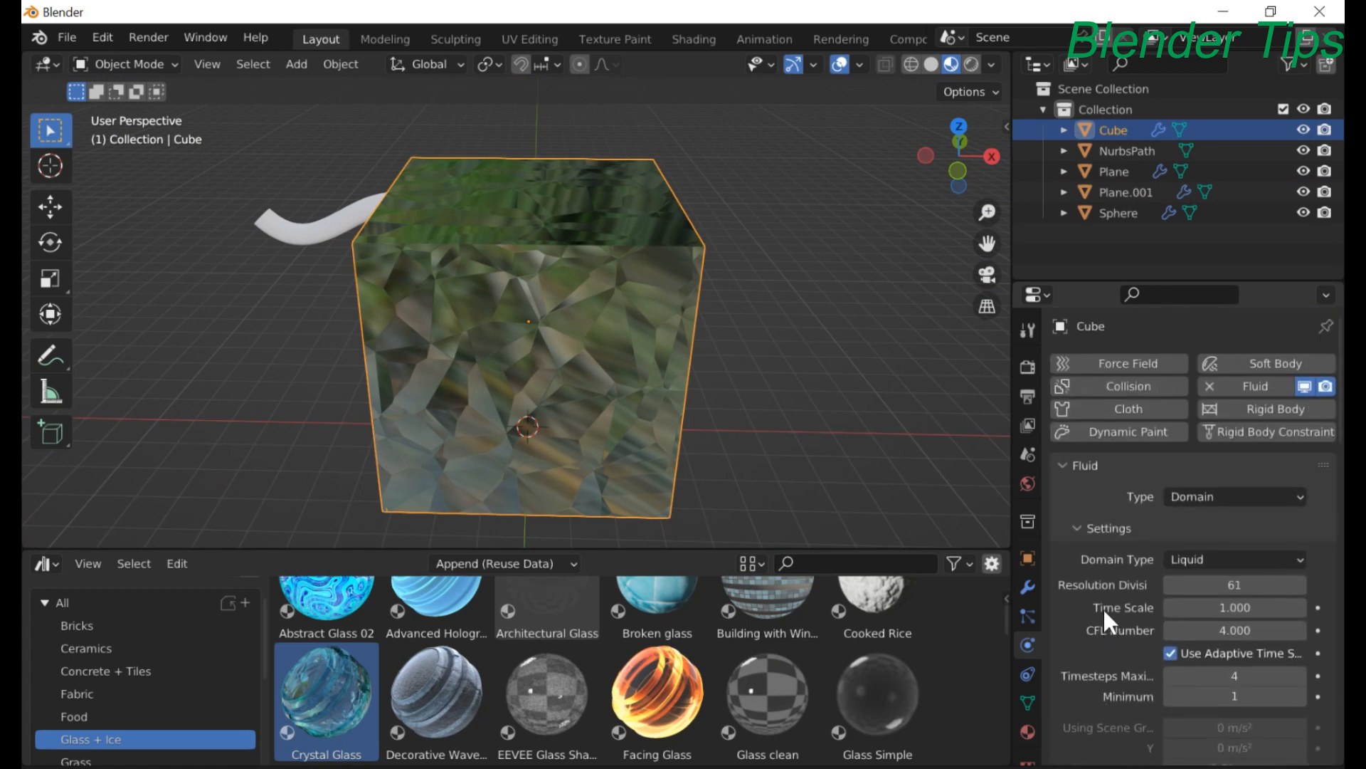
scroll(1103, 606, down, 7)
scroll(1103, 604, down, 15)
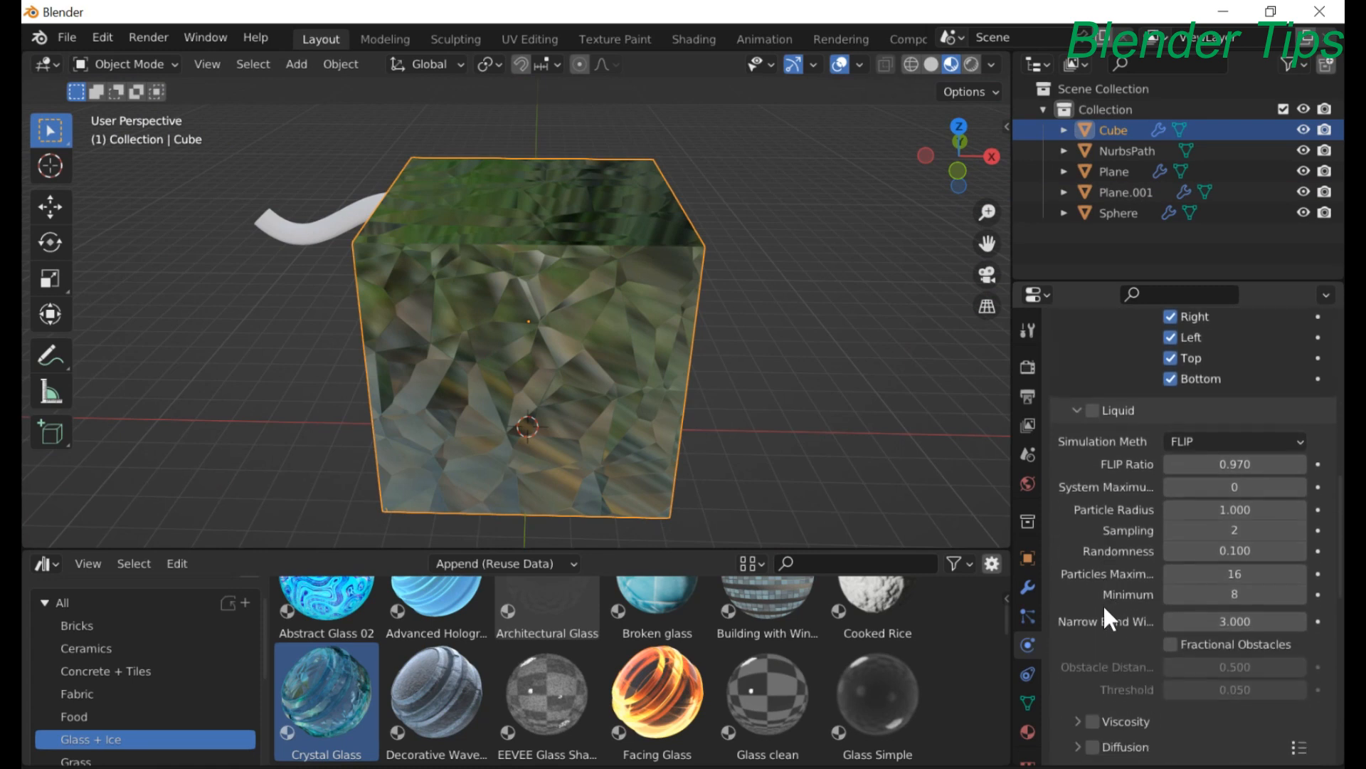
scroll(1102, 613, down, 1)
click(1093, 632)
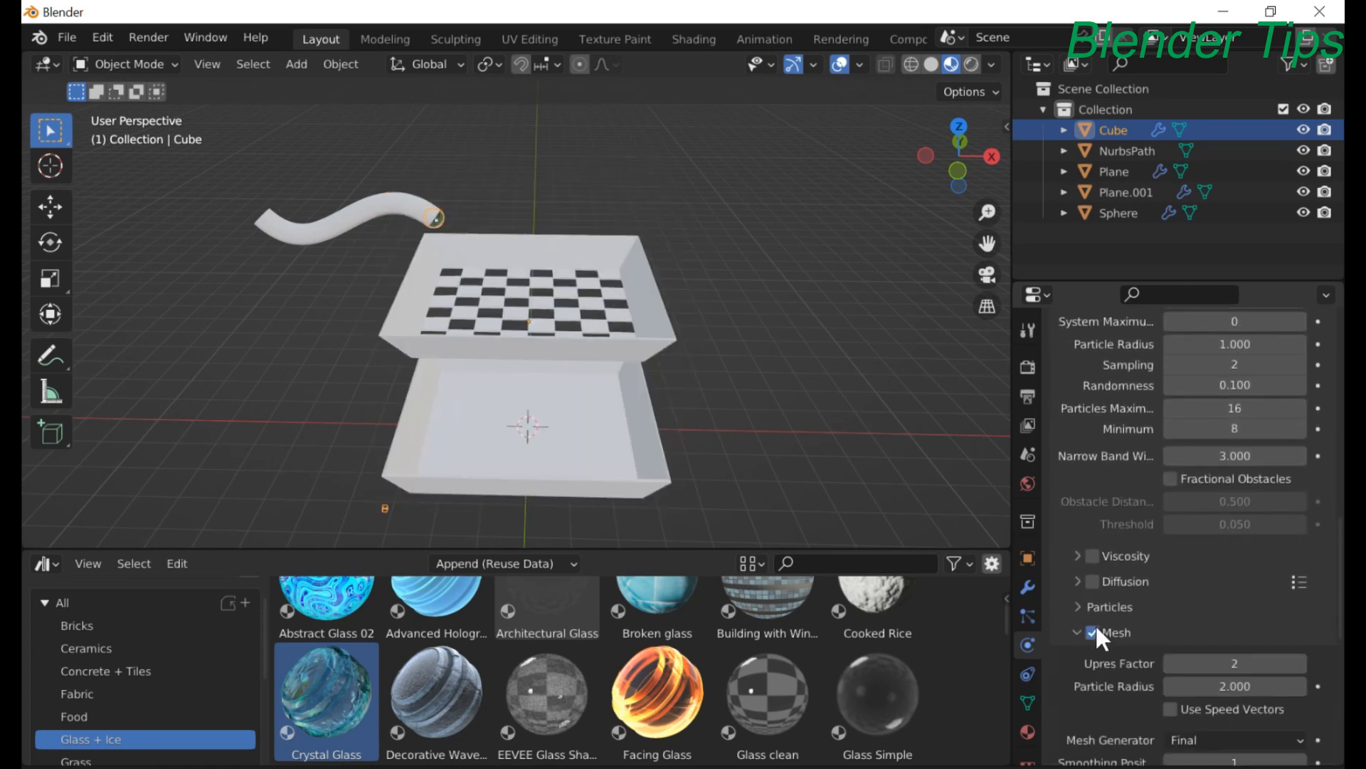
- Apply the Metal Bronze Dixo material from the Metals category to the S-shaped pipe
scroll(523, 334, up, 3)
middle_drag(533, 329, 511, 321)
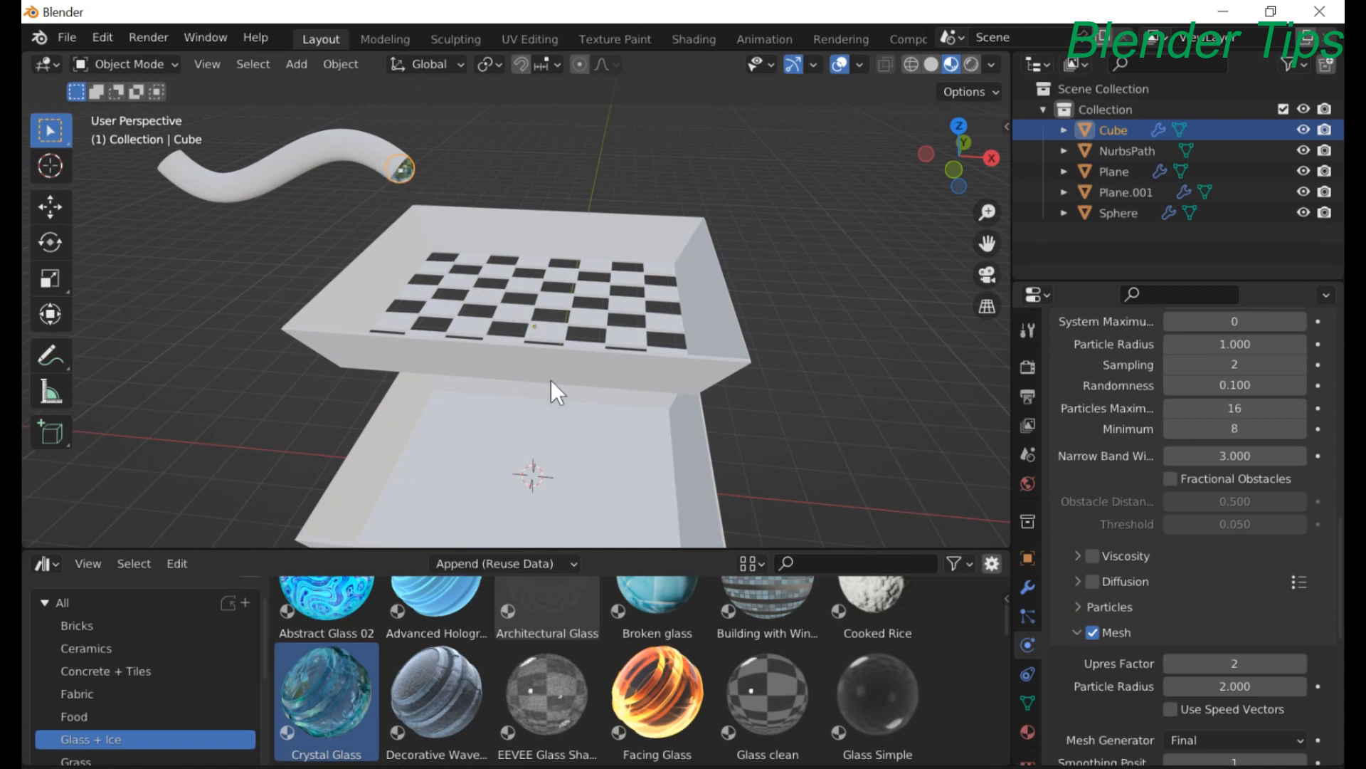
middle_drag(551, 379, 614, 360)
scroll(473, 309, down, 3)
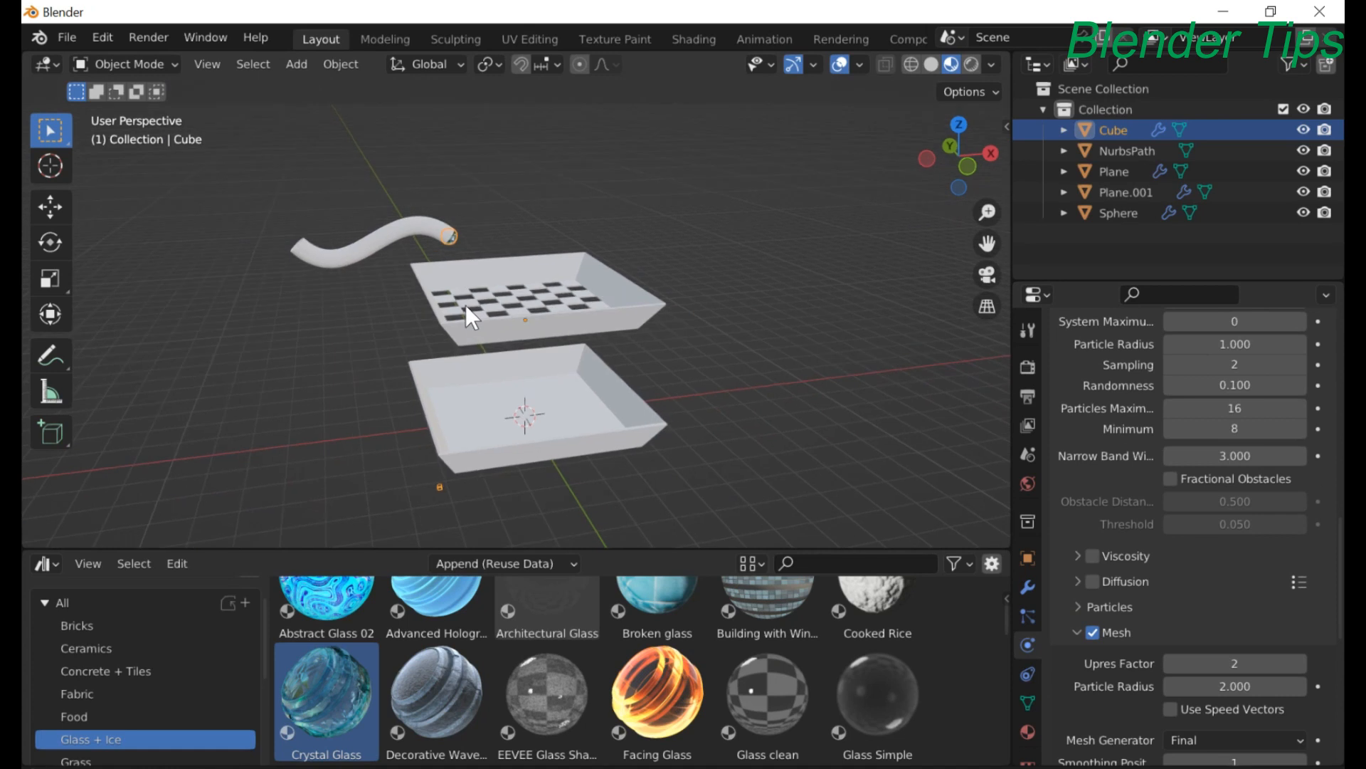
scroll(527, 339, up, 2)
middle_drag(530, 391, 506, 380)
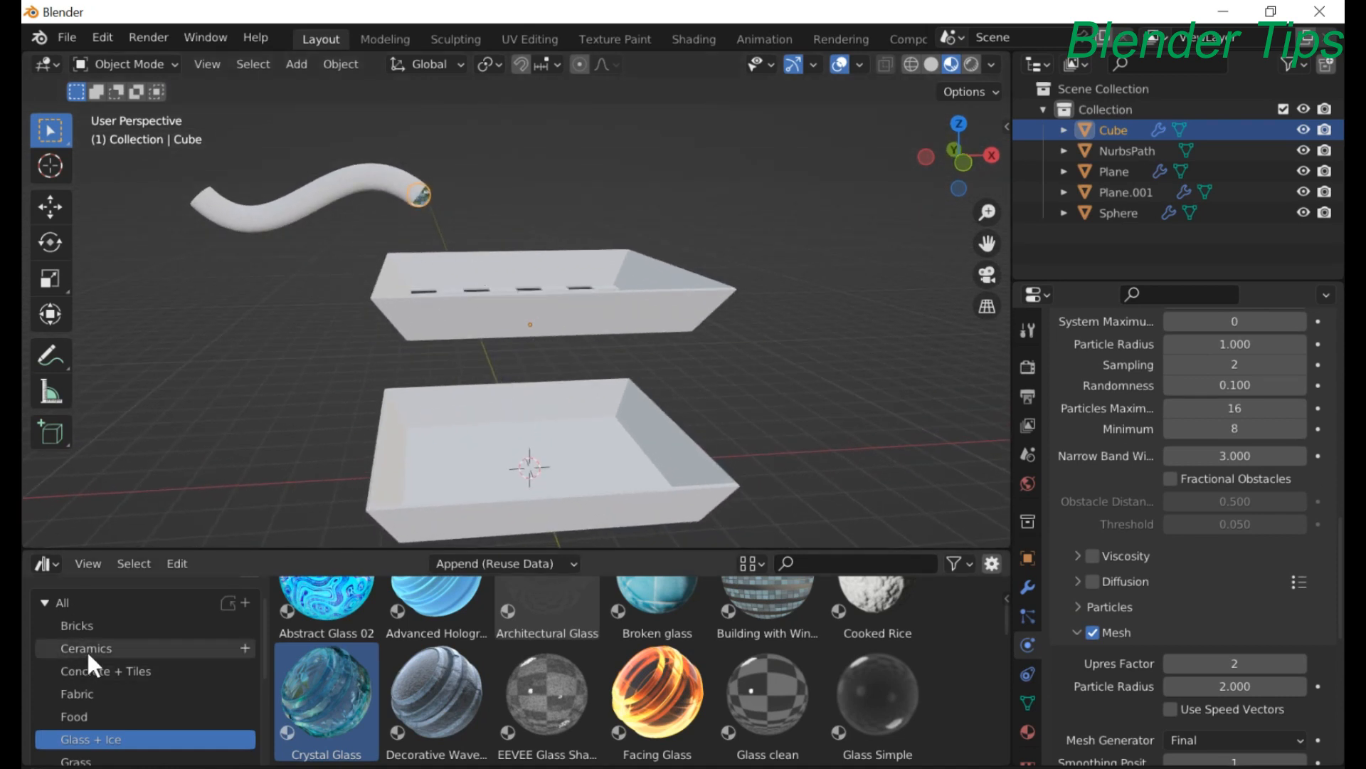
scroll(97, 698, down, 5)
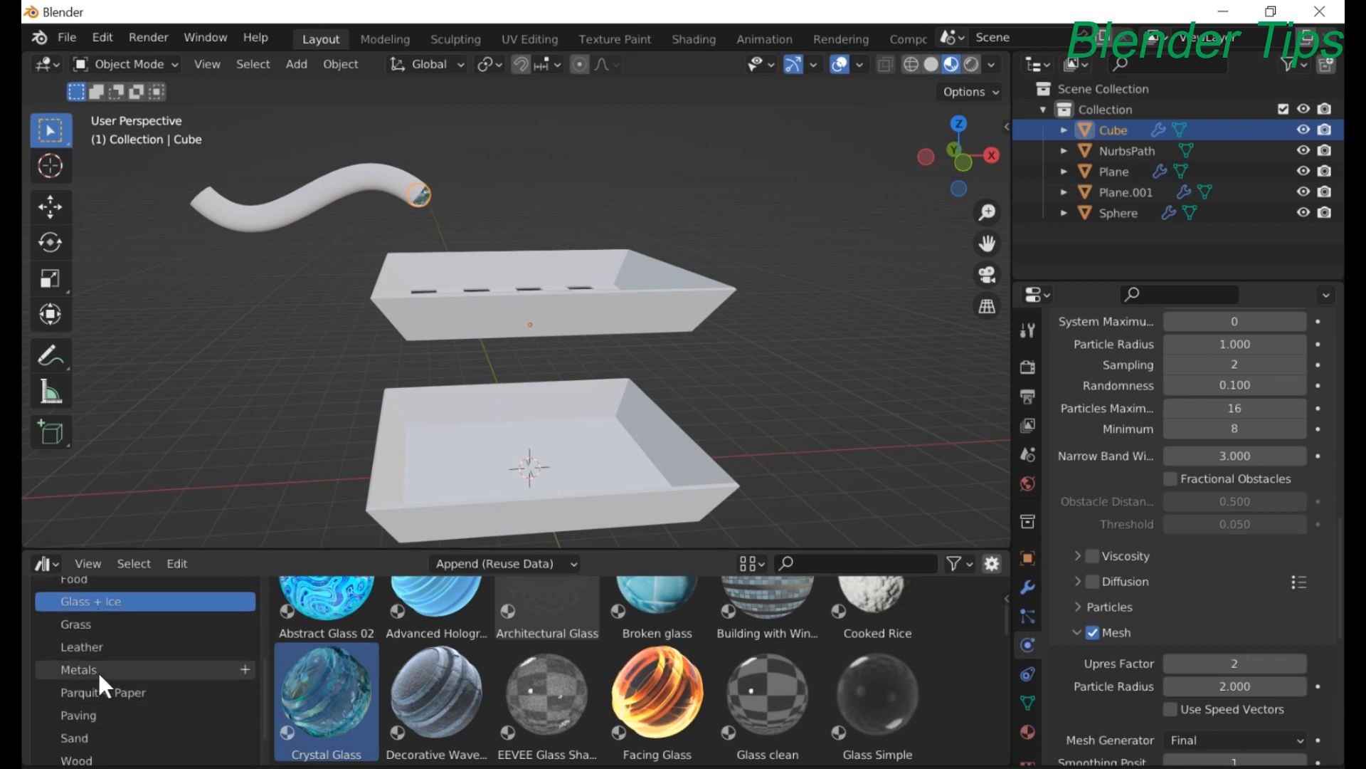
click(96, 668)
scroll(549, 663, up, 1)
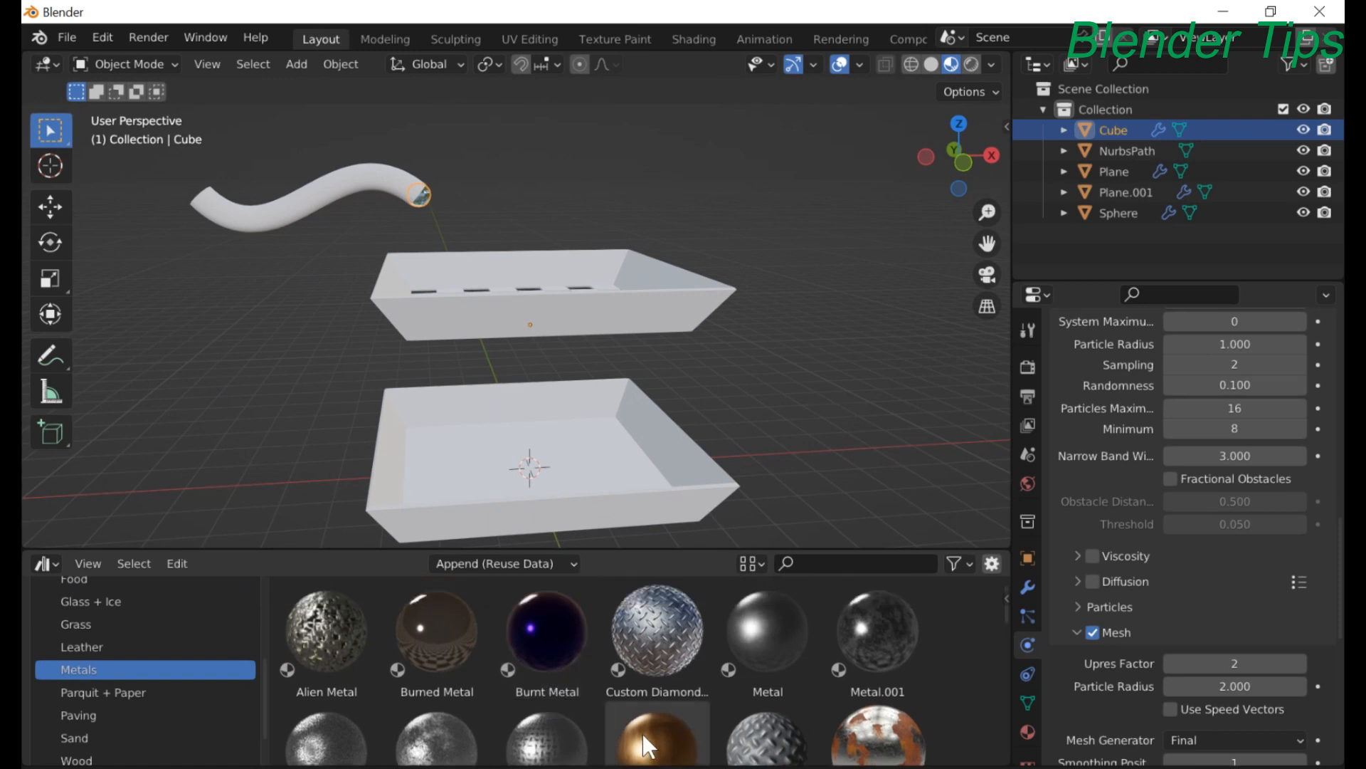
scroll(643, 732, down, 1)
click(659, 707)
drag(656, 695, 295, 208)
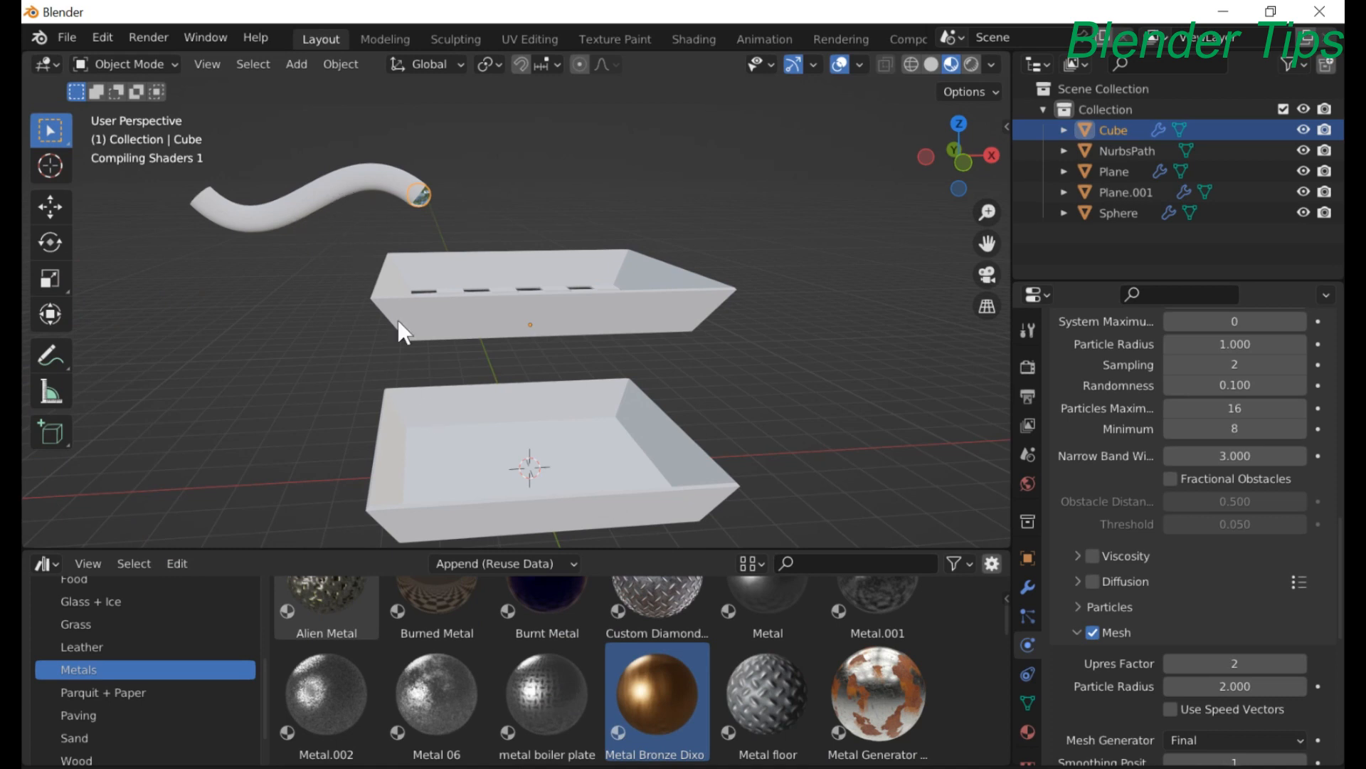
- Examine the bronze pipe, the perforated upper tray and the lower tray from several angles and distances
scroll(391, 301, up, 2)
middle_drag(391, 300, 334, 329)
scroll(384, 286, up, 3)
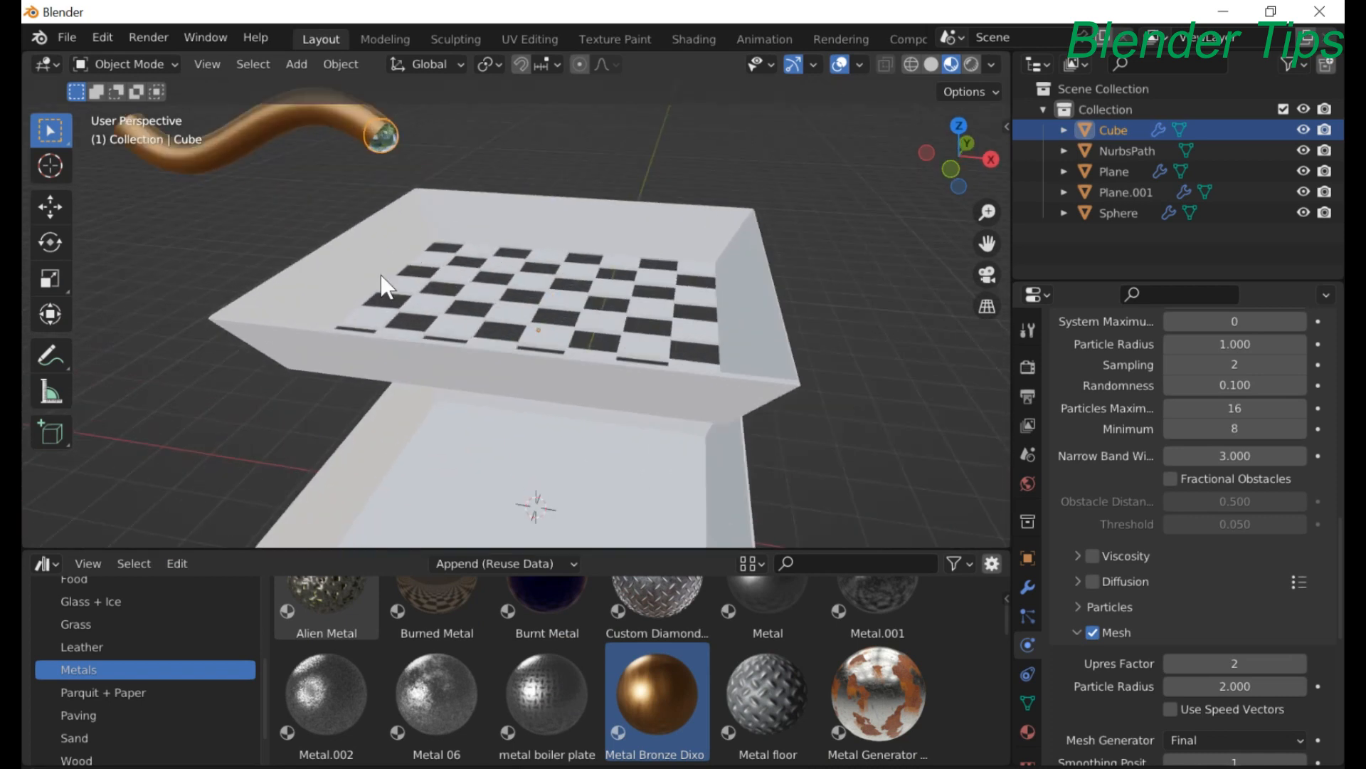
scroll(380, 273, down, 3)
middle_drag(380, 273, 433, 259)
scroll(498, 451, up, 3)
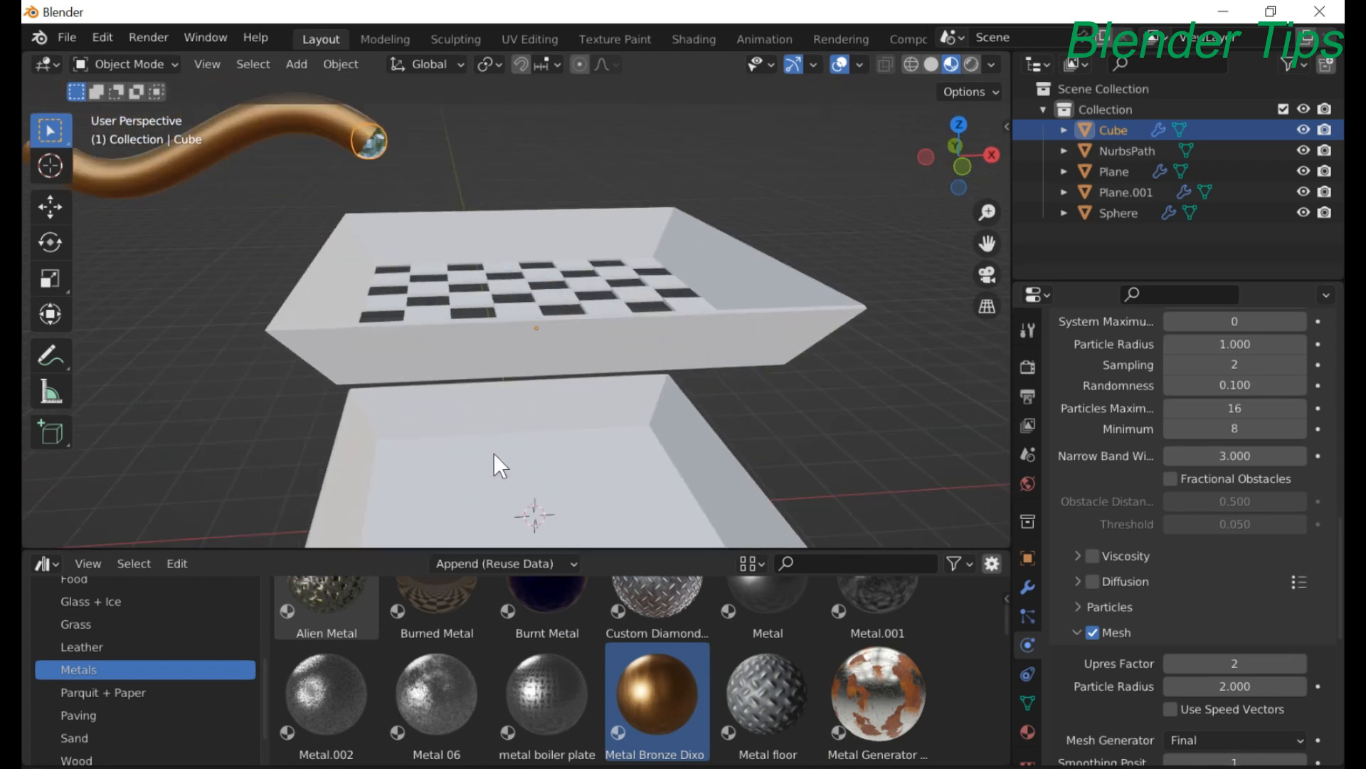
scroll(494, 453, down, 2)
middle_drag(478, 402, 484, 271)
scroll(487, 350, up, 5)
scroll(487, 350, down, 5)
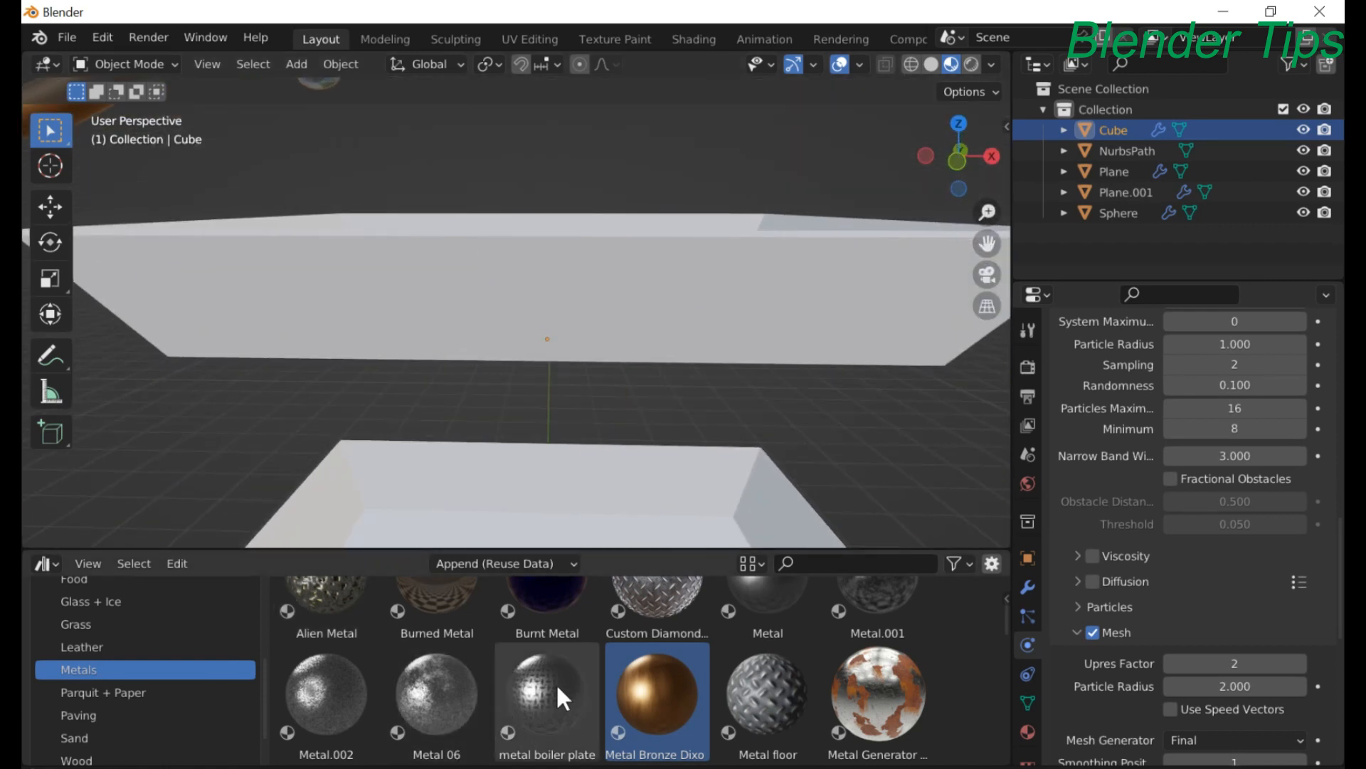
- Apply the material named Metal from the Metals category of the asset library to the perforated upper tray
scroll(556, 682, up, 1)
scroll(761, 667, down, 1)
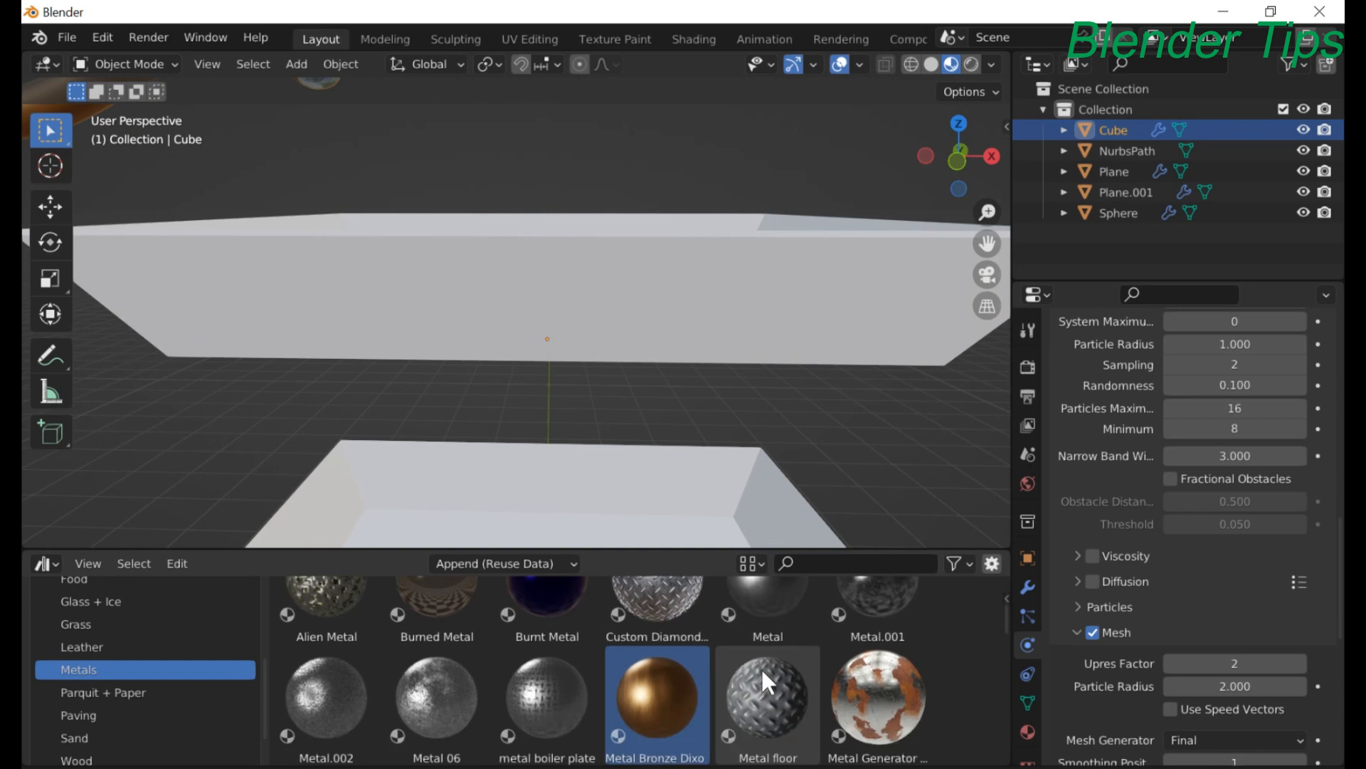
scroll(761, 668, up, 1)
scroll(761, 667, down, 1)
scroll(762, 668, up, 1)
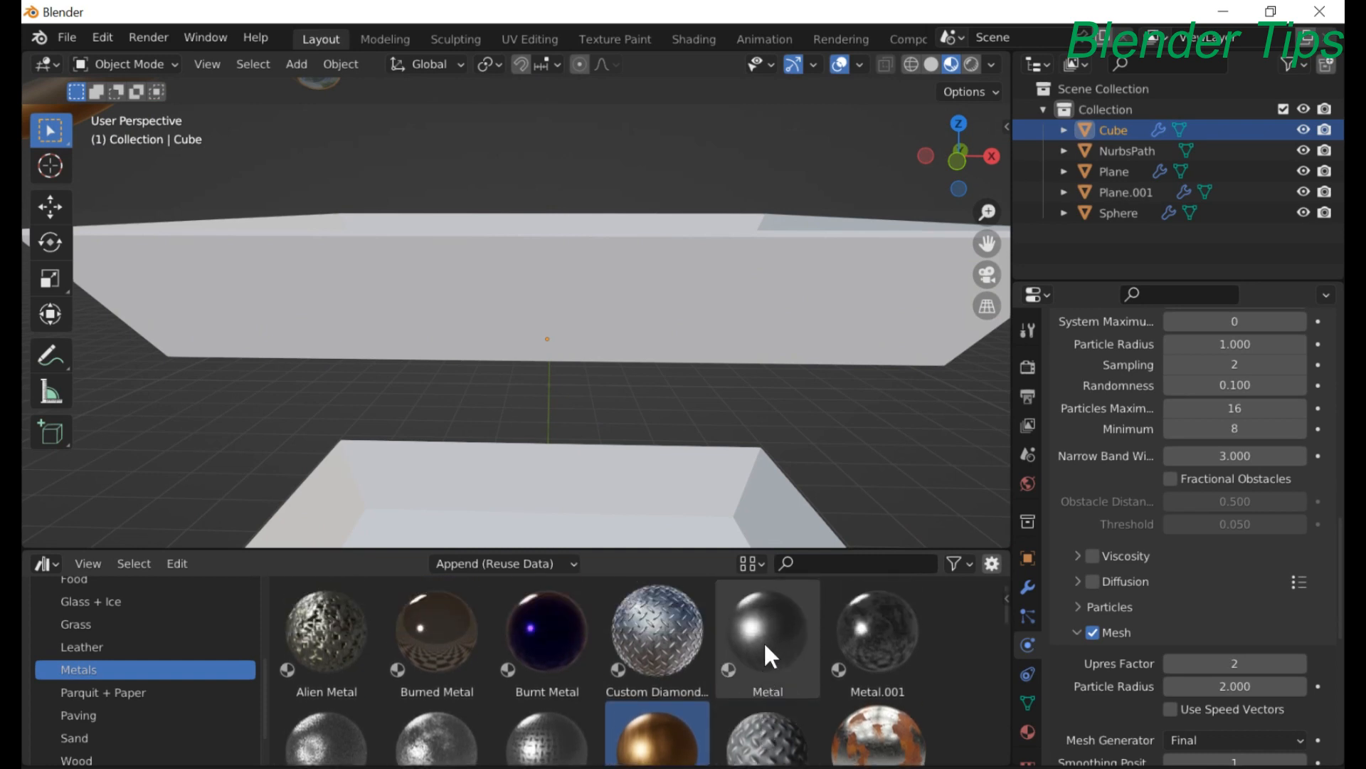
scroll(749, 672, down, 2)
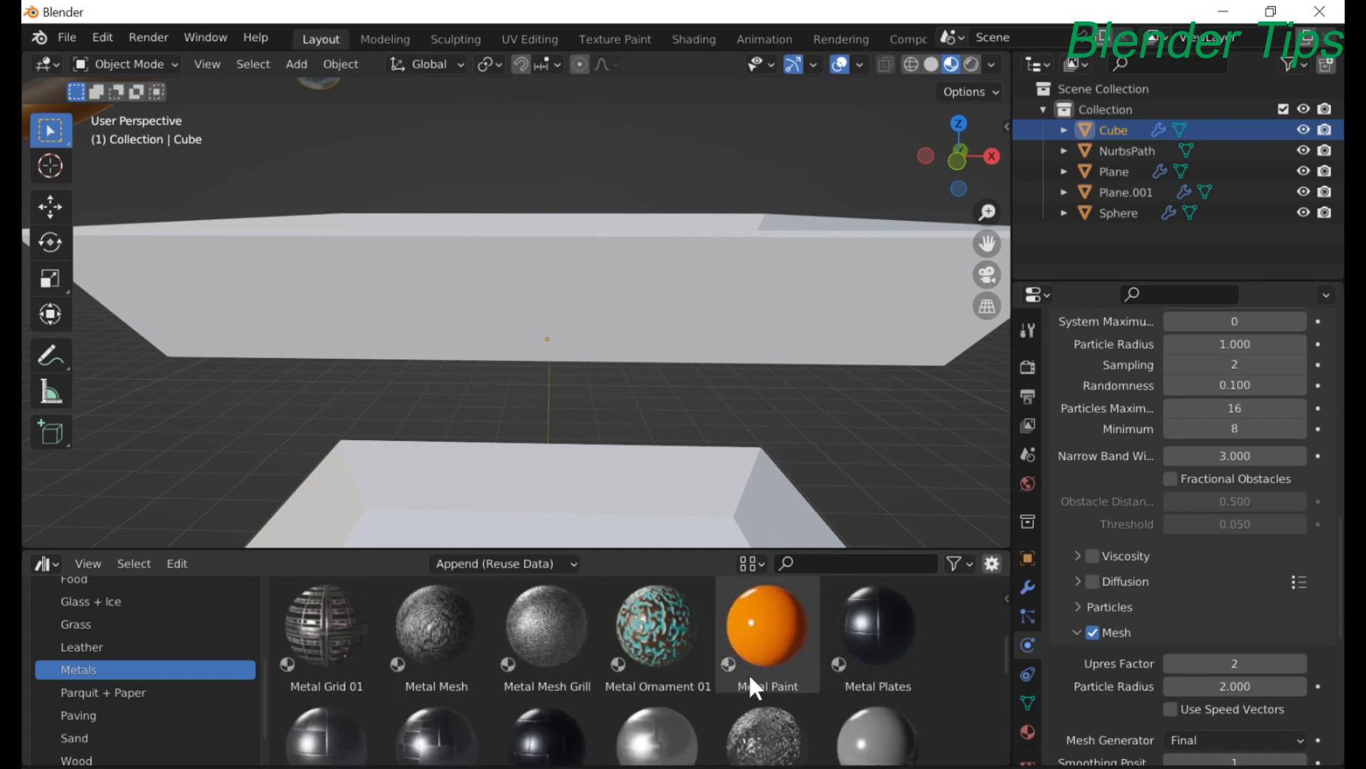
scroll(749, 672, down, 1)
scroll(749, 671, up, 2)
scroll(749, 676, up, 2)
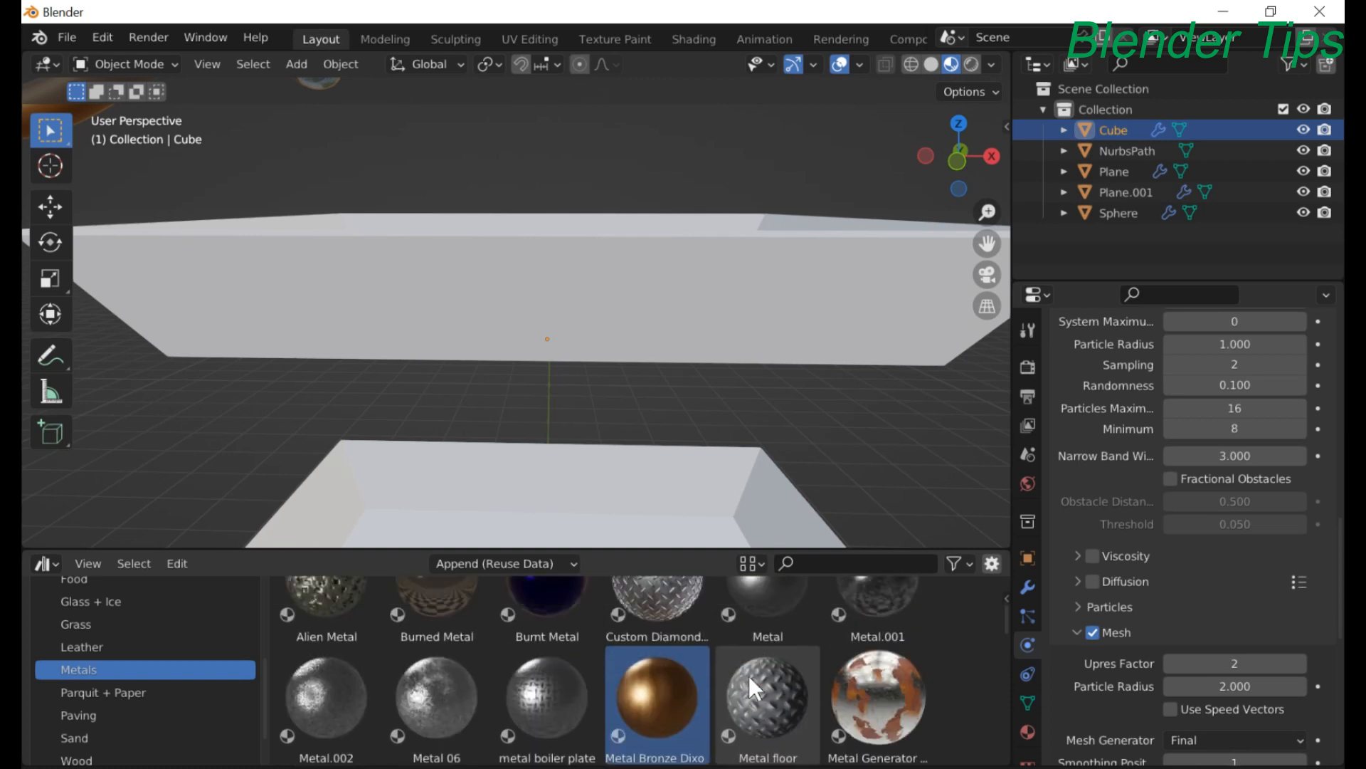
click(774, 644)
drag(781, 645, 442, 296)
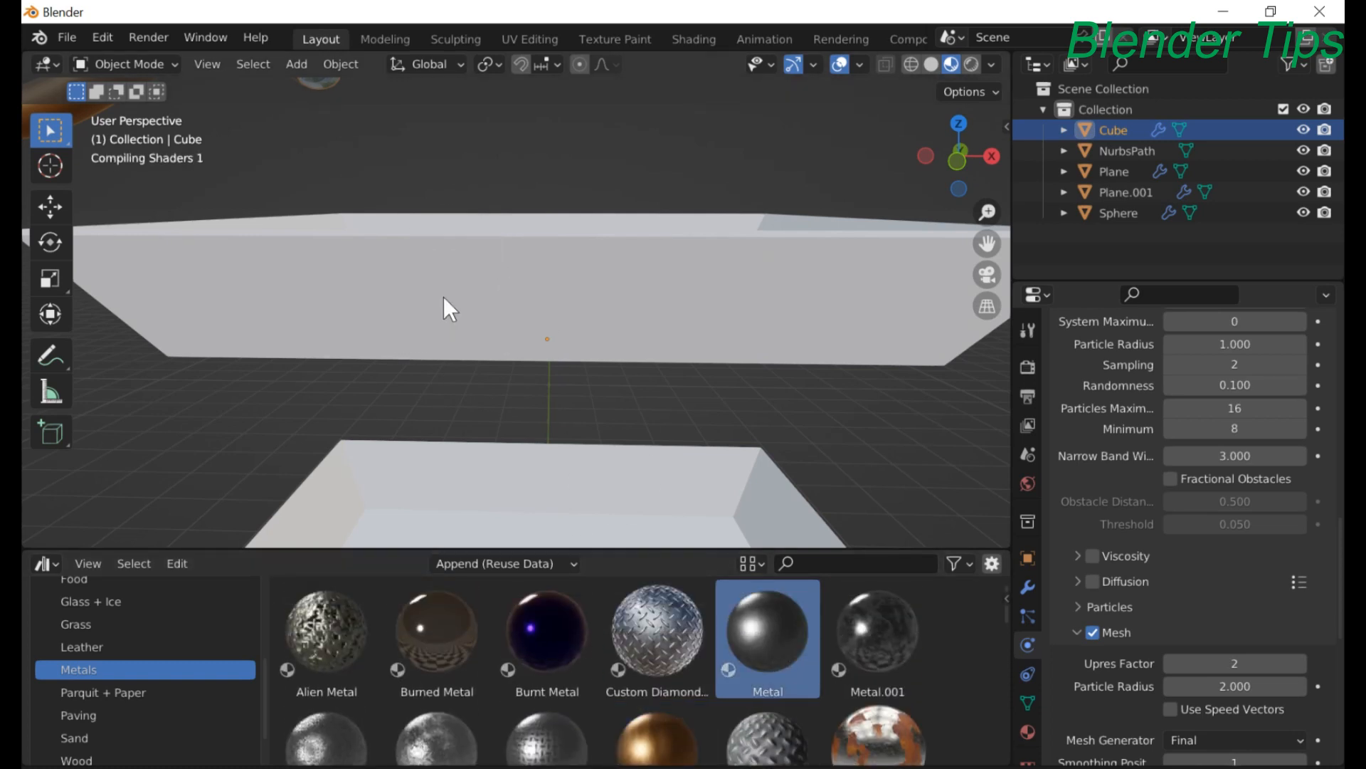
- Apply the Castle Bricks material from the Bricks category of the asset library to the lower tray
mouse_move(470, 268)
middle_down()
mouse_move(468, 425)
mouse_move(472, 356)
mouse_move(489, 399)
mouse_move(485, 360)
middle_up()
scroll(472, 335, down, 5)
scroll(473, 357, down, 3)
scroll(485, 360, up, 4)
scroll(445, 442, down, 3)
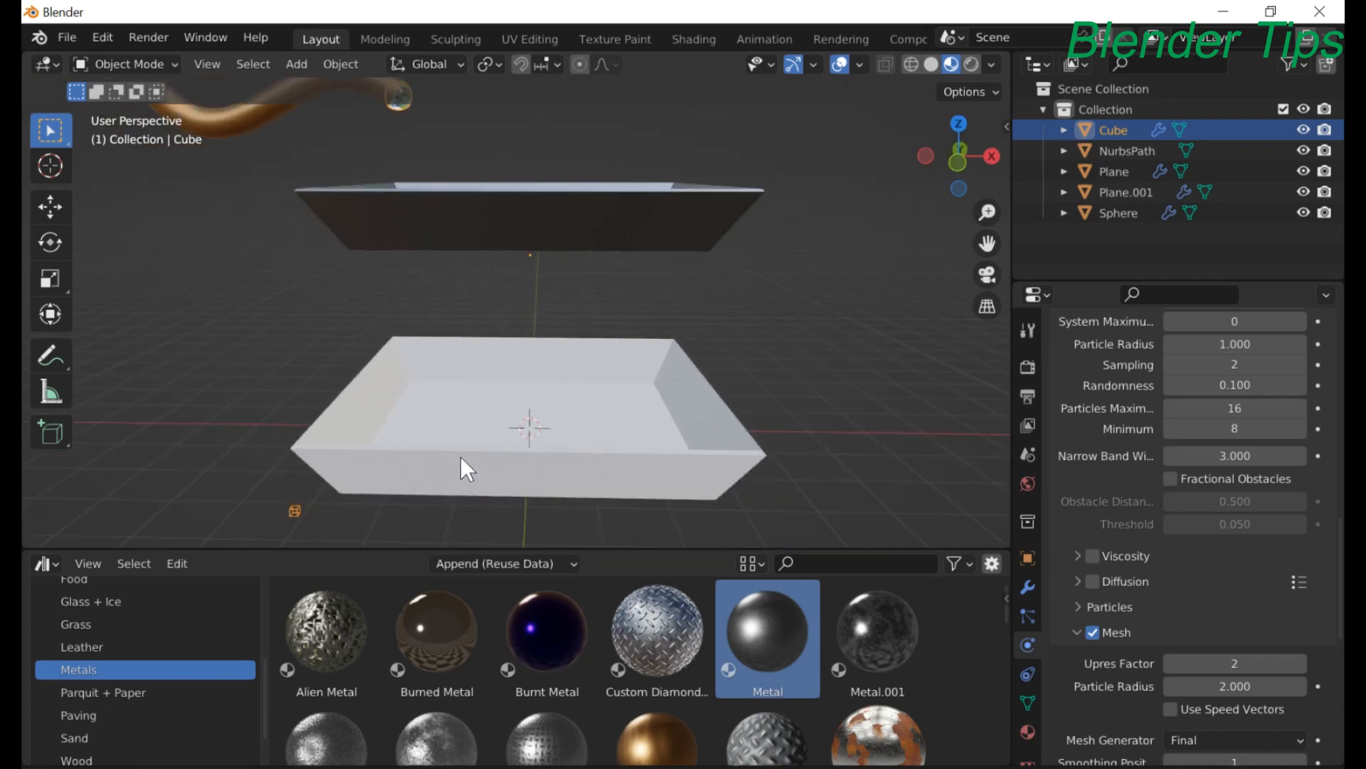
middle_drag(460, 455, 489, 456)
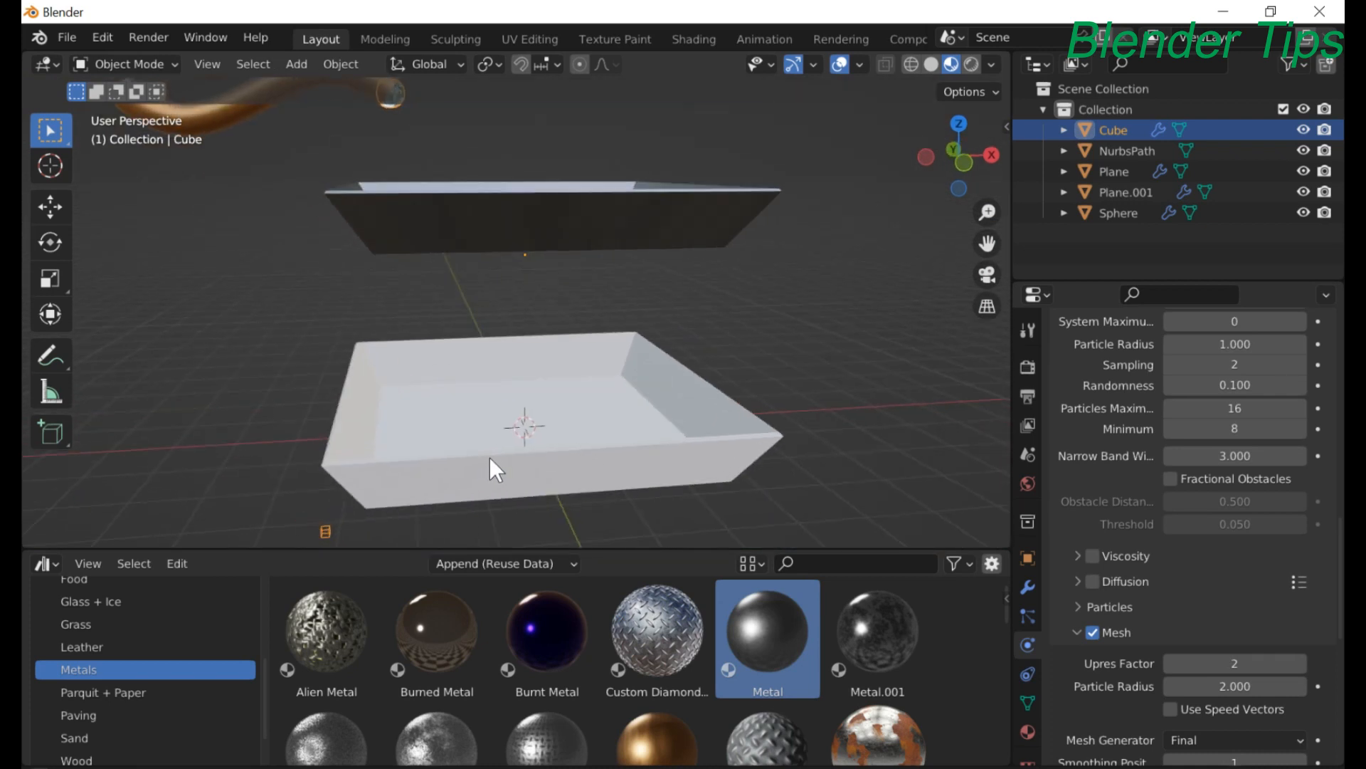
scroll(113, 633, up, 5)
click(101, 624)
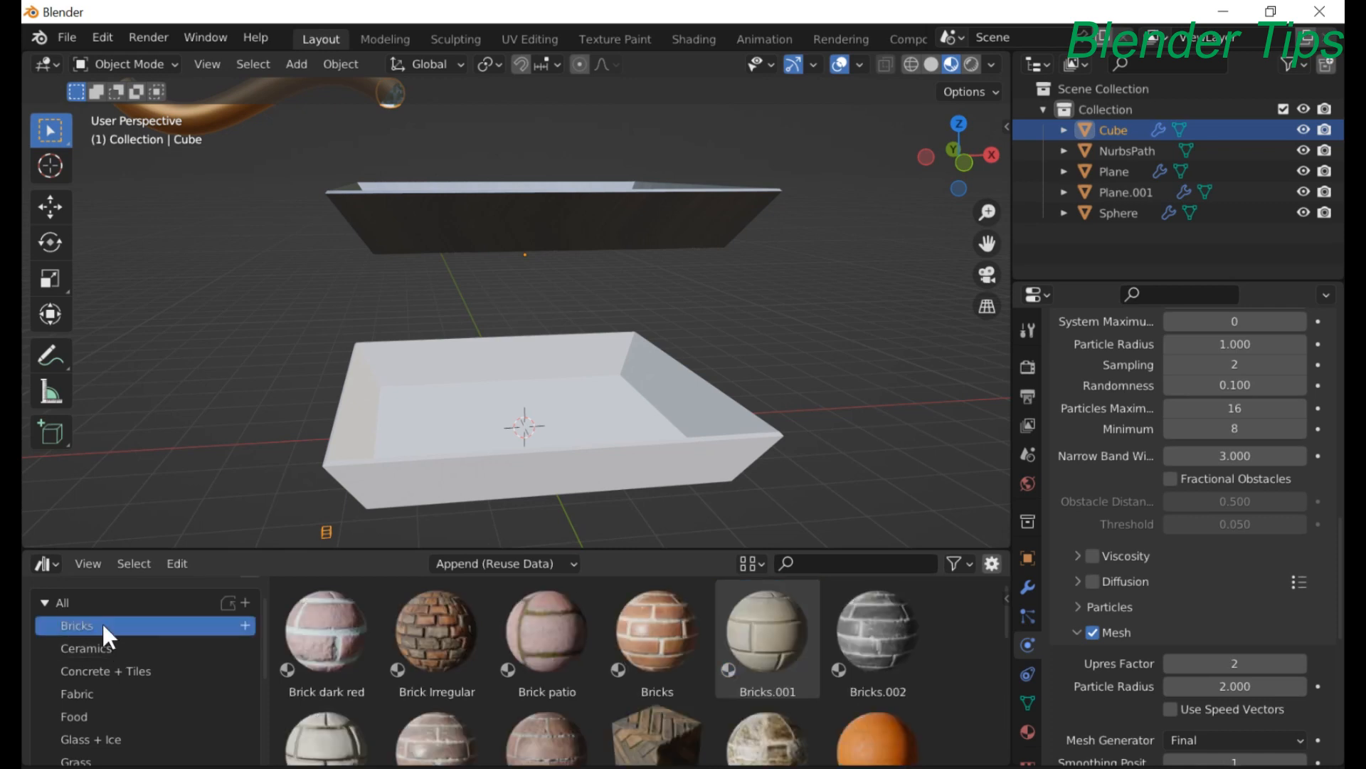
scroll(699, 693, down, 3)
scroll(575, 632, up, 2)
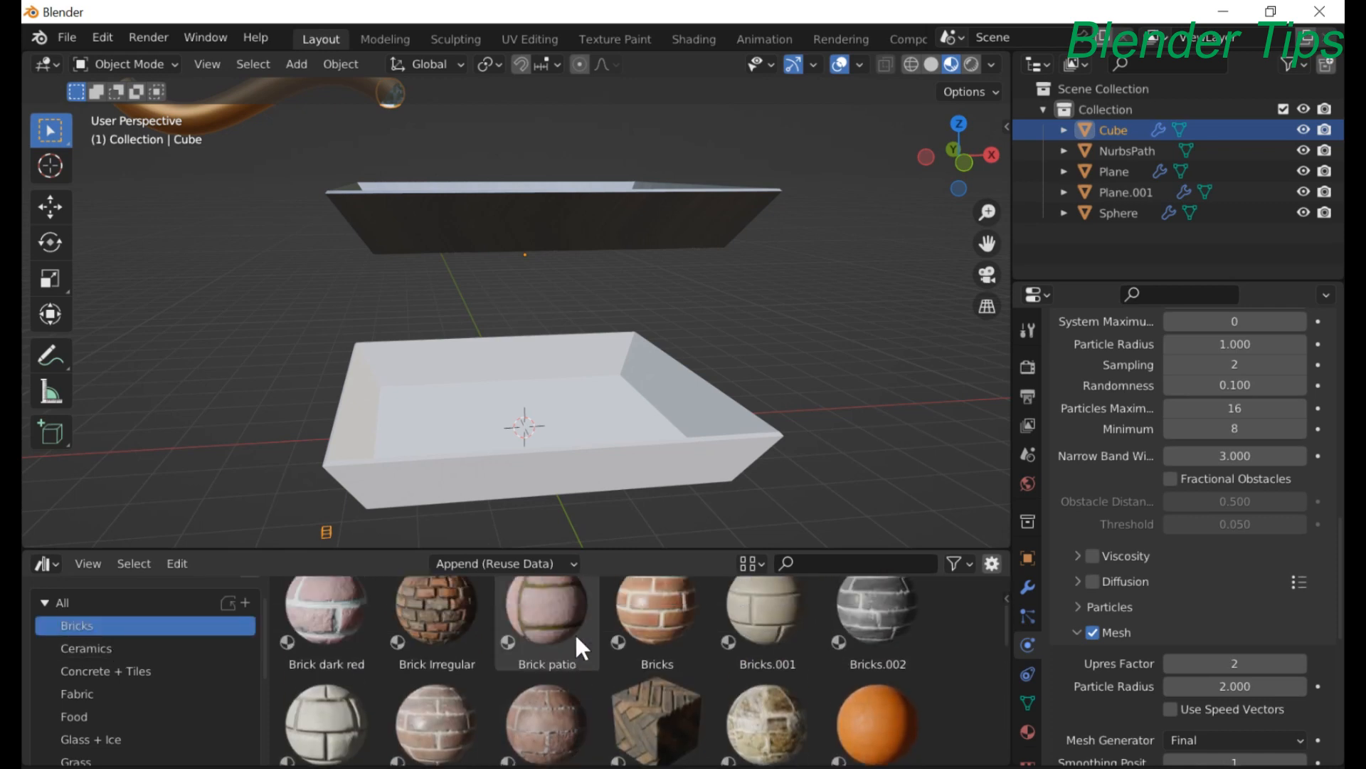
scroll(601, 639, down, 3)
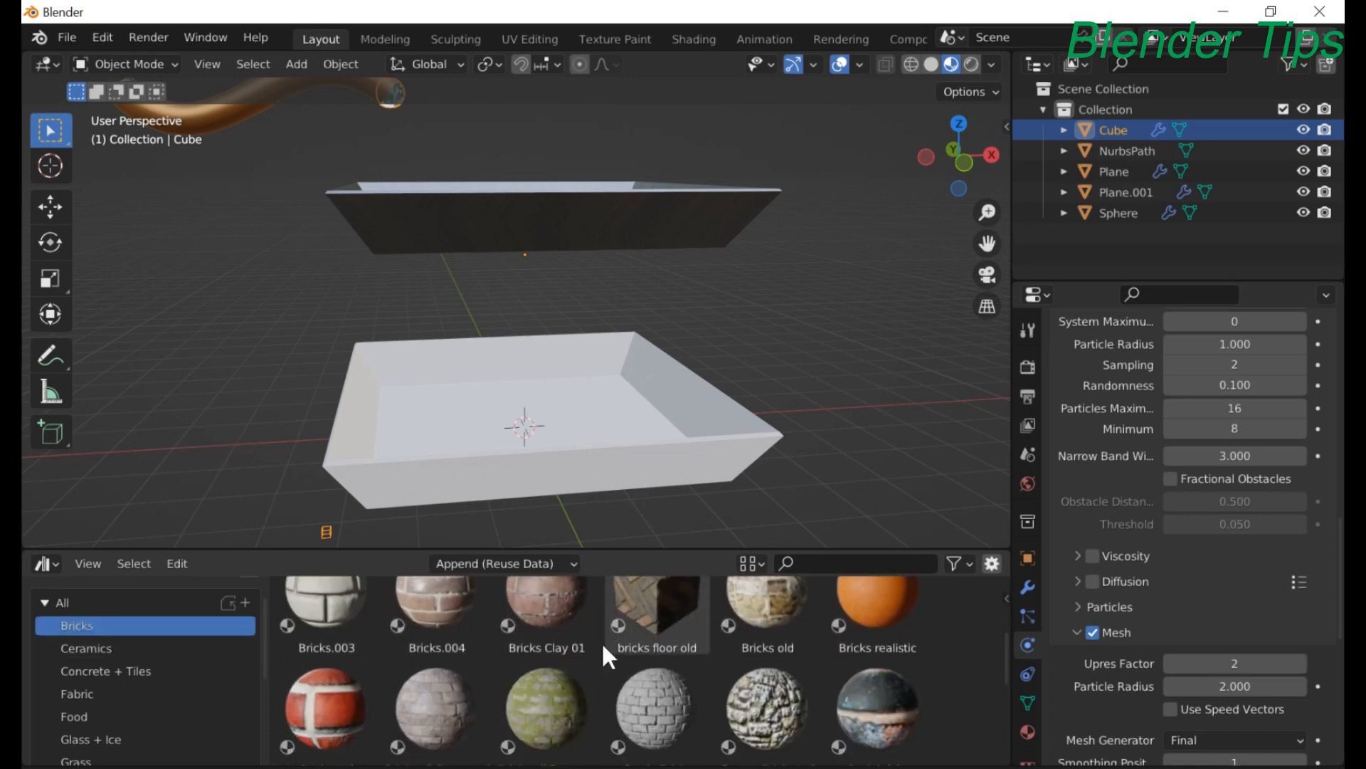
click(660, 687)
drag(647, 658, 442, 443)
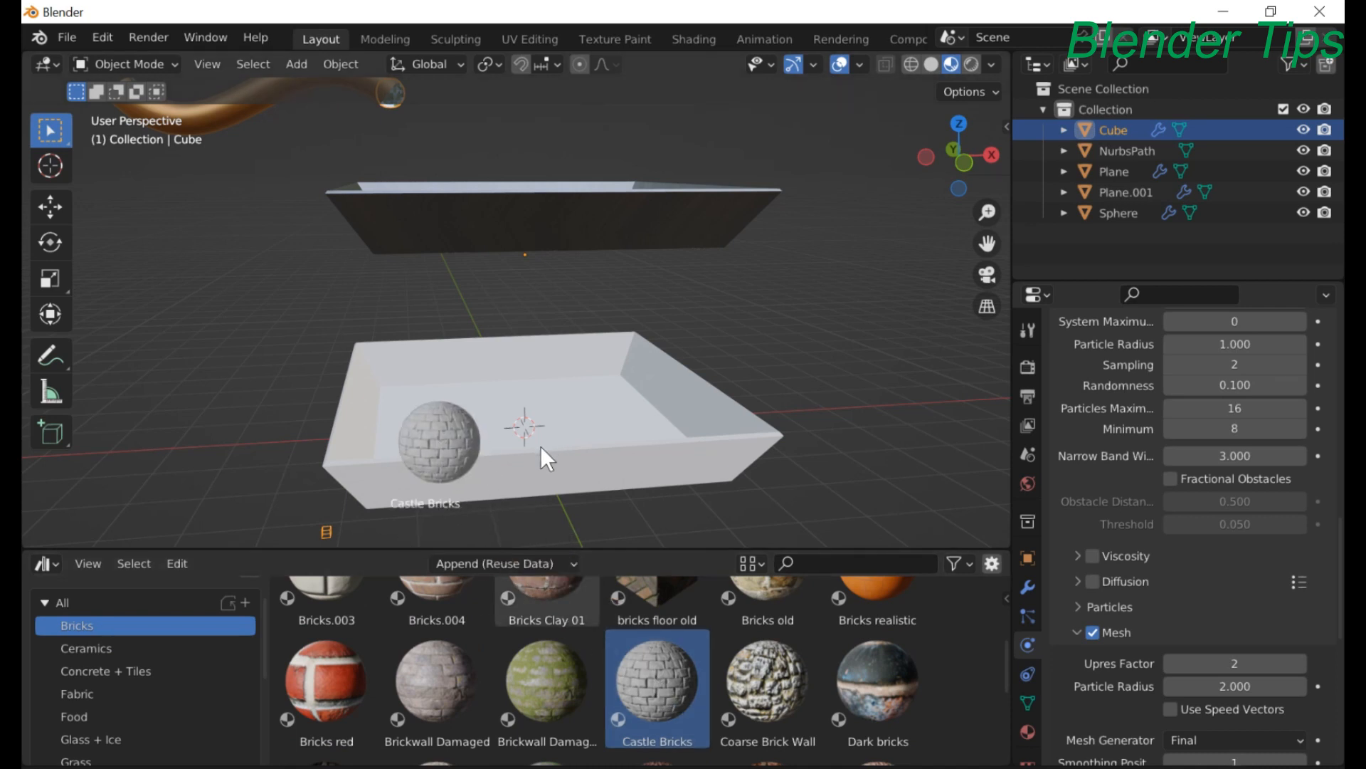
drag(540, 445, 540, 446)
- Change the asset browser area back to the Timeline and shrink it to give the 3D viewport more height
click(43, 562)
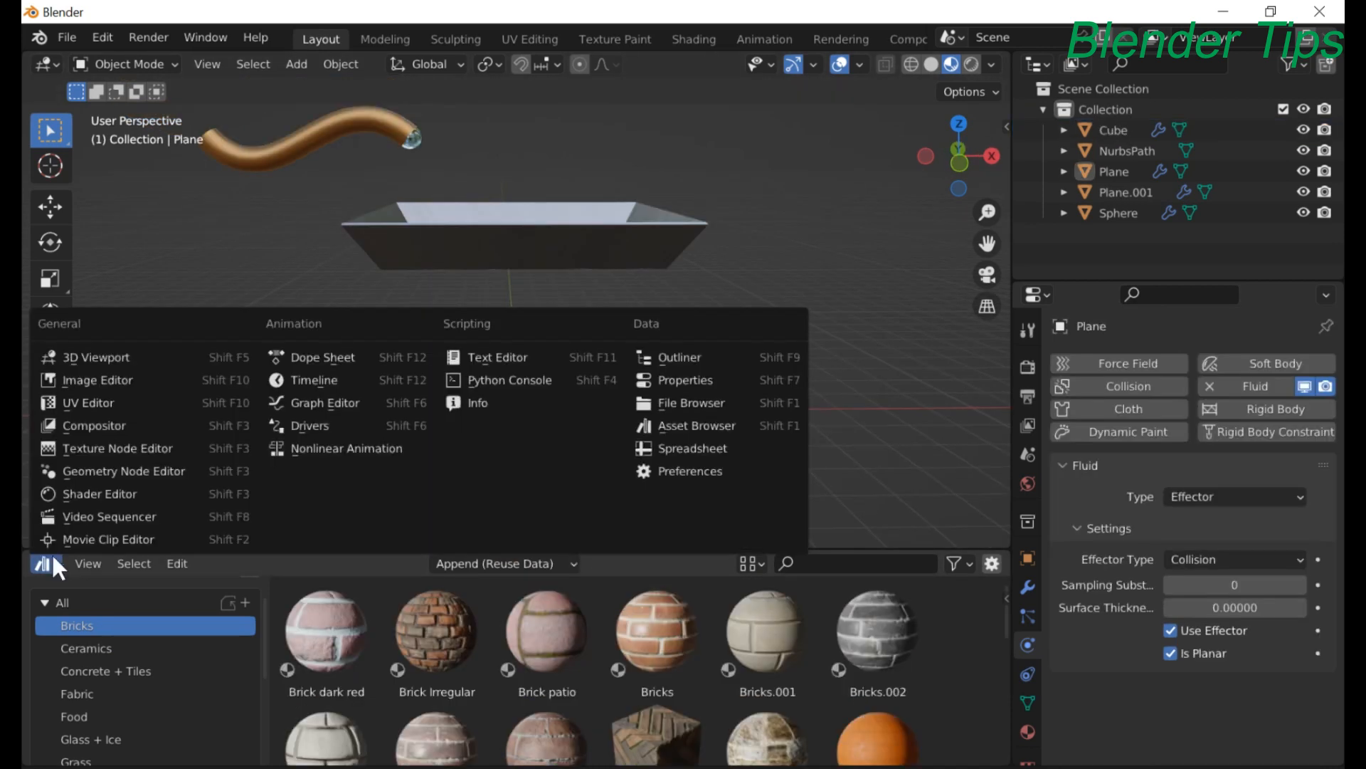
click(327, 380)
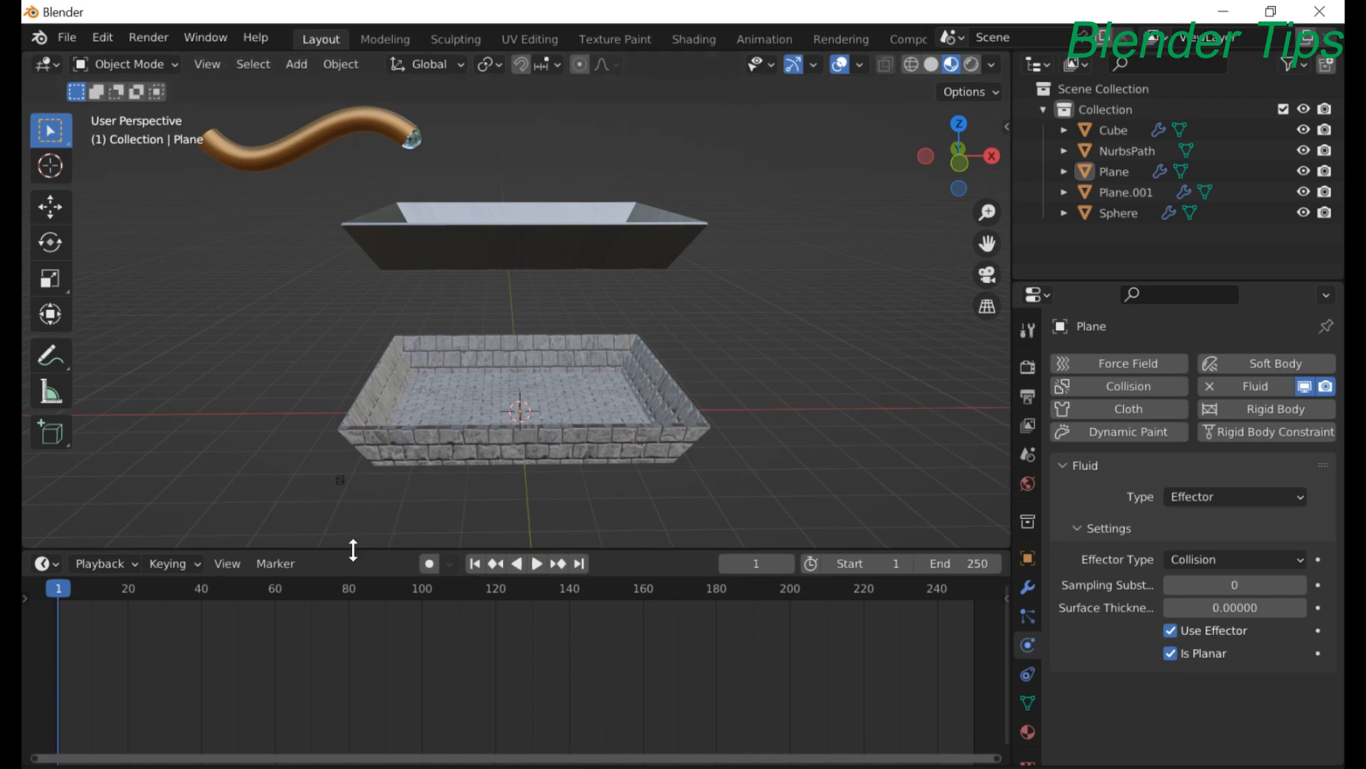
drag(353, 549, 352, 669)
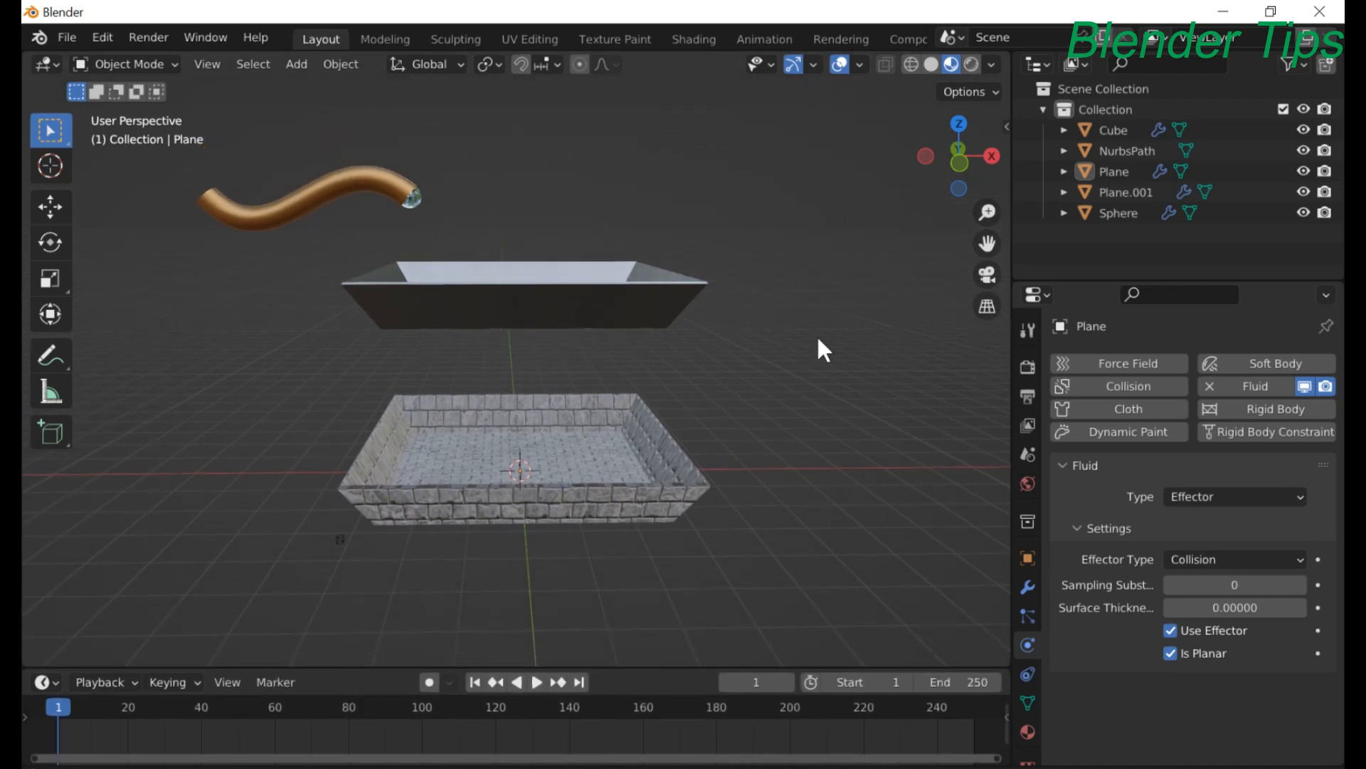
- Play the liquid simulation and examine the flow from the pipe through both trays from above, below and the side
middle_drag(813, 334, 809, 361)
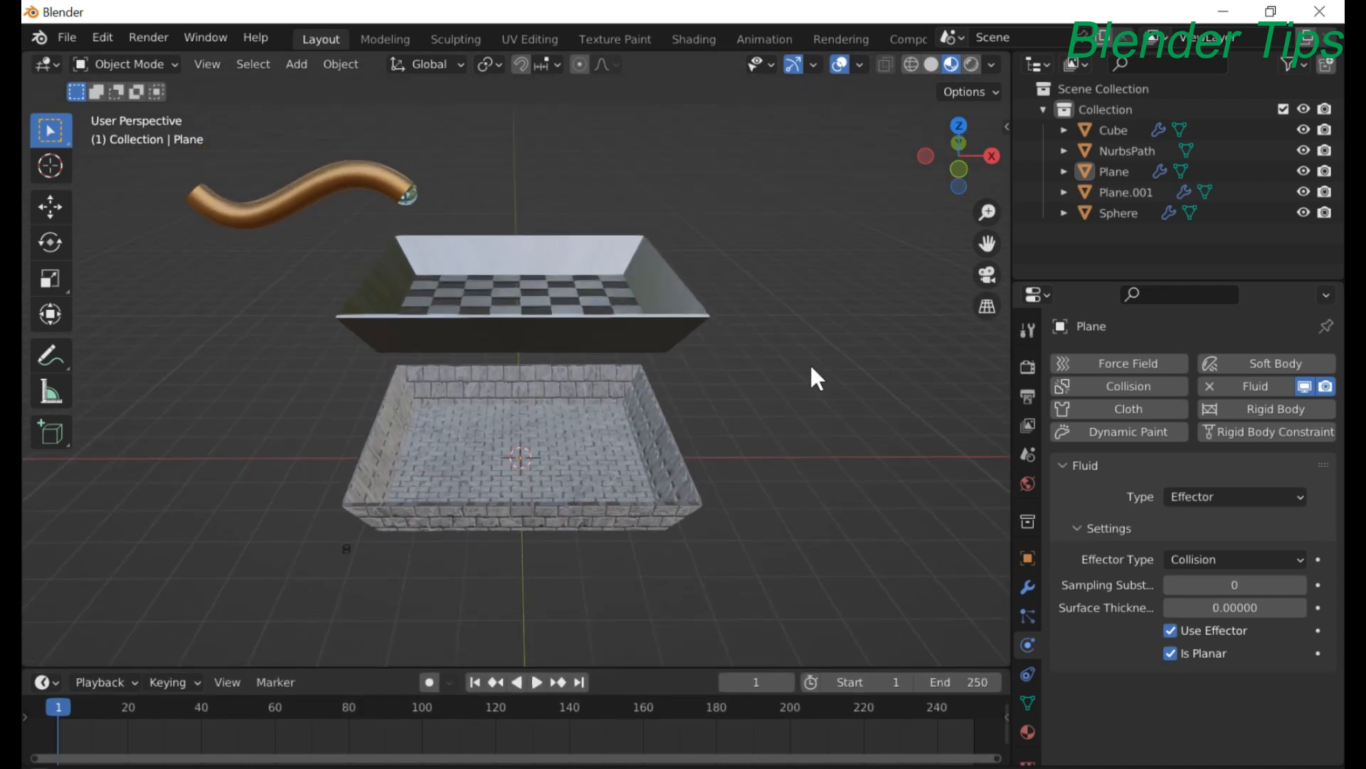
key(space)
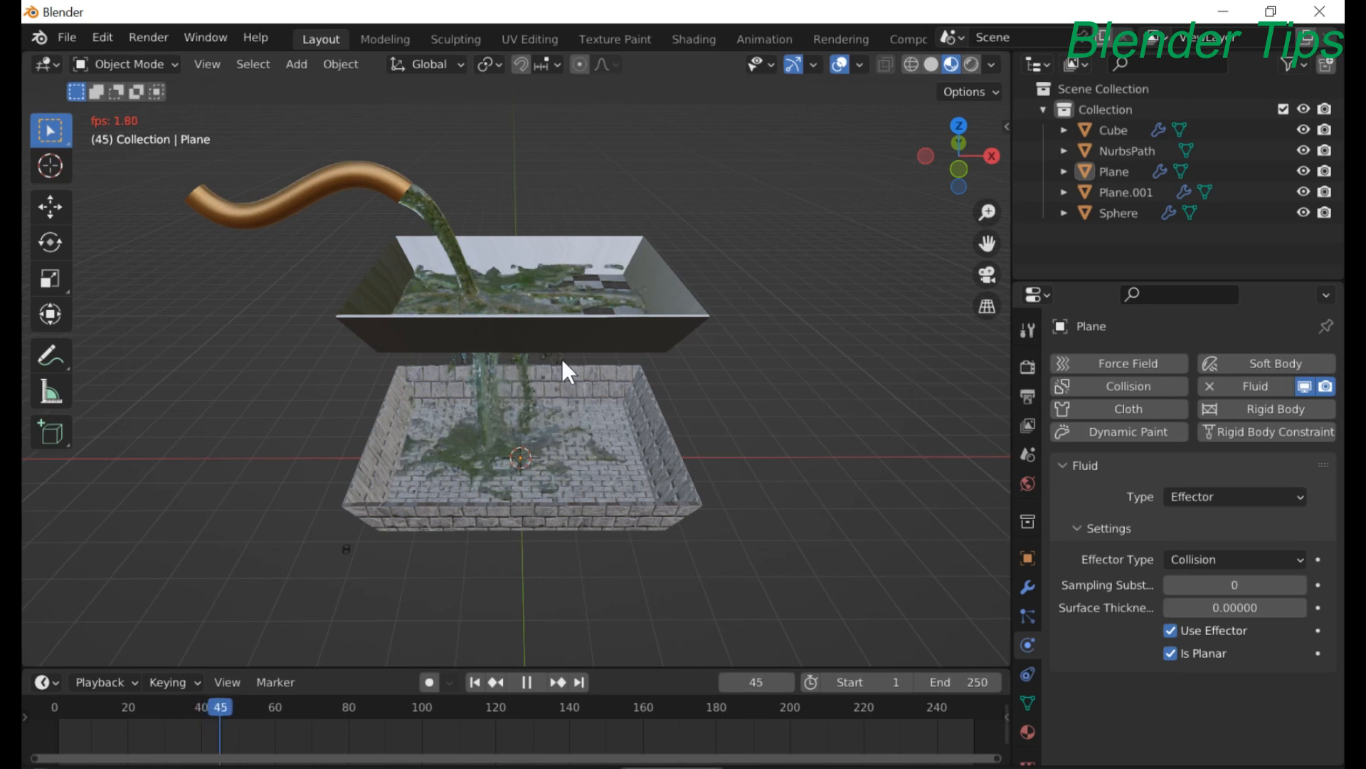
middle_drag(562, 357, 525, 343)
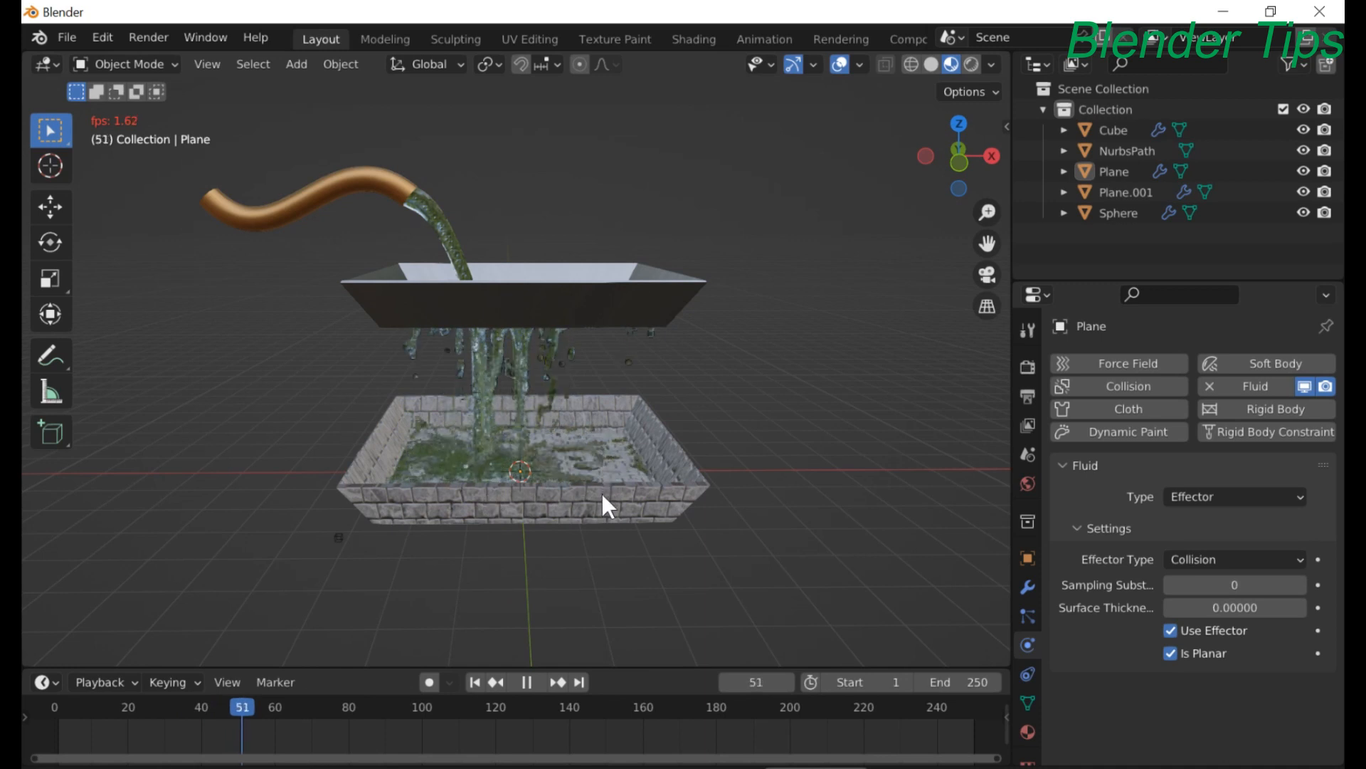
middle_drag(601, 492, 582, 438)
scroll(583, 436, up, 2)
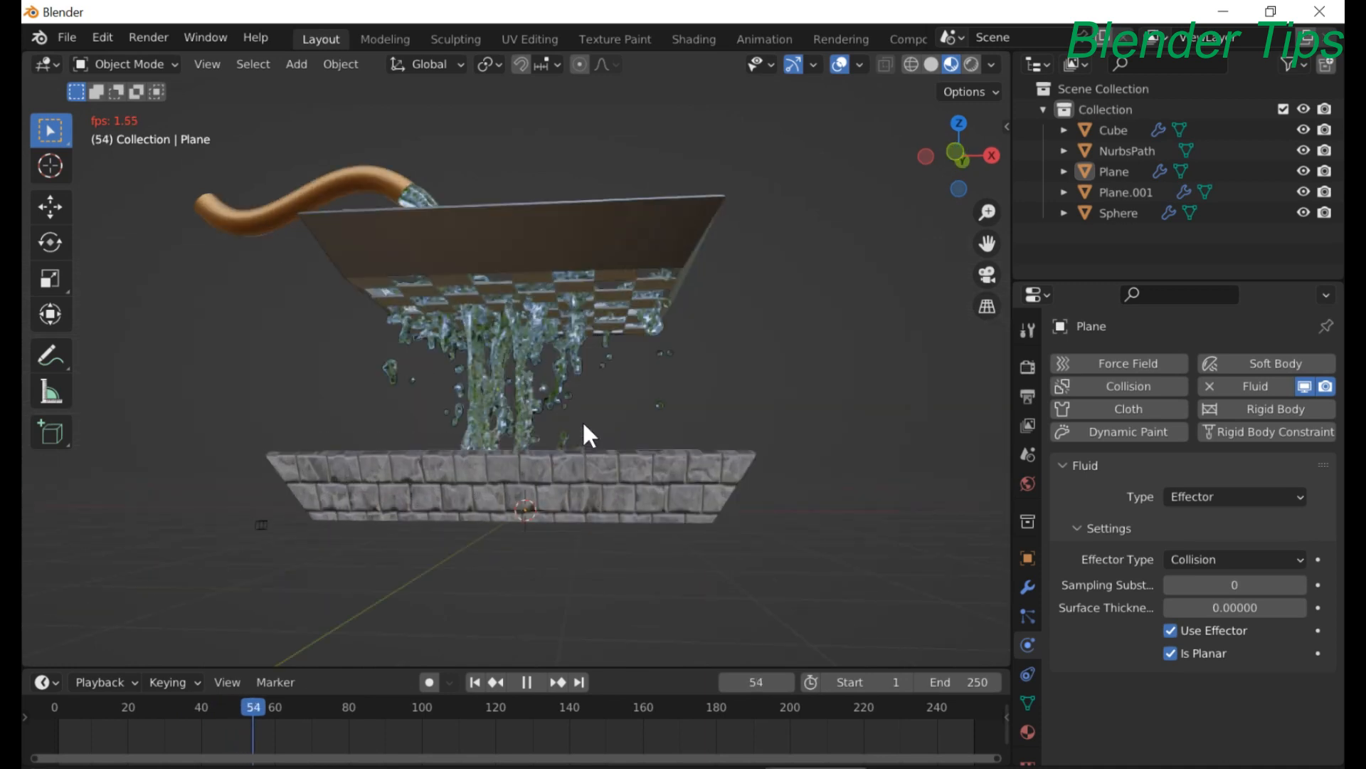
middle_drag(585, 475, 587, 417)
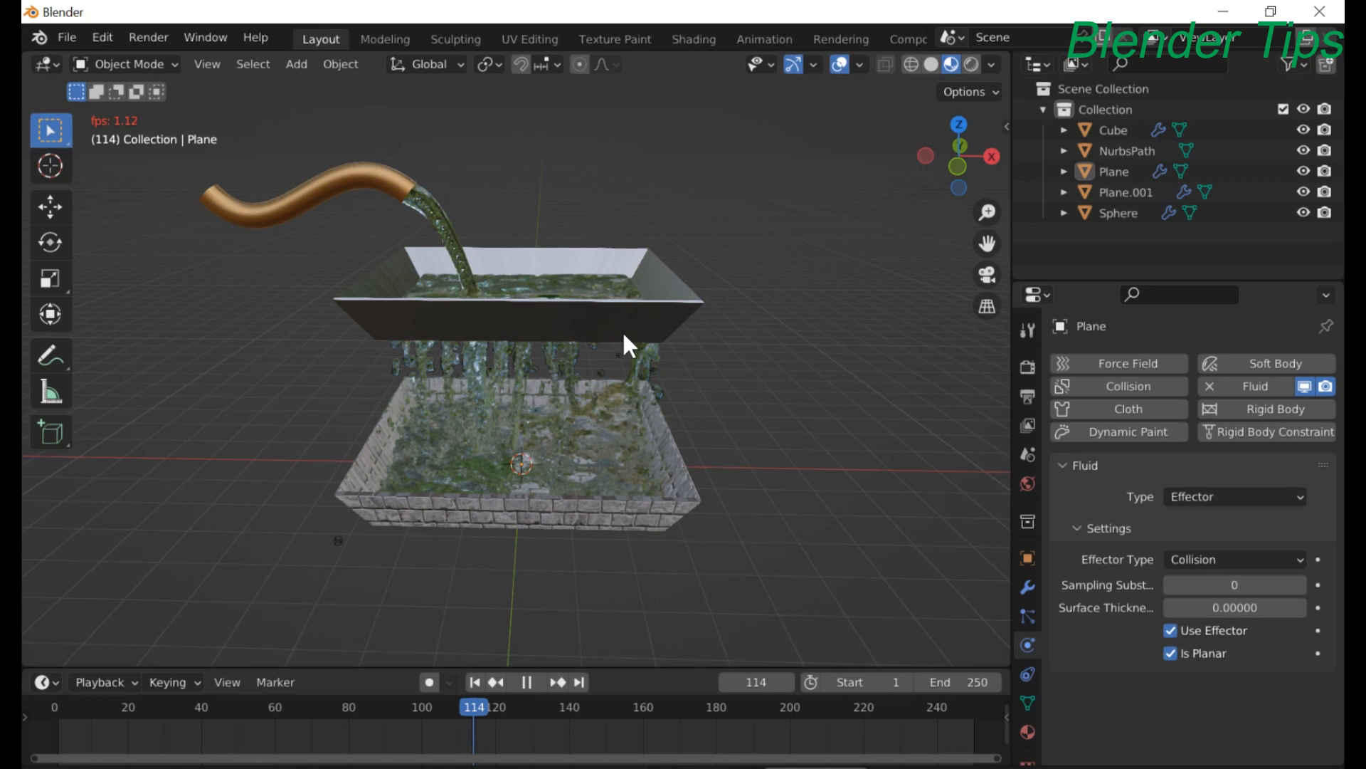
middle_drag(625, 334, 588, 349)
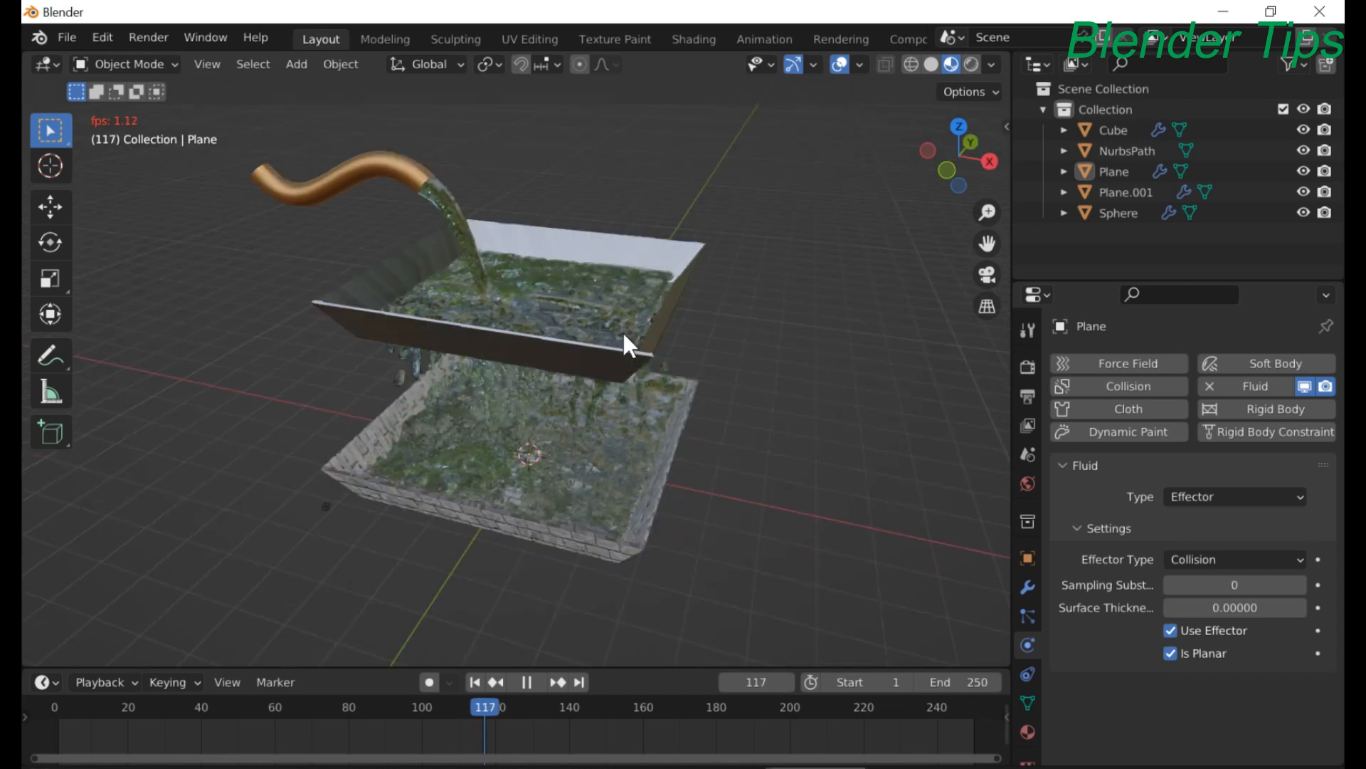